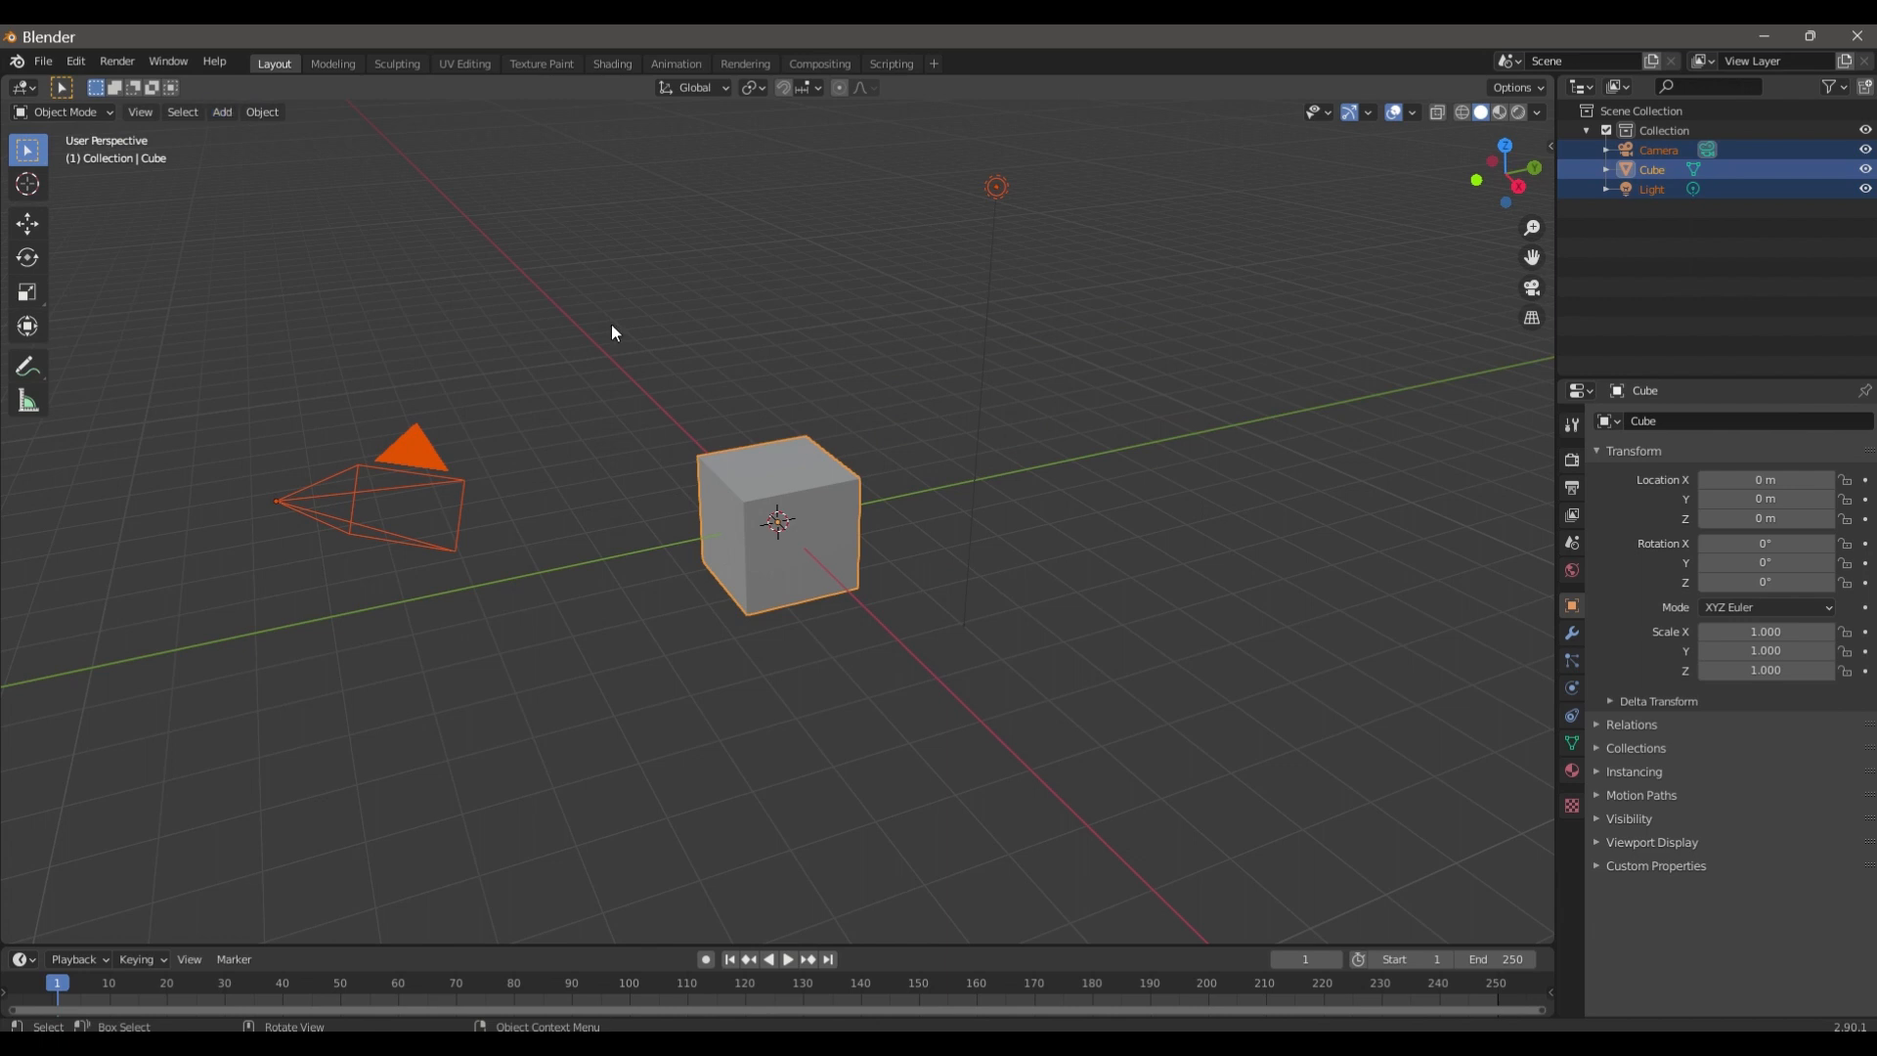
- Delete the default camera, cube and light, and add a UV sphere at the origin
{"action": "key", "text": "Delete"}
{"action": "left_click", "coordinate": [222, 111]}
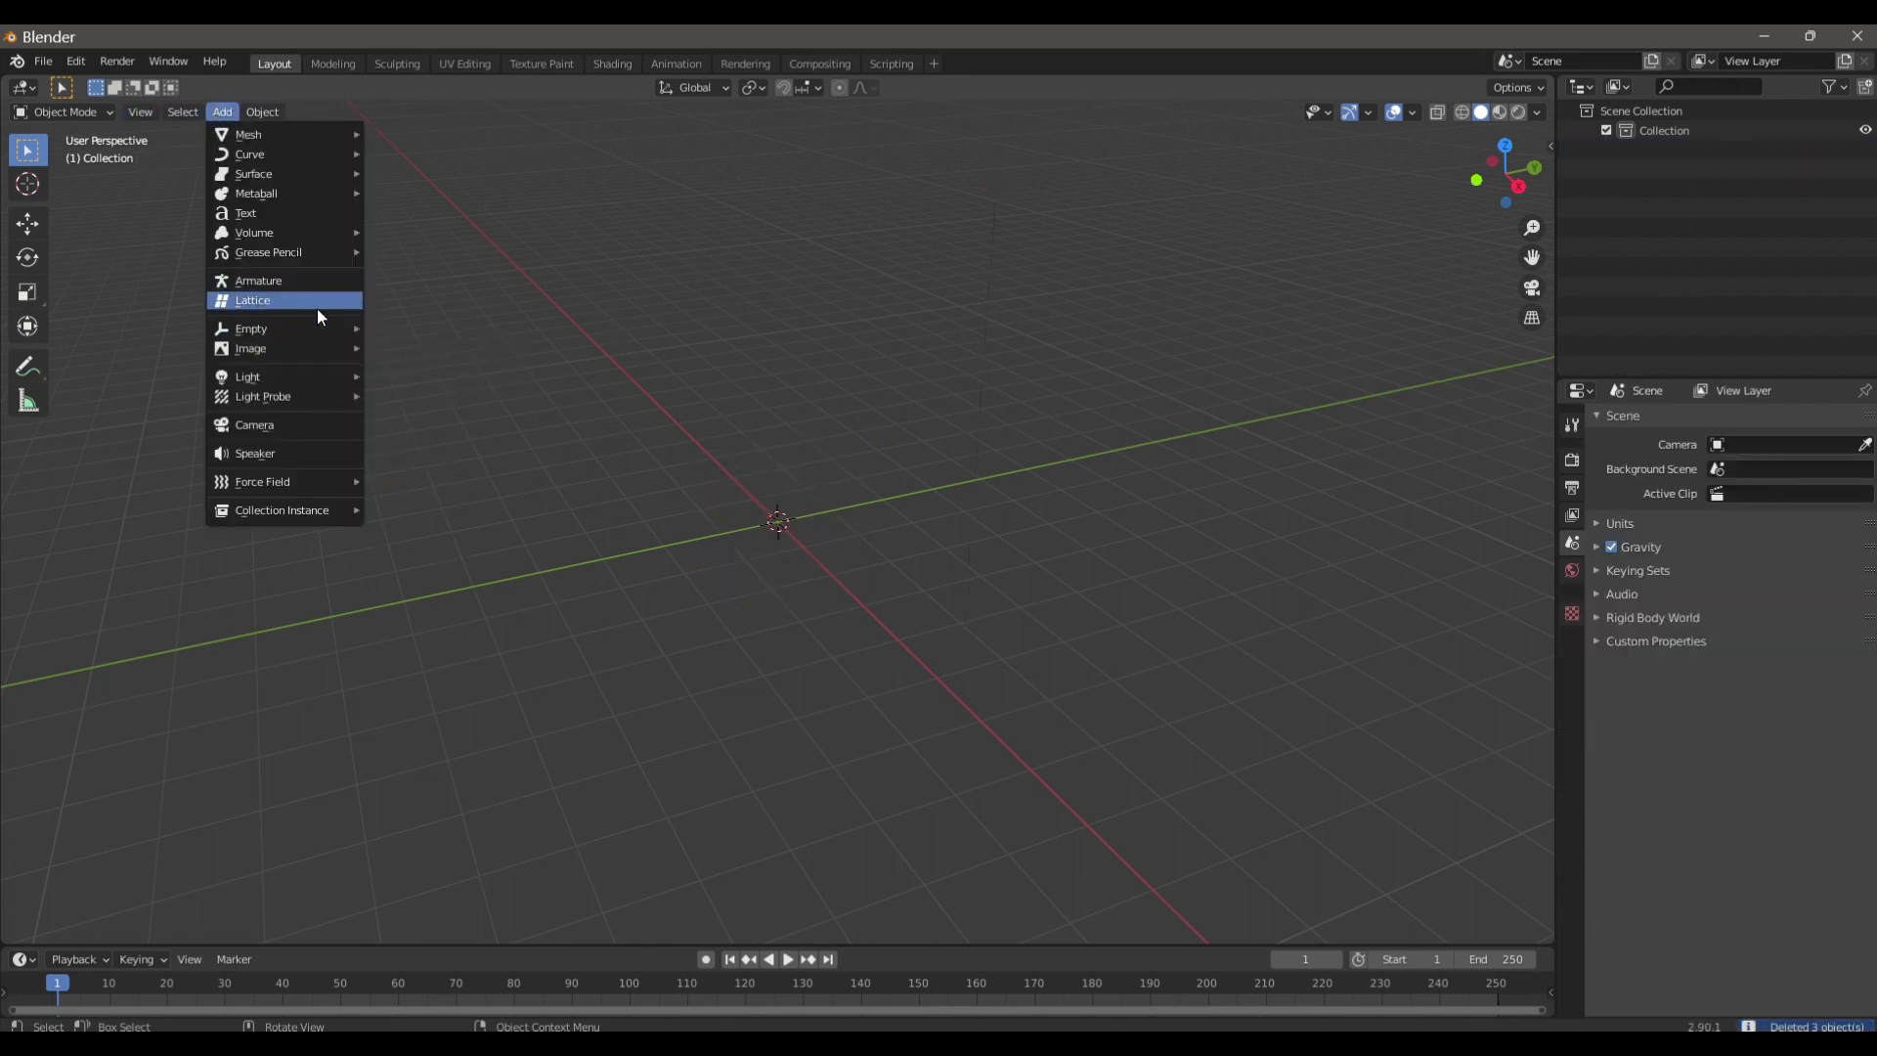
{"action": "mouse_move", "coordinate": [258, 134]}
{"action": "left_click", "coordinate": [443, 192]}
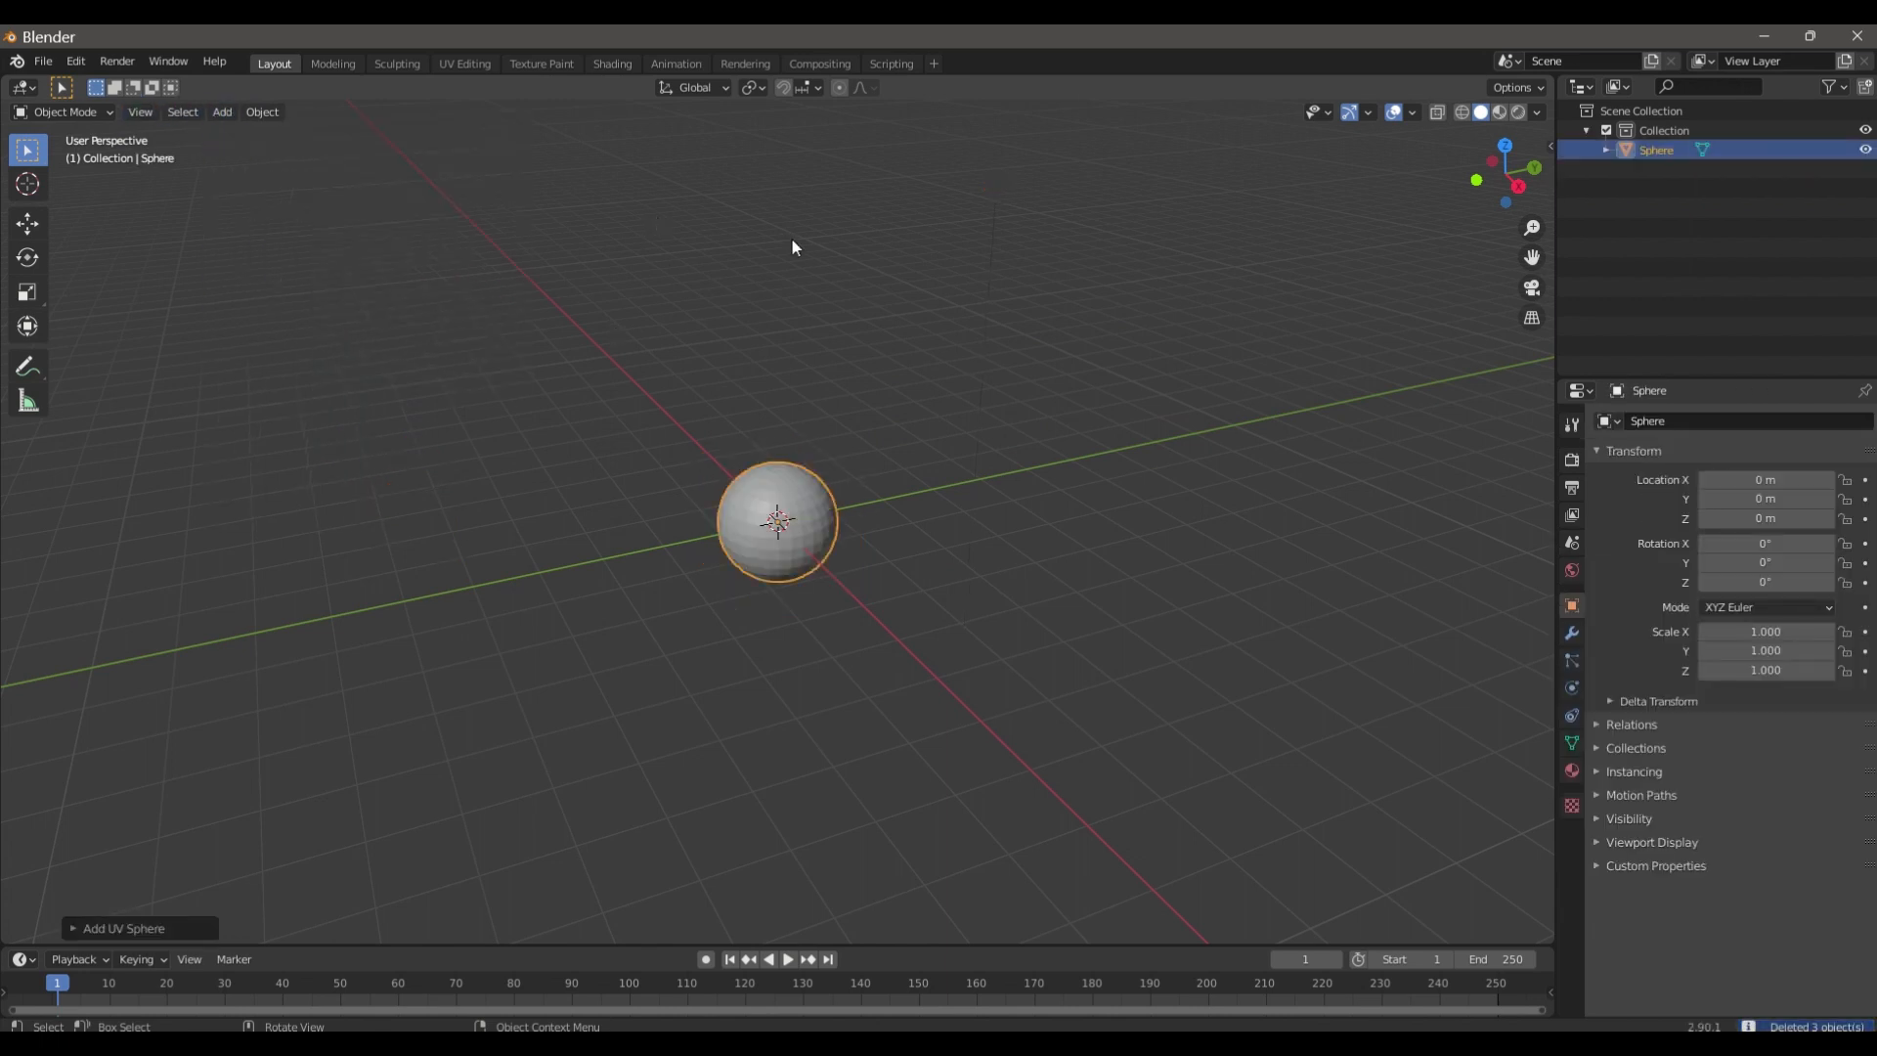
- In Edit Mode, select the sphere's innermost top ring with its pole vertex and scale this cap to about 1.5 times its size
{"action": "left_click_drag", "start_coordinate": [1513, 193], "coordinate": [1541, 364]}
{"action": "scroll", "coordinate": [1099, 213], "scroll_direction": "up", "scroll_amount": 2}
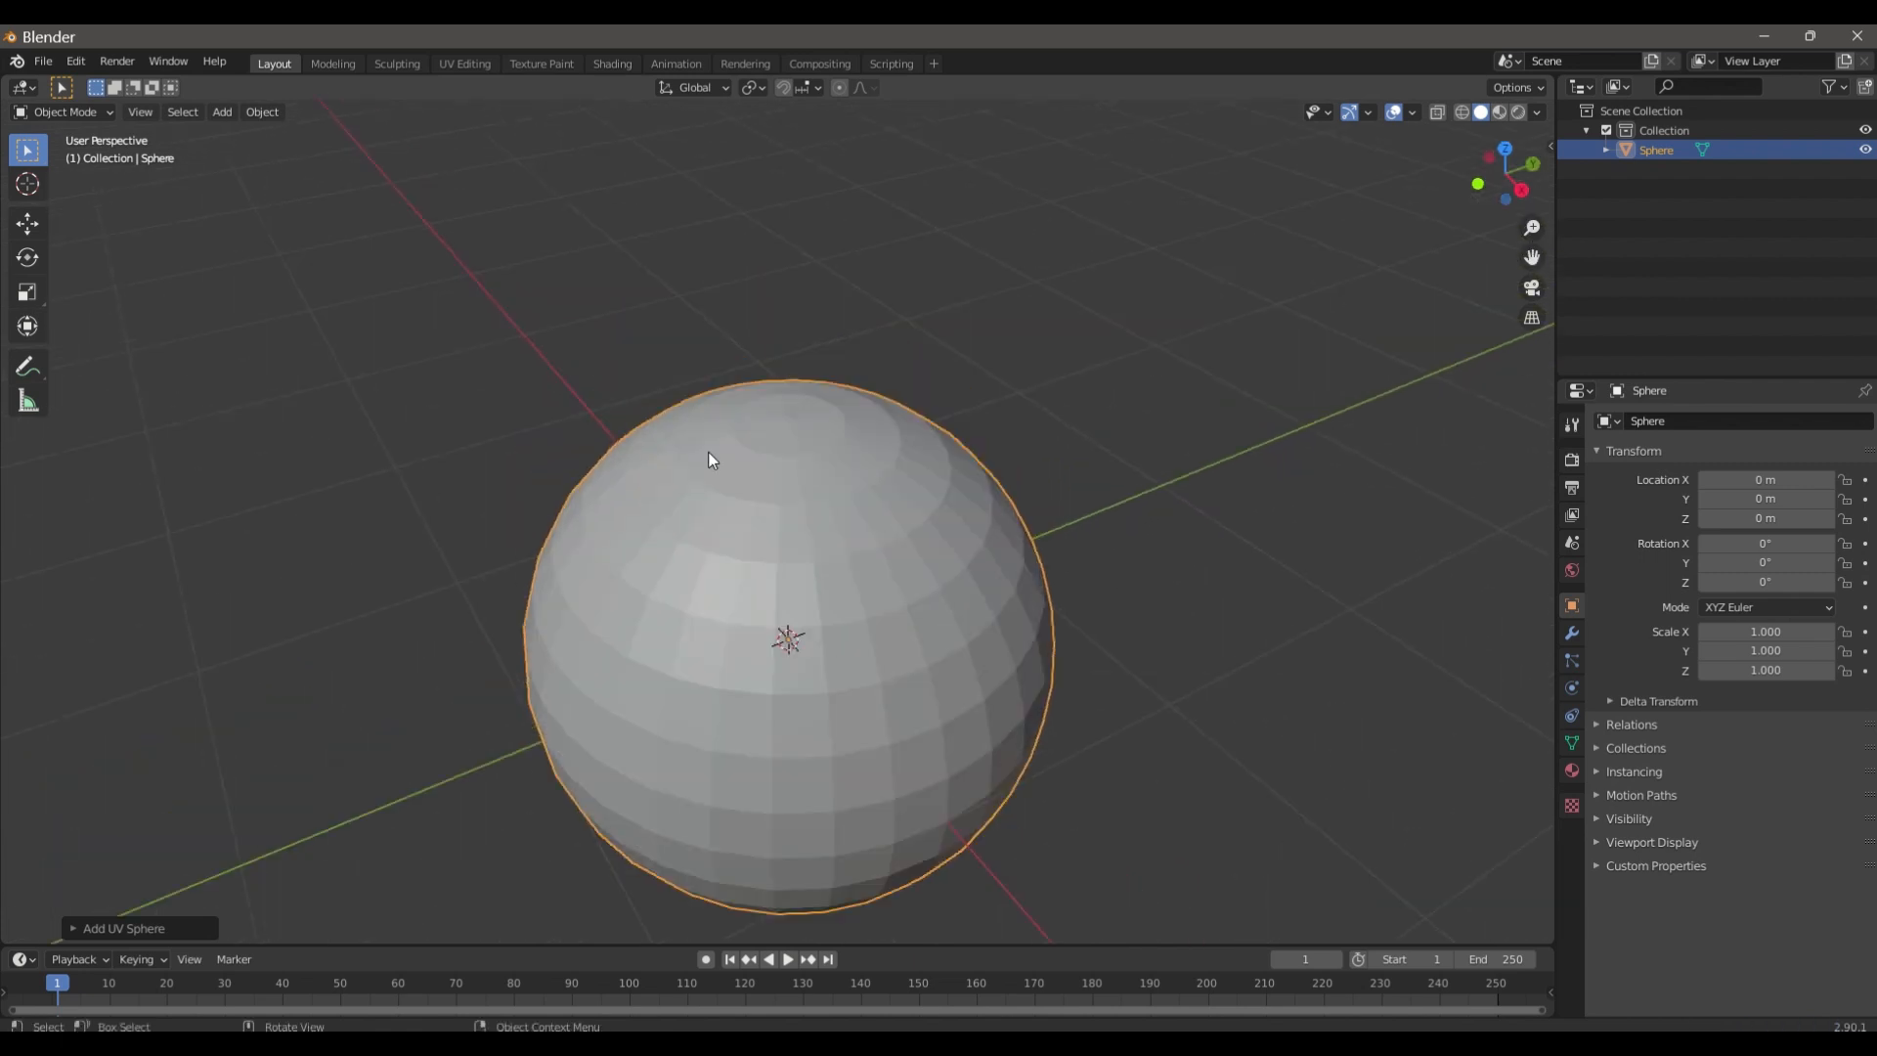
{"action": "scroll", "coordinate": [722, 444], "scroll_direction": "up", "scroll_amount": 1}
{"action": "key", "text": "Tab"}
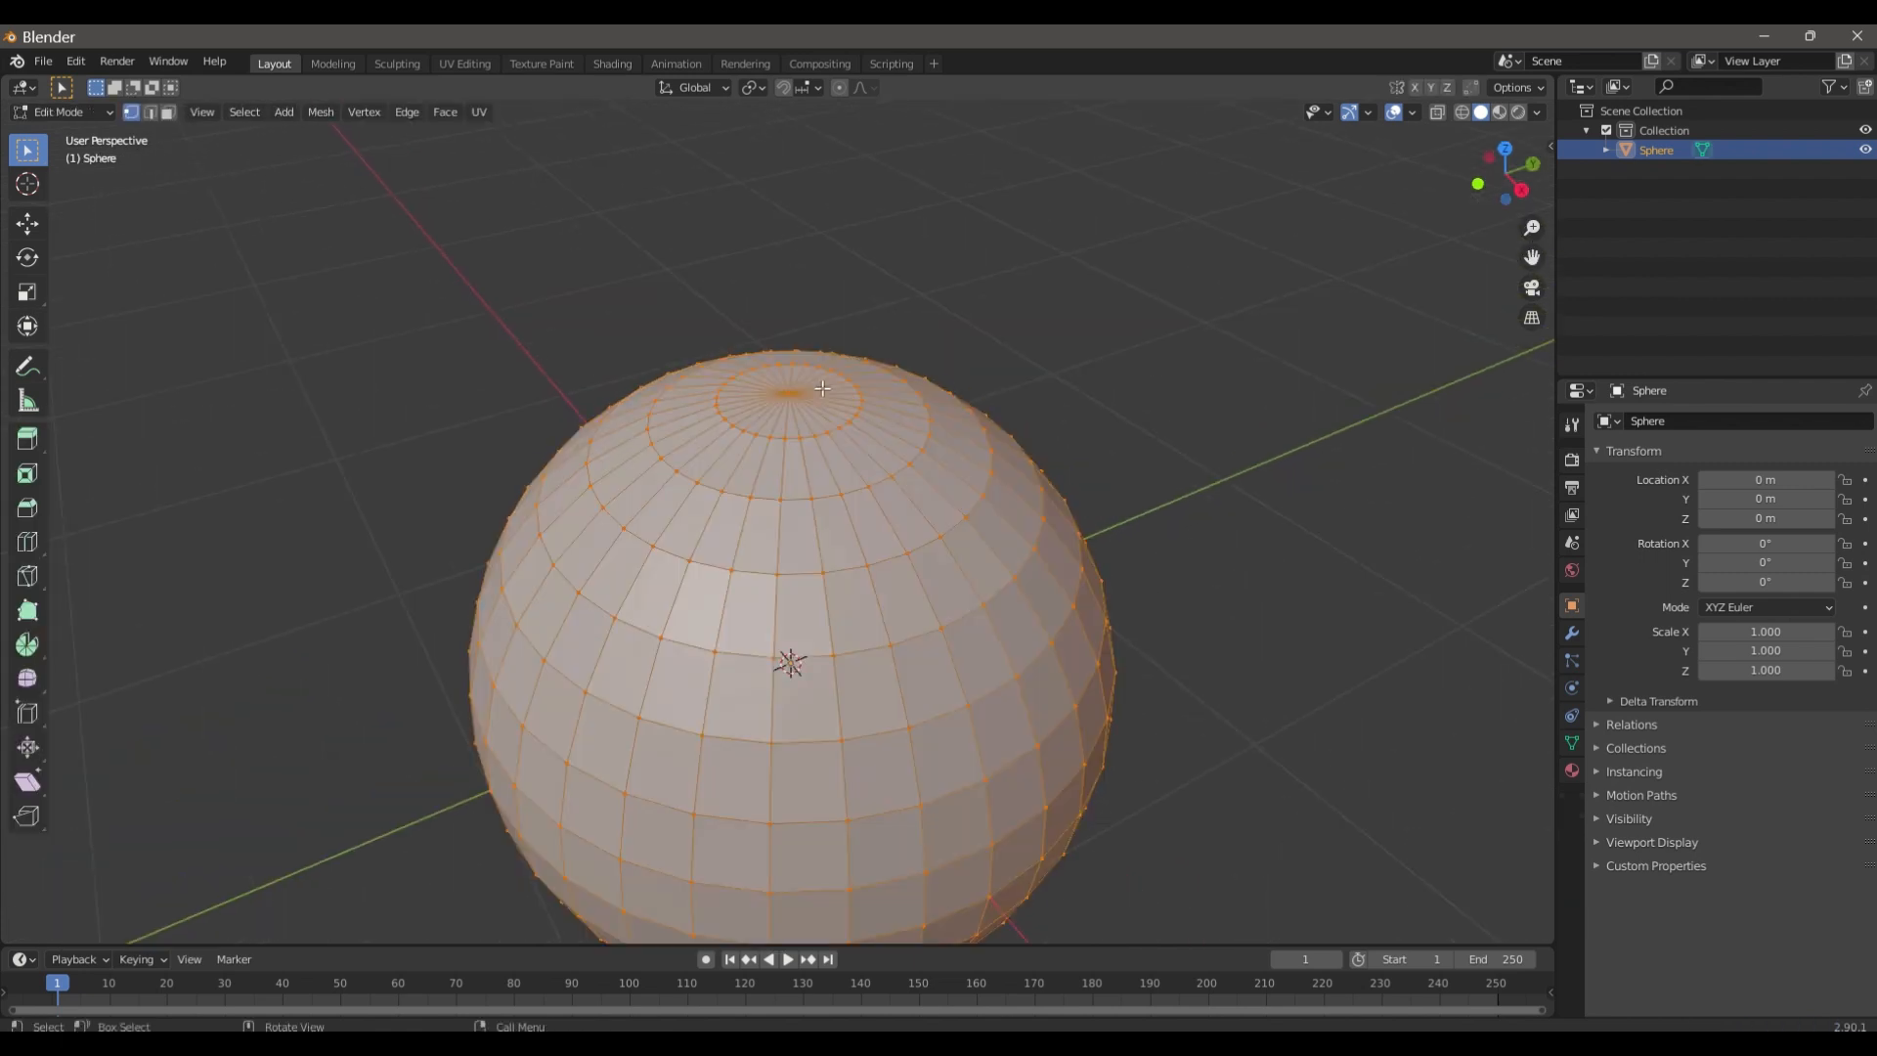
{"action": "key", "text": "alt+a"}
{"action": "left_click", "coordinate": [827, 370], "text": "alt"}
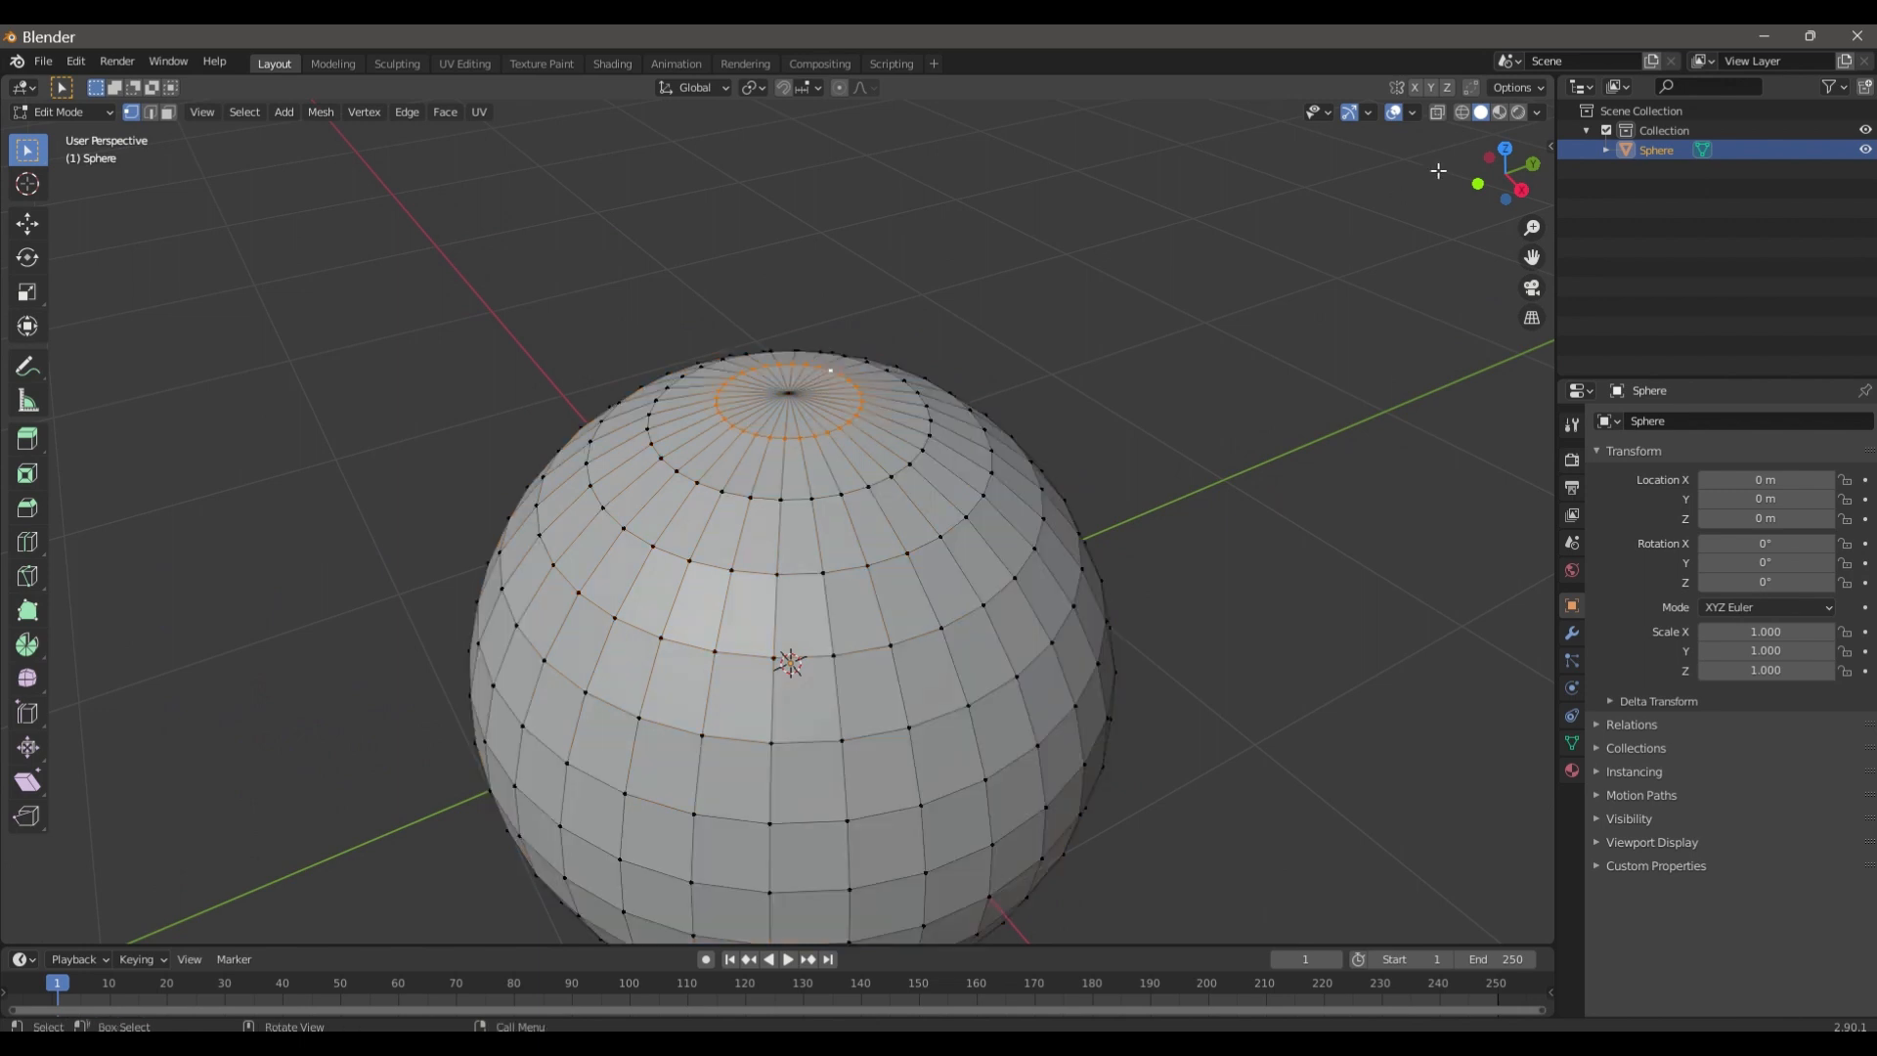
{"action": "left_click_drag", "start_coordinate": [1496, 171], "coordinate": [1500, 237]}
{"action": "scroll", "coordinate": [755, 446], "scroll_direction": "up", "scroll_amount": 1}
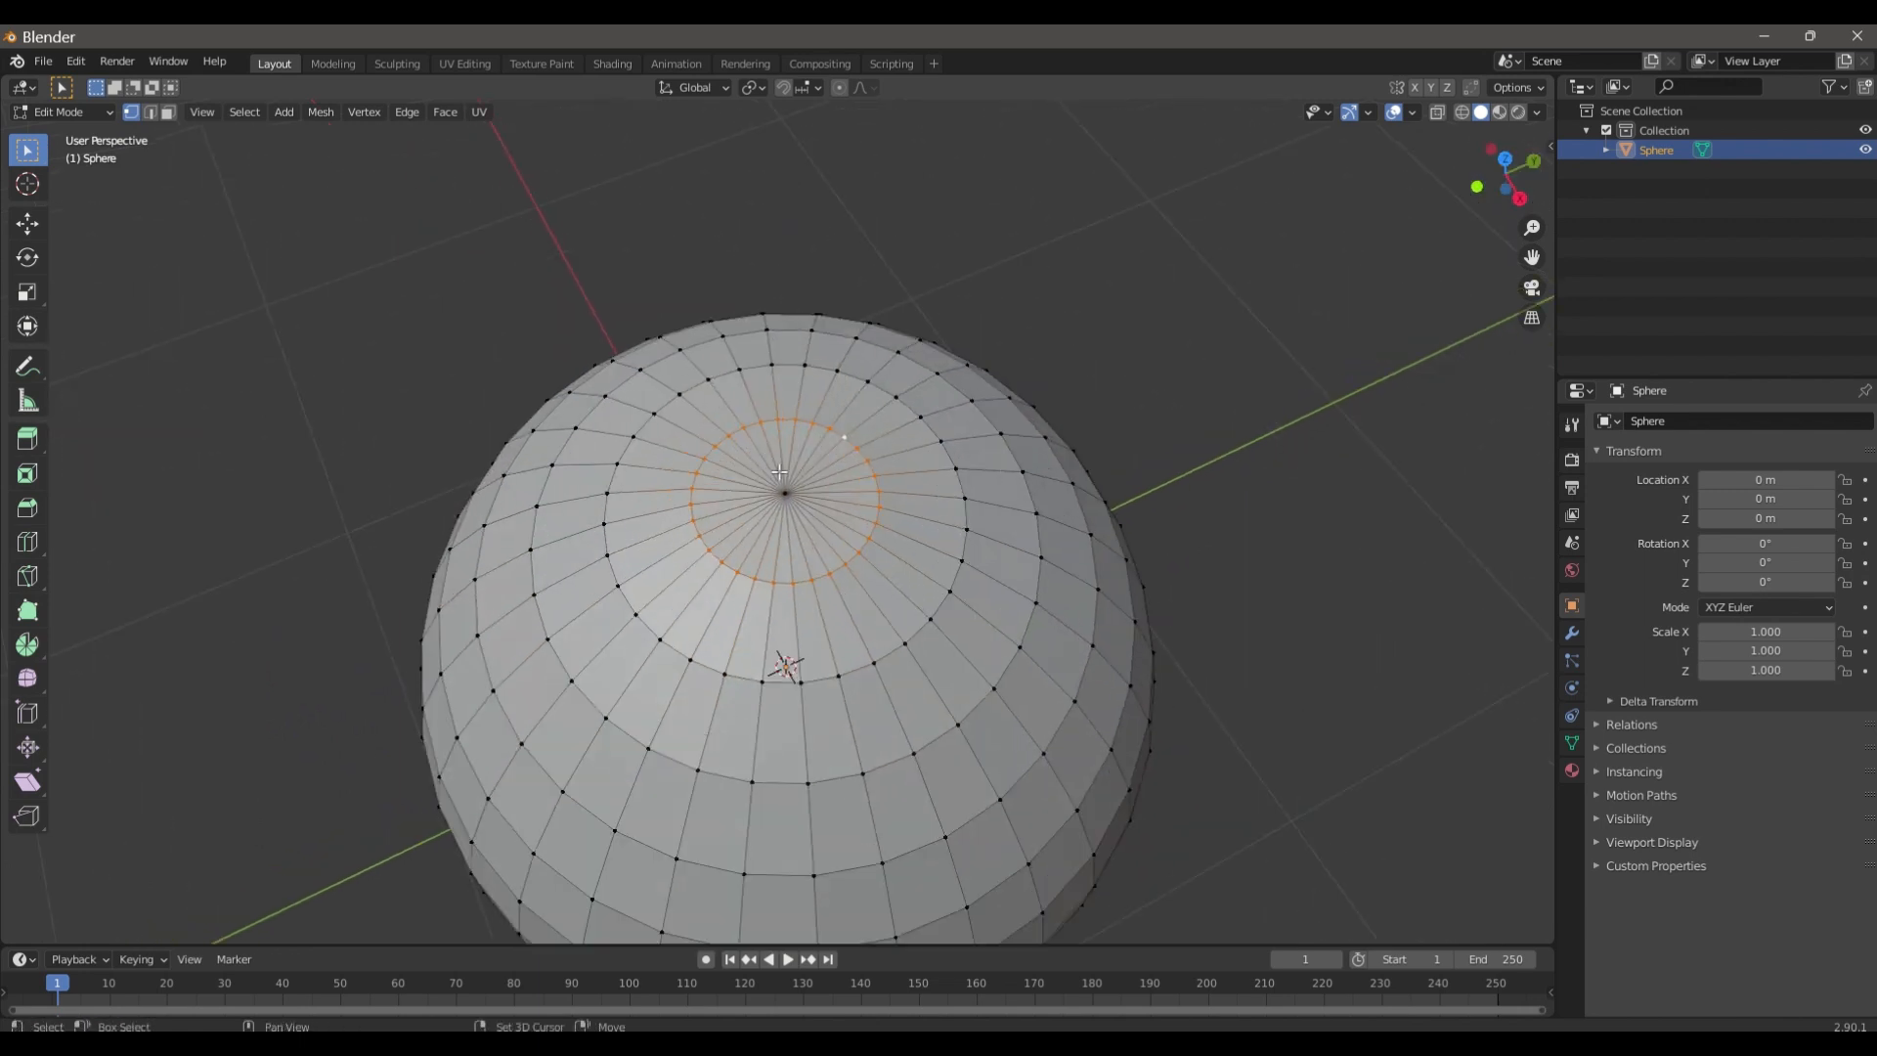
{"action": "left_click_drag", "start_coordinate": [1505, 174], "coordinate": [1603, 369]}
{"action": "left_click_drag", "start_coordinate": [1508, 180], "coordinate": [1523, 181]}
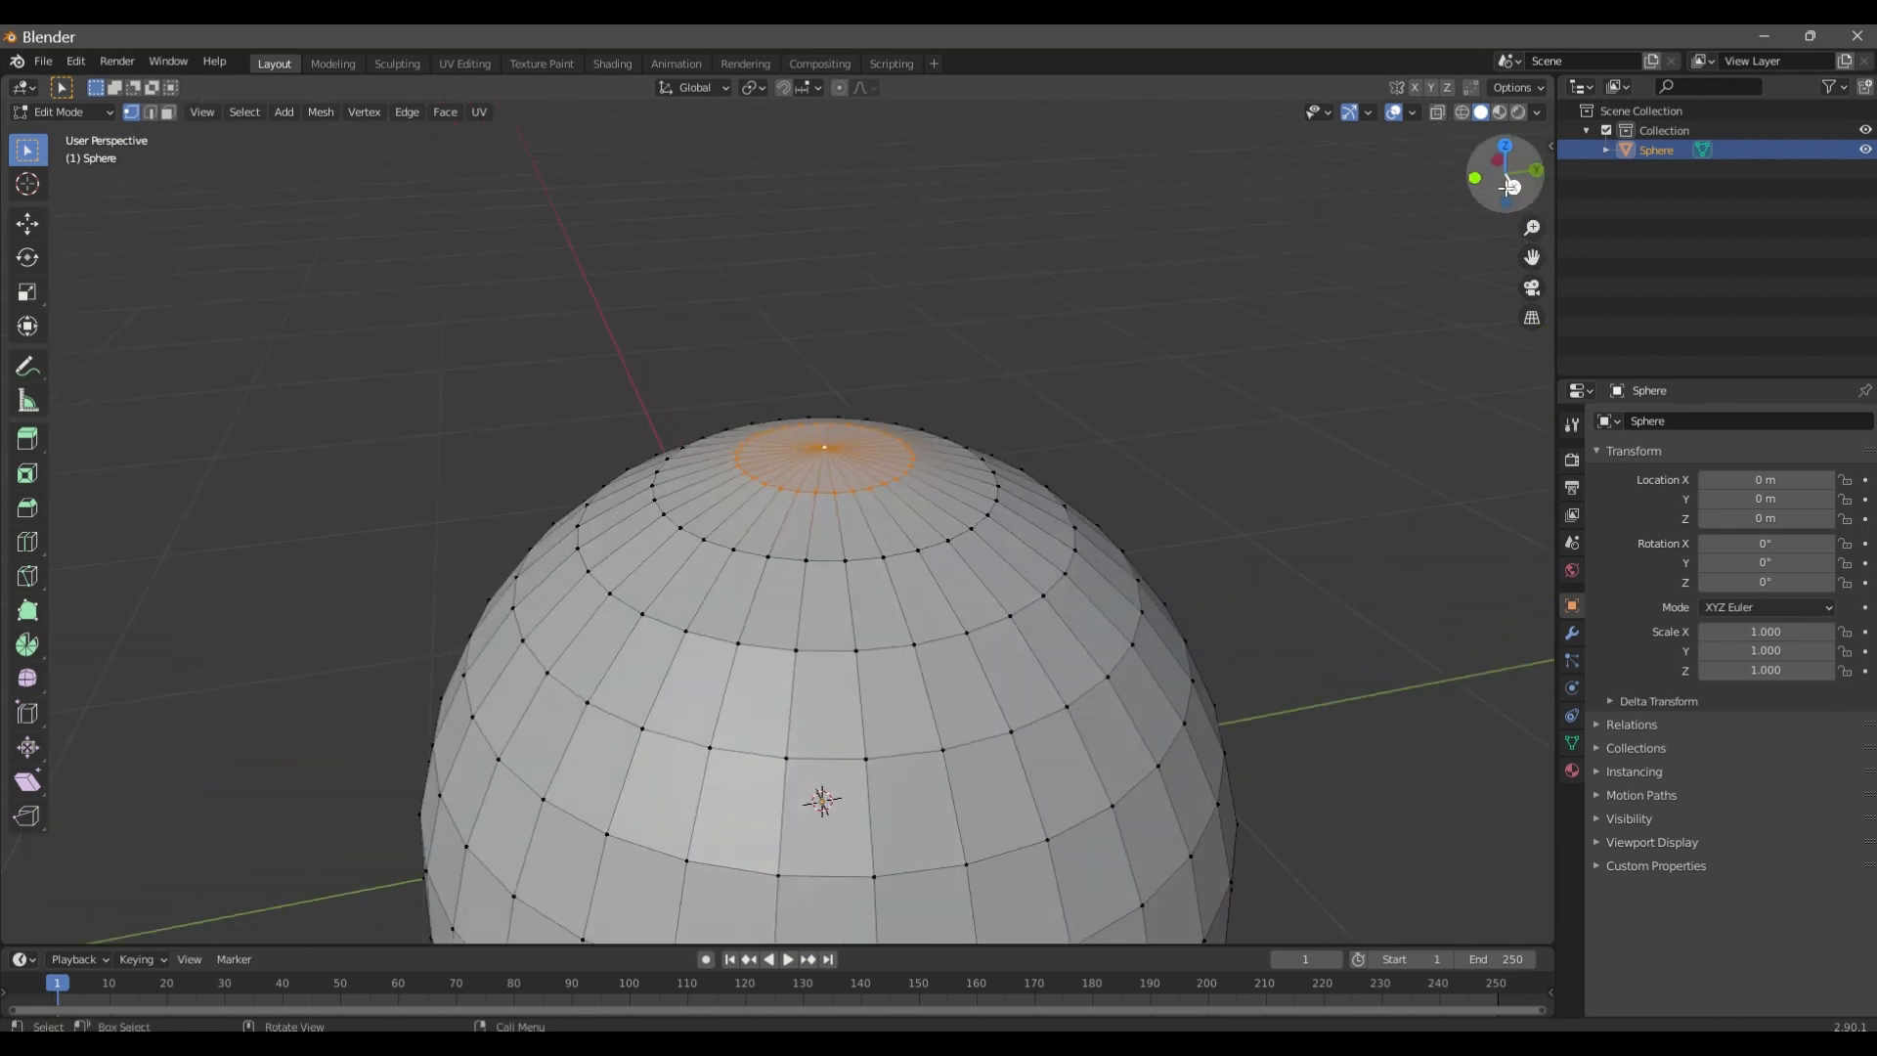
{"action": "key", "text": "s"}
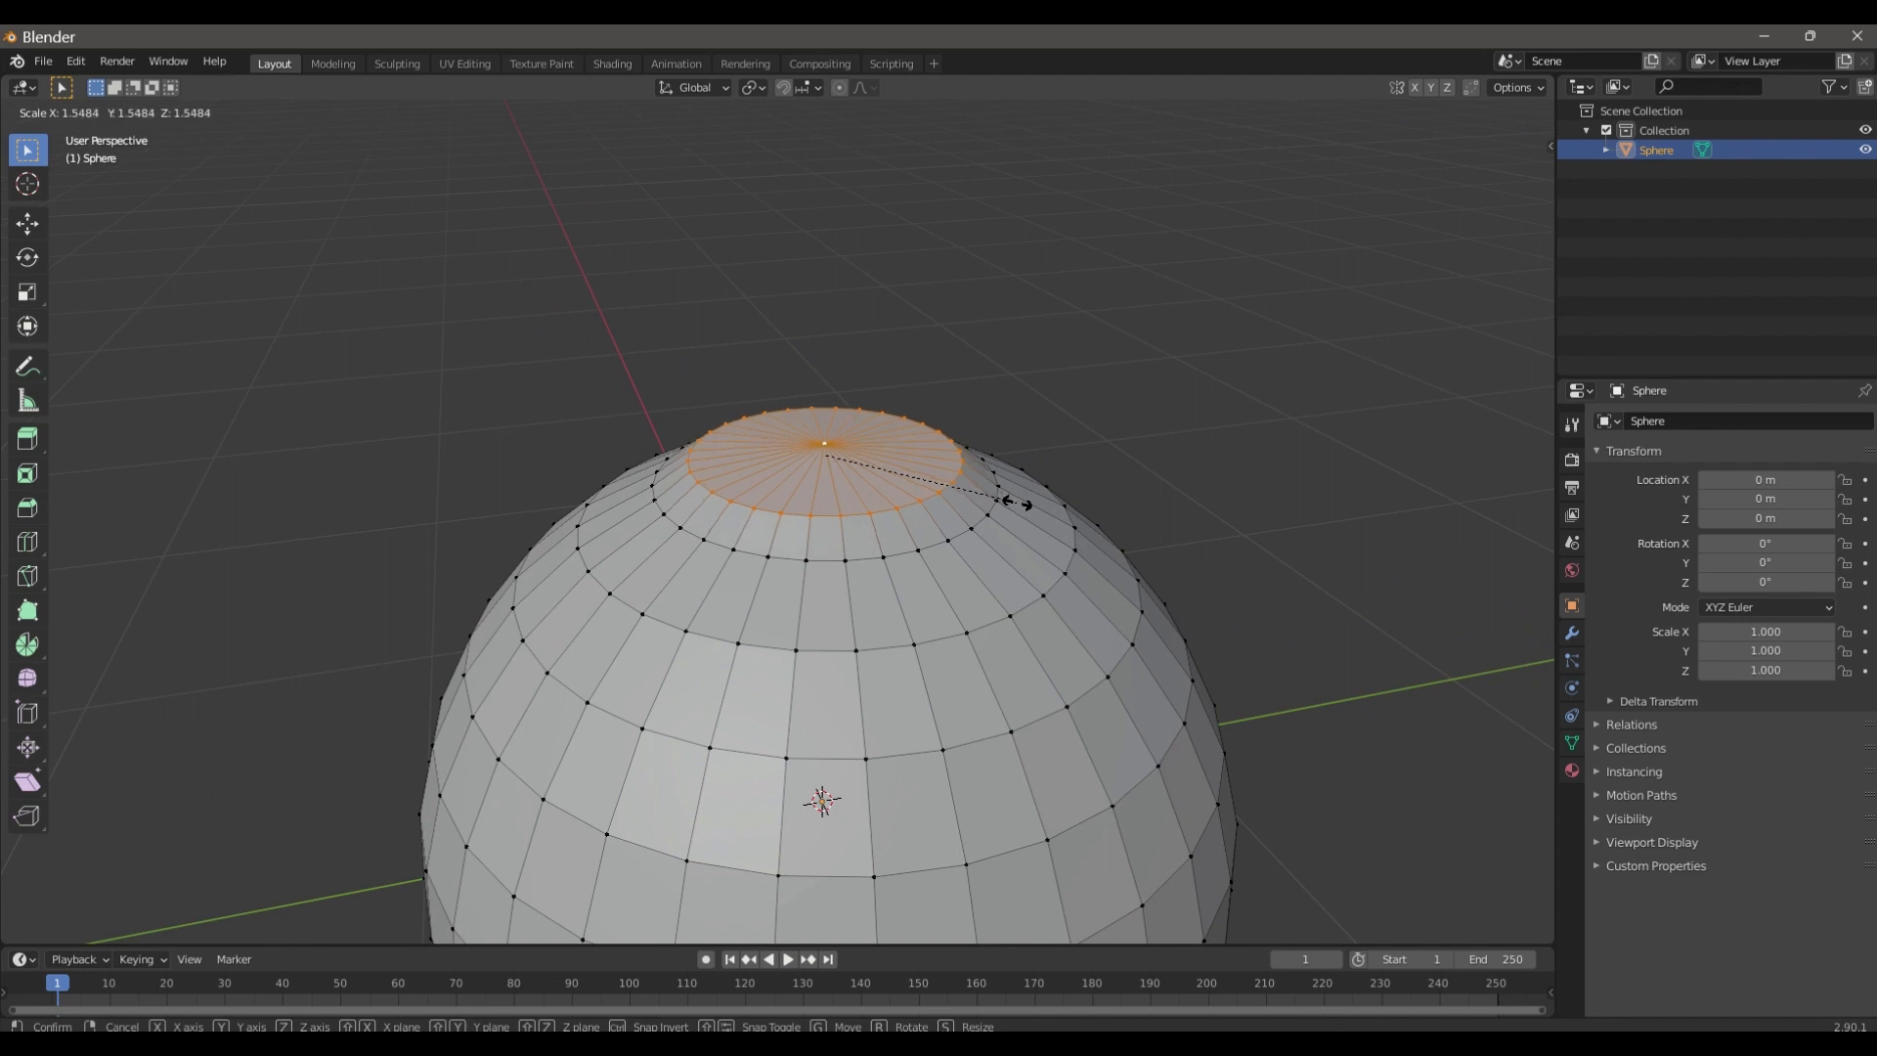
{"action": "left_click", "coordinate": [1005, 498]}
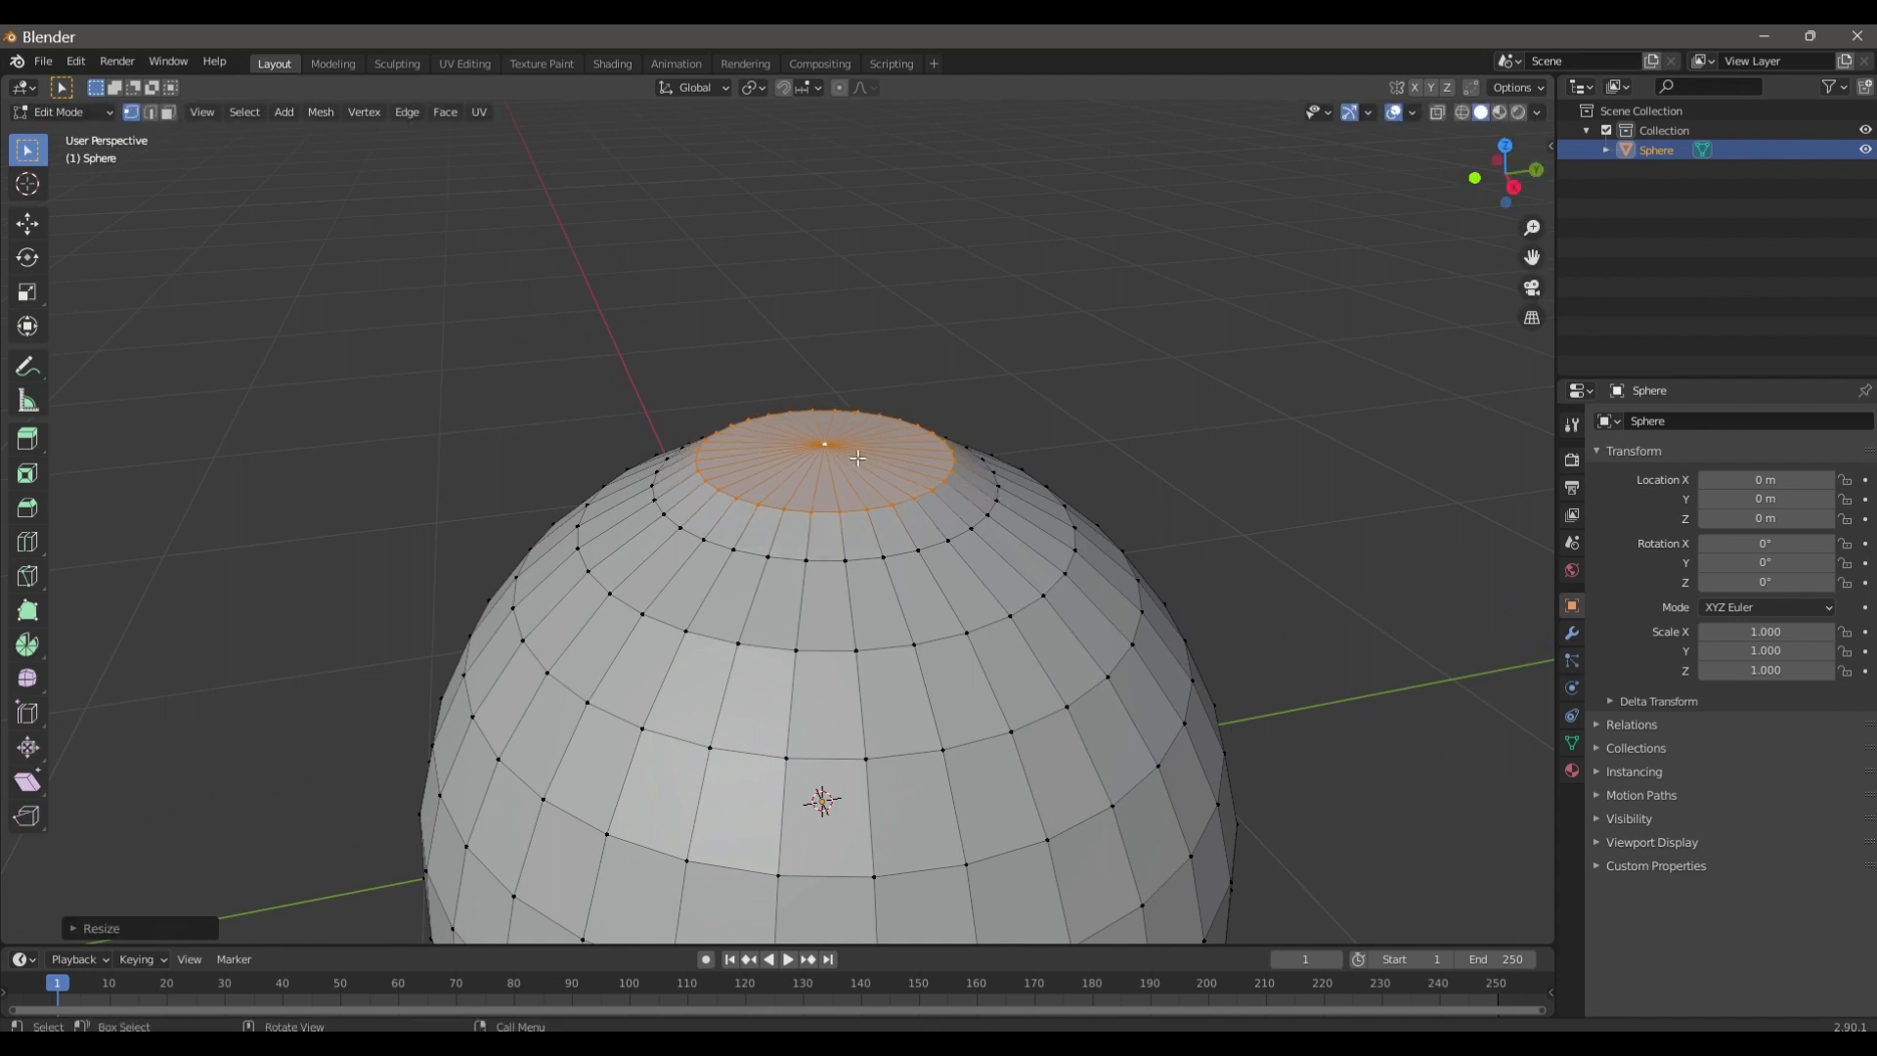
- Extrude the selected cap upward along Z into a short neck and return to Object Mode
{"action": "key", "text": "e"}
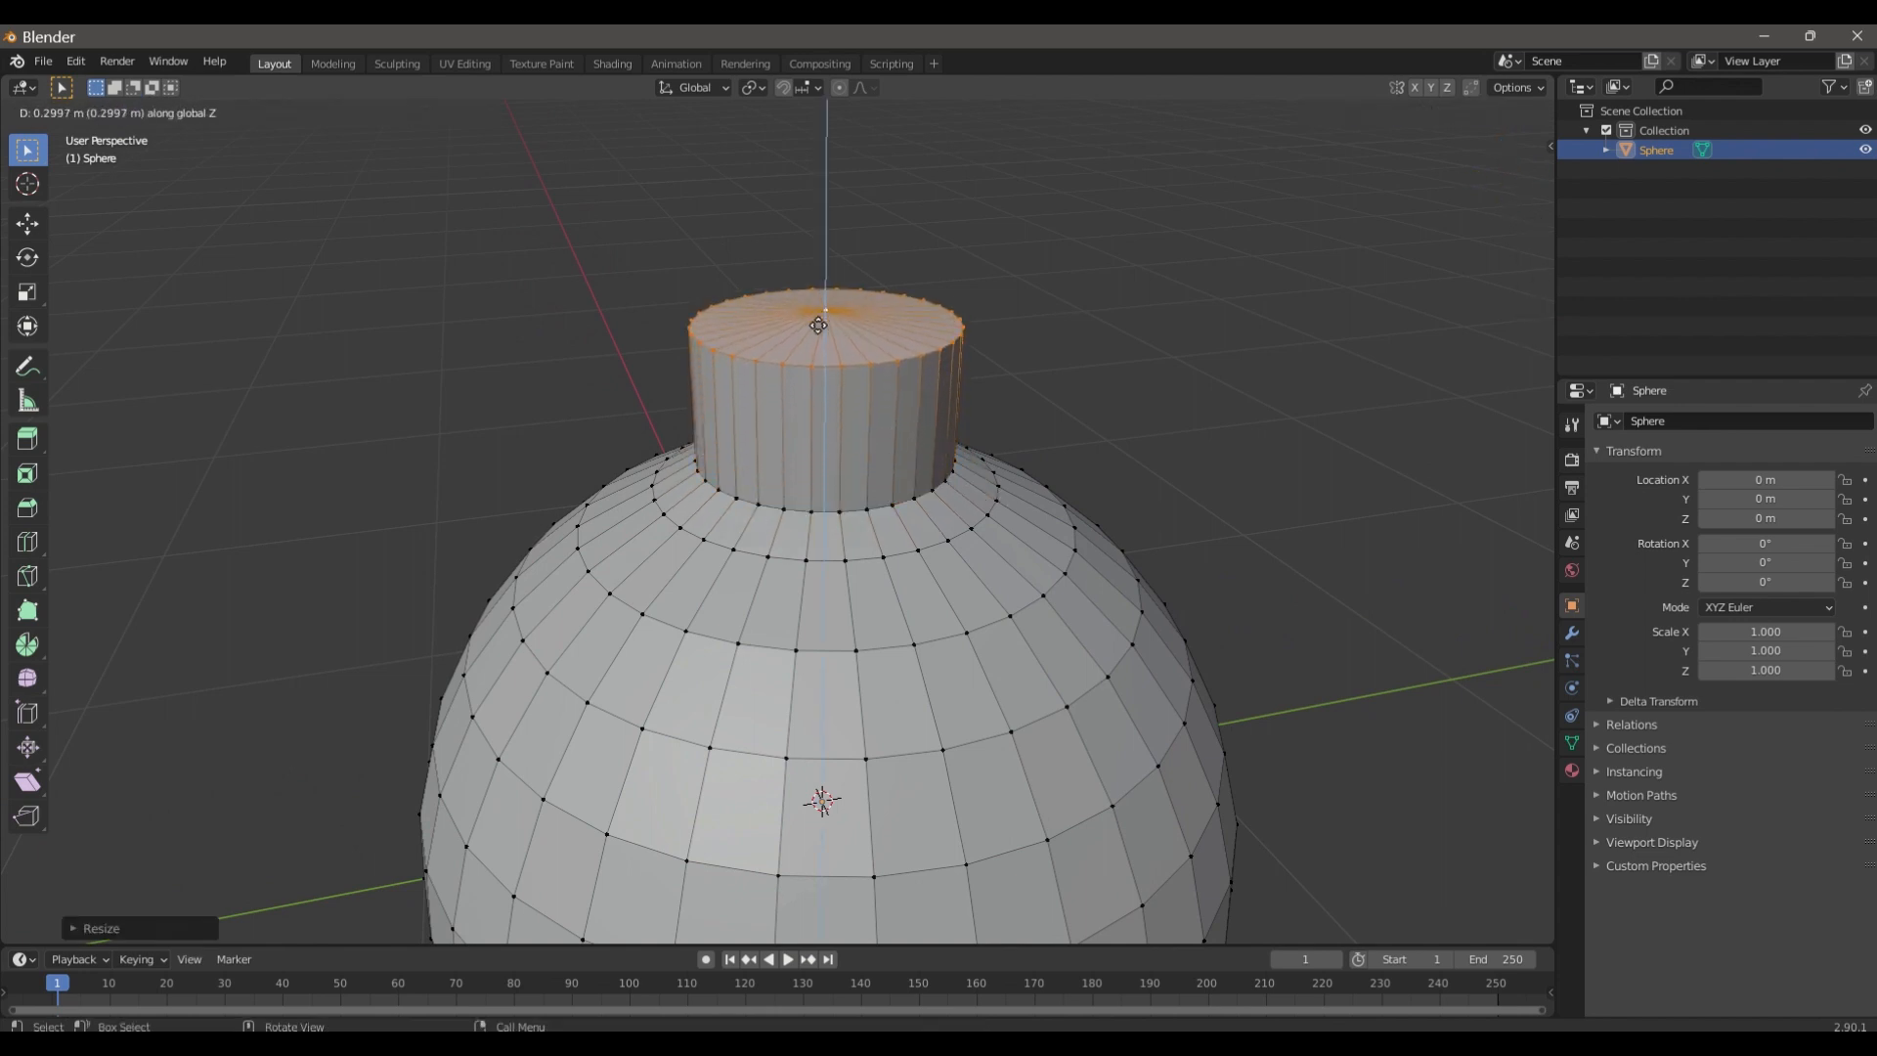
{"action": "left_click", "coordinate": [826, 354]}
{"action": "scroll", "coordinate": [827, 358], "scroll_direction": "down", "scroll_amount": 4}
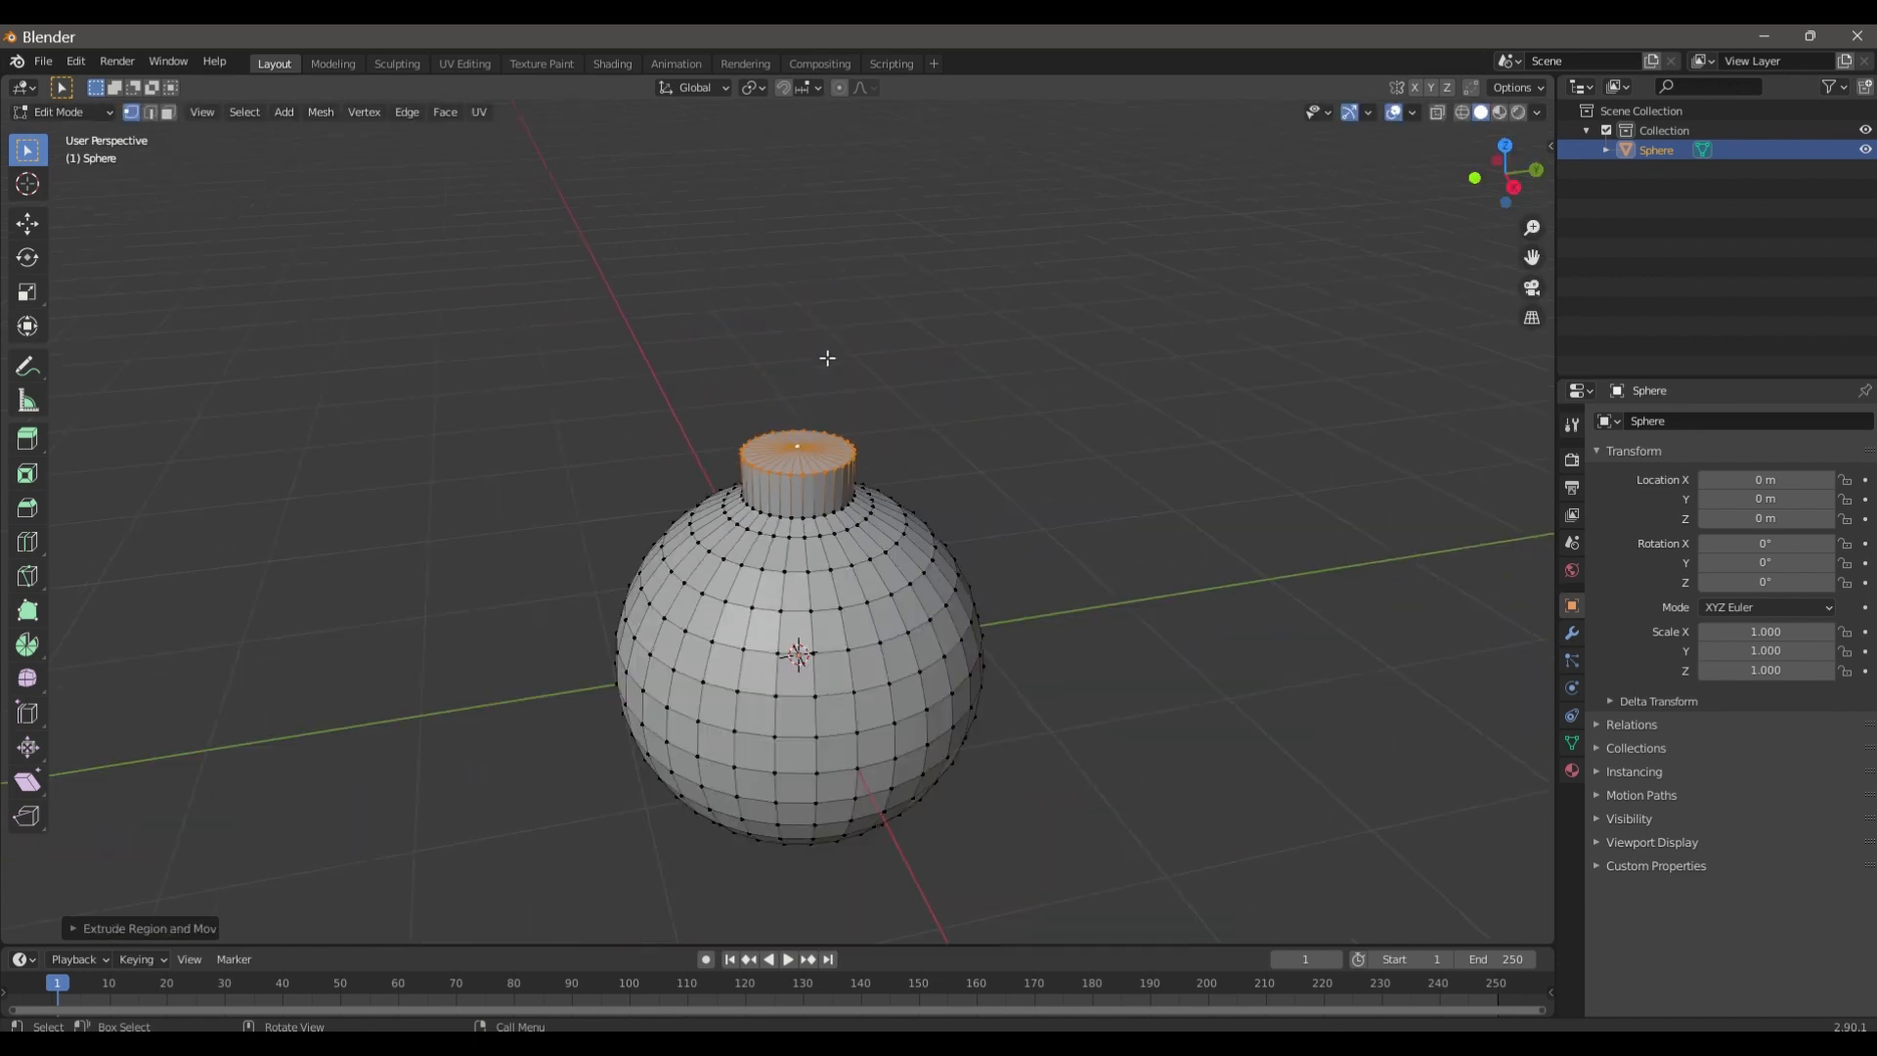
{"action": "middle_click_drag", "start_coordinate": [1210, 347], "coordinate": [1170, 385]}
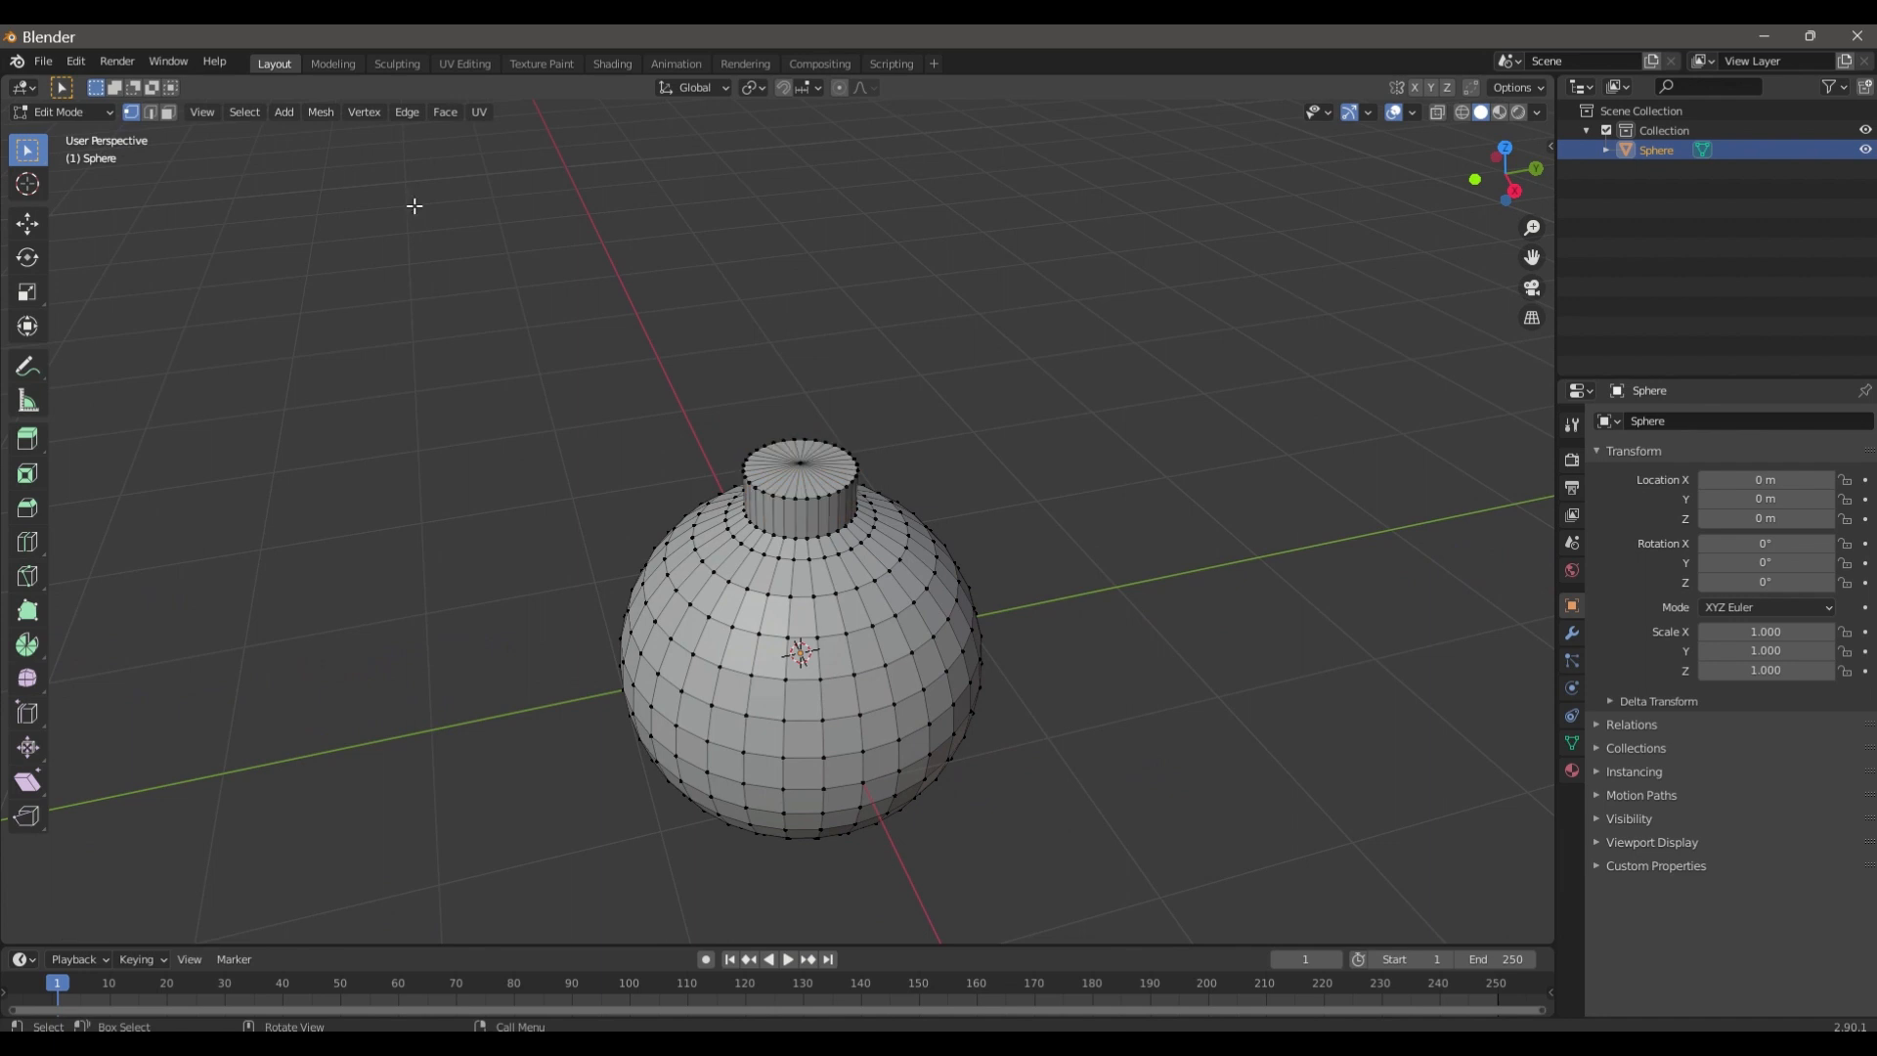
{"action": "key", "text": "Tab"}
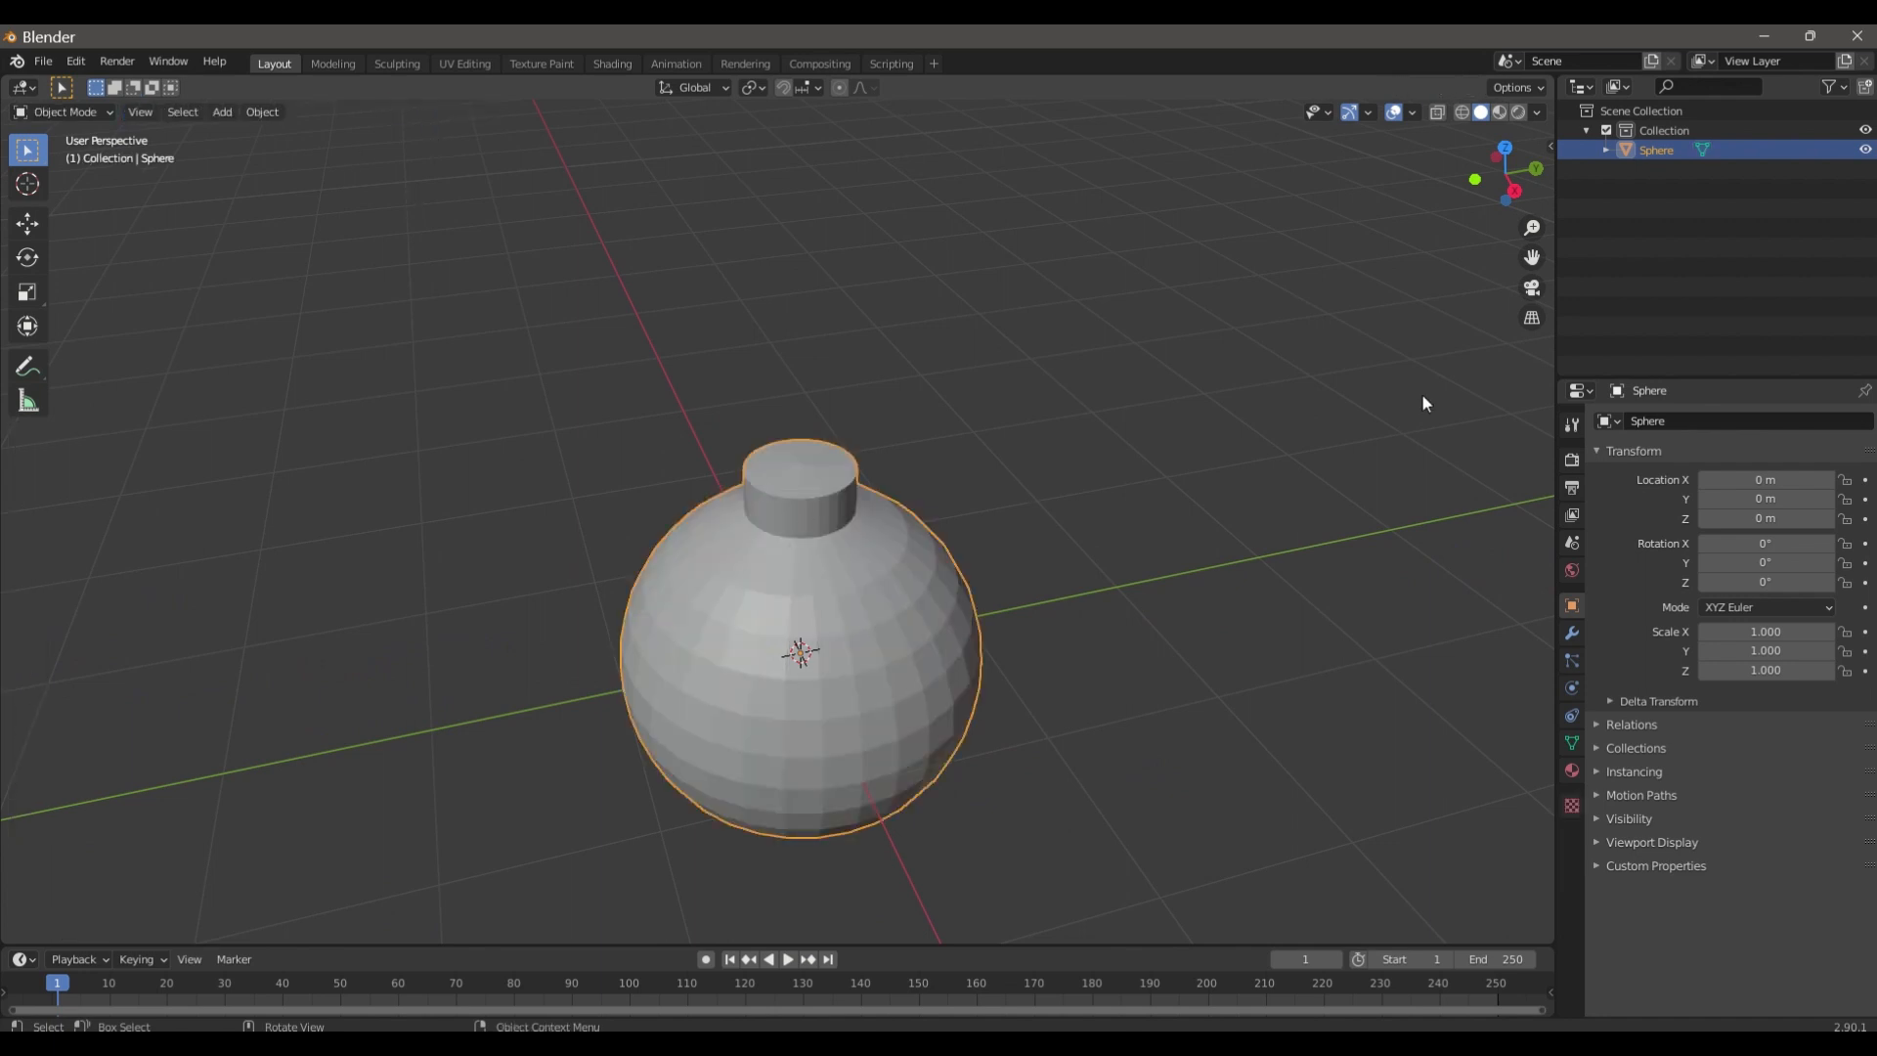
- Add a Subdivision Surface modifier to the sphere with its viewport level set to 2
{"action": "left_click", "coordinate": [1572, 634]}
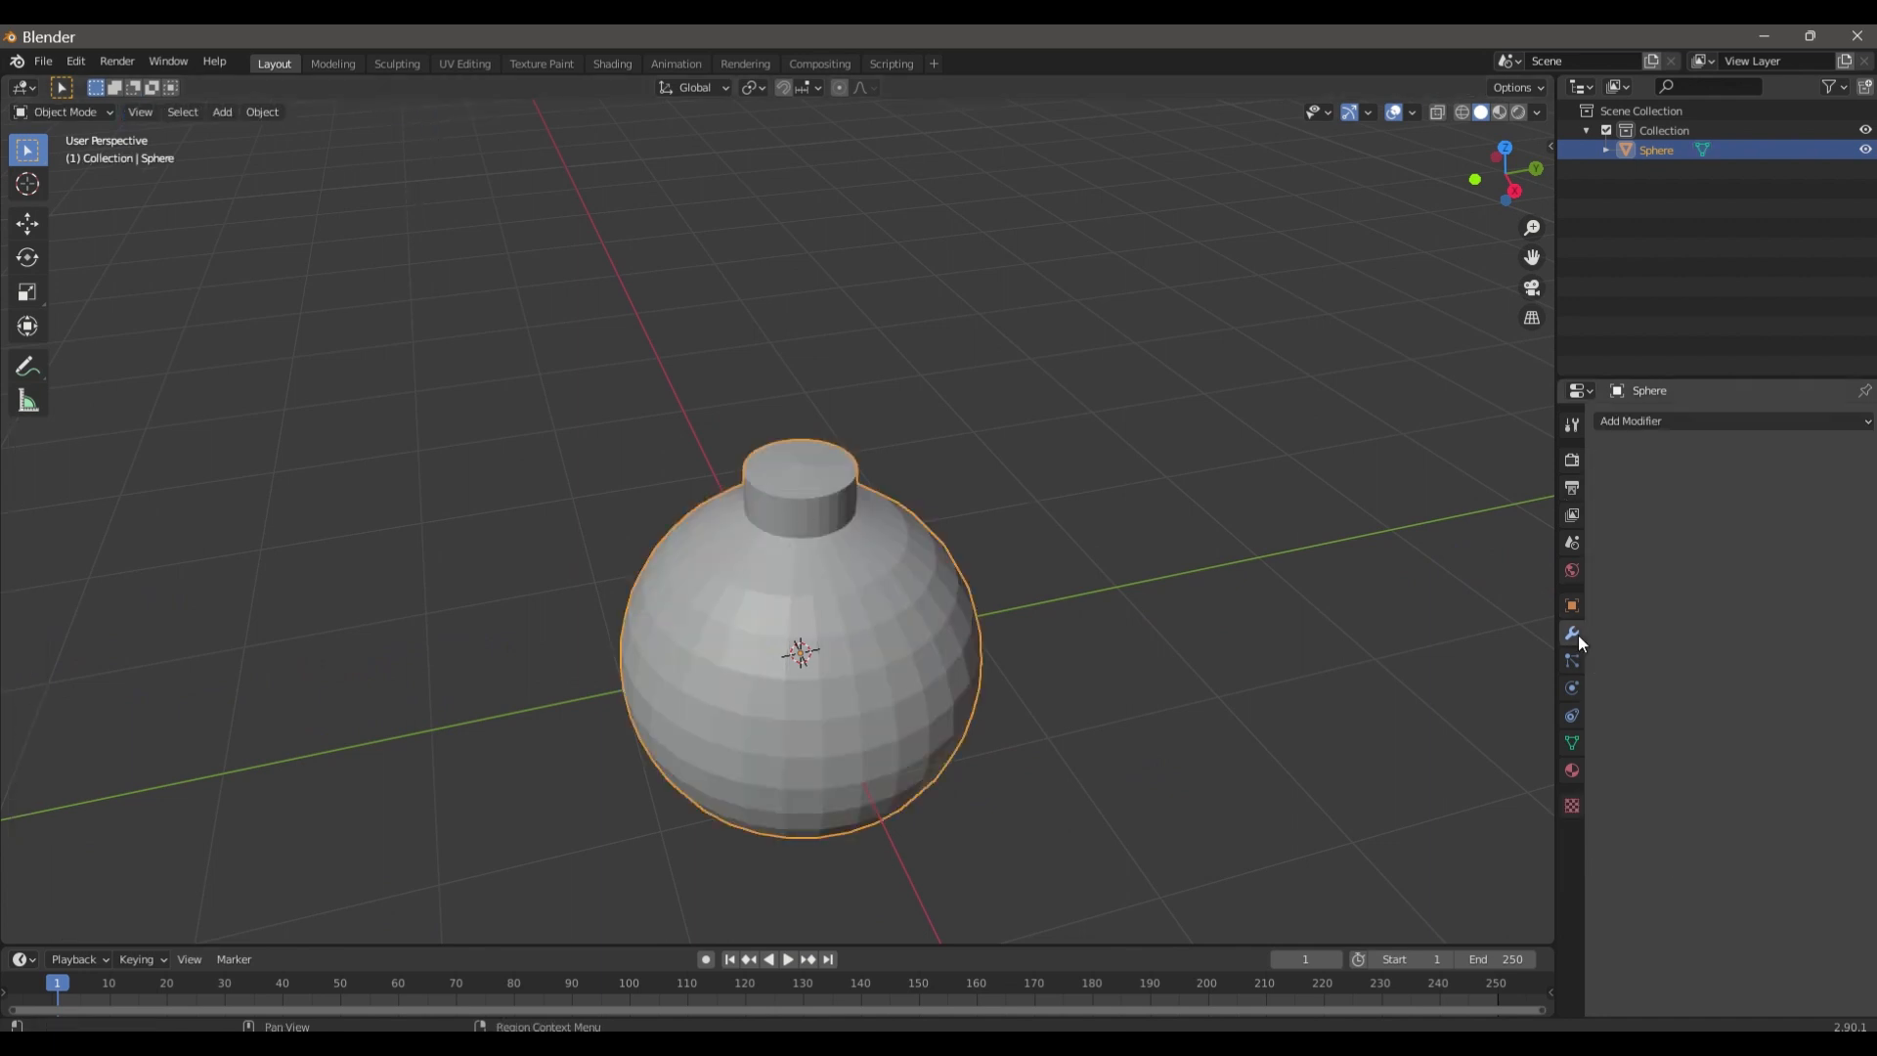
{"action": "left_click", "coordinate": [1699, 424]}
{"action": "left_click", "coordinate": [1536, 742]}
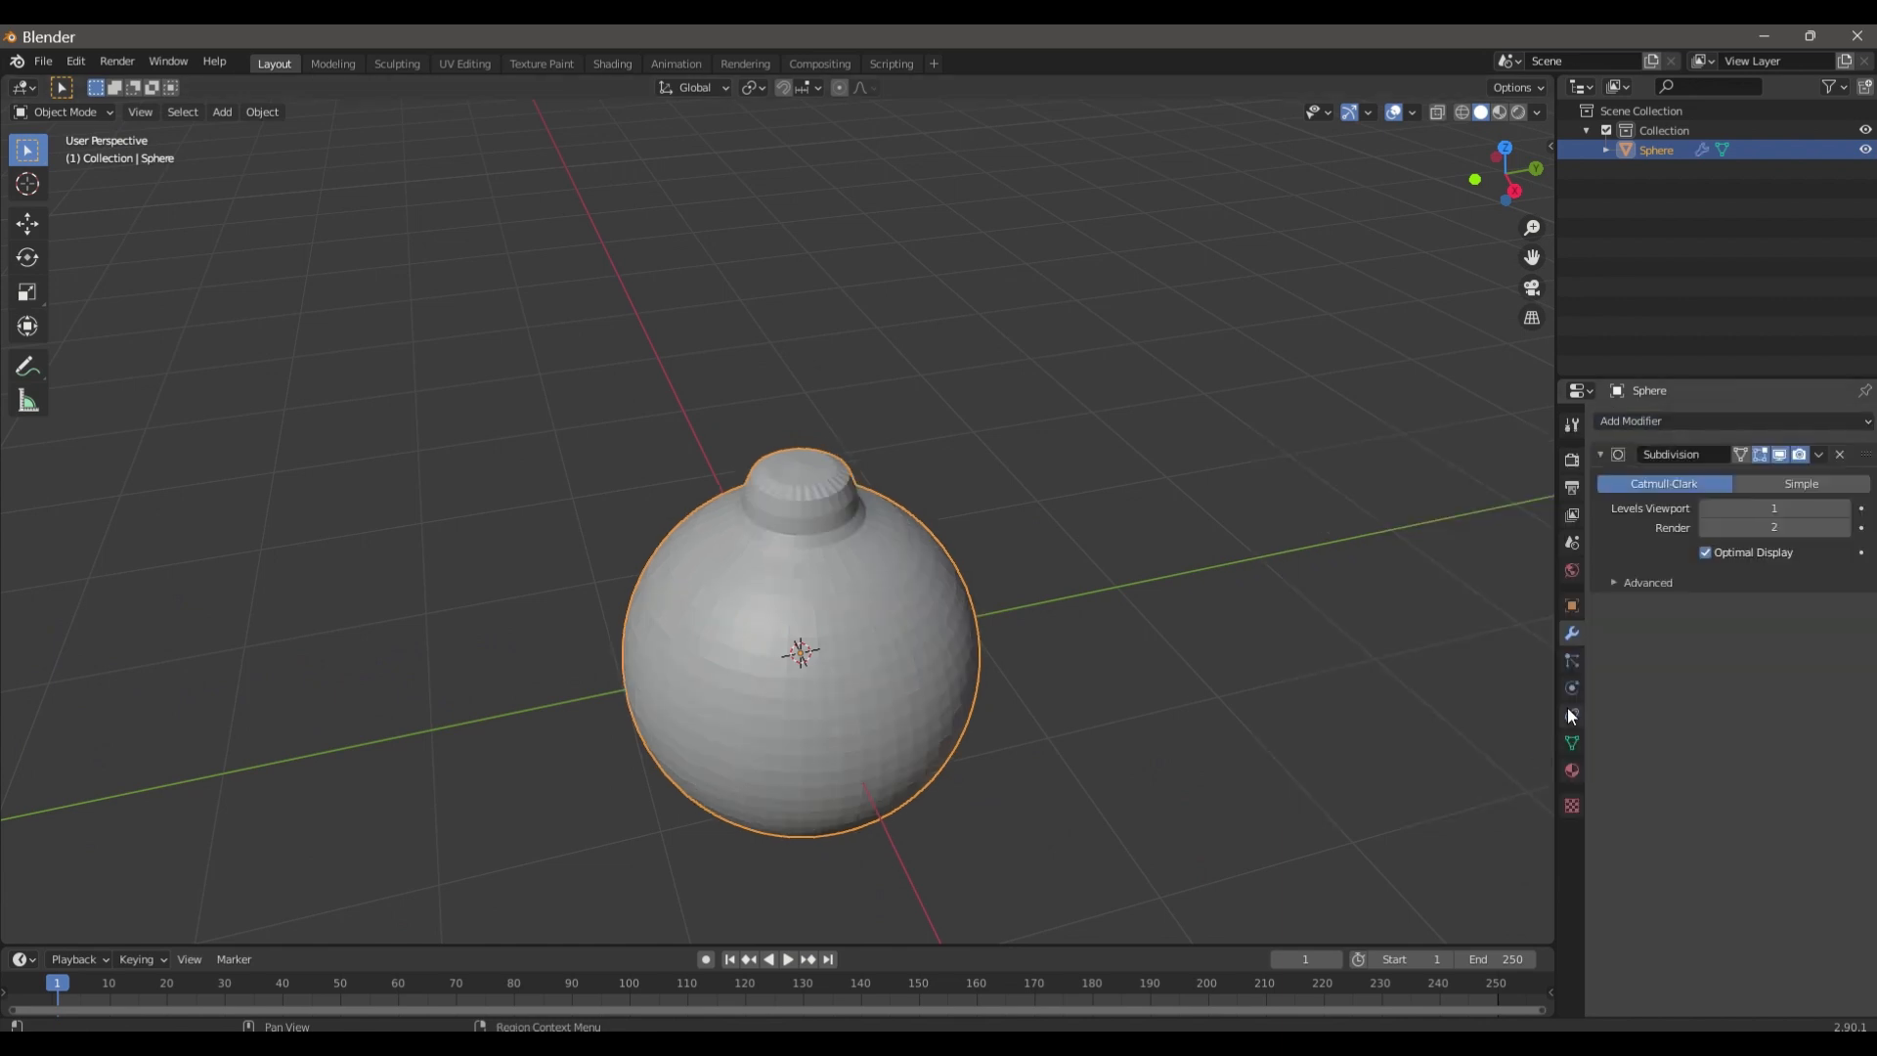
{"action": "left_click", "coordinate": [1846, 508]}
{"action": "scroll", "coordinate": [804, 485], "scroll_direction": "up", "scroll_amount": 2}
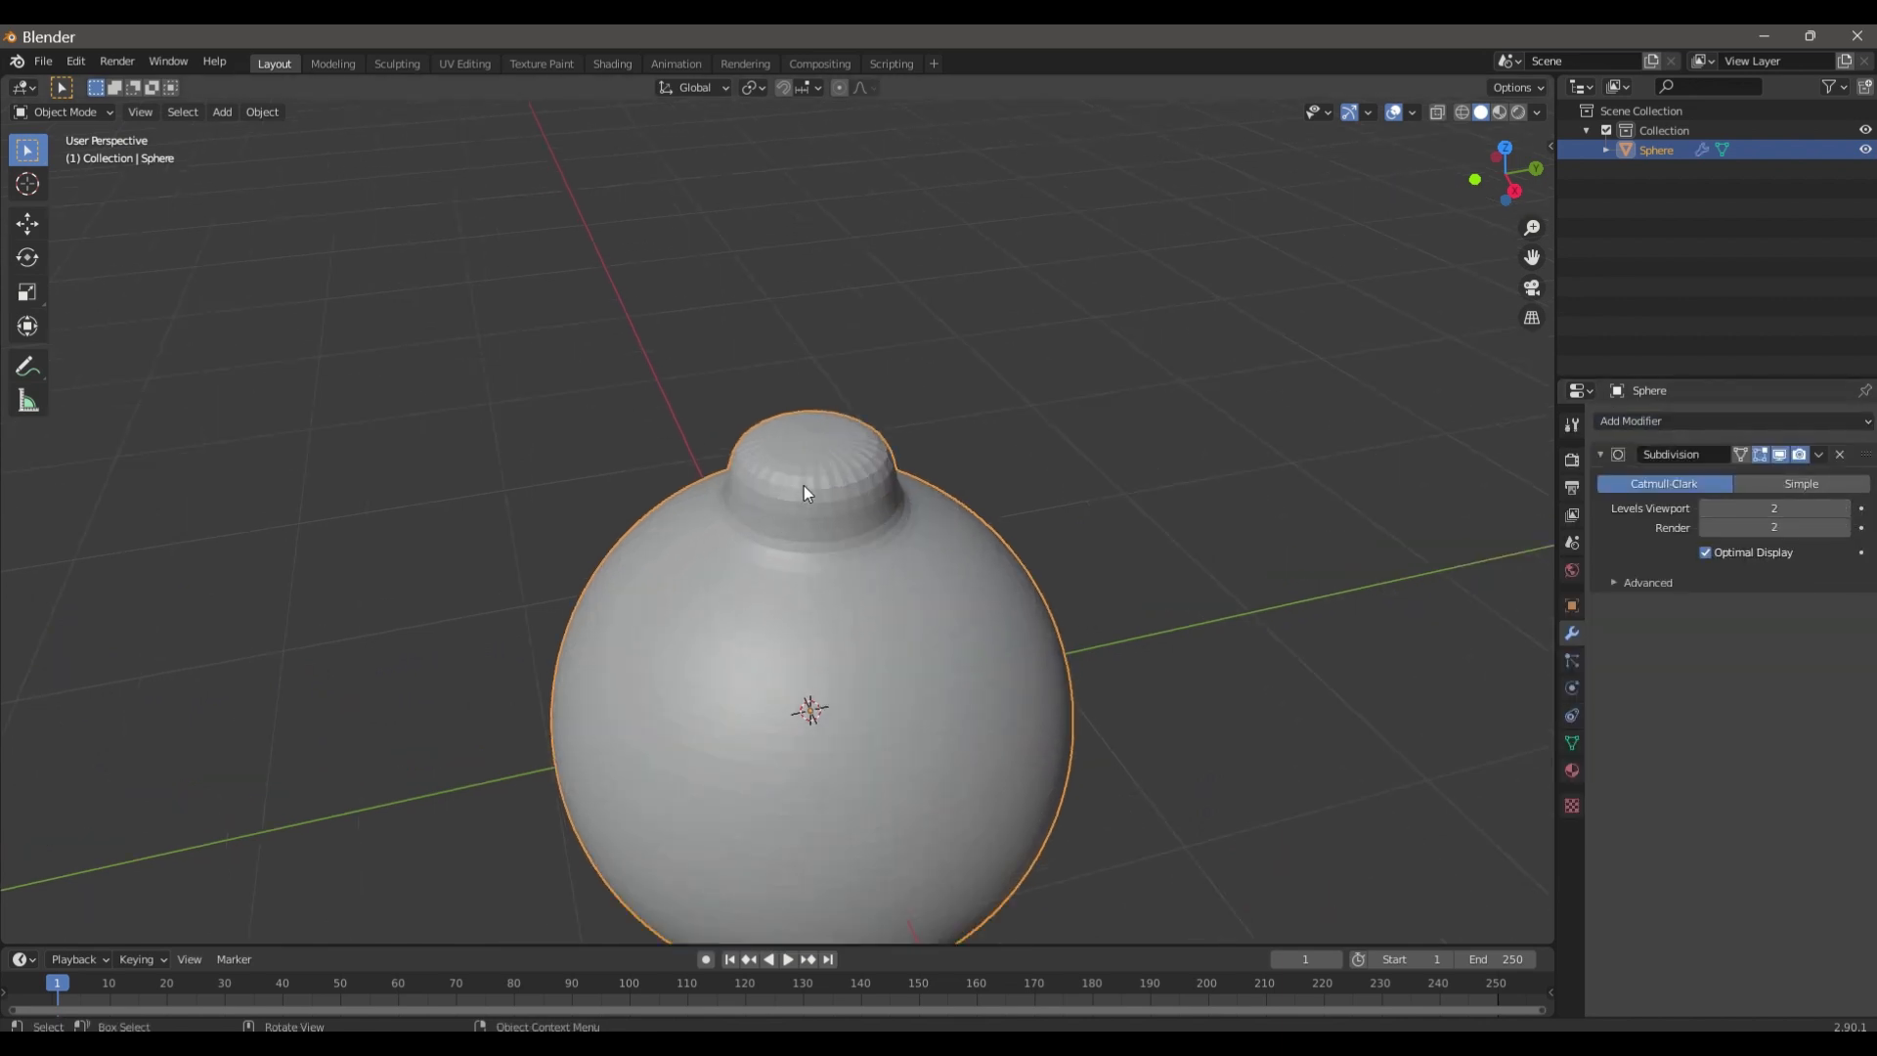
- Extrude the edge loop around the neck's top rim in place to sharpen the rim, and return to Object Mode
{"action": "key", "text": "Tab"}
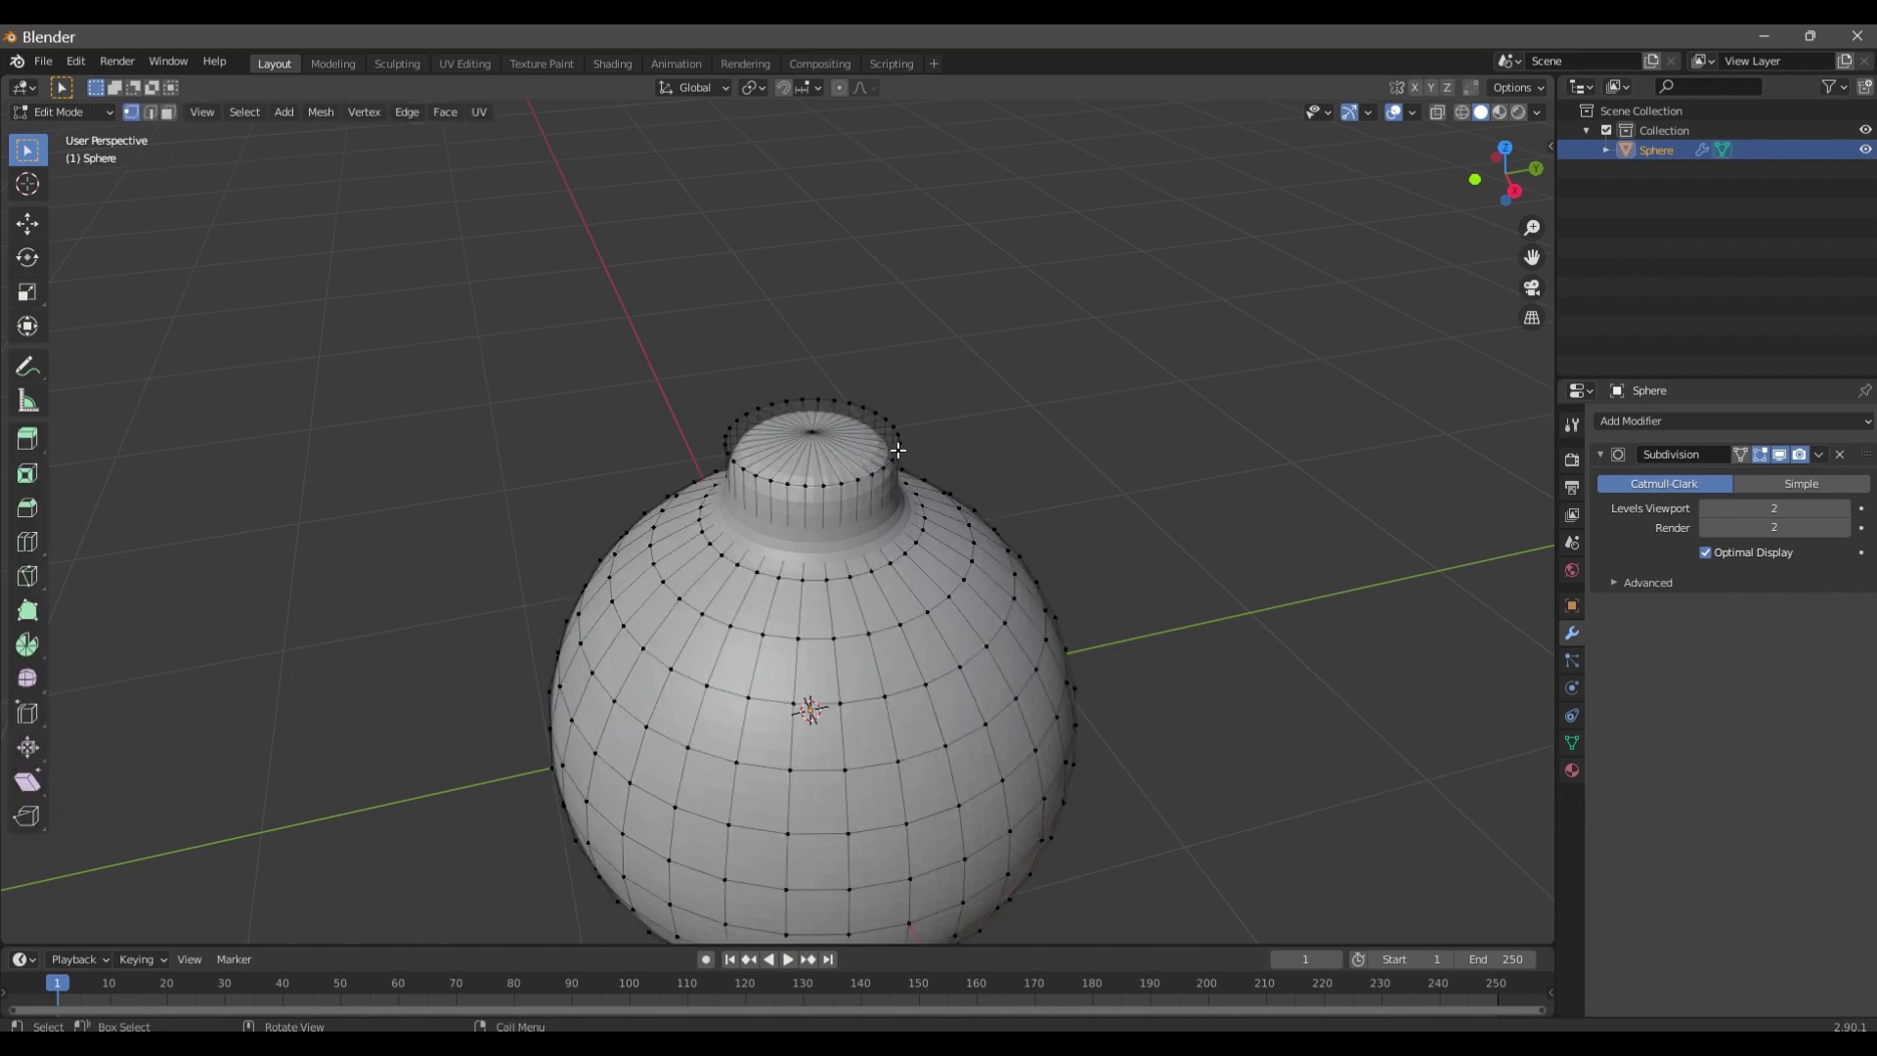
{"action": "left_click", "coordinate": [901, 444], "text": "alt"}
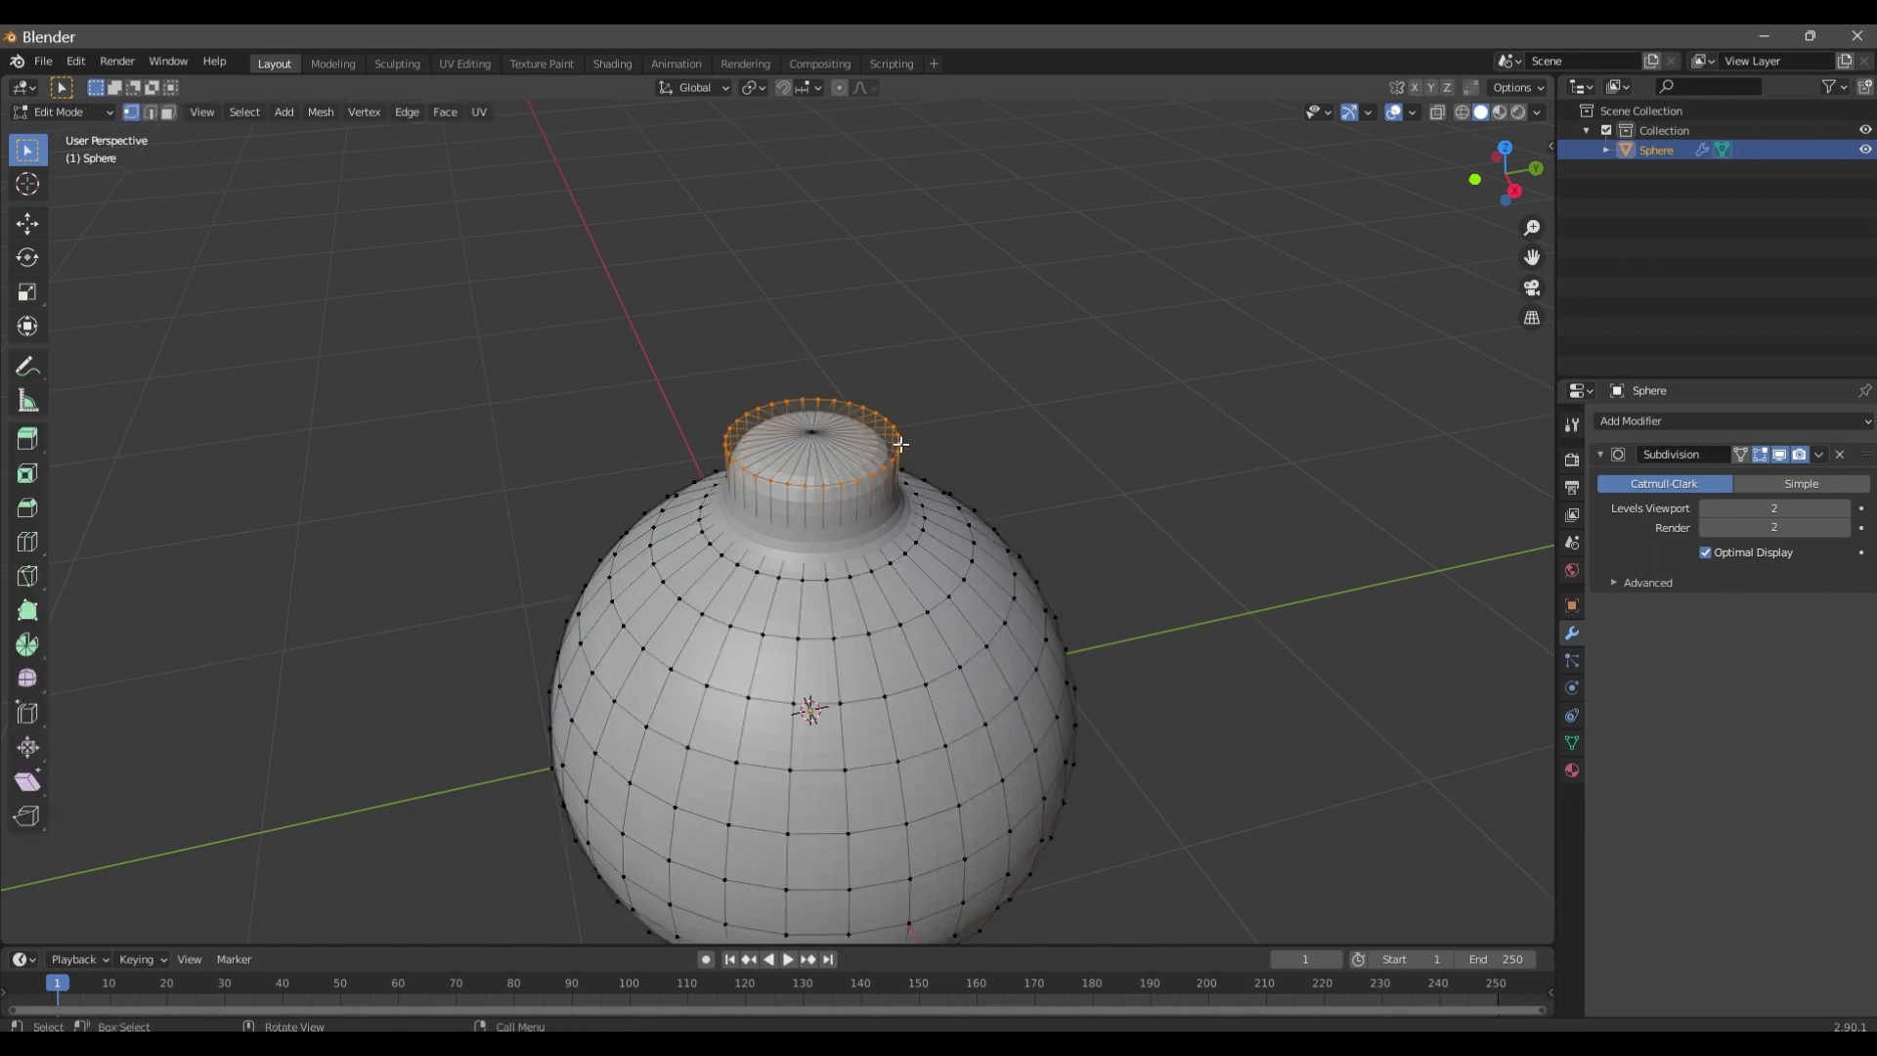
{"action": "key", "text": "g"}
{"action": "left_click", "coordinate": [896, 439]}
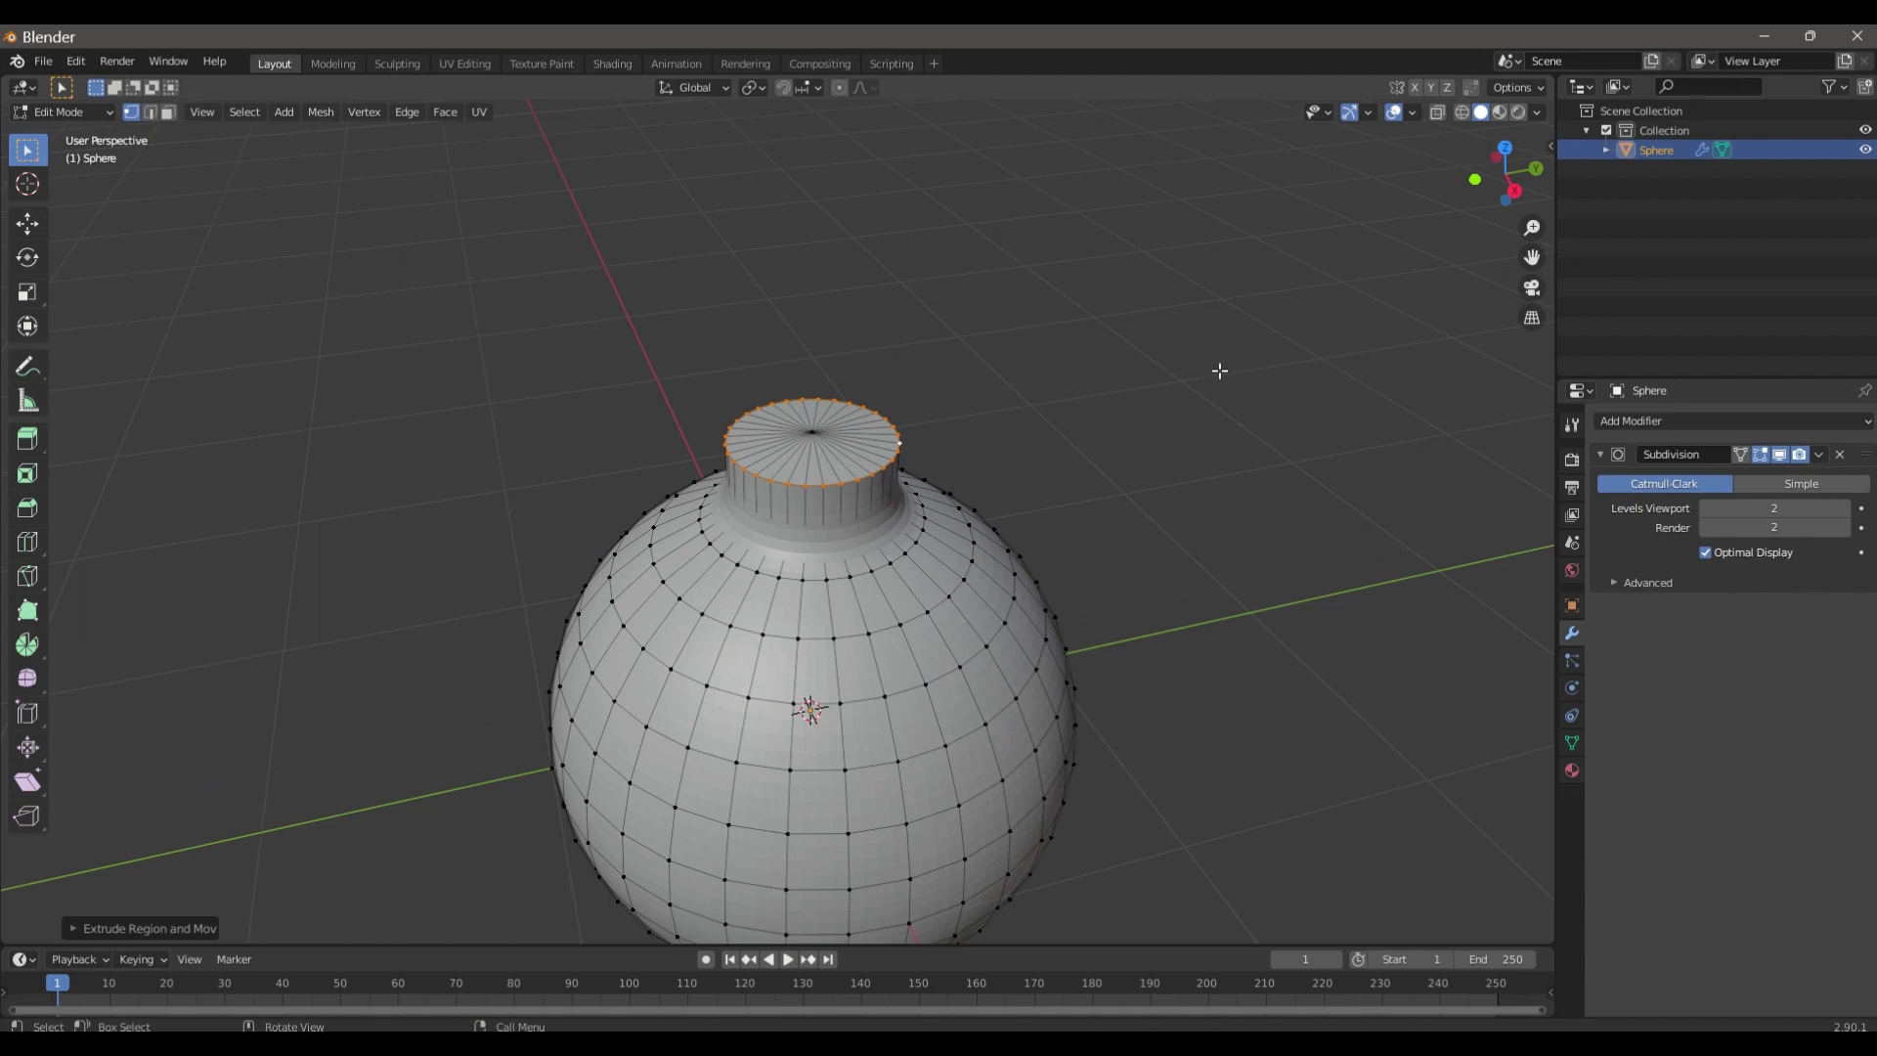
{"action": "left_click", "coordinate": [1153, 426]}
{"action": "key", "text": "Tab"}
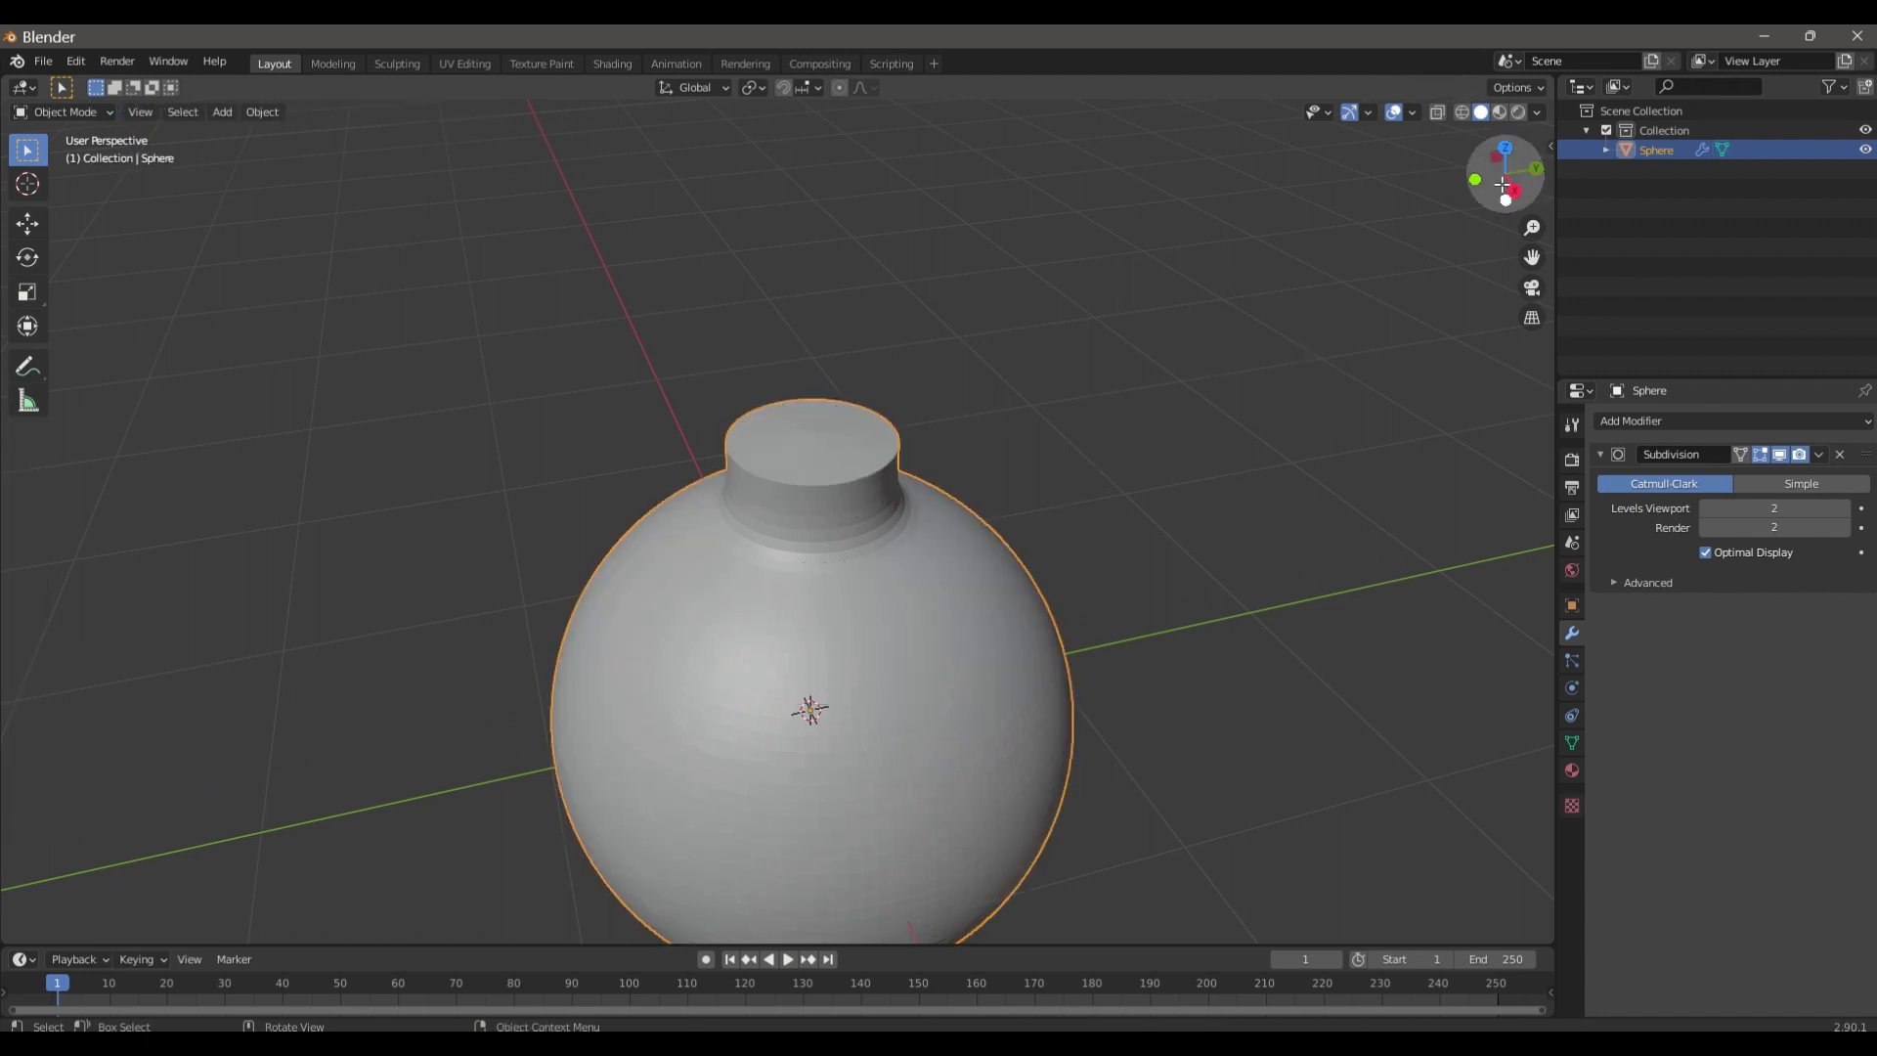
{"action": "left_click_drag", "start_coordinate": [1505, 174], "coordinate": [1493, 195]}
{"action": "scroll", "coordinate": [1244, 330], "scroll_direction": "down", "scroll_amount": 1}
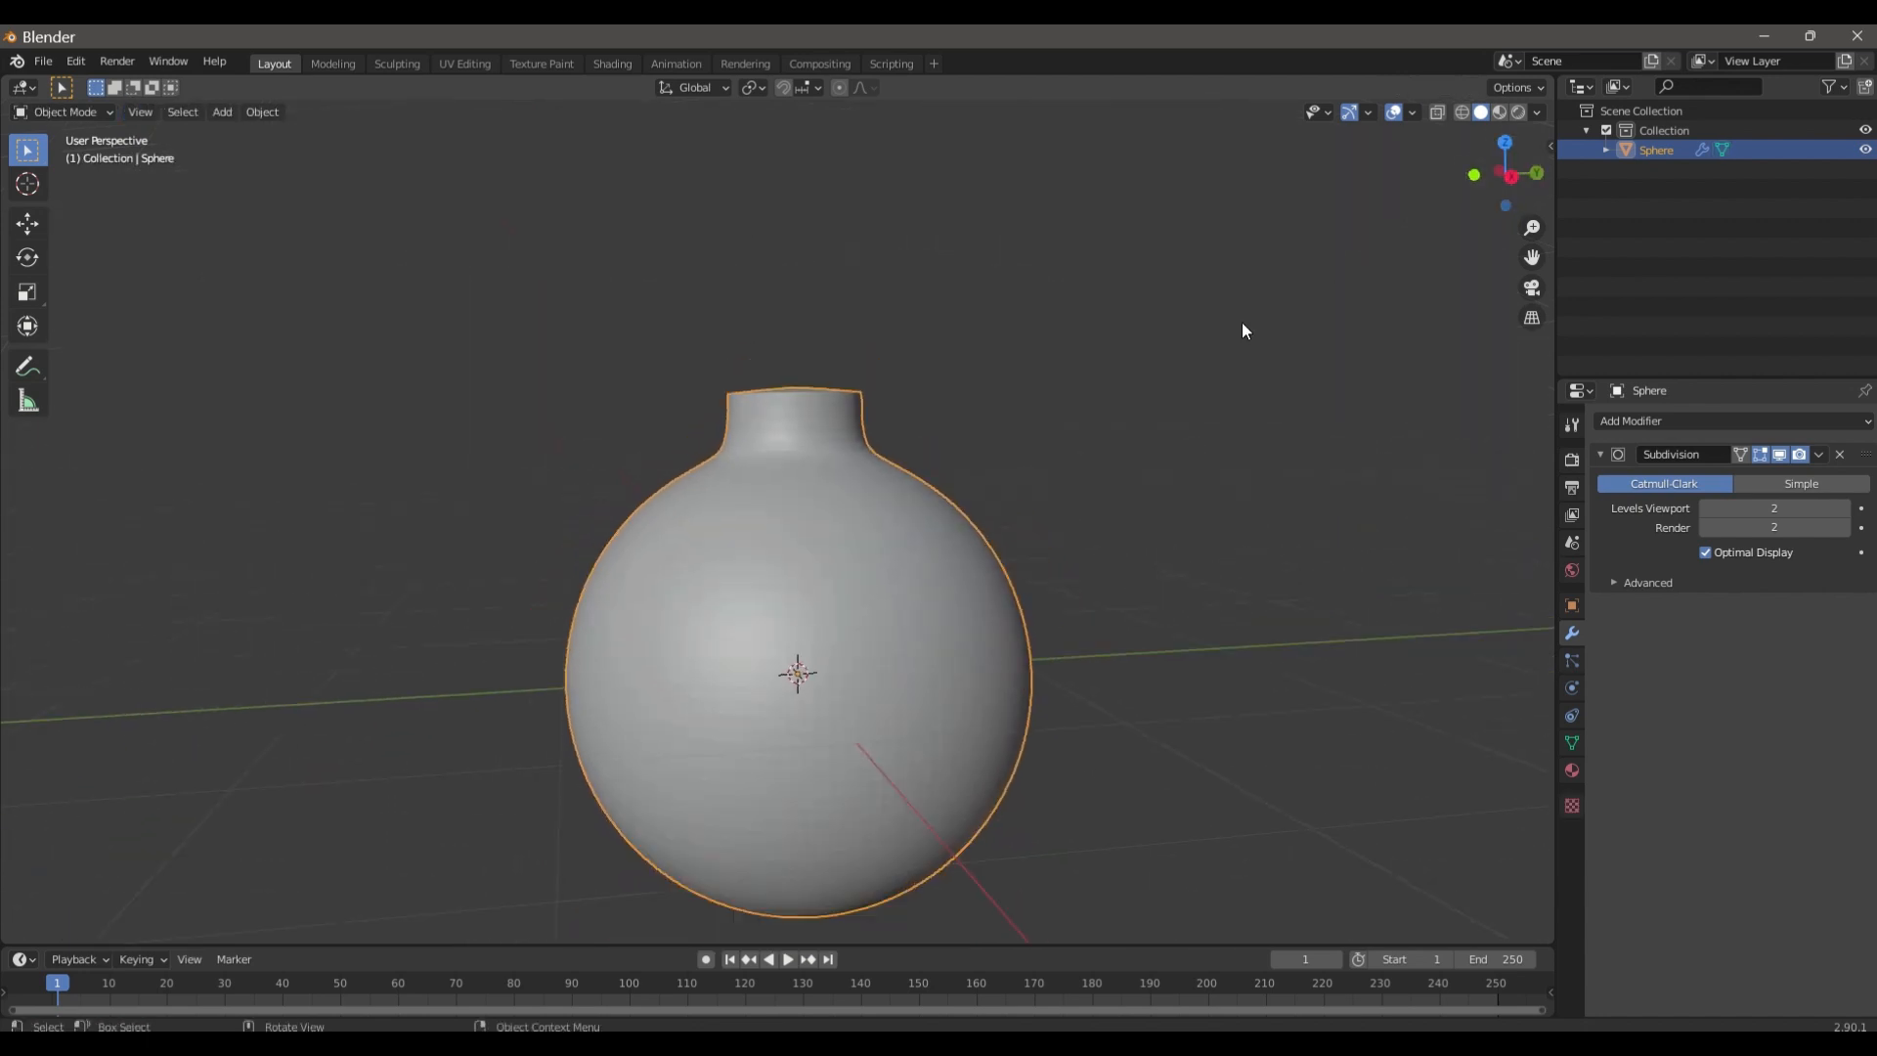
{"action": "left_click", "coordinate": [1220, 420]}
{"action": "left_click", "coordinate": [805, 592]}
{"action": "right_click", "coordinate": [805, 593]}
{"action": "left_click", "coordinate": [1486, 479]}
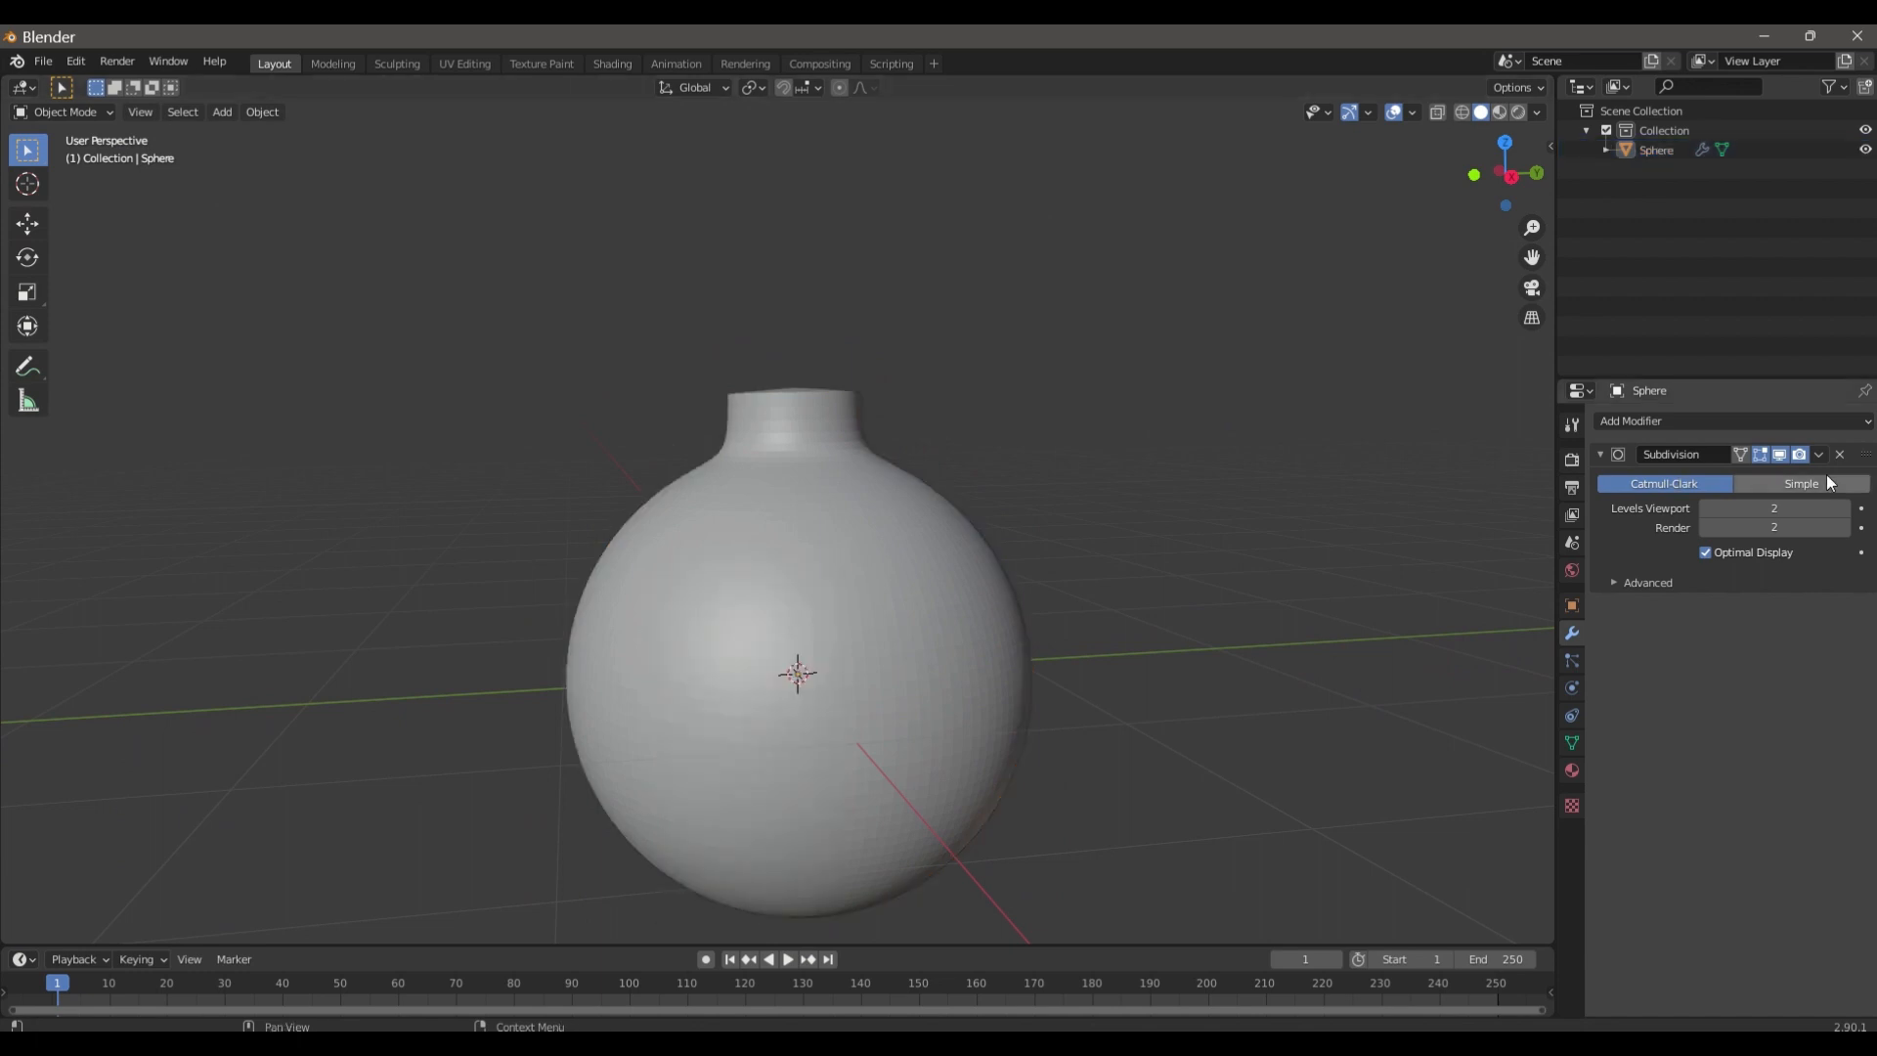
{"action": "left_click", "coordinate": [1601, 454]}
{"action": "left_click", "coordinate": [1601, 454]}
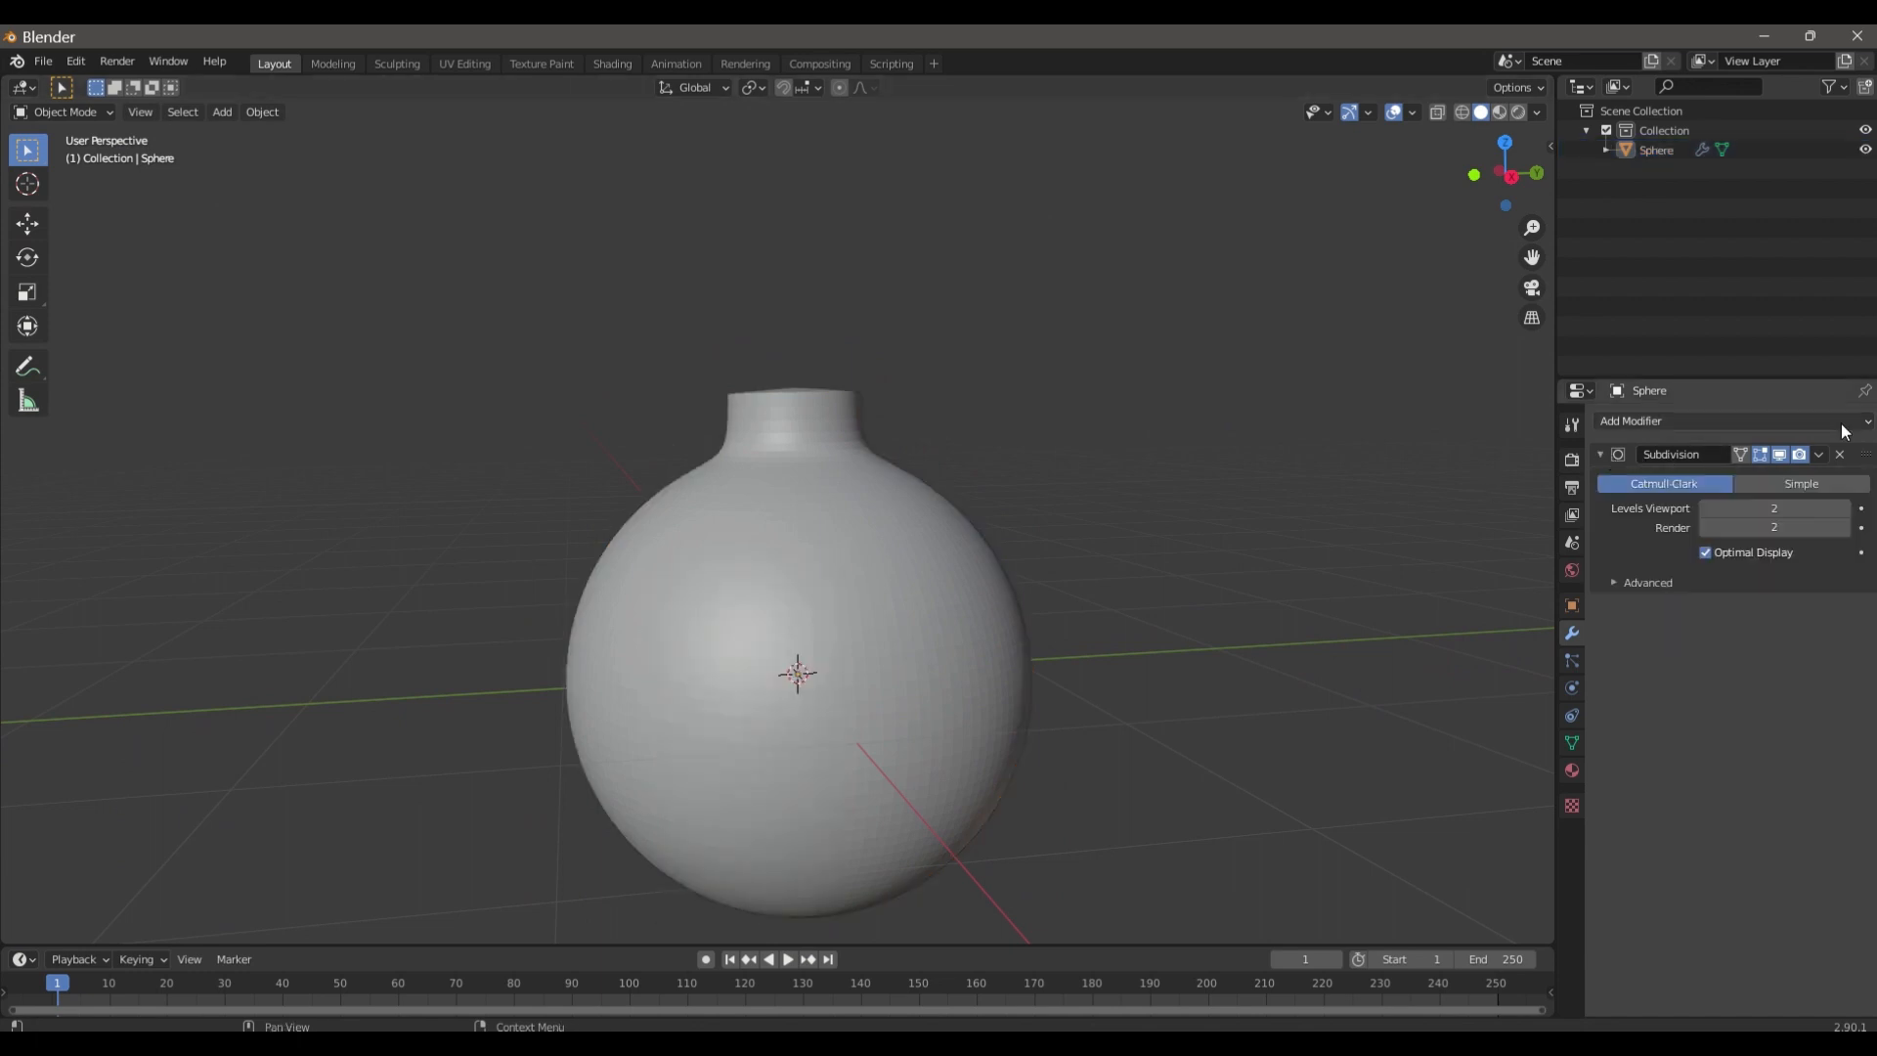
- Apply the sphere's Subdivision modifier, shade the object smooth and deselect it
{"action": "left_click", "coordinate": [1818, 454]}
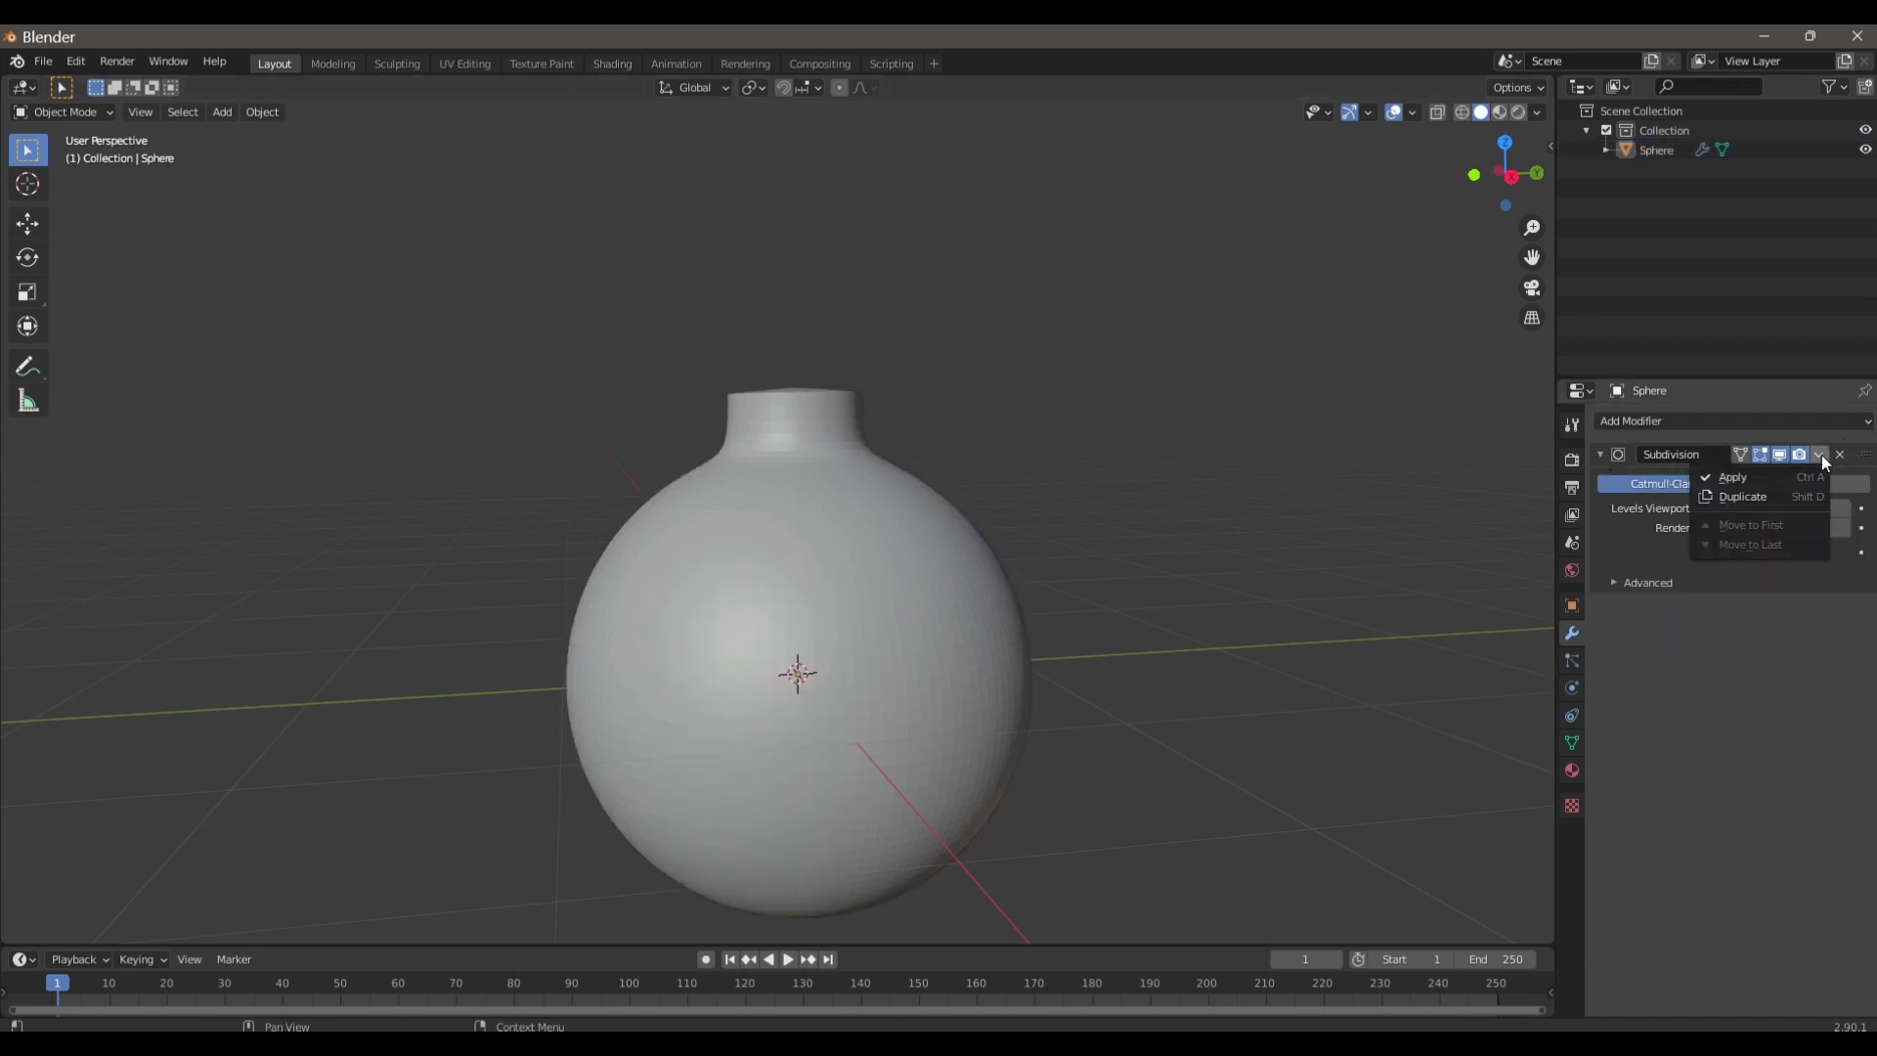
{"action": "left_click", "coordinate": [1781, 483]}
{"action": "right_click", "coordinate": [790, 515]}
{"action": "left_click", "coordinate": [754, 520]}
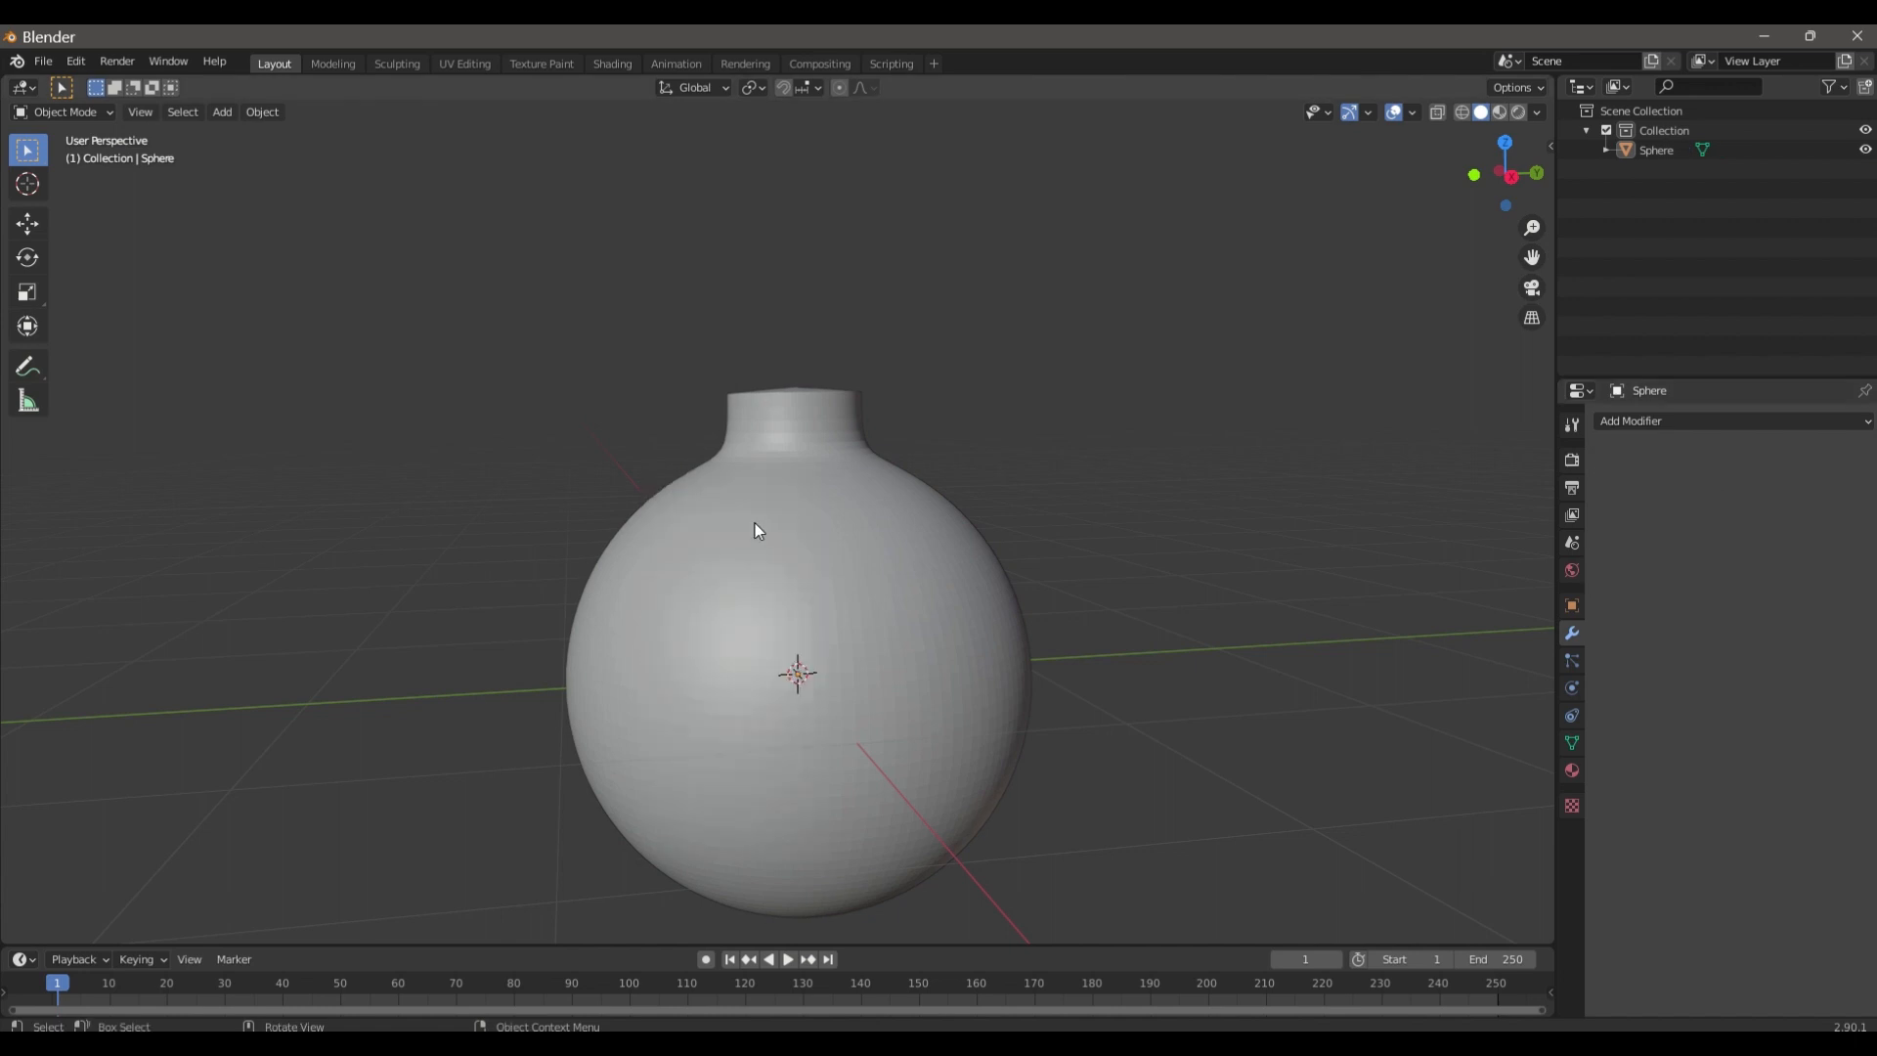
{"action": "left_click", "coordinate": [845, 533]}
{"action": "right_click", "coordinate": [845, 534]}
{"action": "left_click", "coordinate": [845, 532]}
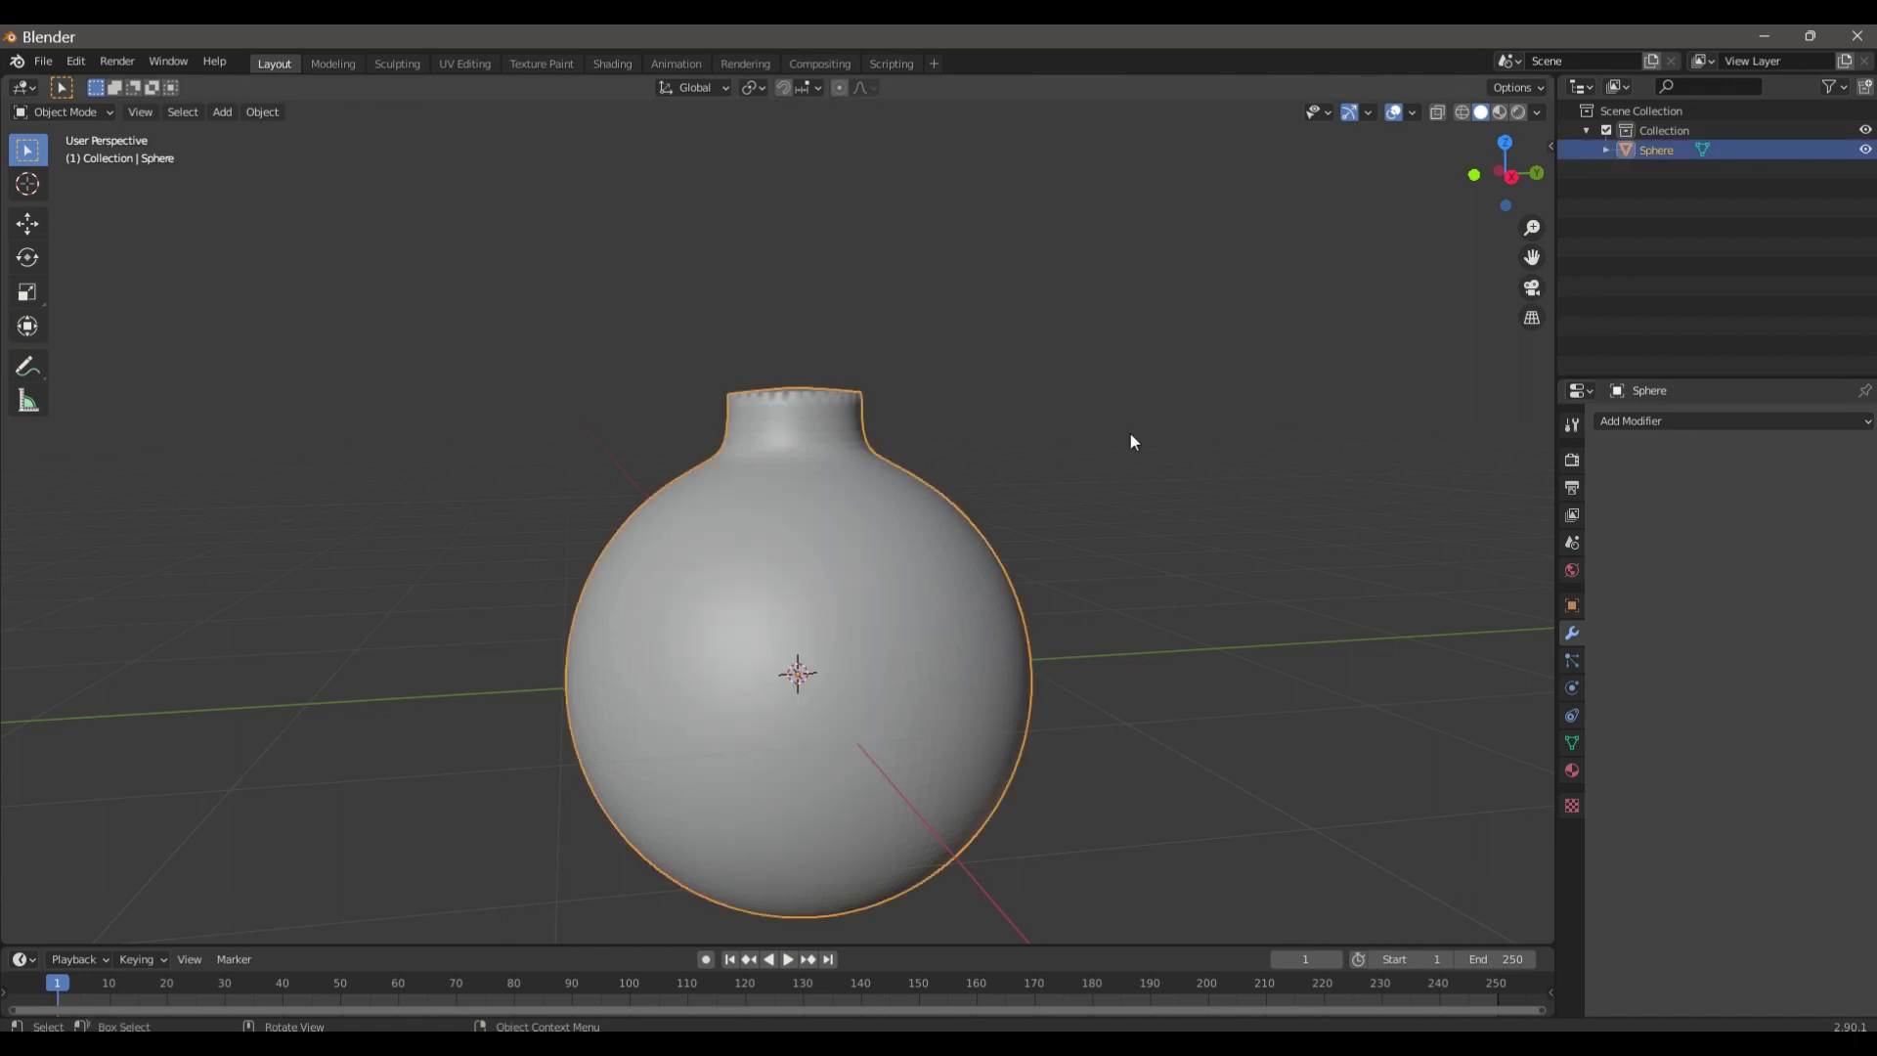
{"action": "left_click", "coordinate": [1130, 432]}
- Add a cylinder at the origin and scale it down uniformly until it is slightly wider than the neck, checking from the top view
{"action": "left_click_drag", "start_coordinate": [1508, 174], "coordinate": [1515, 184]}
{"action": "left_click", "coordinate": [225, 113]}
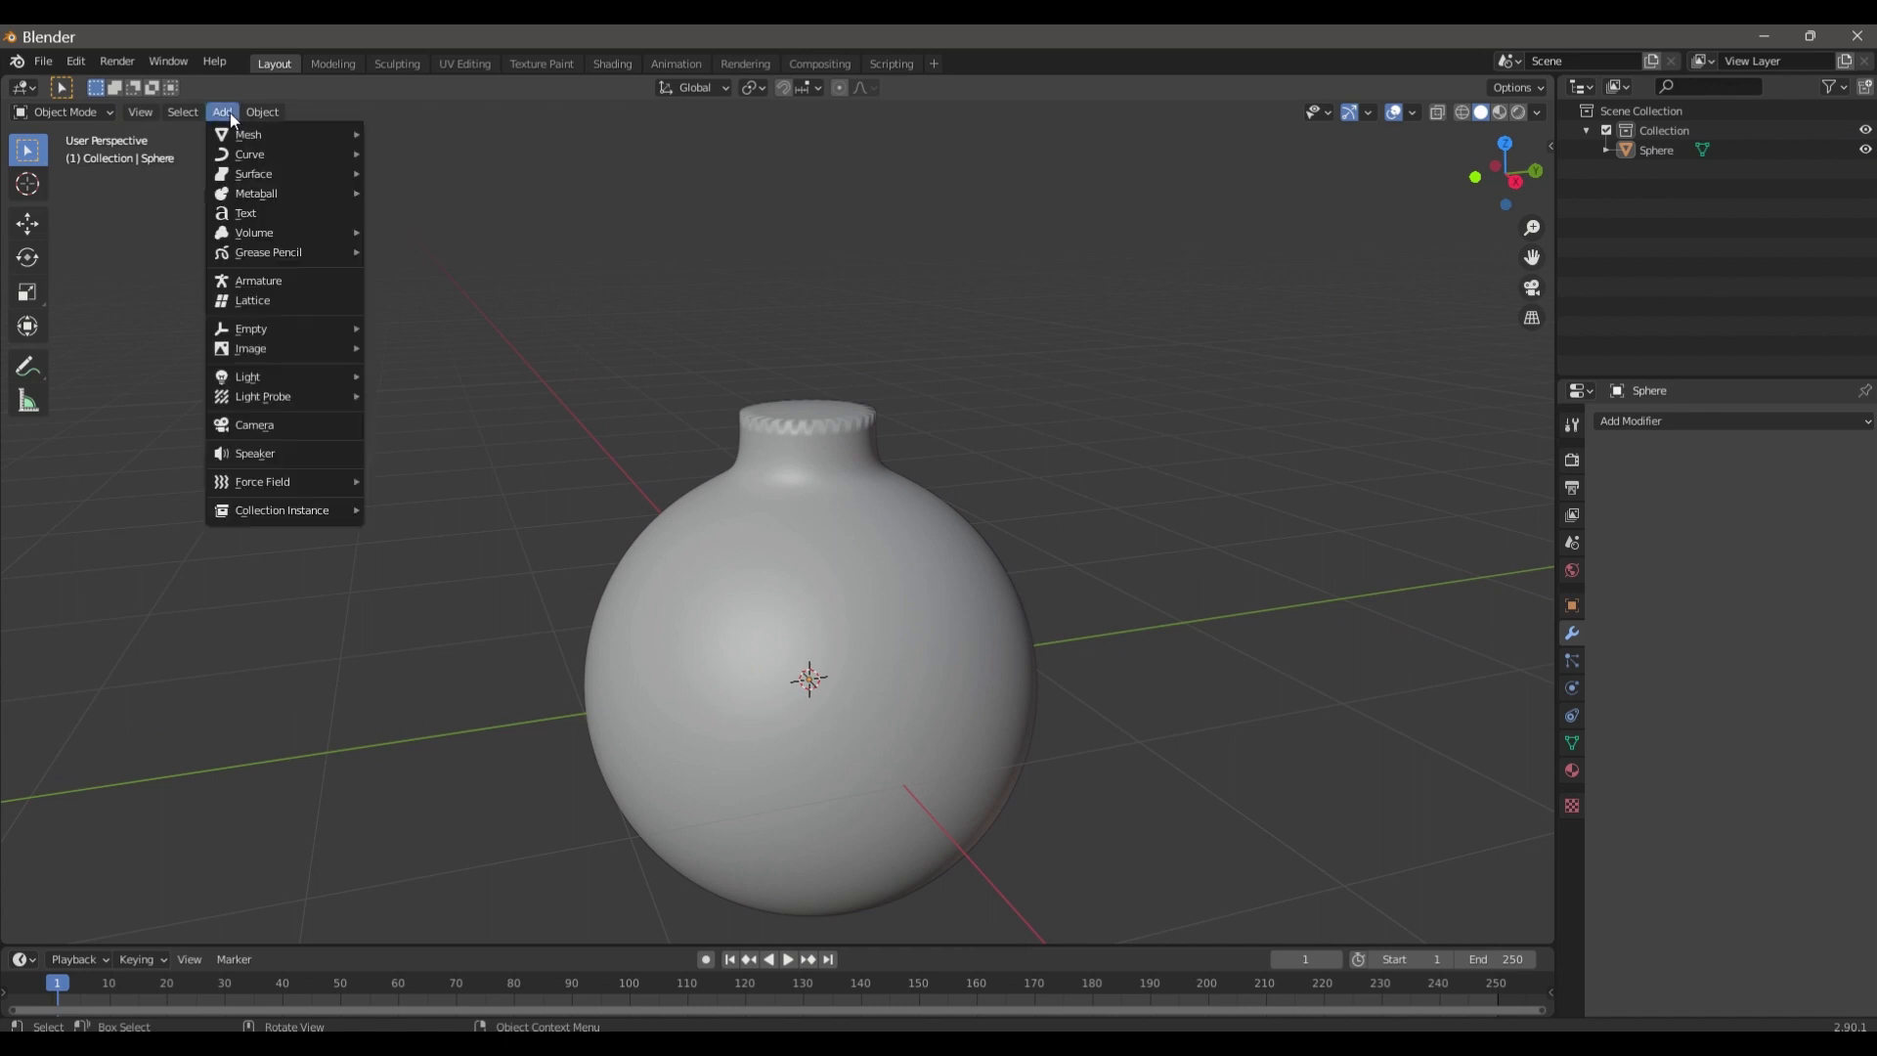
{"action": "mouse_move", "coordinate": [240, 133]}
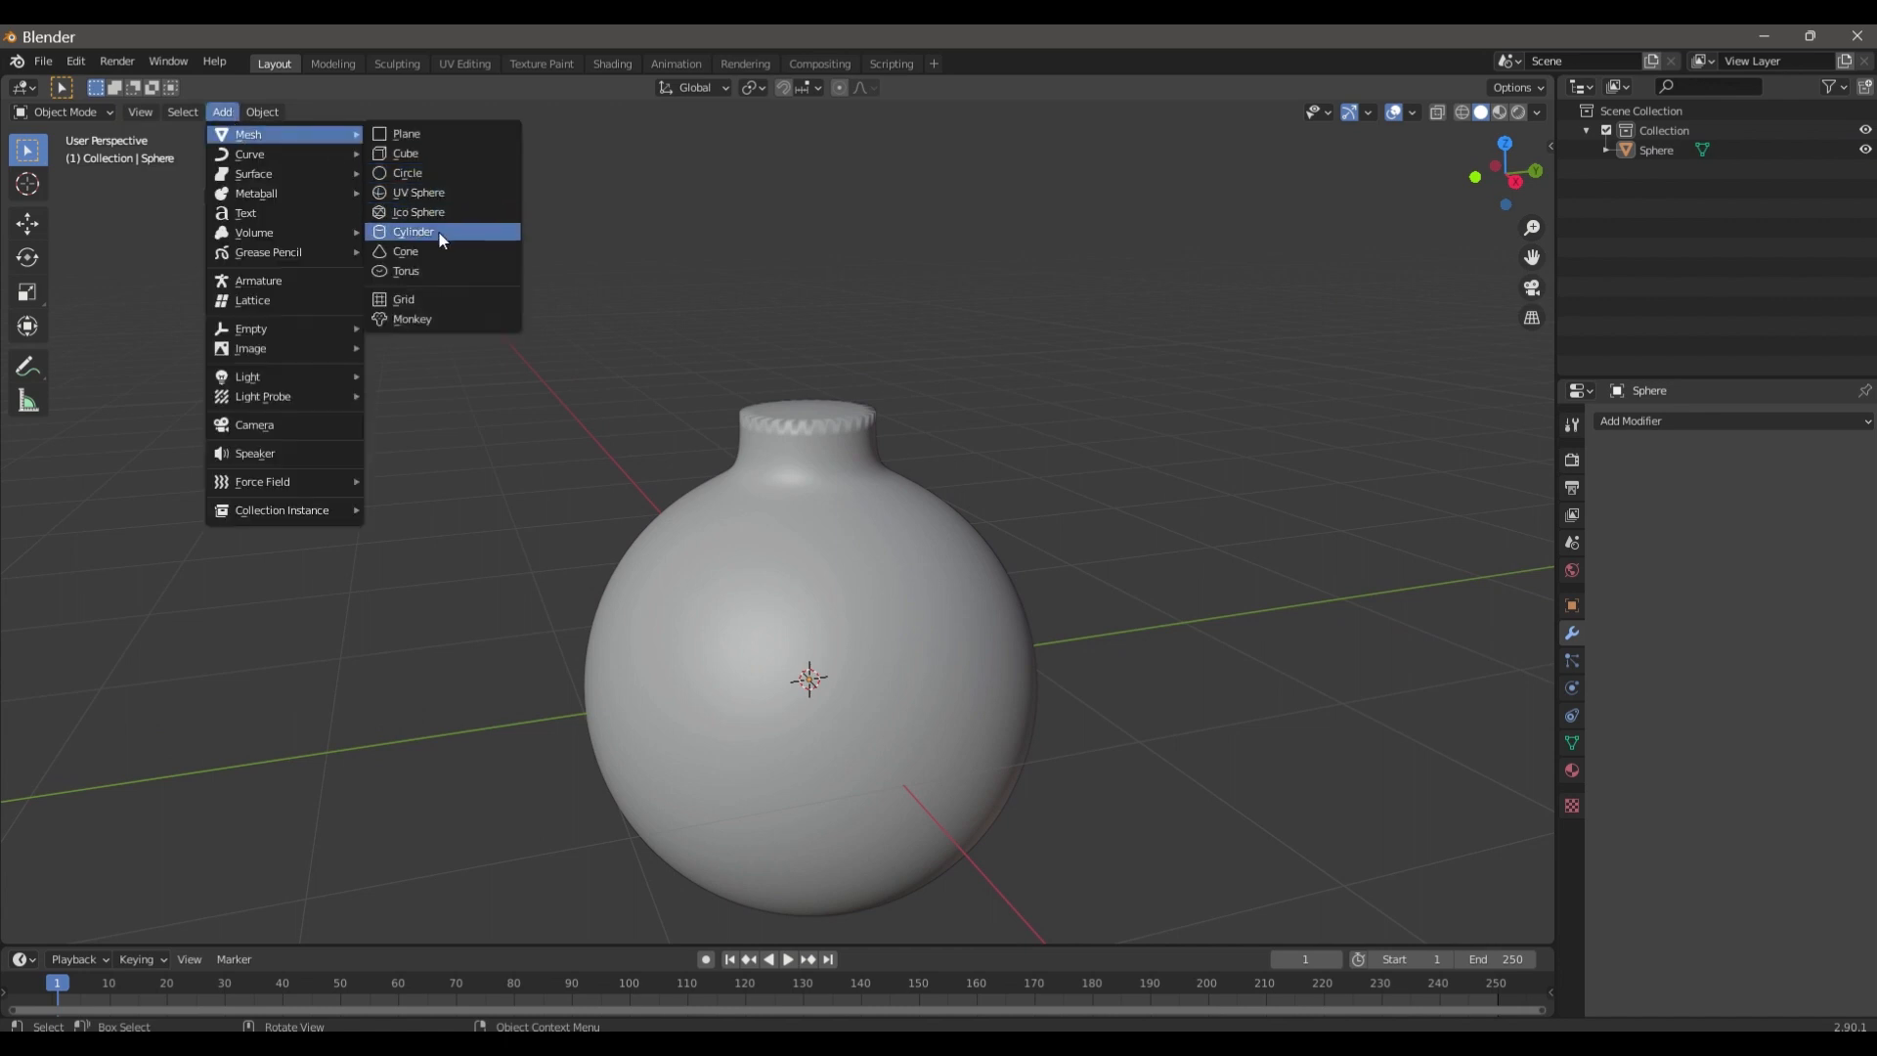
{"action": "left_click", "coordinate": [412, 232]}
{"action": "scroll", "coordinate": [705, 402], "scroll_direction": "down", "scroll_amount": 2}
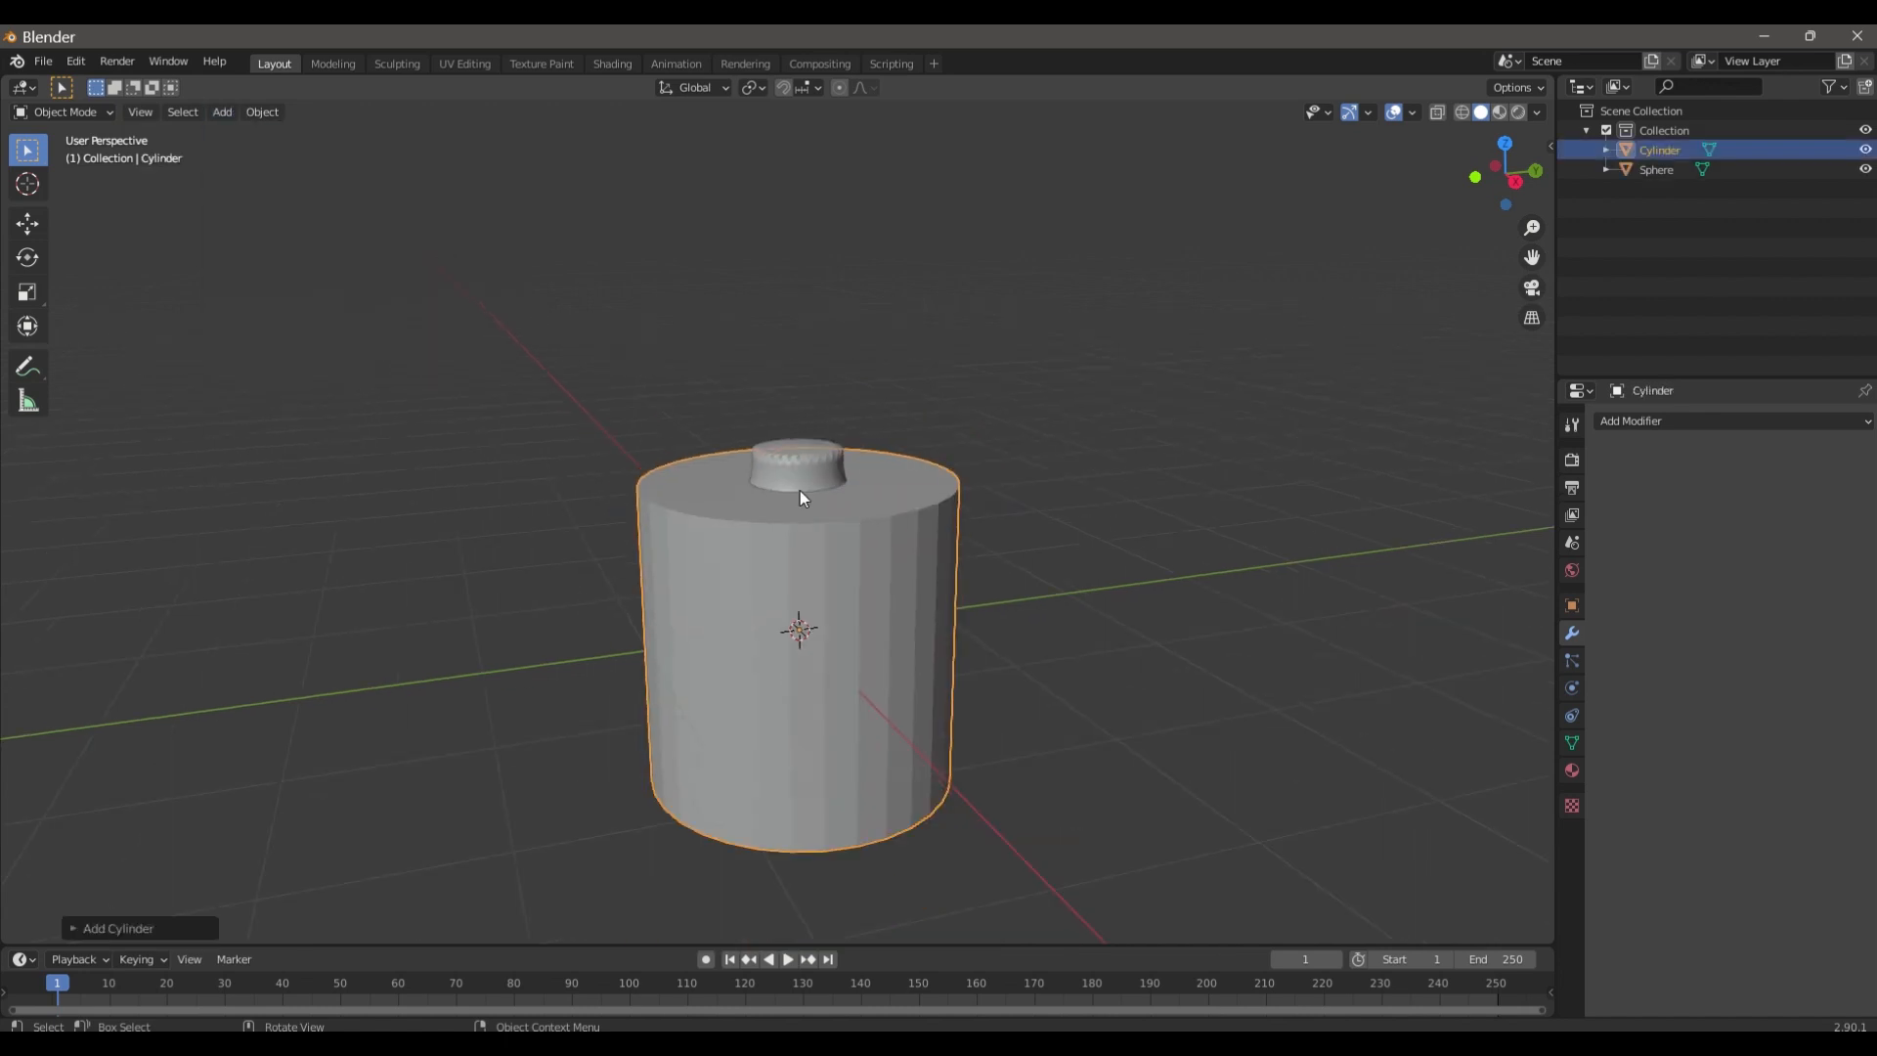
{"action": "key", "text": "s"}
{"action": "left_click", "coordinate": [918, 513]}
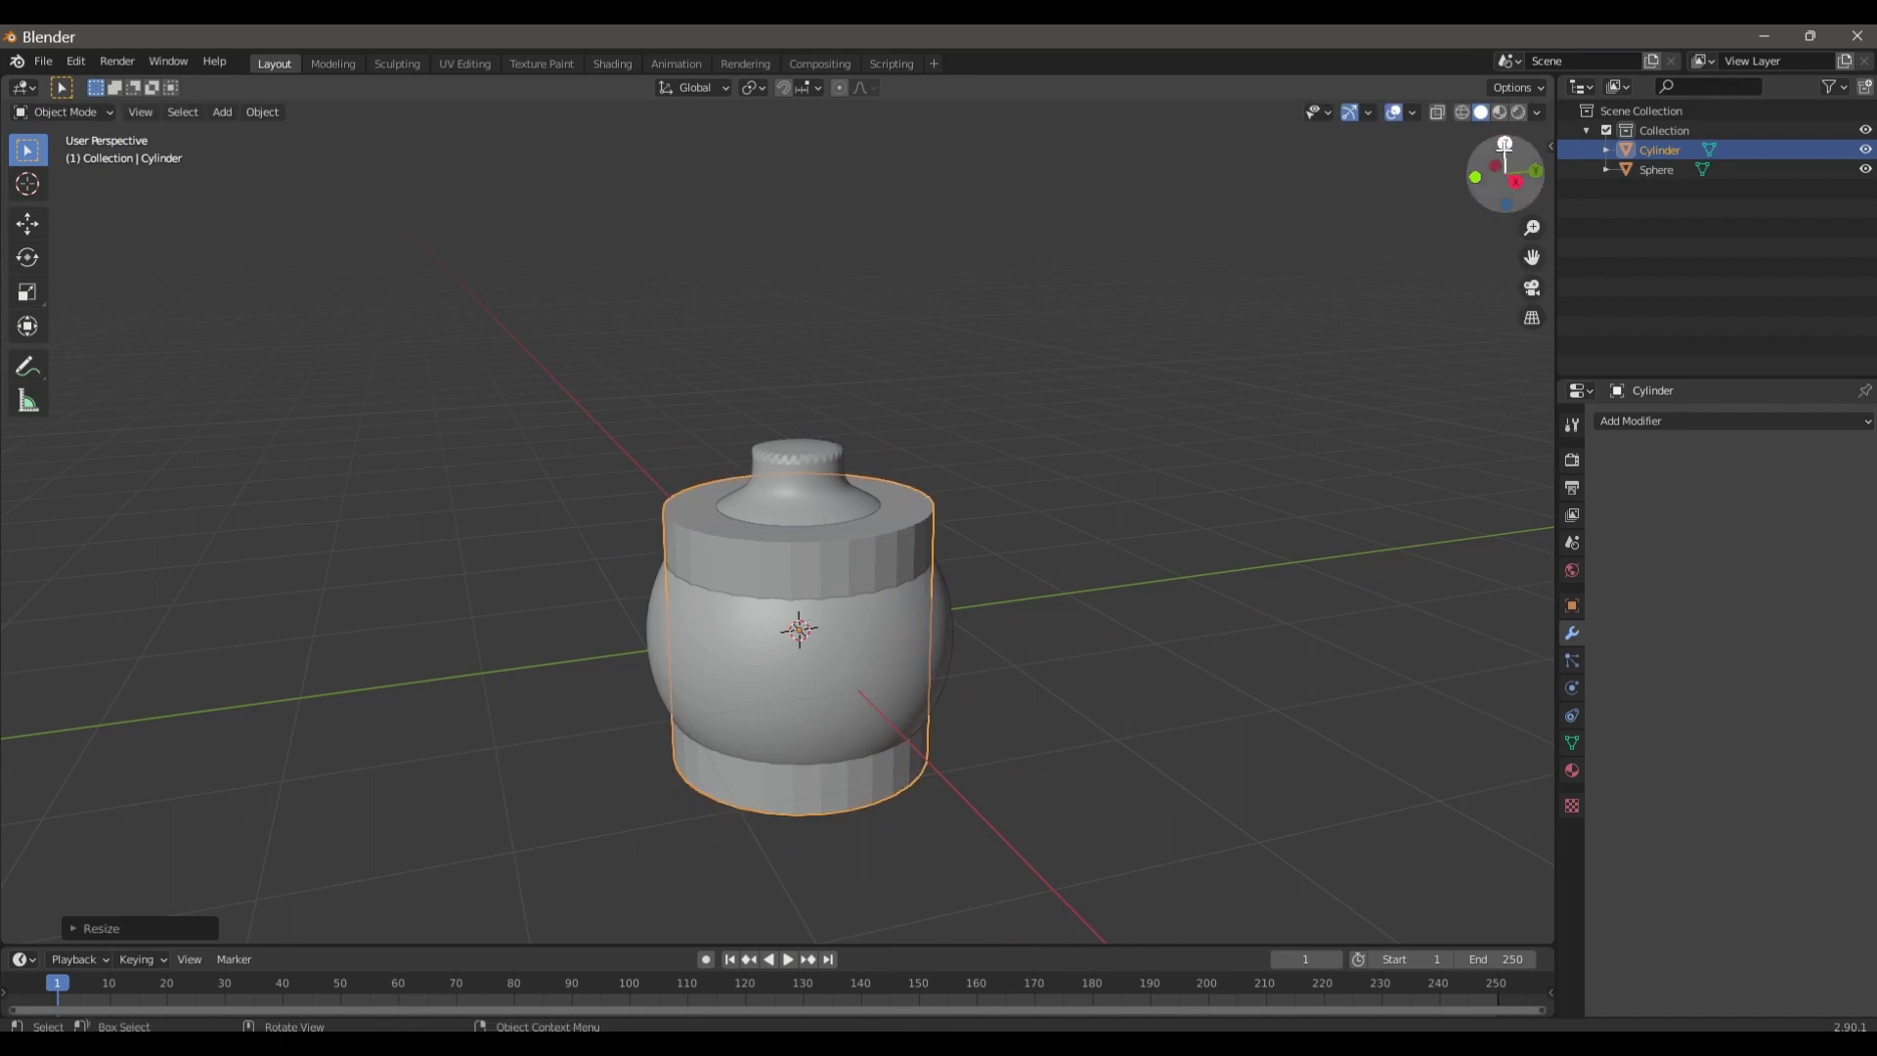
{"action": "left_click", "coordinate": [1505, 143]}
{"action": "key", "text": "s"}
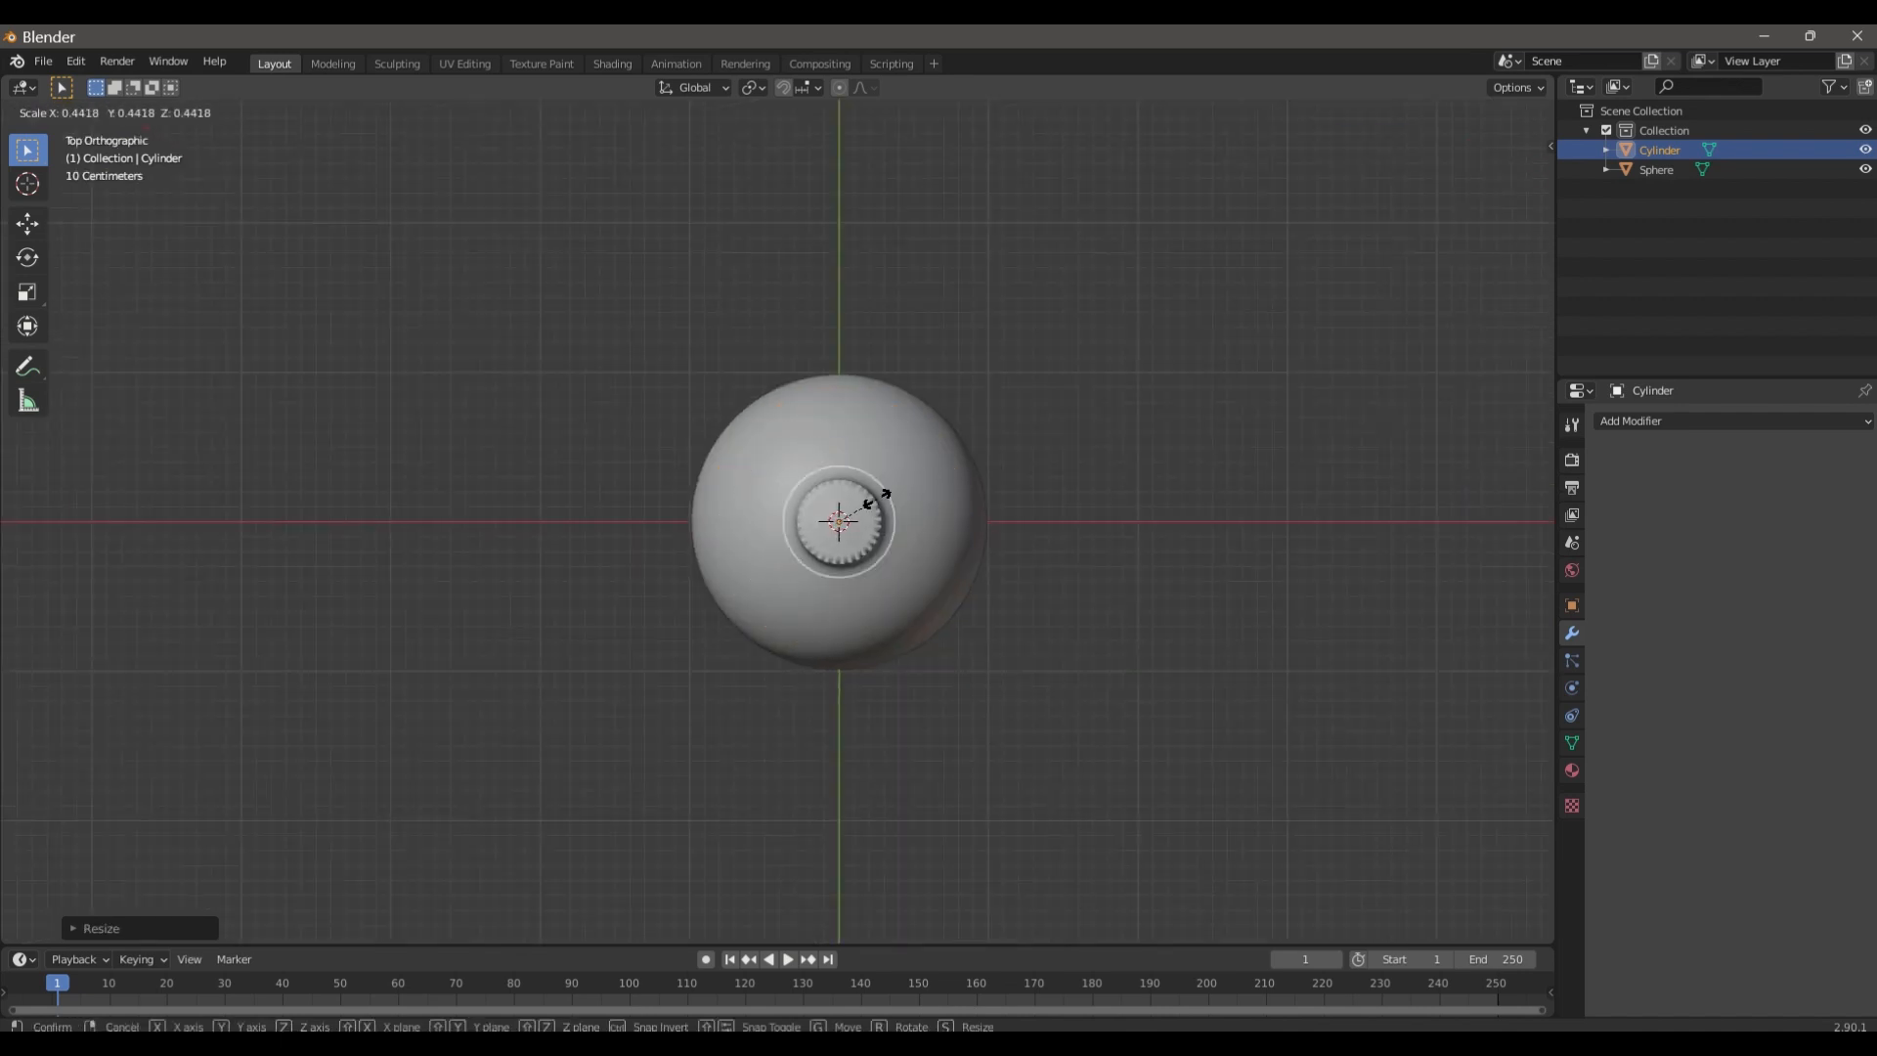
{"action": "left_click", "coordinate": [872, 498]}
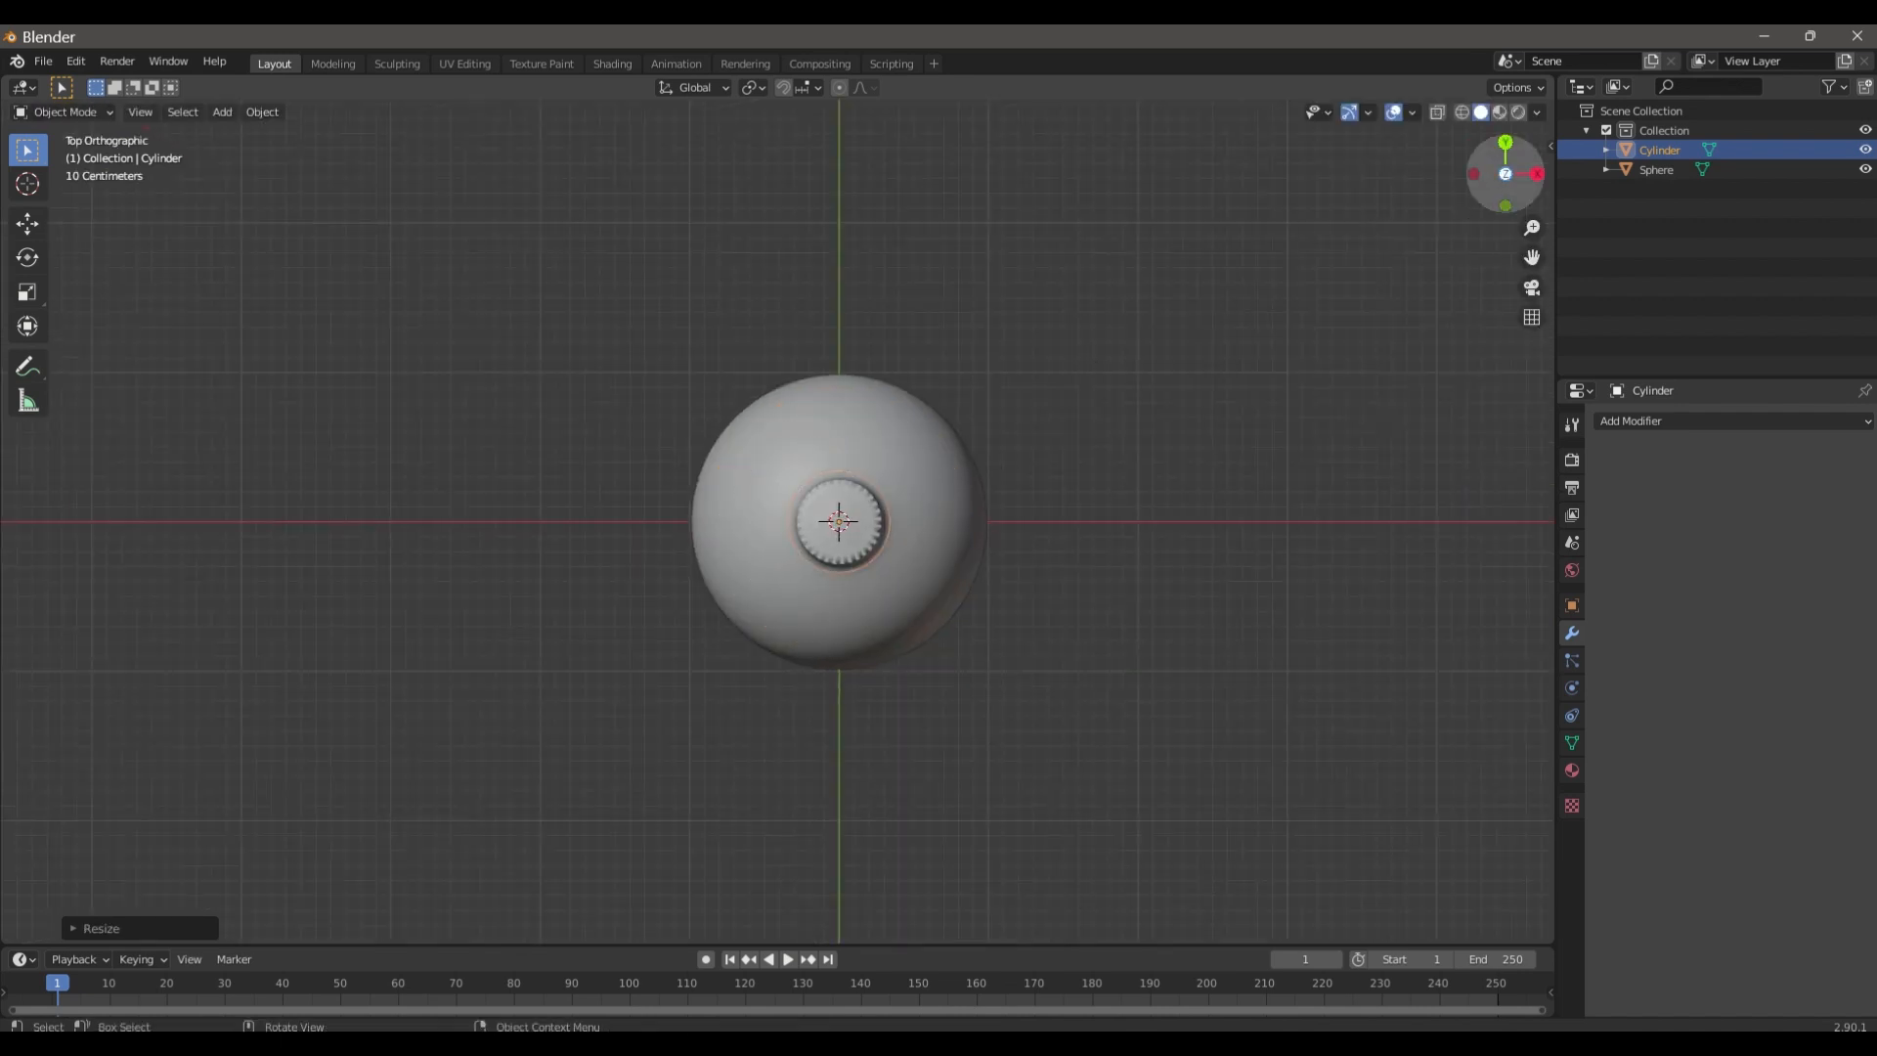
- Move the cylinder up along Z over the sphere's neck and scale its height along Z to about 0.7
{"action": "left_click_drag", "start_coordinate": [1500, 165], "coordinate": [818, 138]}
{"action": "left_click", "coordinate": [27, 224]}
{"action": "left_click_drag", "start_coordinate": [817, 562], "coordinate": [813, 456]}
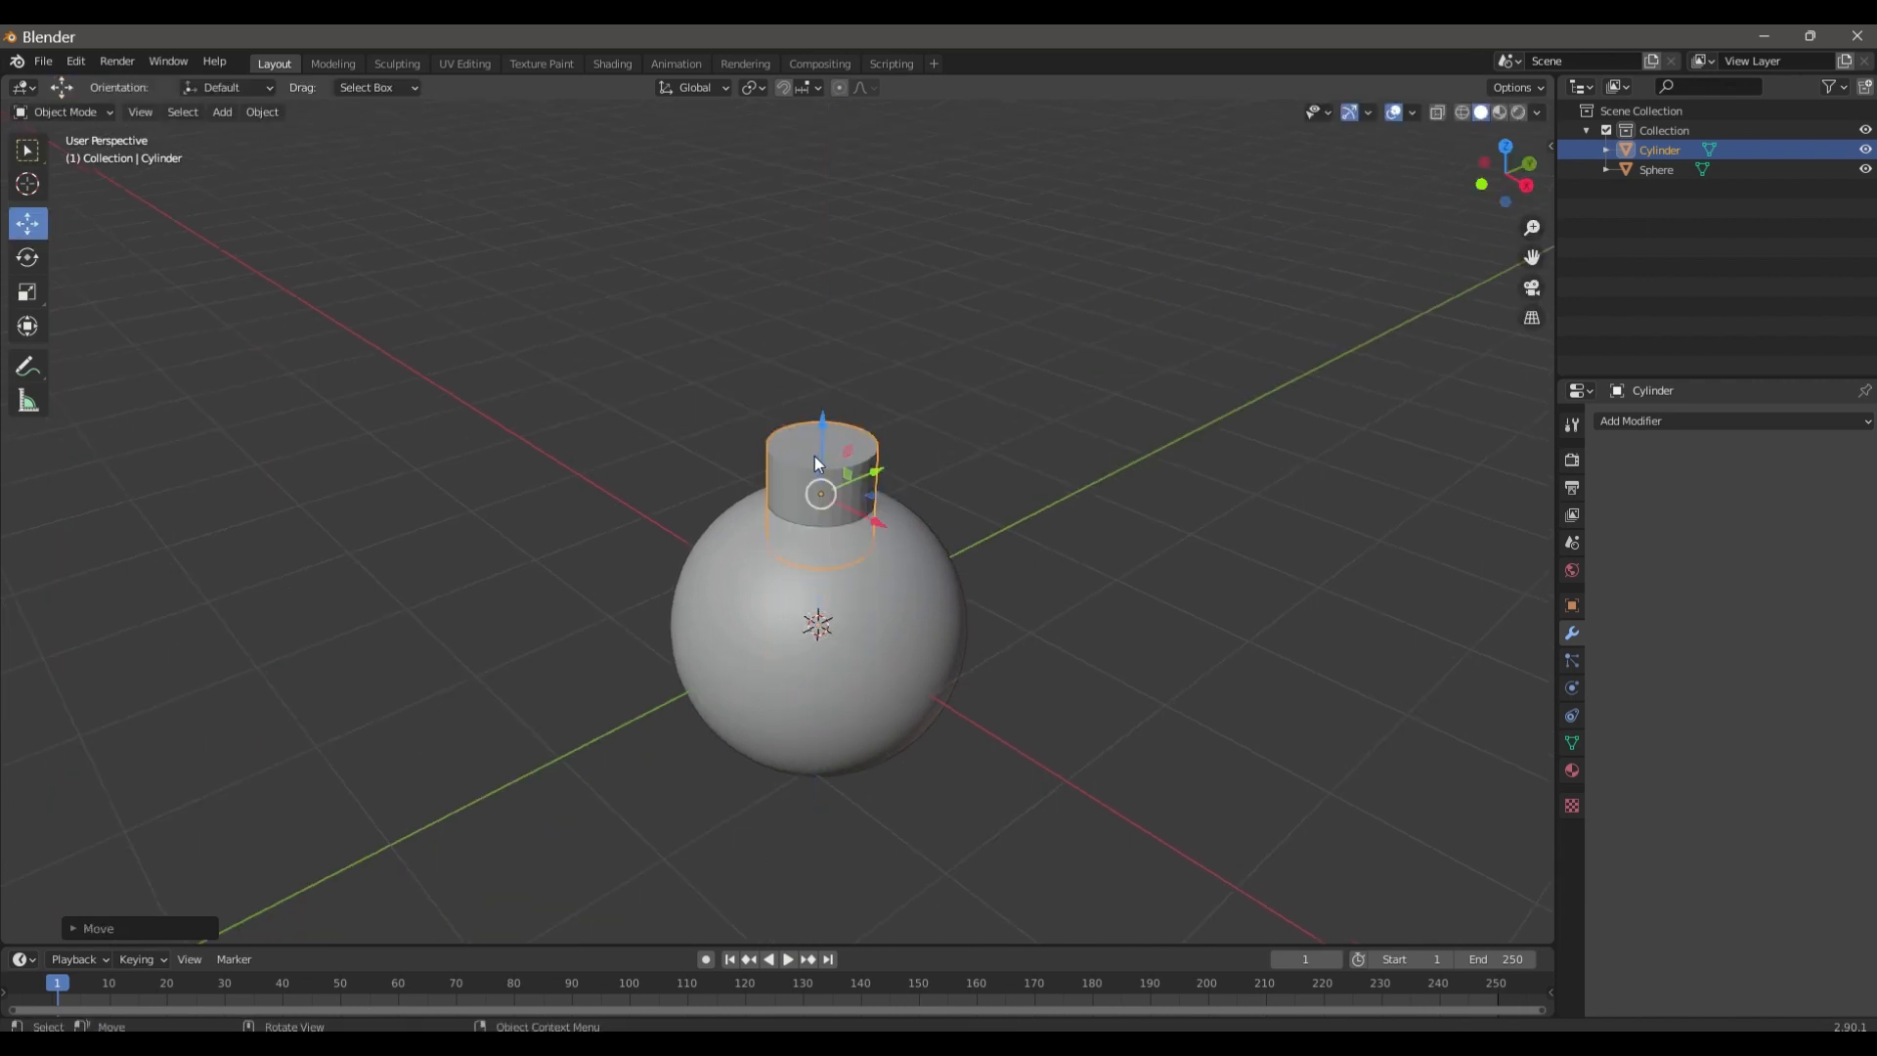
{"action": "key", "text": "s"}
{"action": "key", "text": "z"}
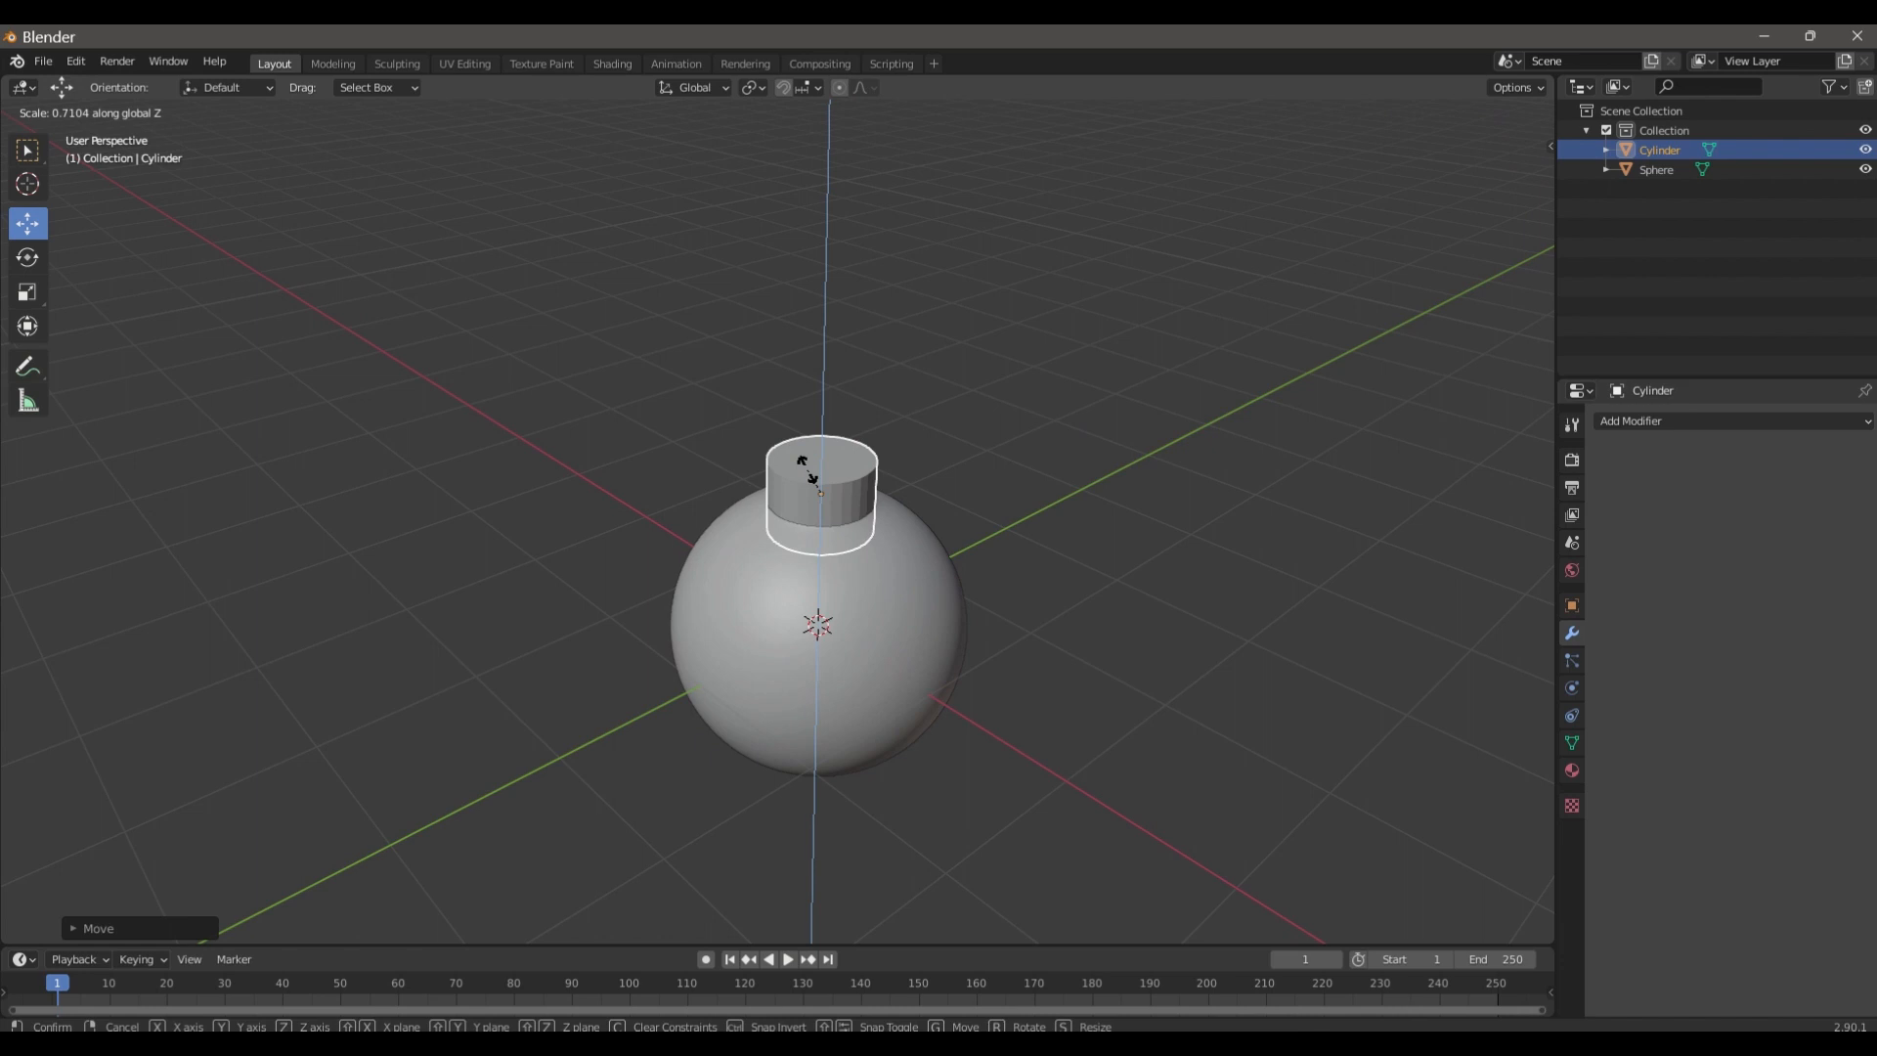
{"action": "left_click", "coordinate": [811, 476]}
- Scale the cap cylinder down slightly and uniformly to about 0.97, and deselect it
{"action": "scroll", "coordinate": [829, 420], "scroll_direction": "up", "scroll_amount": 3}
{"action": "key", "text": "s"}
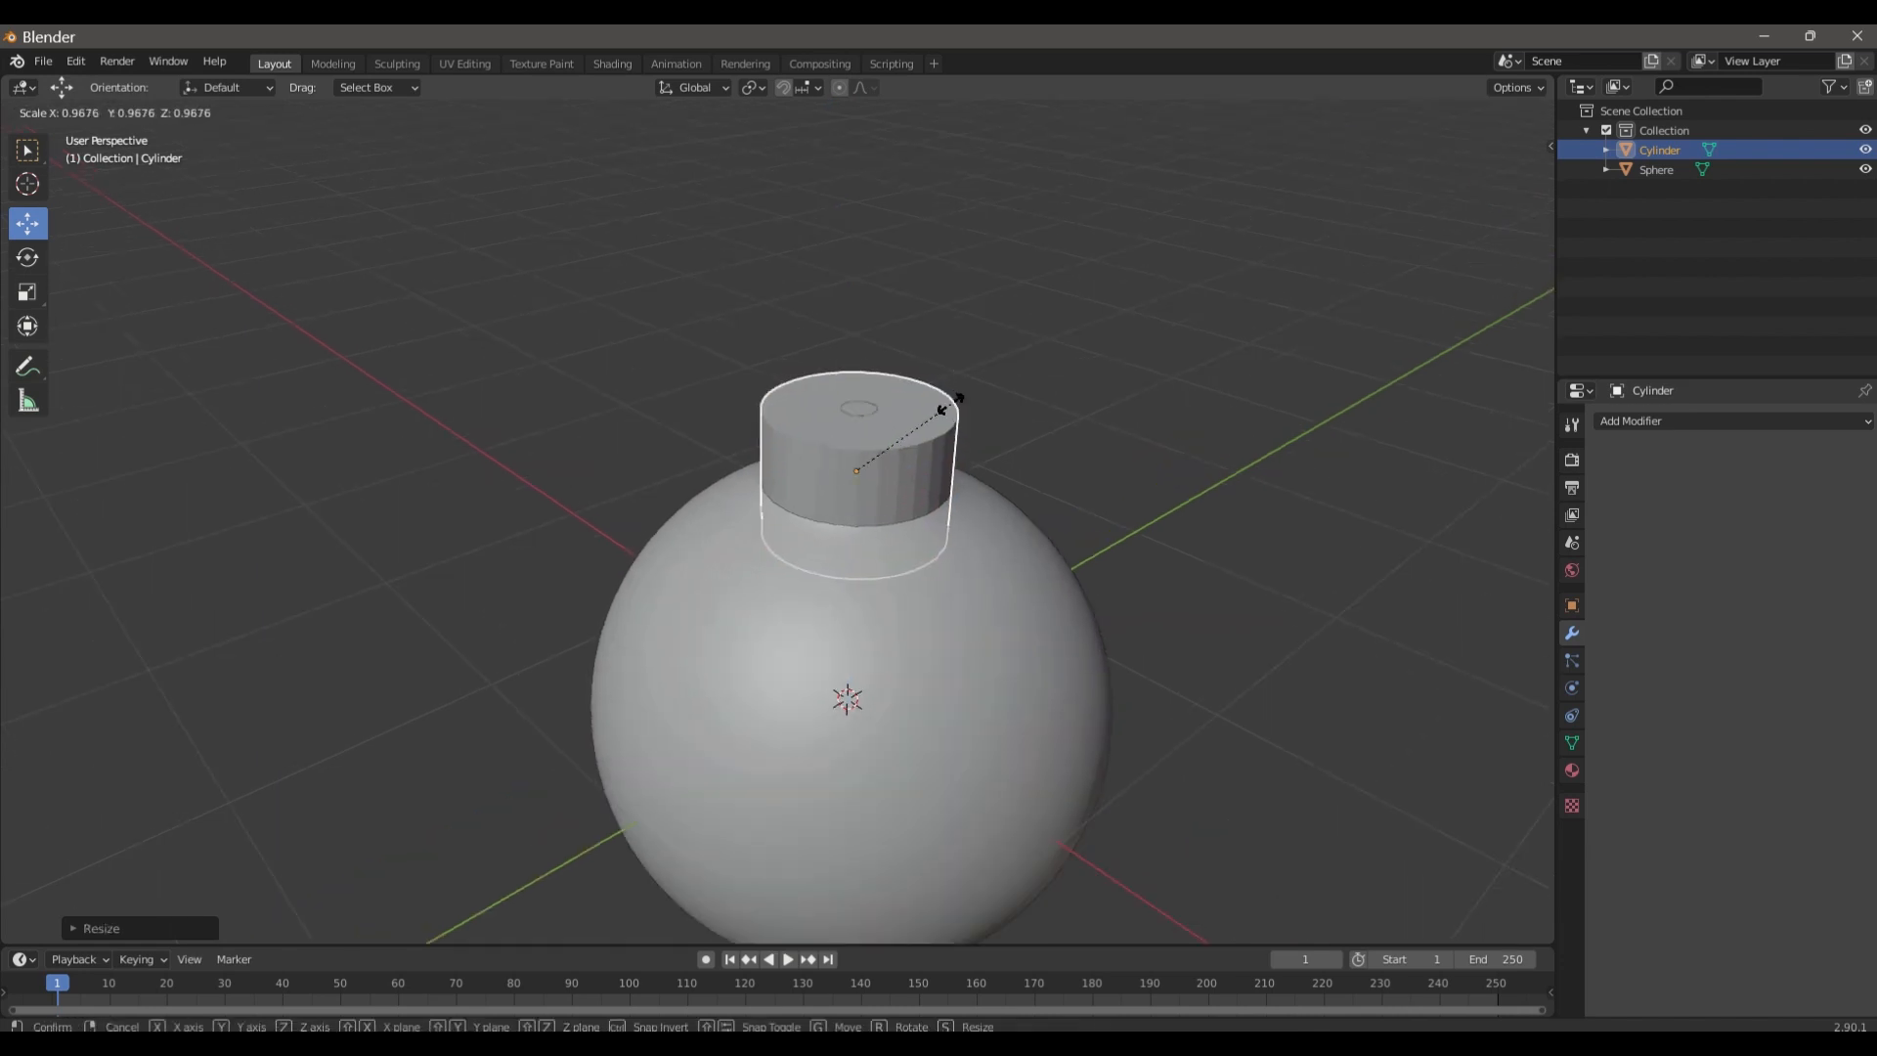
{"action": "left_click", "coordinate": [954, 403]}
{"action": "scroll", "coordinate": [956, 404], "scroll_direction": "down", "scroll_amount": 2}
{"action": "left_click", "coordinate": [956, 403]}
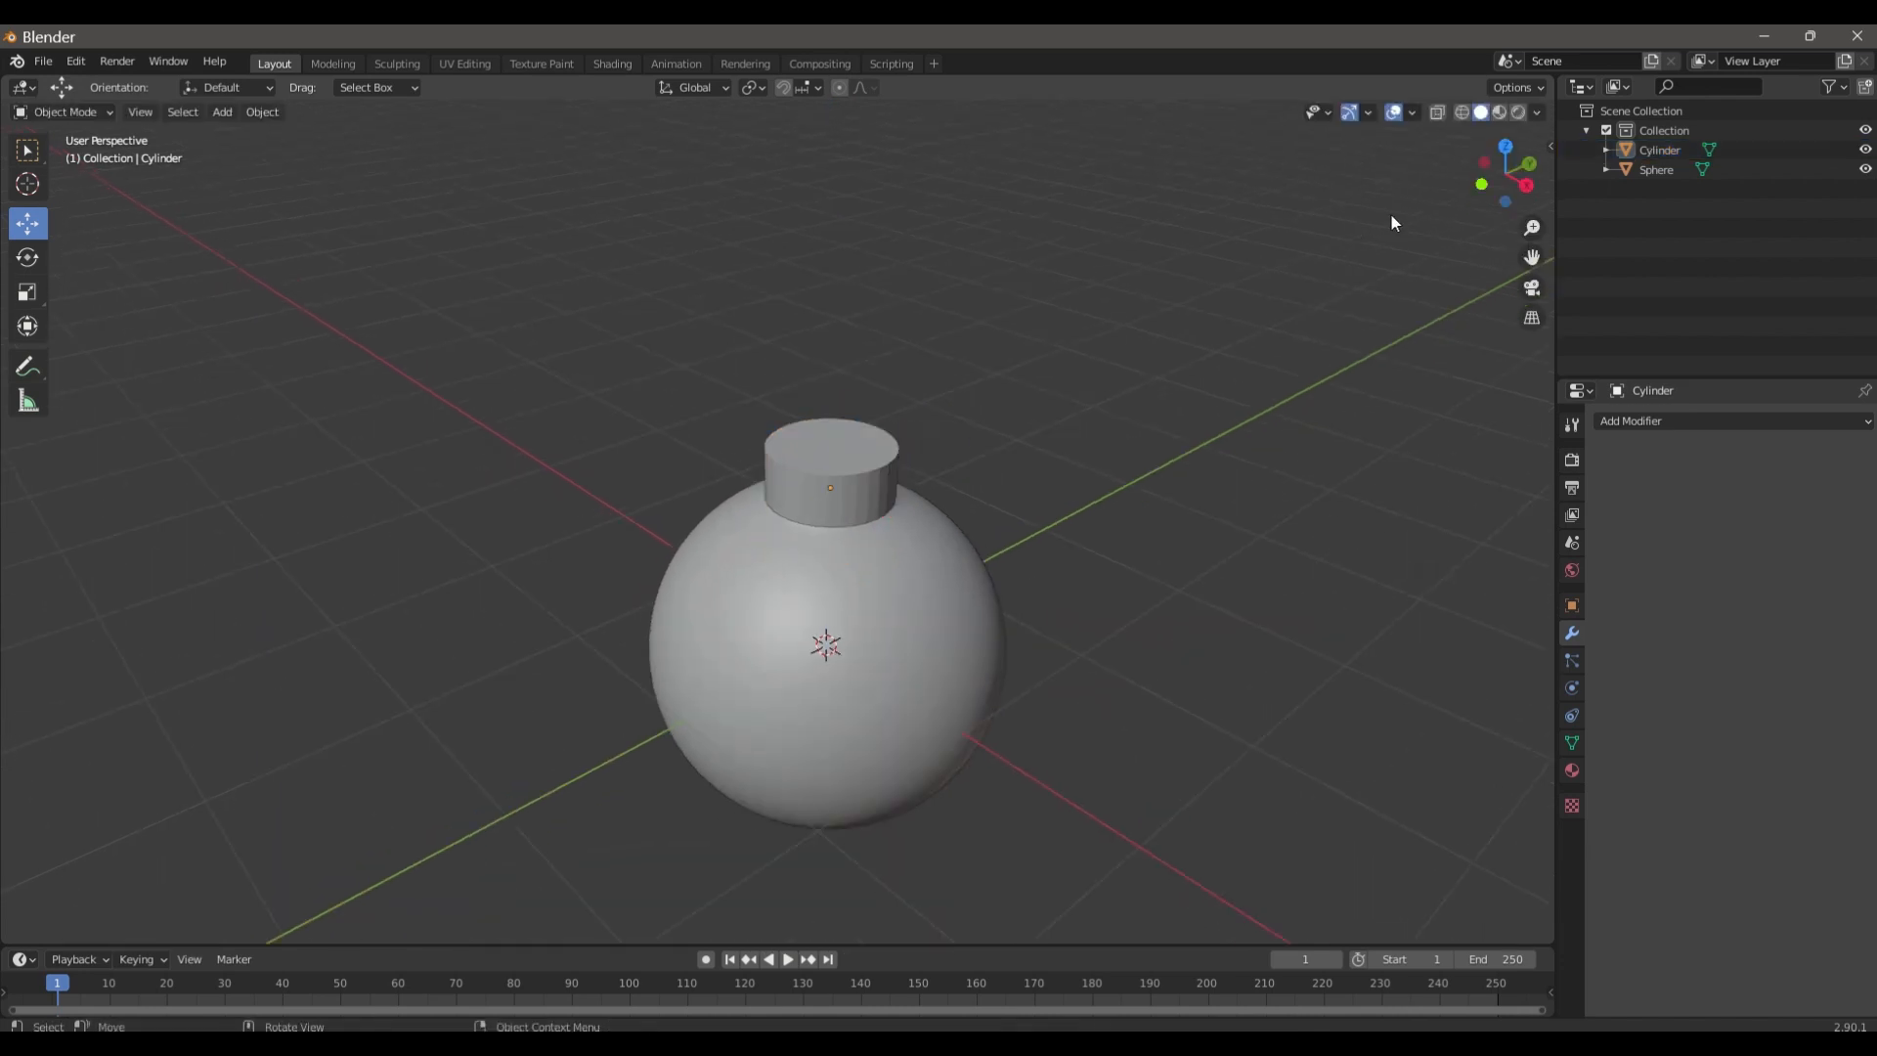
- Add a torus at the origin and enter Edit Mode on it in the top view
{"action": "left_click_drag", "start_coordinate": [1496, 176], "coordinate": [1470, 202]}
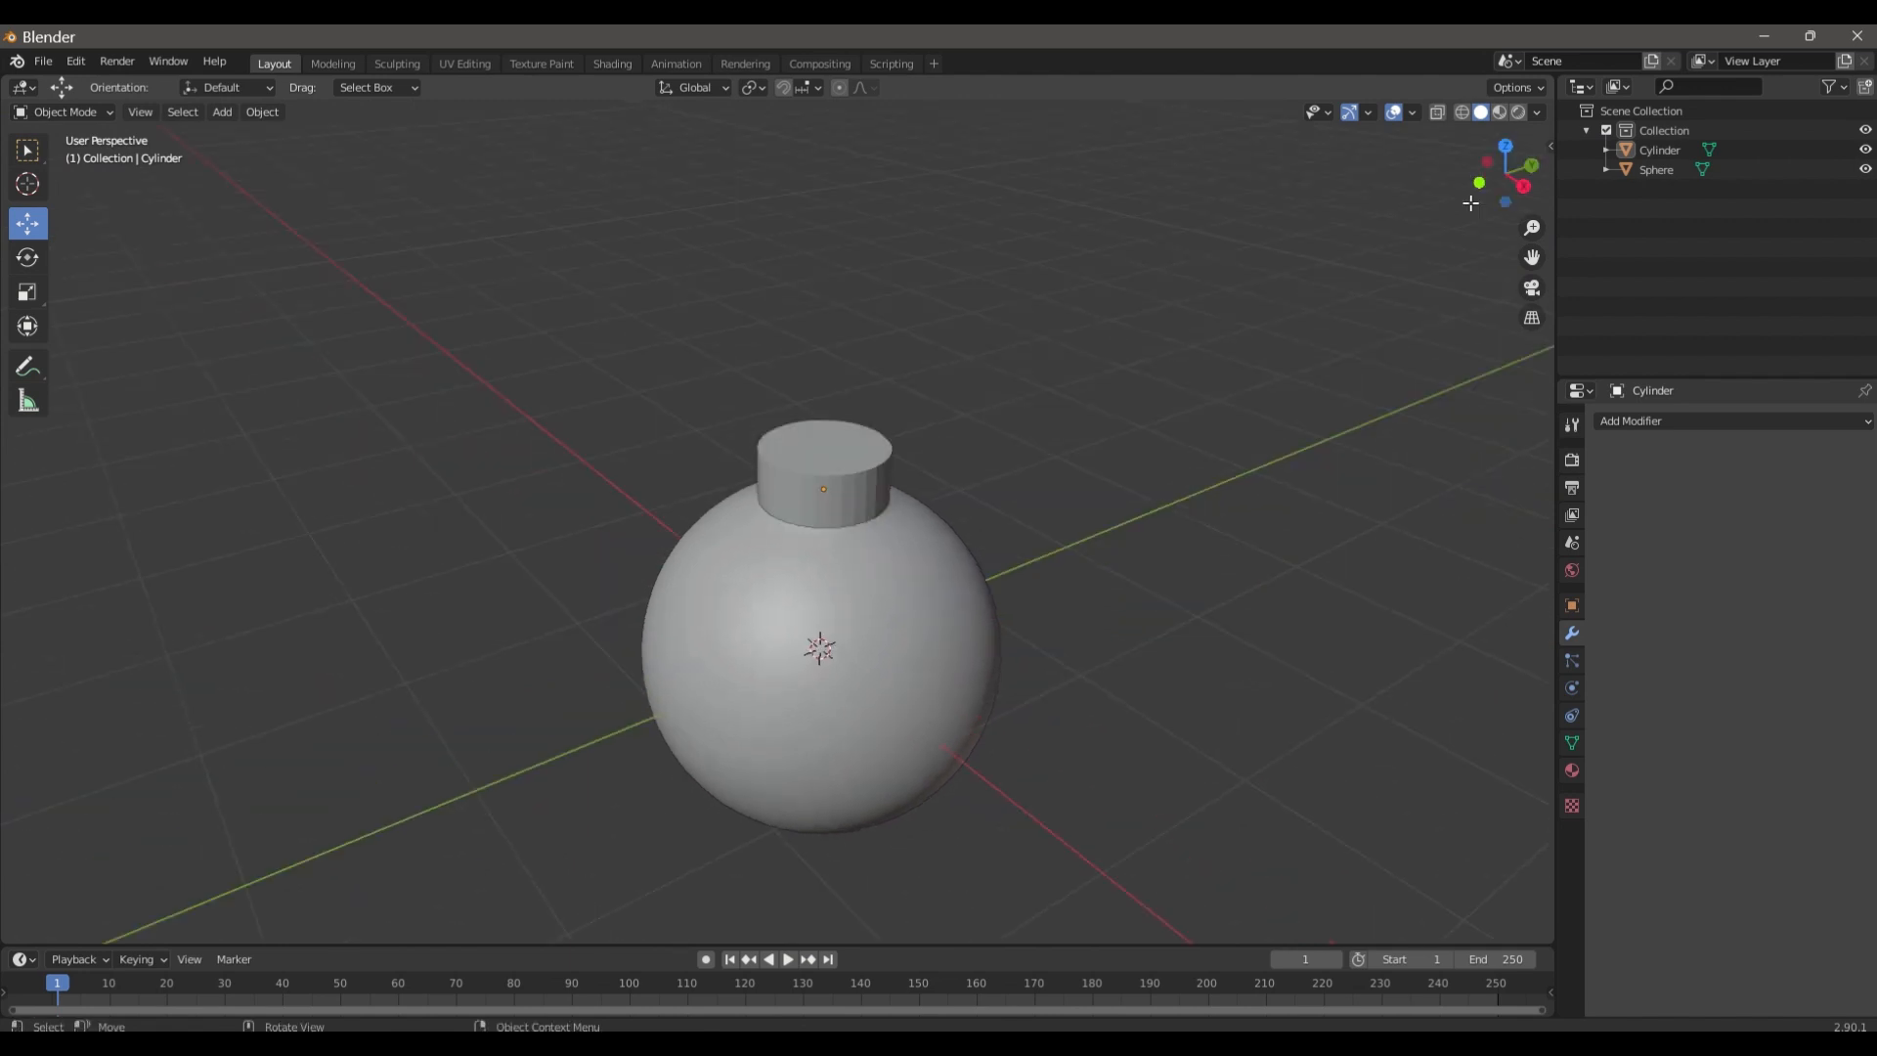
{"action": "left_click", "coordinate": [210, 113]}
{"action": "mouse_move", "coordinate": [238, 133]}
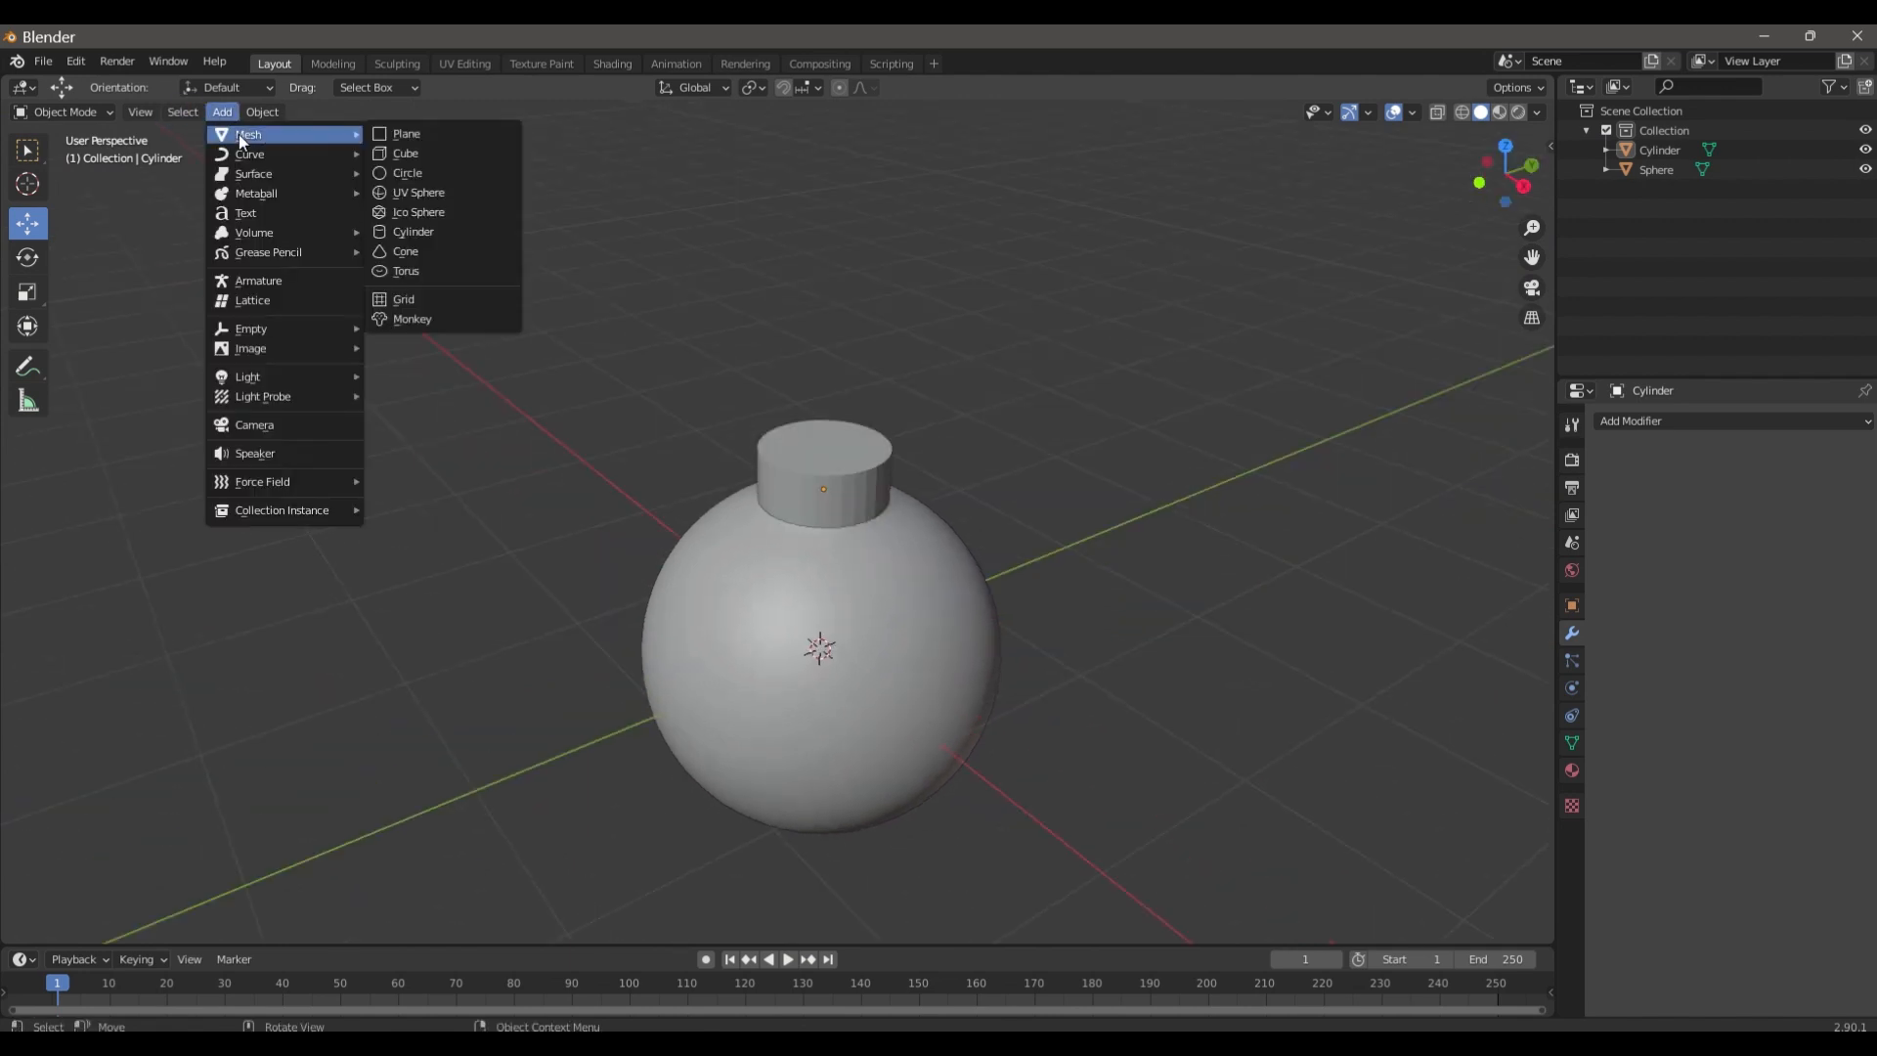
{"action": "left_click", "coordinate": [404, 270]}
{"action": "left_click", "coordinate": [1506, 145]}
{"action": "key", "text": "Tab"}
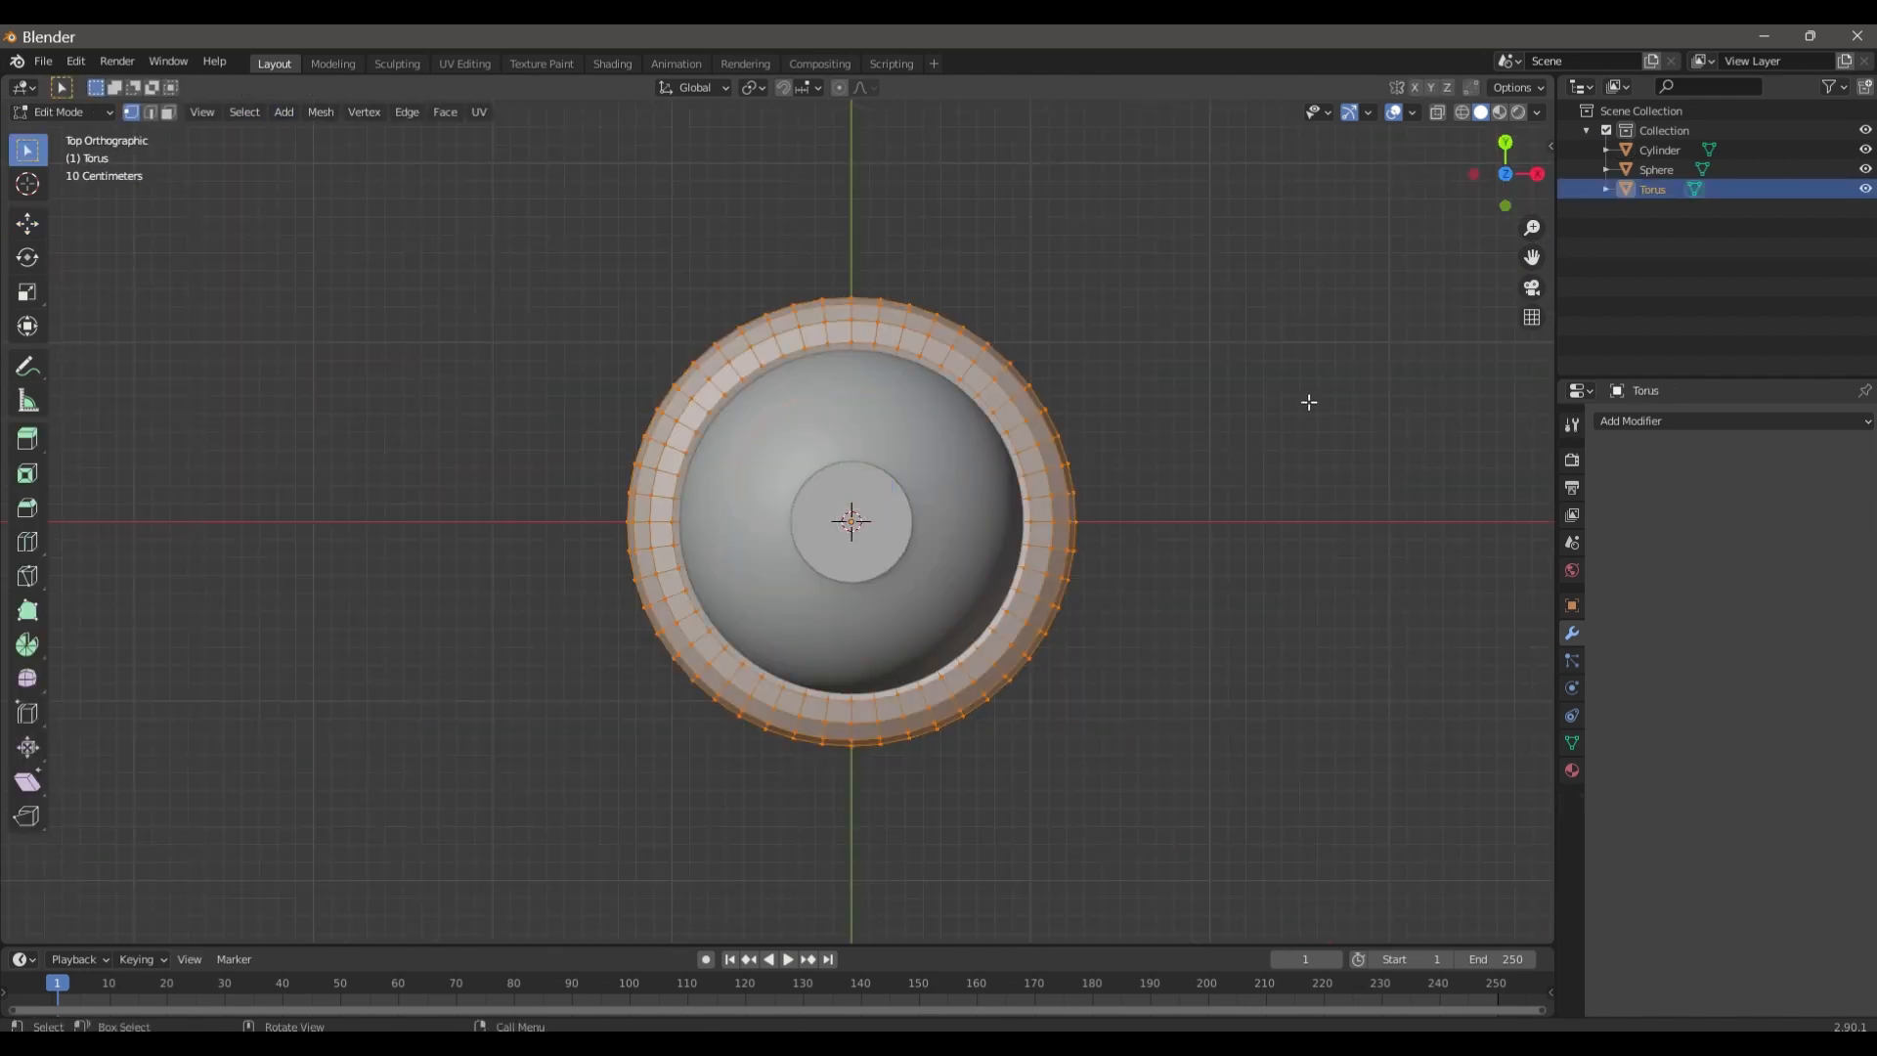
- Delete all torus vertices on the positive X side, leaving a half ring, and return to Object Mode
{"action": "left_click_drag", "start_coordinate": [1230, 190], "coordinate": [859, 815]}
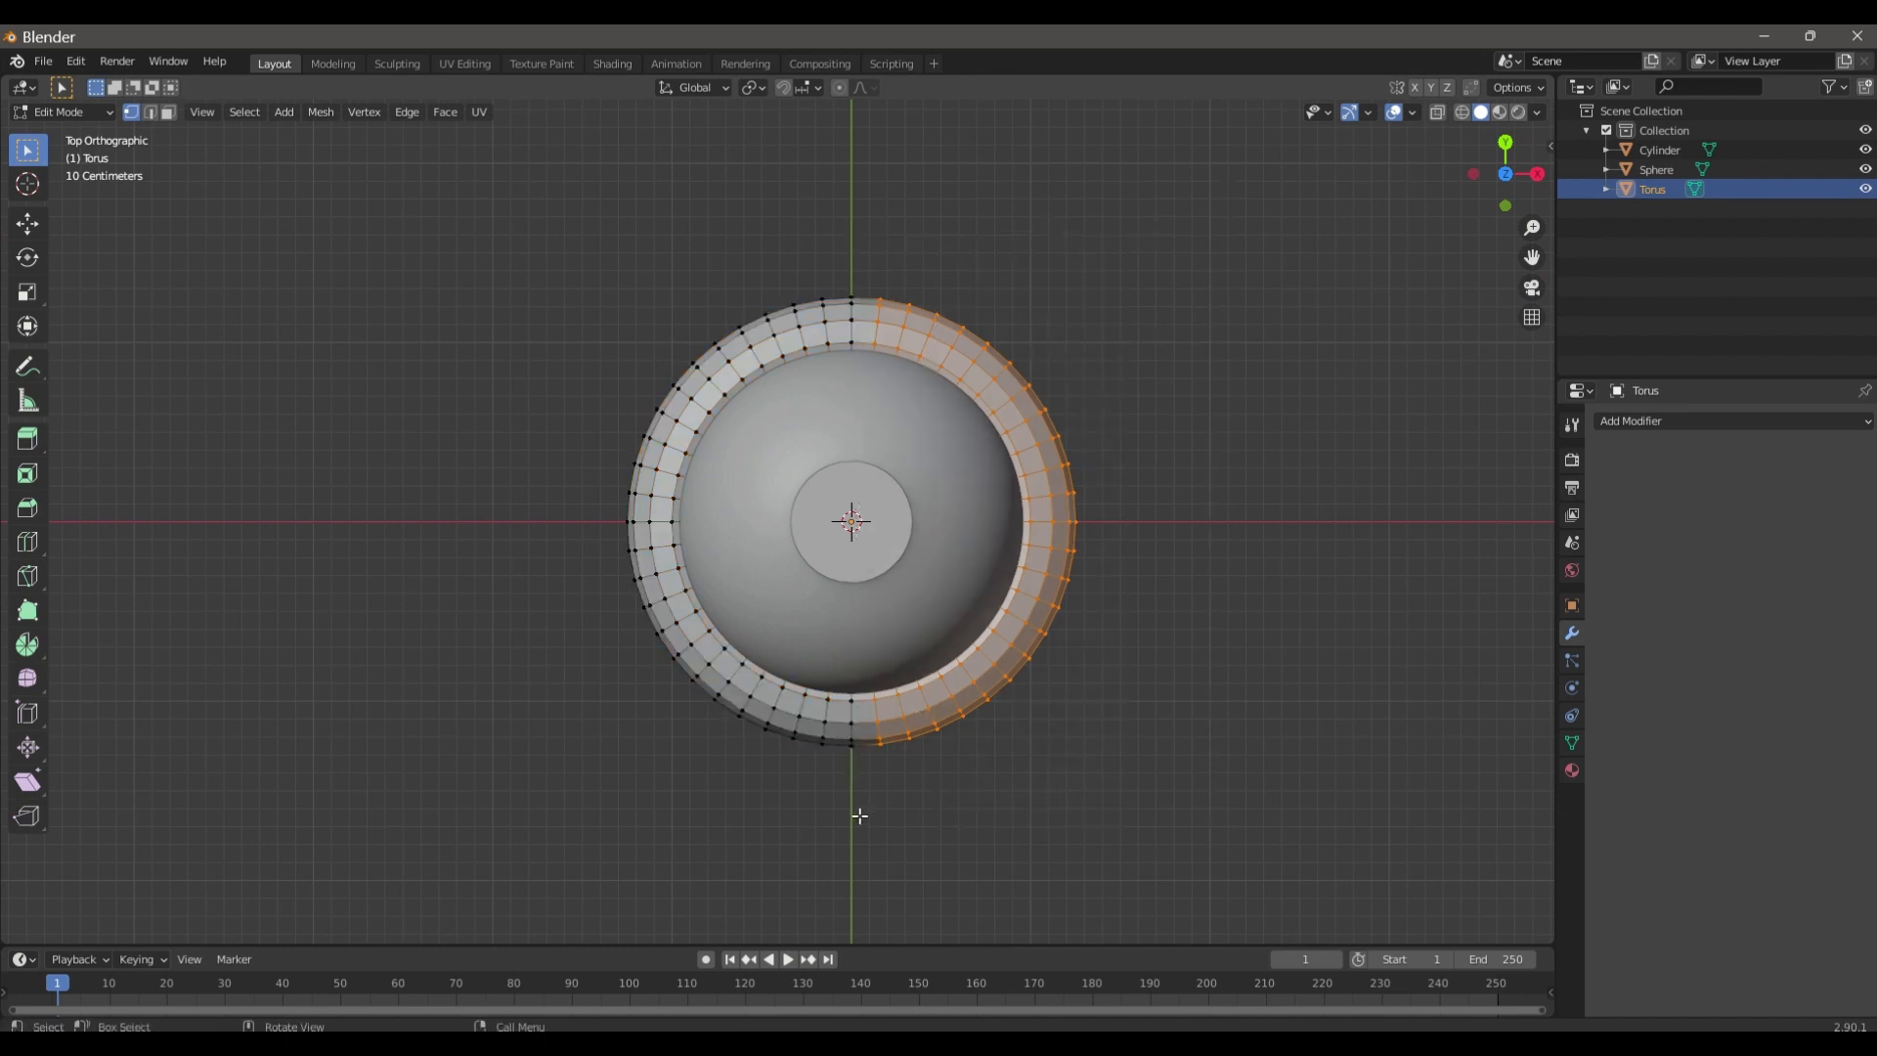
{"action": "key", "text": "x"}
{"action": "left_click", "coordinate": [813, 796]}
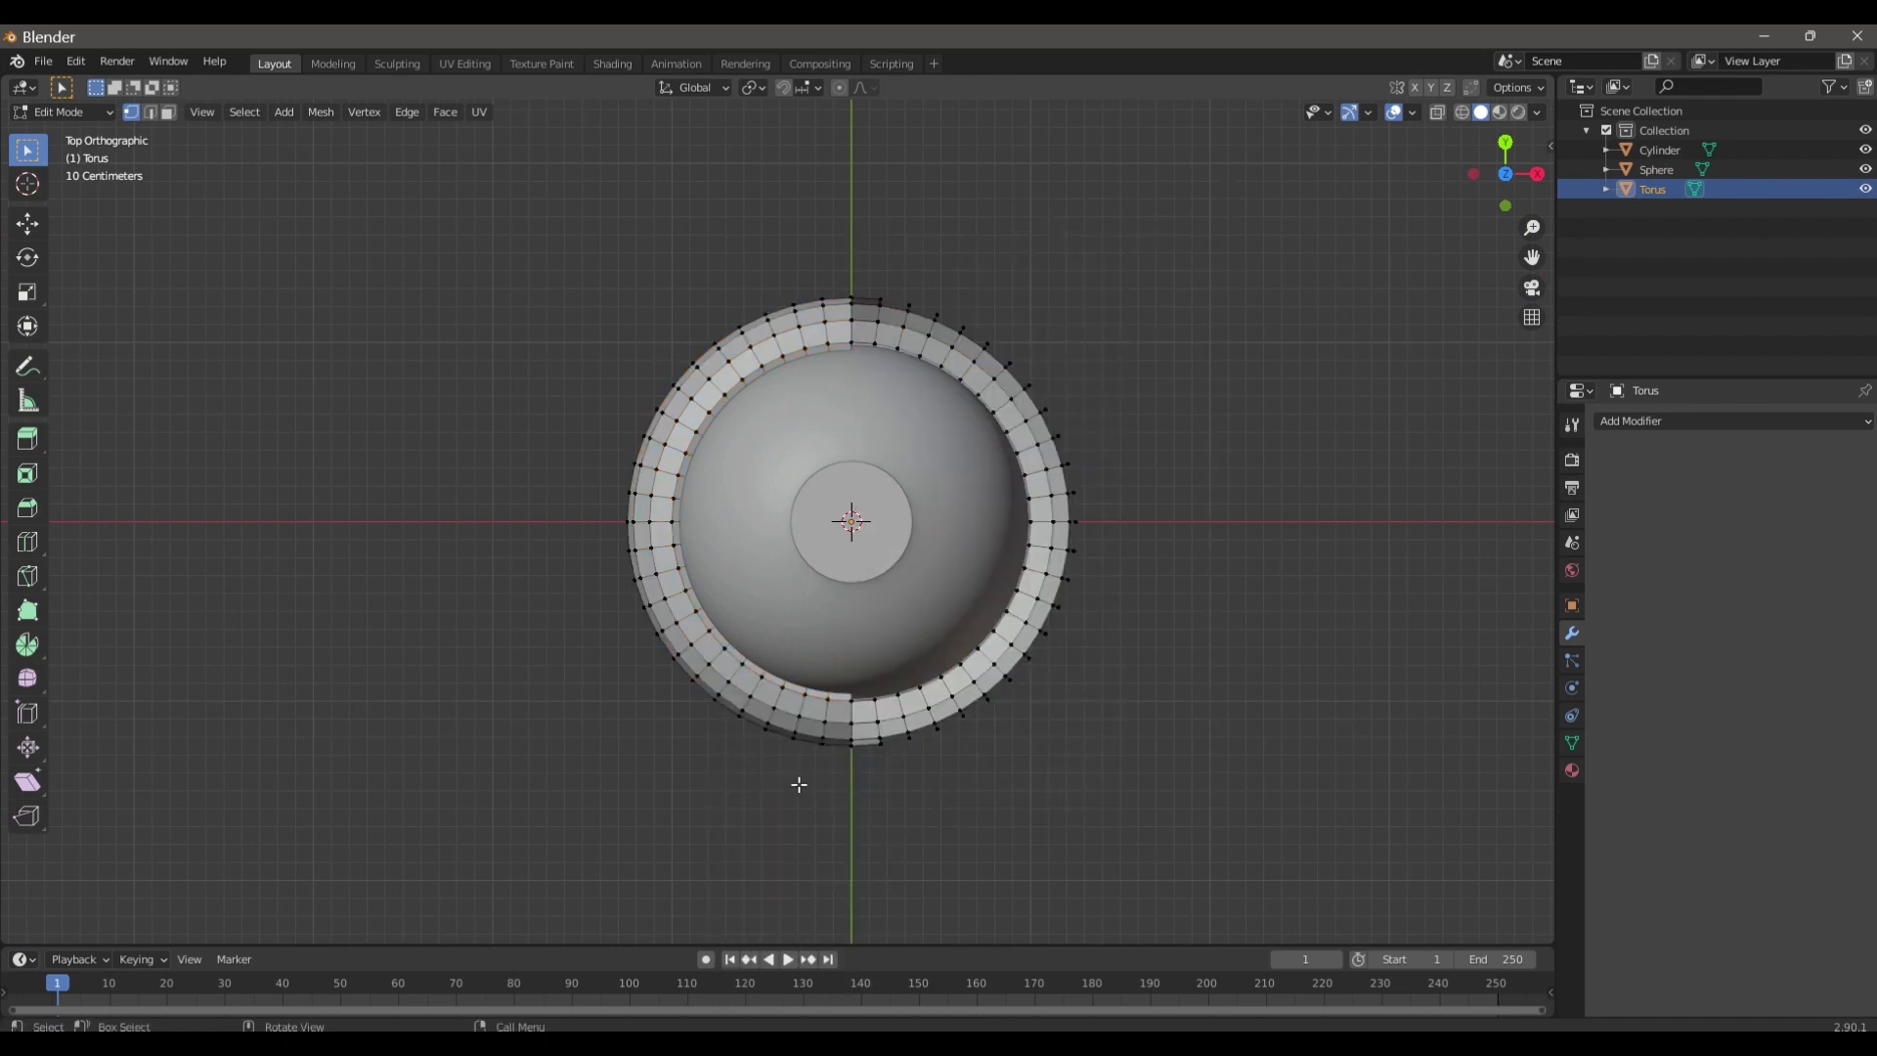
{"action": "left_click_drag", "start_coordinate": [1146, 225], "coordinate": [864, 860]}
{"action": "key", "text": "x"}
{"action": "left_click", "coordinate": [817, 785]}
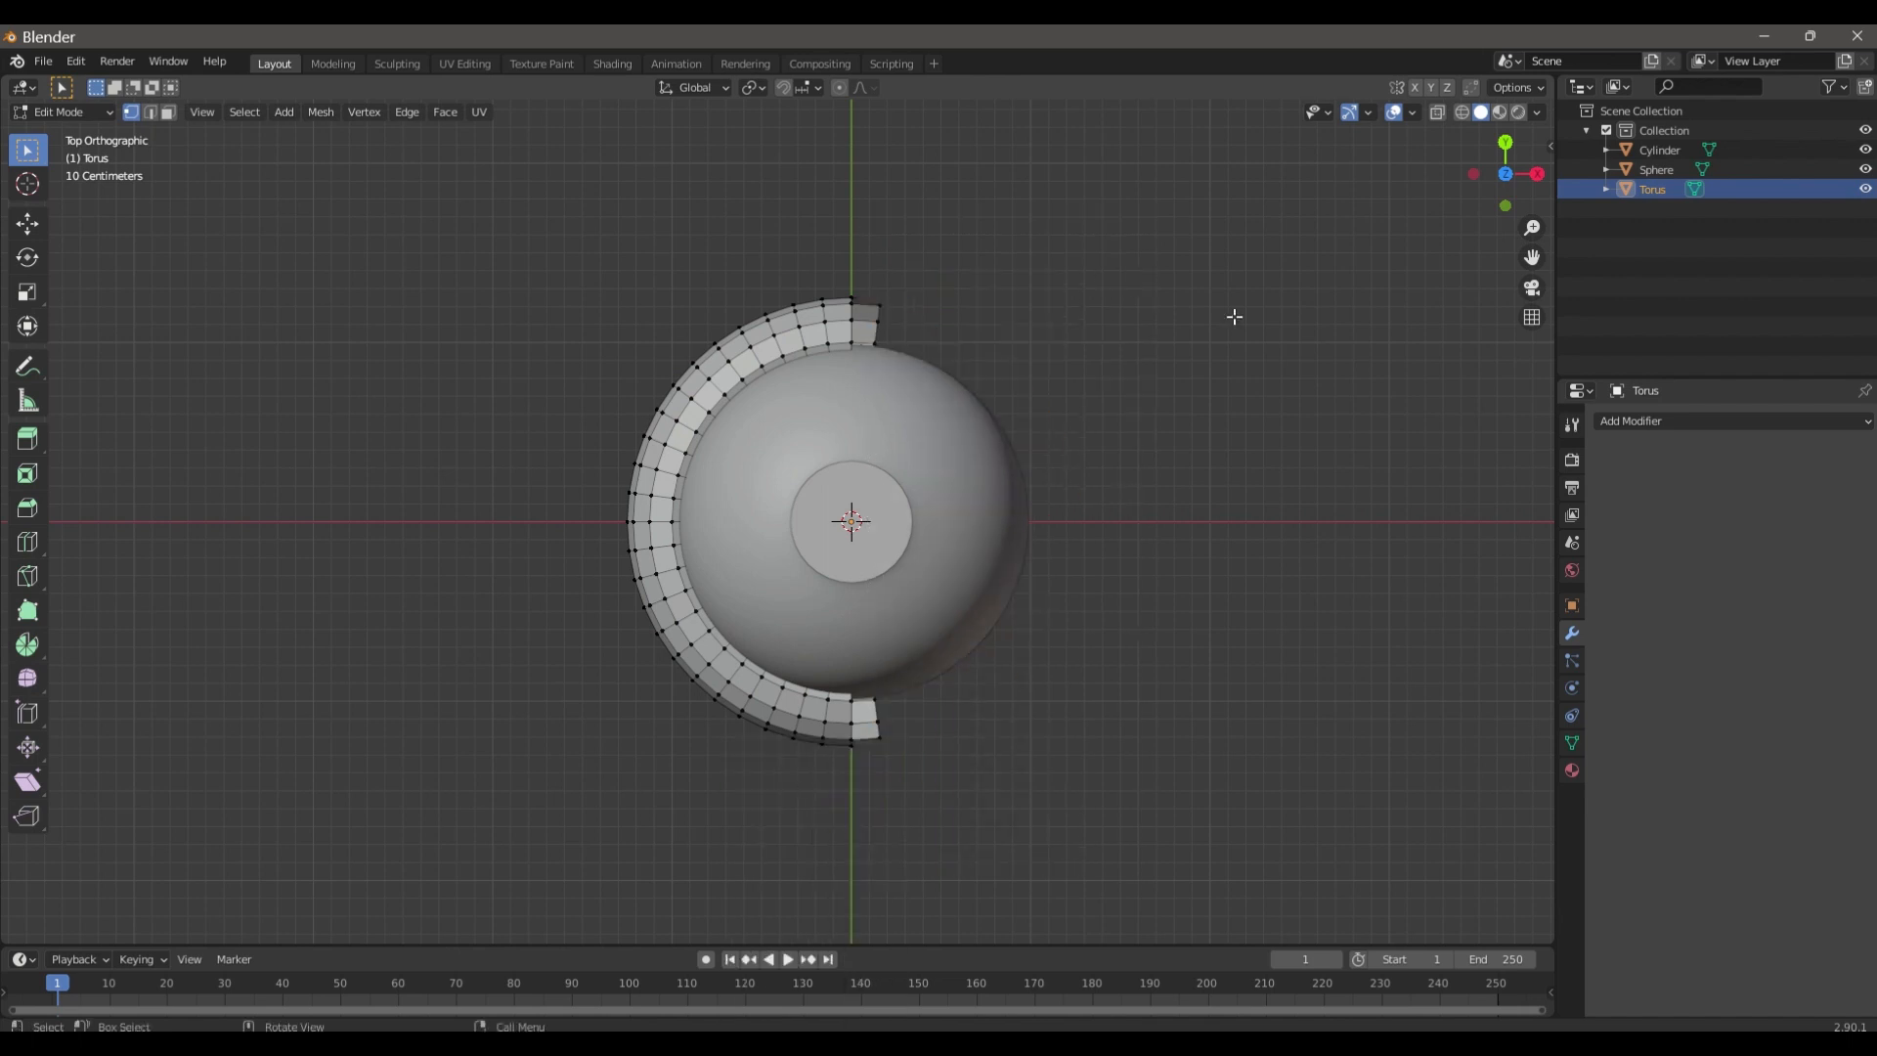
{"action": "left_click_drag", "start_coordinate": [1251, 223], "coordinate": [875, 906]}
{"action": "key", "text": "x"}
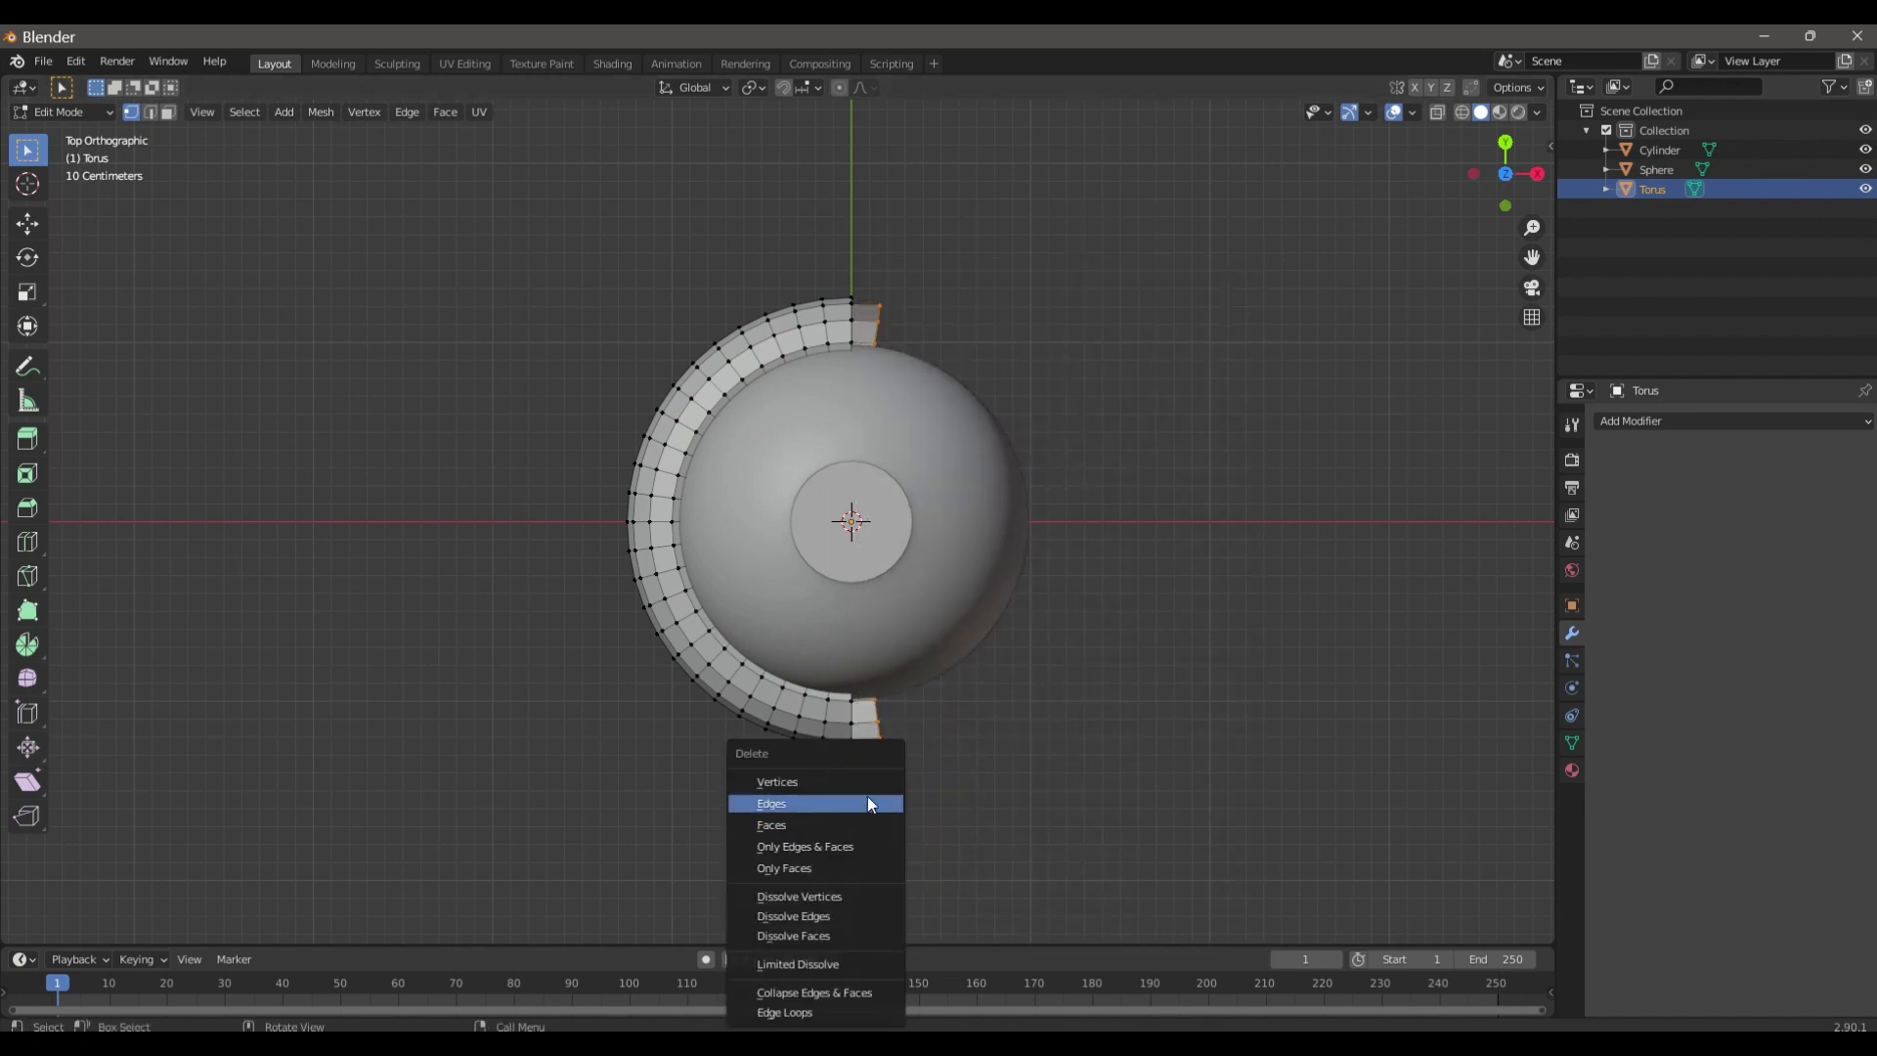
{"action": "left_click", "coordinate": [866, 794]}
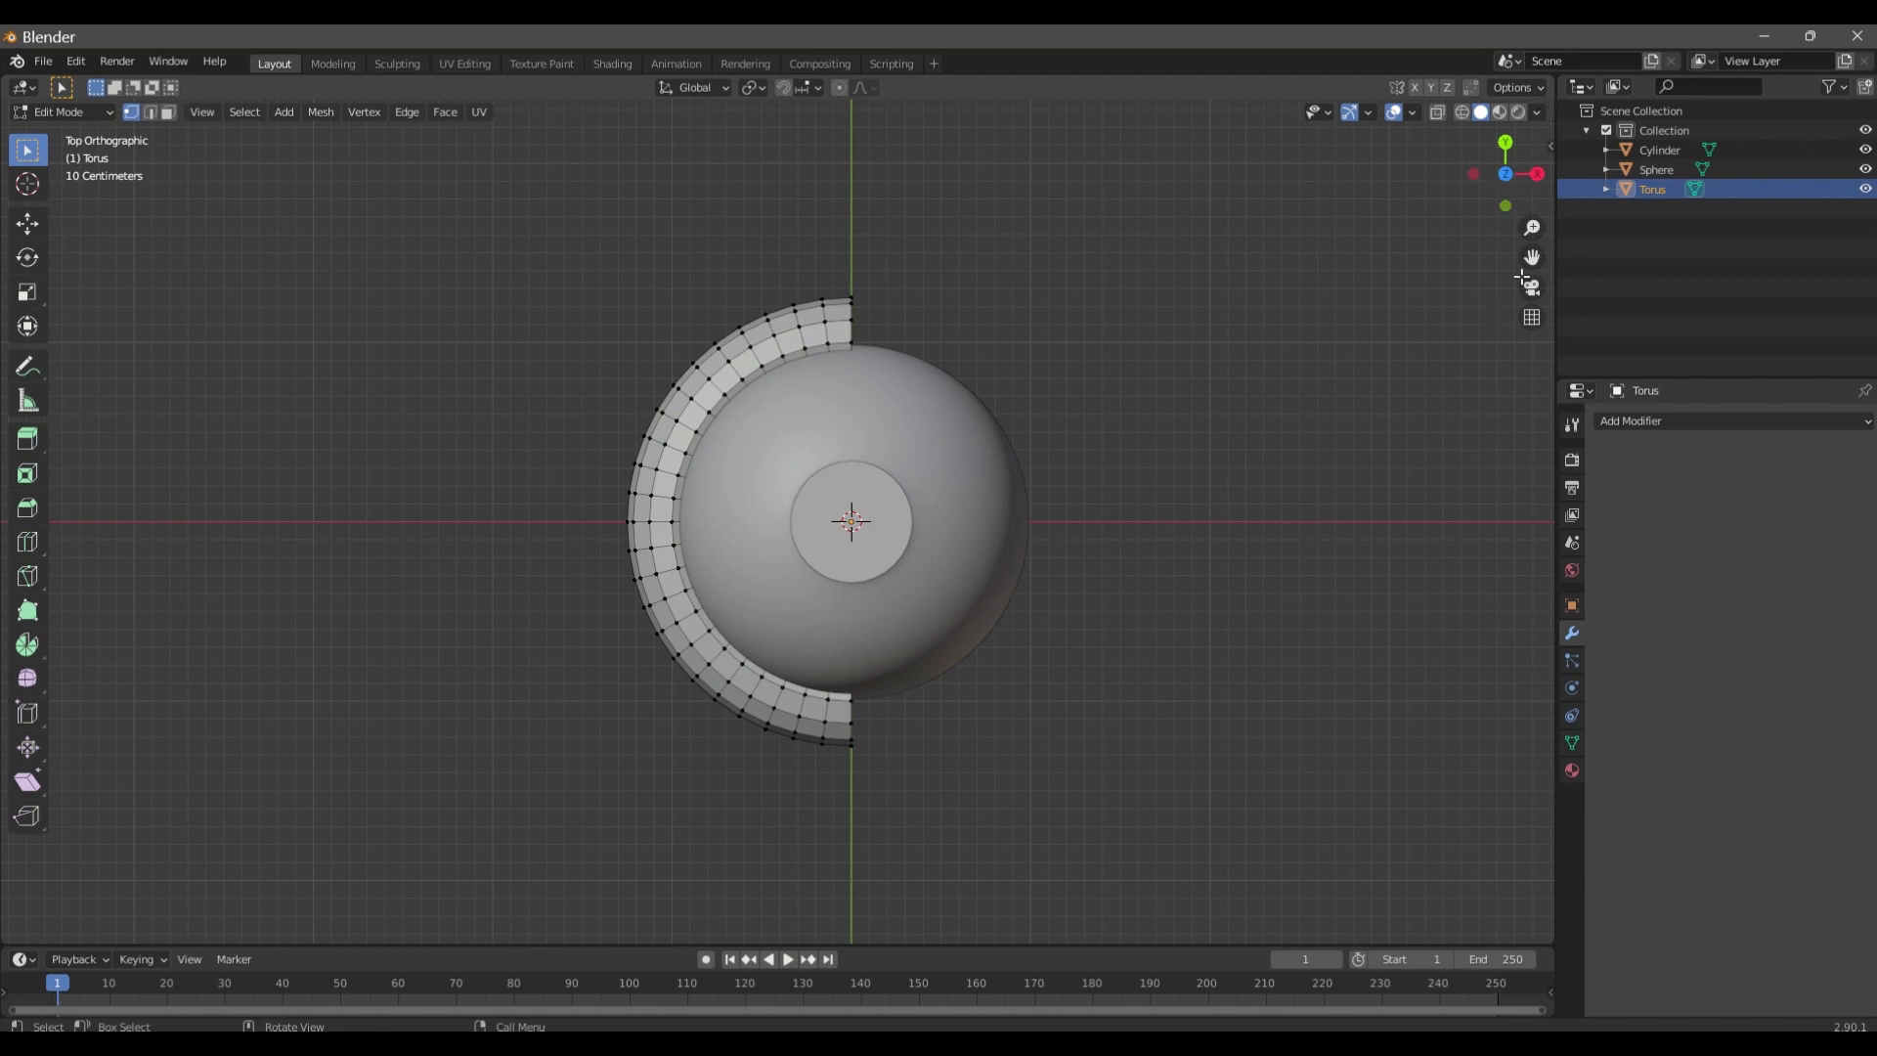
{"action": "key", "text": "Tab"}
{"action": "left_click_drag", "start_coordinate": [1505, 174], "coordinate": [1193, 159]}
{"action": "left_click_drag", "start_coordinate": [856, 494], "coordinate": [858, 412]}
{"action": "key", "text": "ctrl+z"}
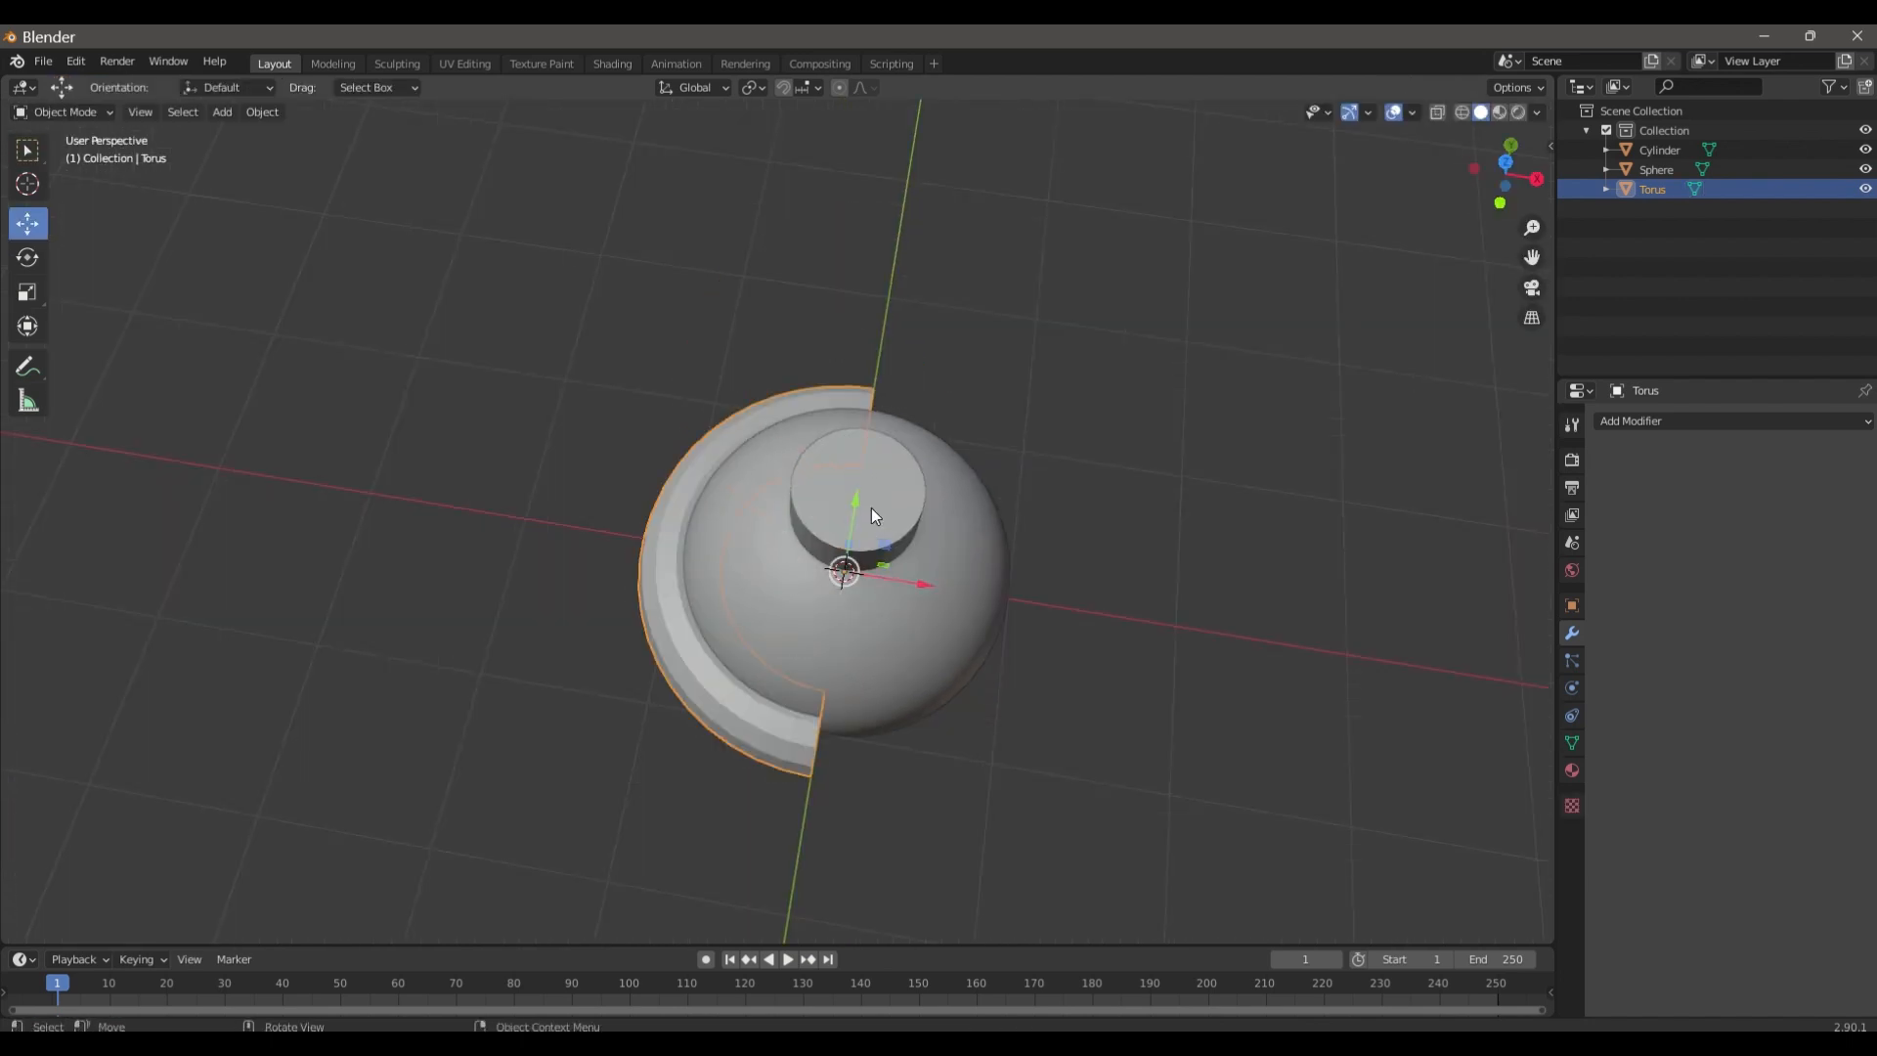
- Move the half torus up along Z to the cap and rotate it 90° about the global Y axis
{"action": "left_click_drag", "start_coordinate": [1511, 176], "coordinate": [1400, 90]}
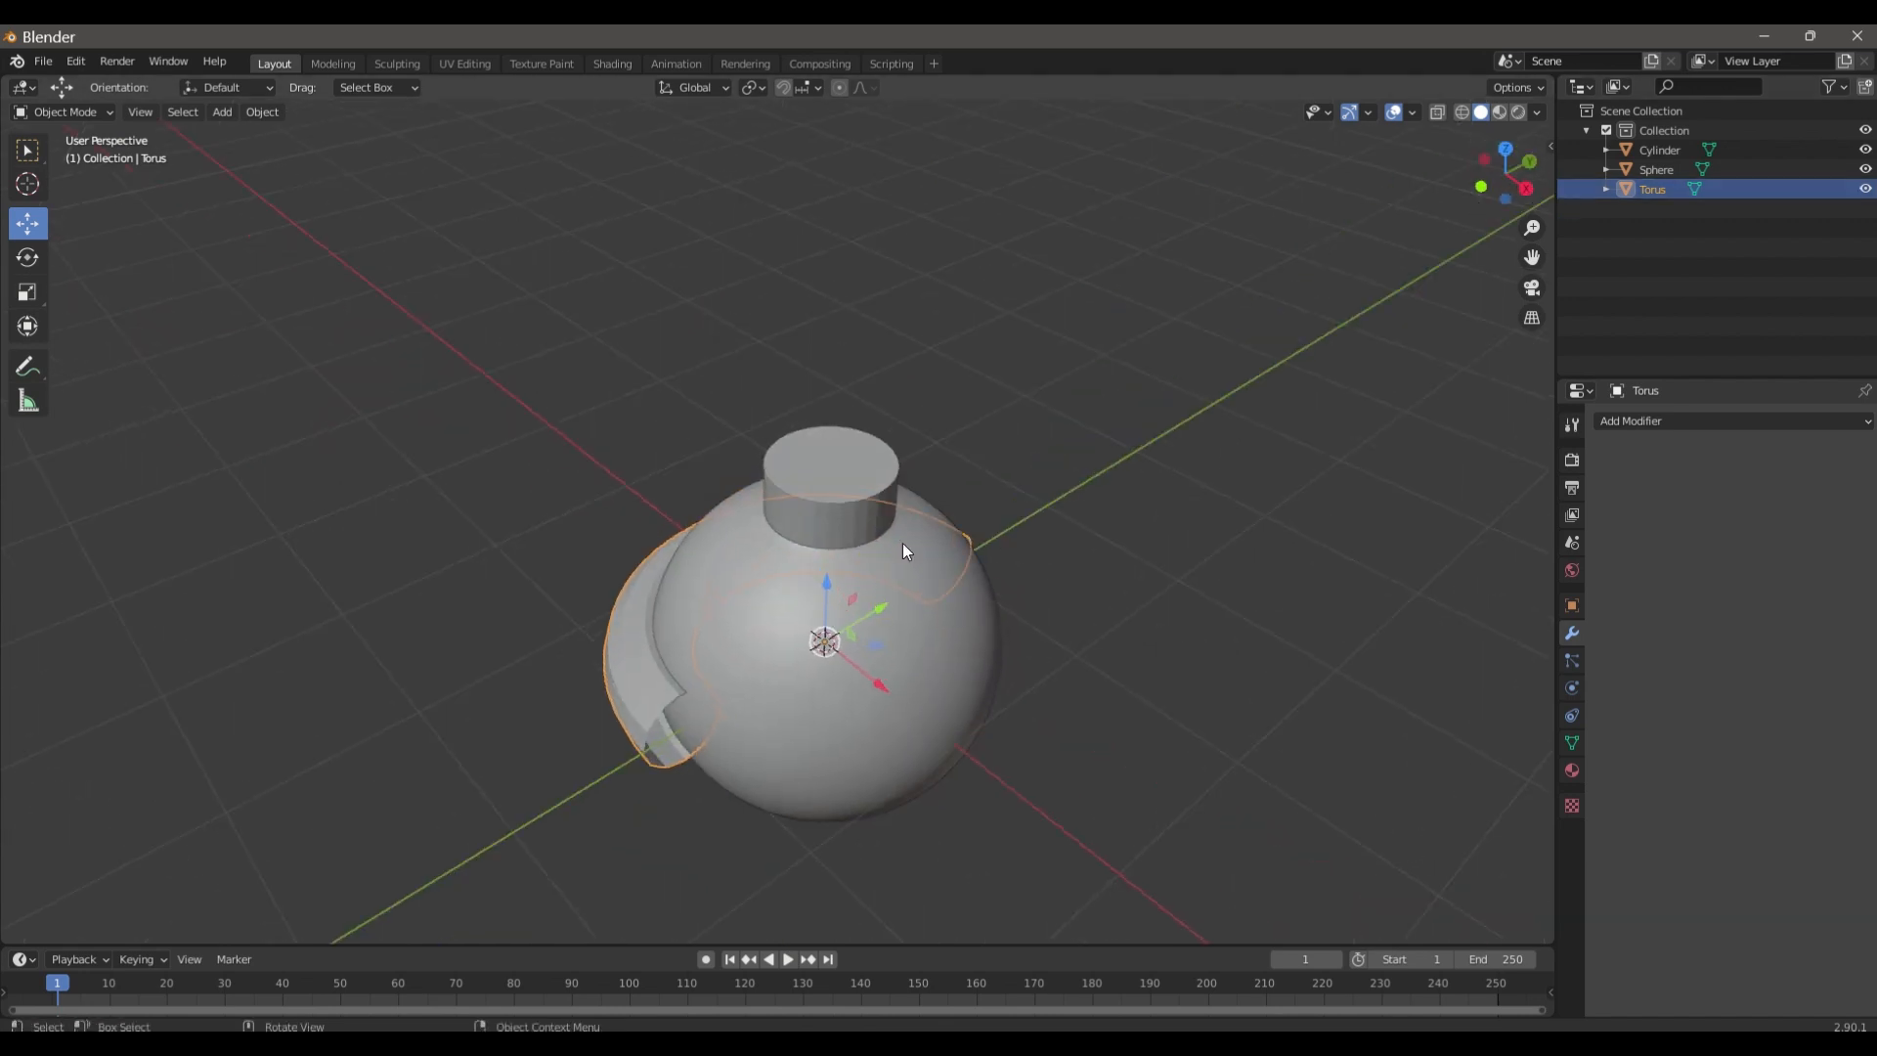
{"action": "left_click_drag", "start_coordinate": [824, 593], "coordinate": [840, 430]}
{"action": "key", "text": "shift+space"}
{"action": "key", "text": "r"}
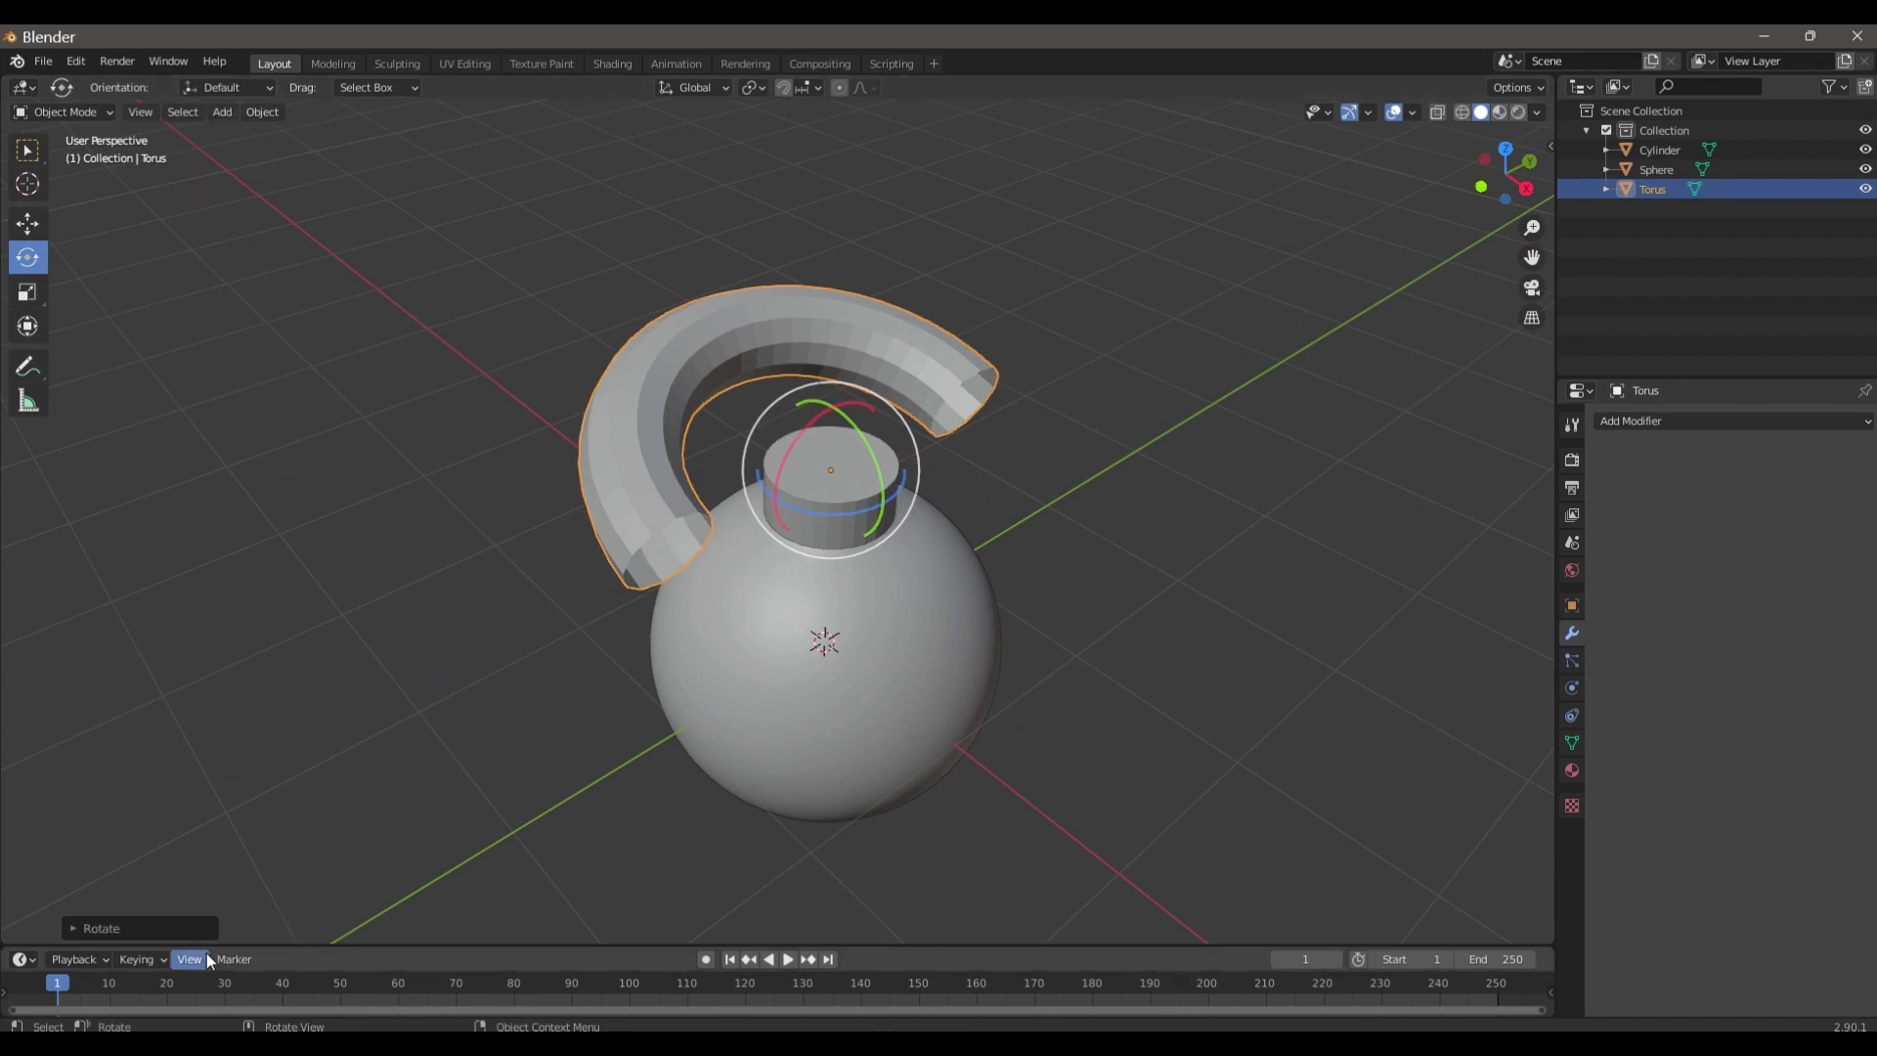
{"action": "left_click", "coordinate": [196, 928]}
{"action": "double_click", "coordinate": [250, 858]}
{"action": "type", "text": "90"}
{"action": "key", "text": "Return"}
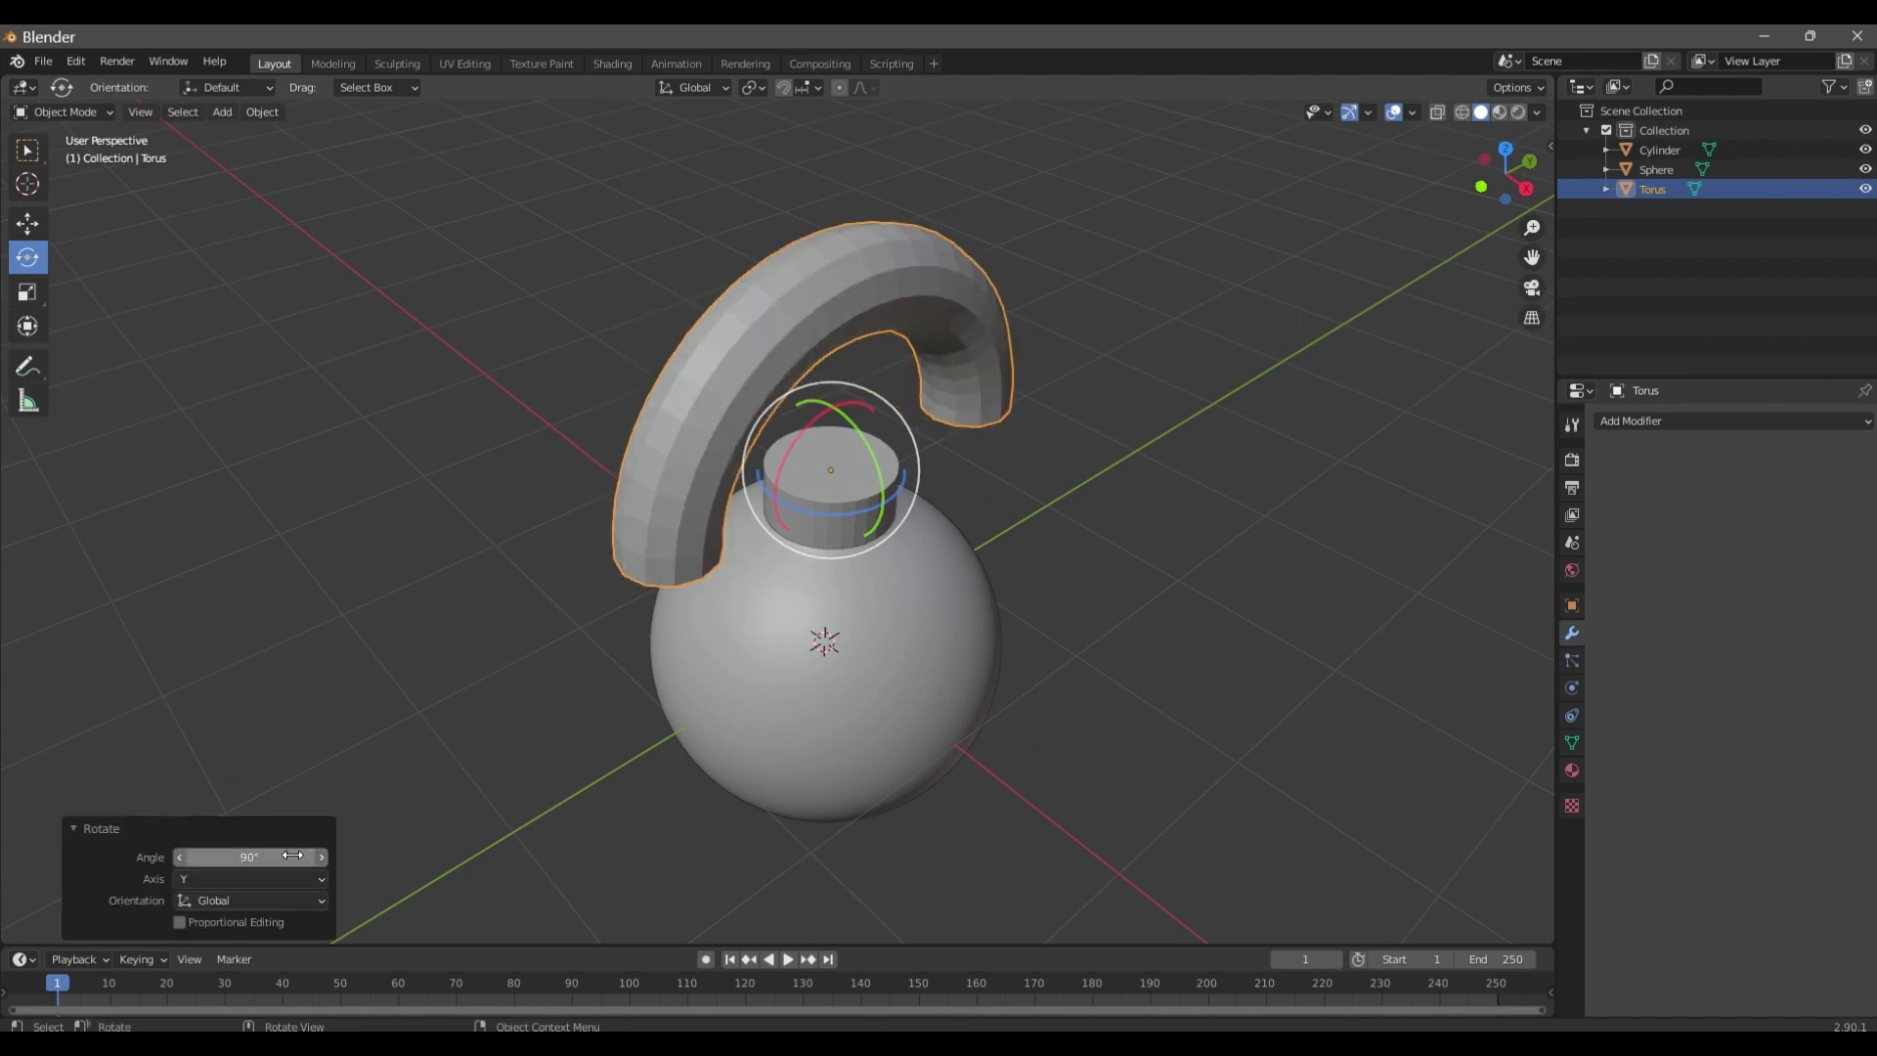
{"action": "left_click", "coordinate": [116, 833]}
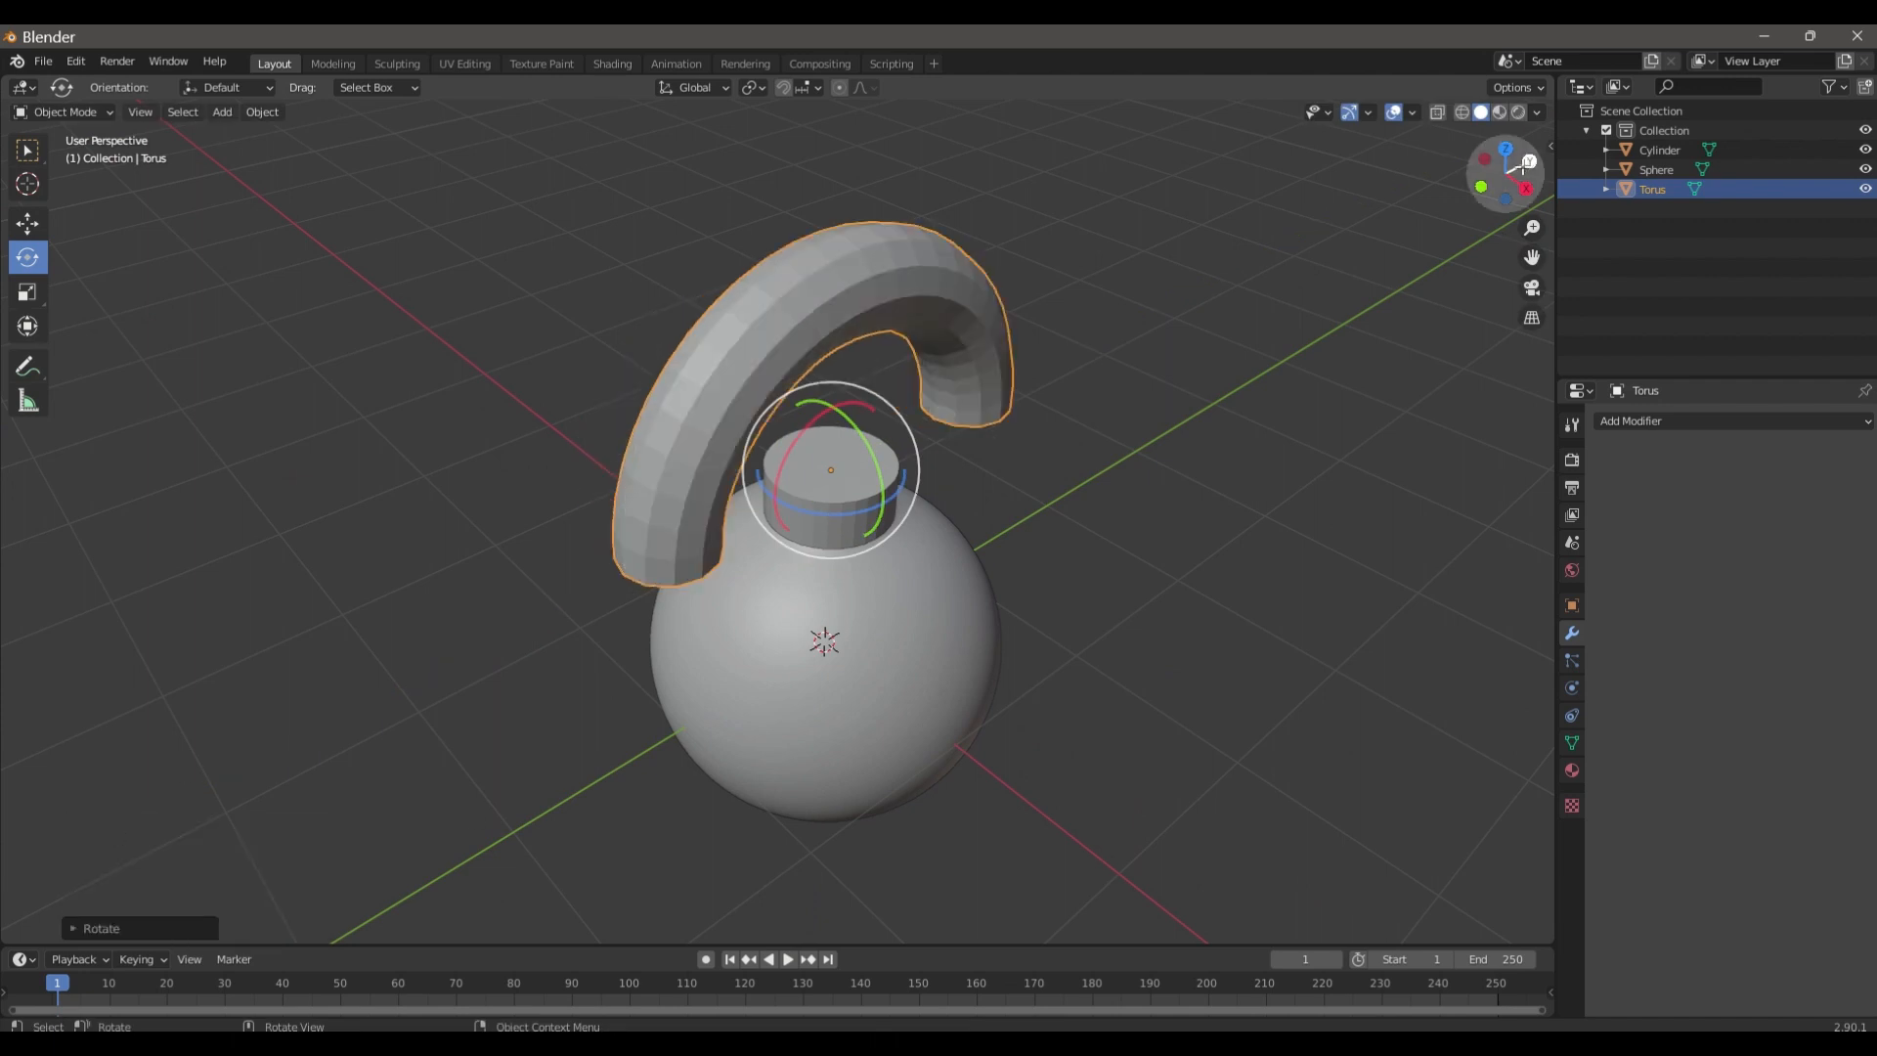
- Scale the half torus down to a small loop, raise it along Z to stand on the cap's top, and deselect it
{"action": "left_click_drag", "start_coordinate": [1505, 168], "coordinate": [1524, 167]}
{"action": "key", "text": "s"}
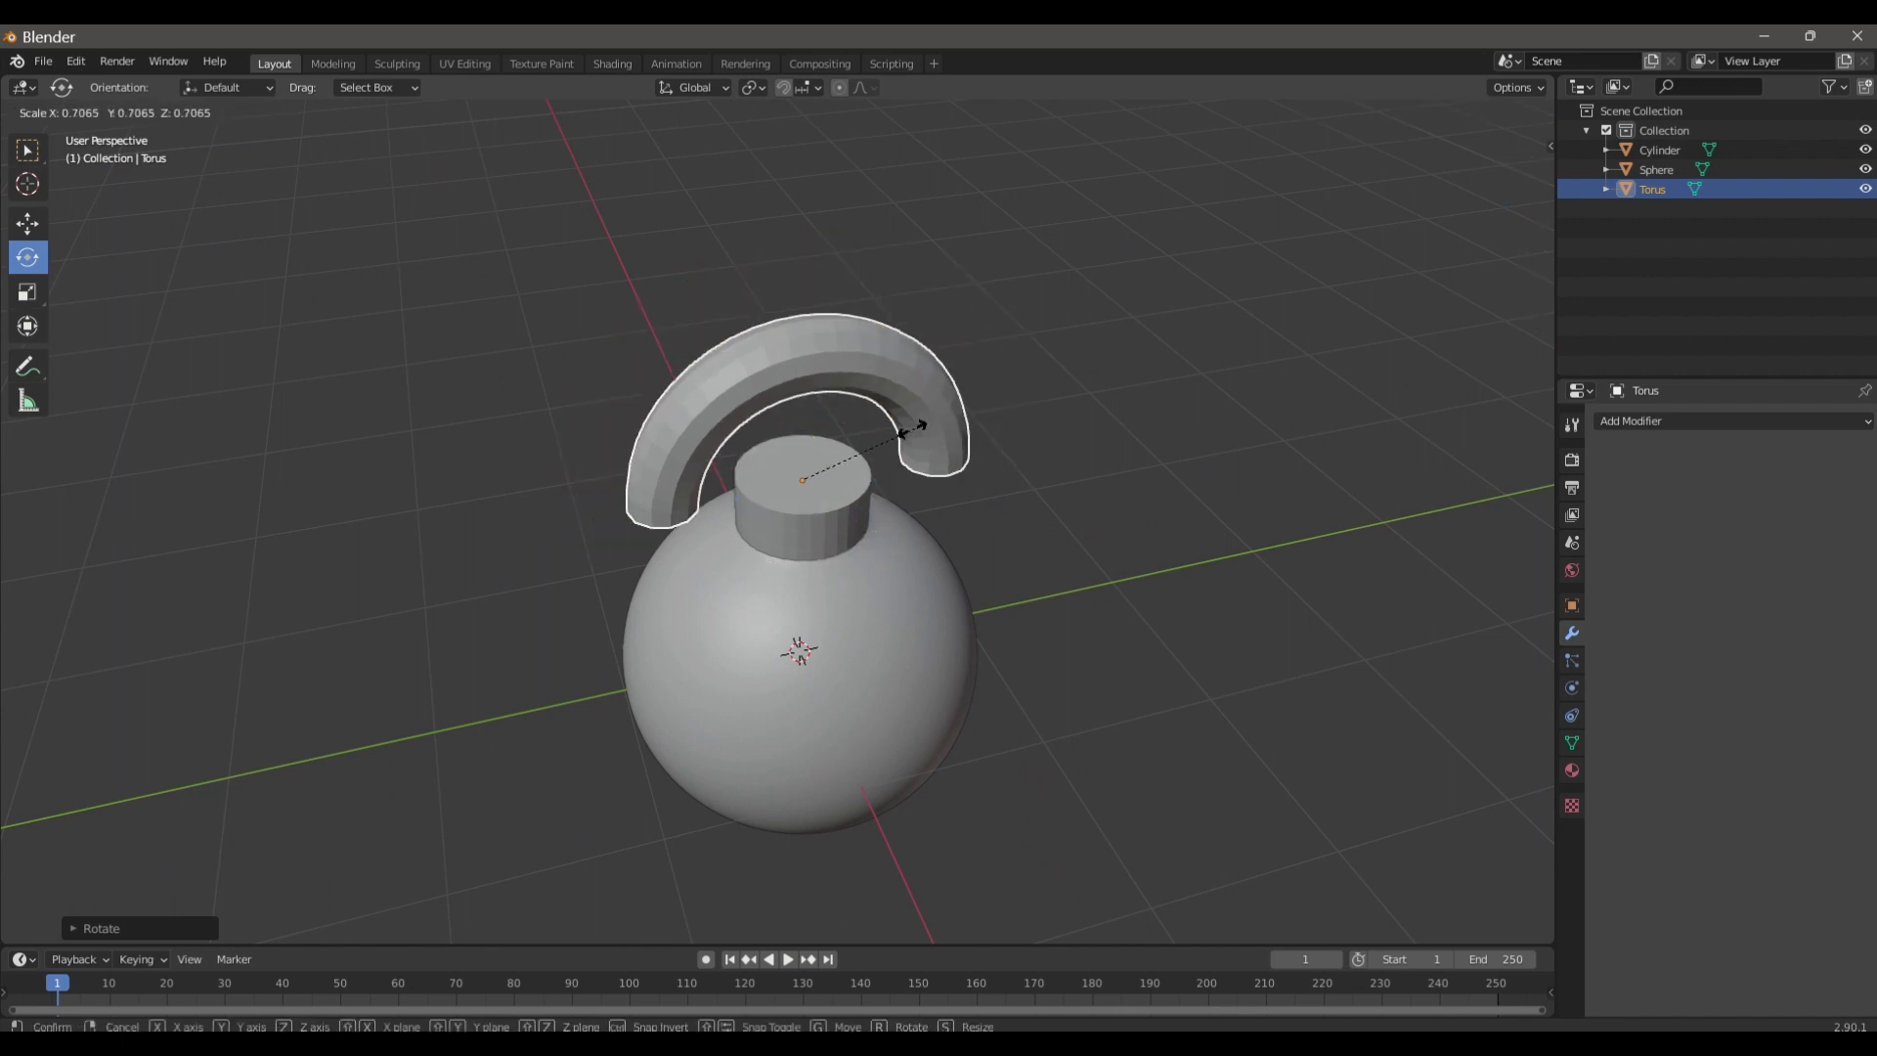
{"action": "left_click", "coordinate": [833, 461]}
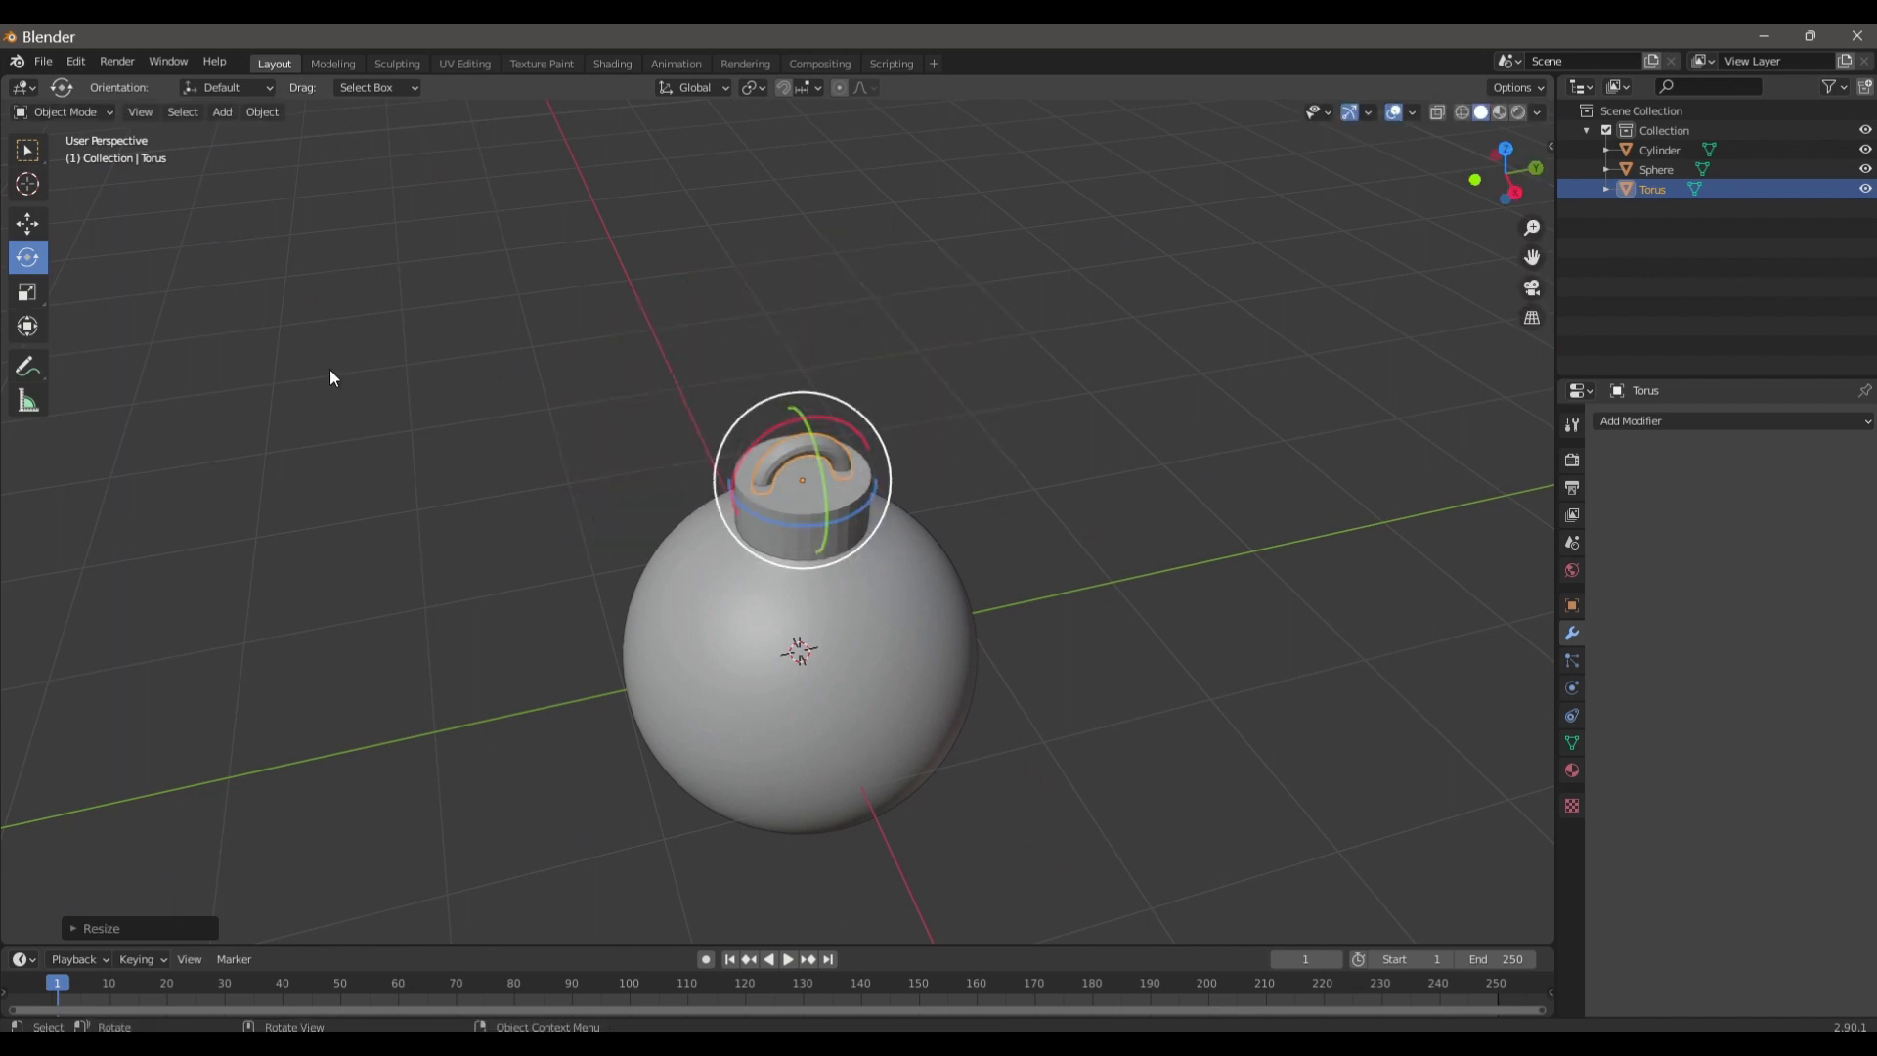
{"action": "left_click", "coordinate": [28, 223]}
{"action": "mouse_move", "coordinate": [807, 422]}
{"action": "left_mouse_down"}
{"action": "mouse_move", "coordinate": [780, 404]}
{"action": "mouse_move", "coordinate": [796, 425]}
{"action": "left_mouse_up"}
{"action": "left_click", "coordinate": [1007, 421]}
- Give the sphere a new material with a bright, fully saturated red base color
{"action": "scroll", "coordinate": [1148, 364], "scroll_direction": "down", "scroll_amount": 2}
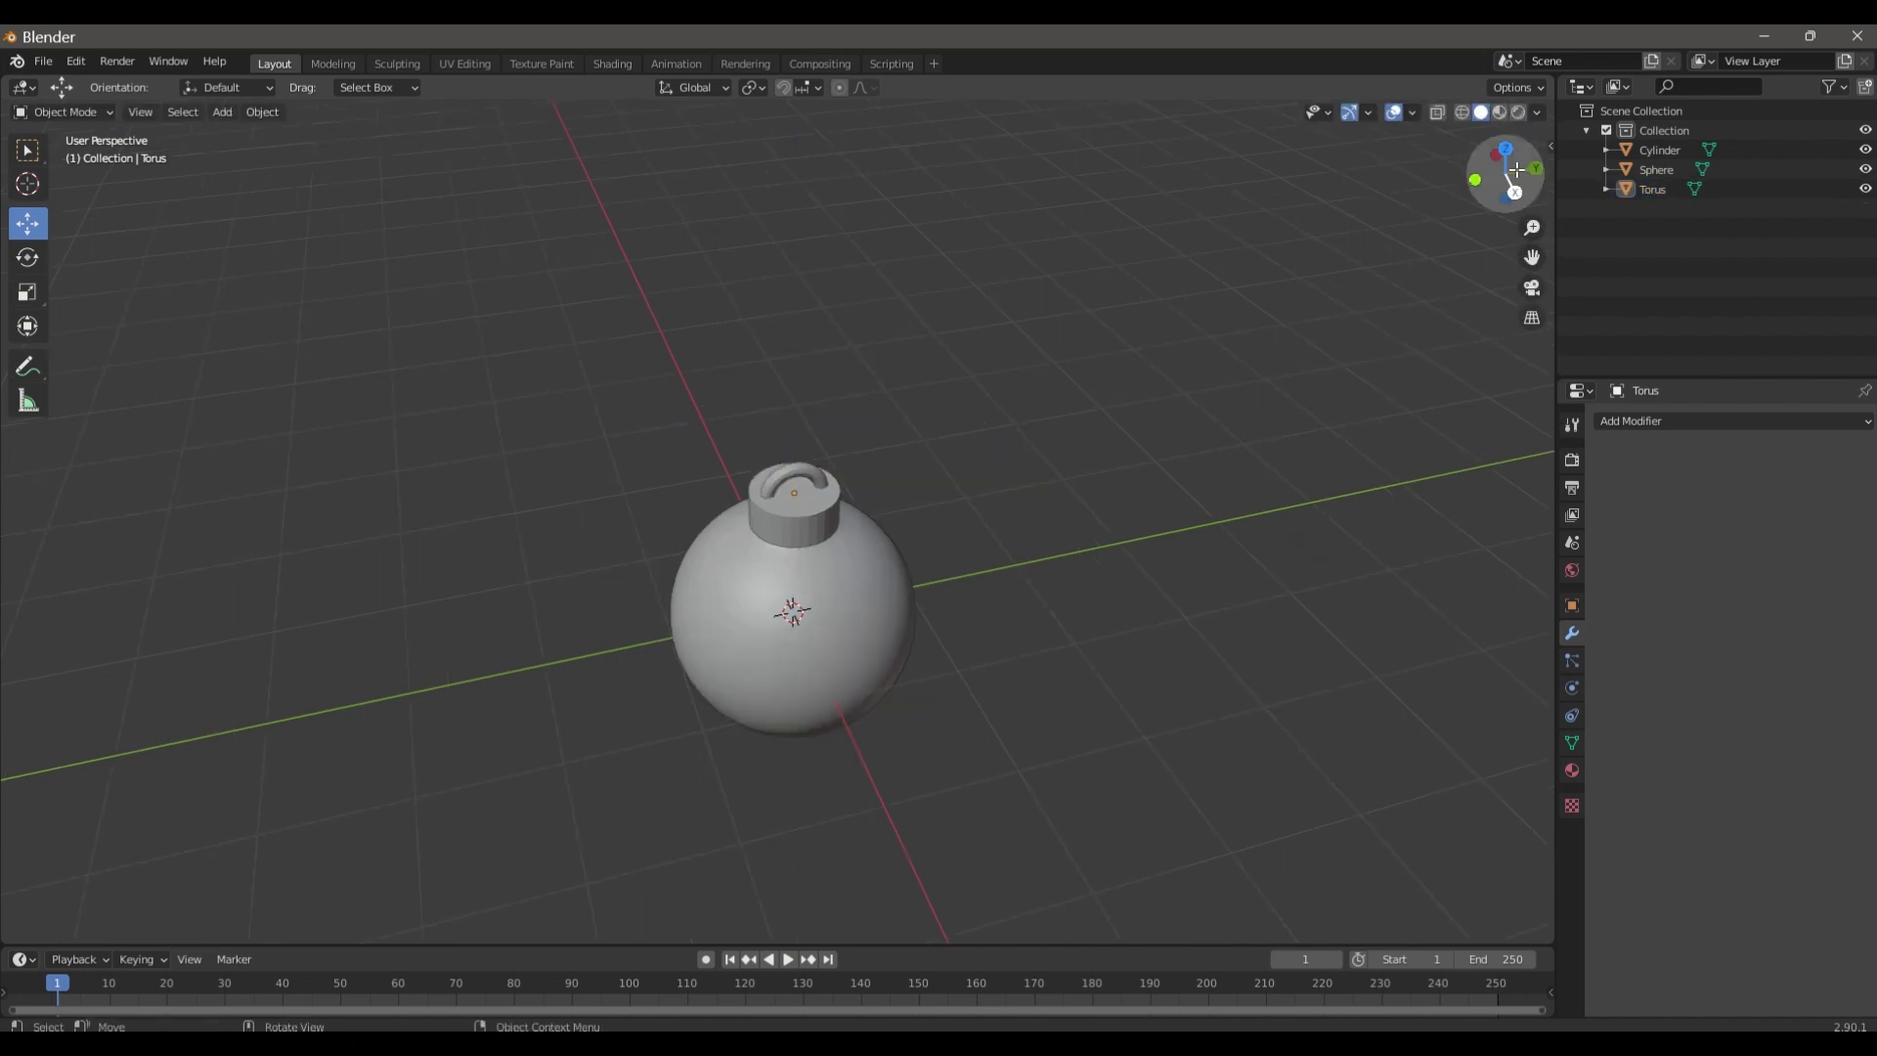
{"action": "left_click_drag", "start_coordinate": [1510, 179], "coordinate": [1573, 112]}
{"action": "scroll", "coordinate": [930, 618], "scroll_direction": "up", "scroll_amount": 2}
{"action": "left_click", "coordinate": [930, 598]}
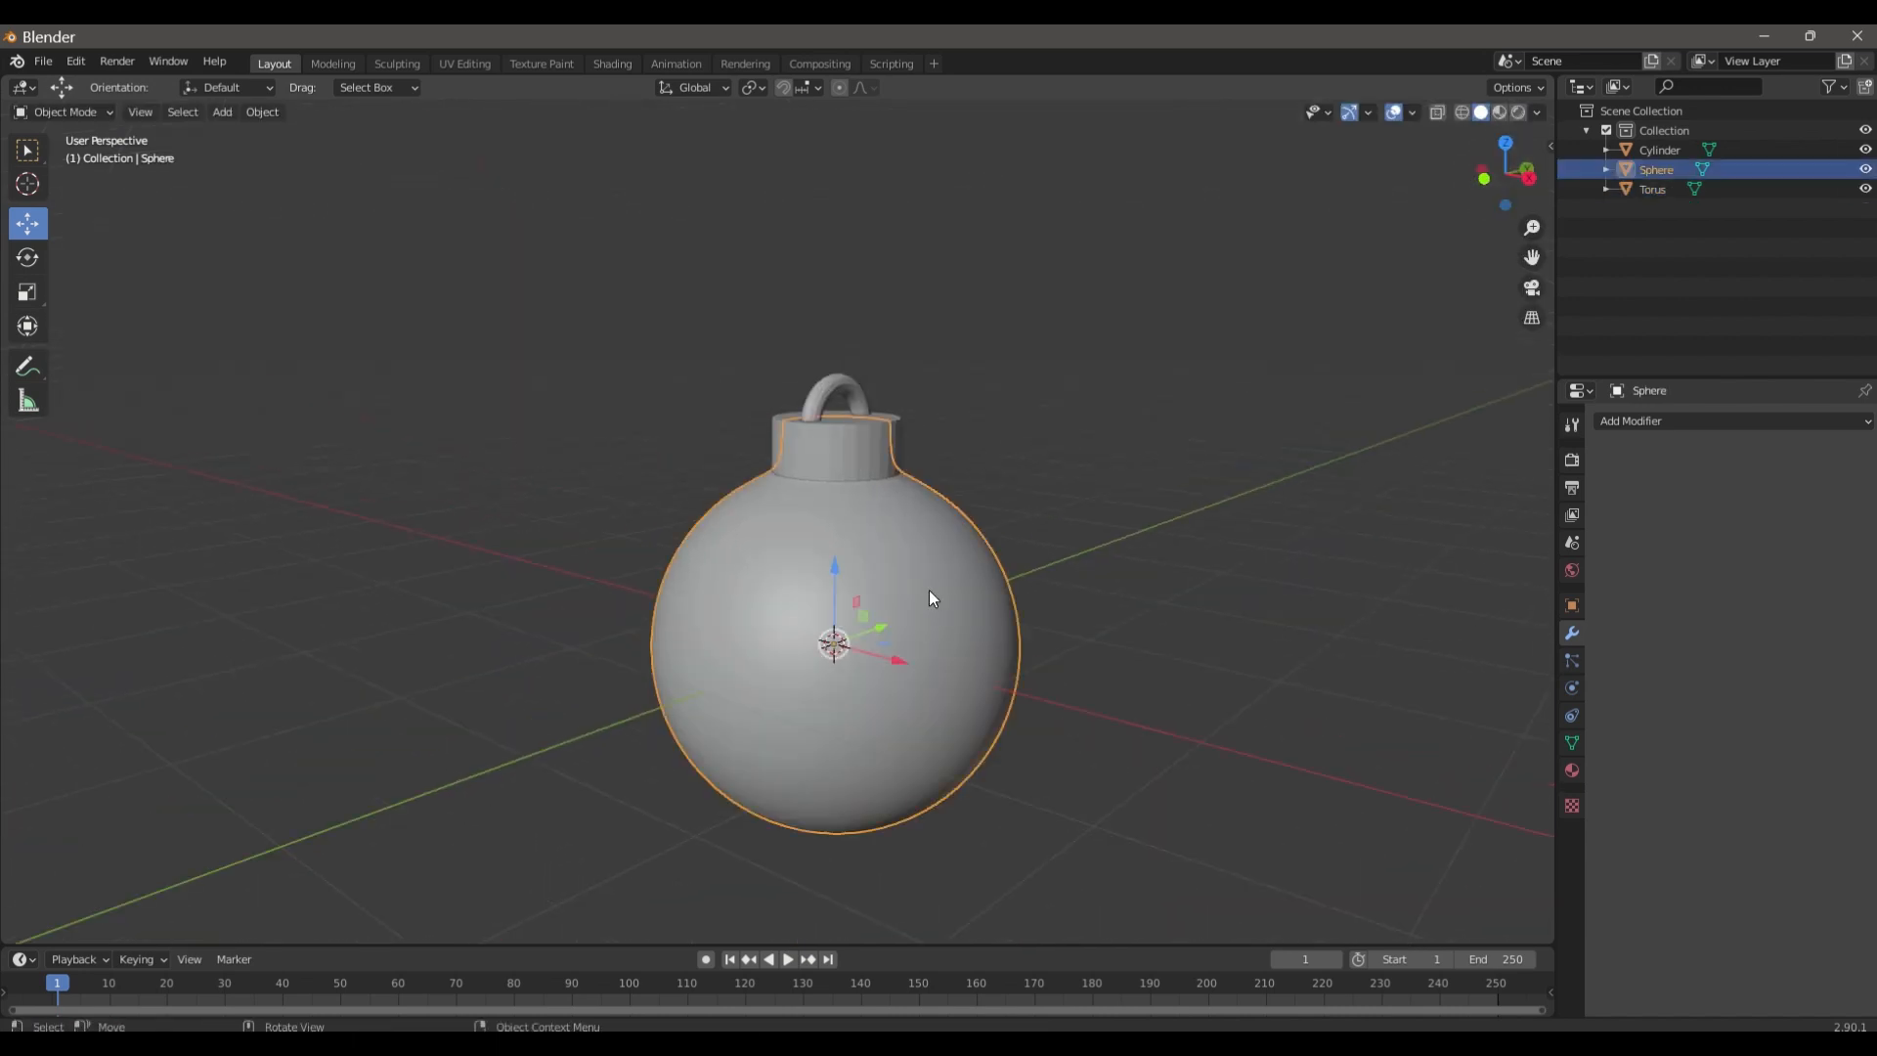
{"action": "left_click", "coordinate": [614, 61]}
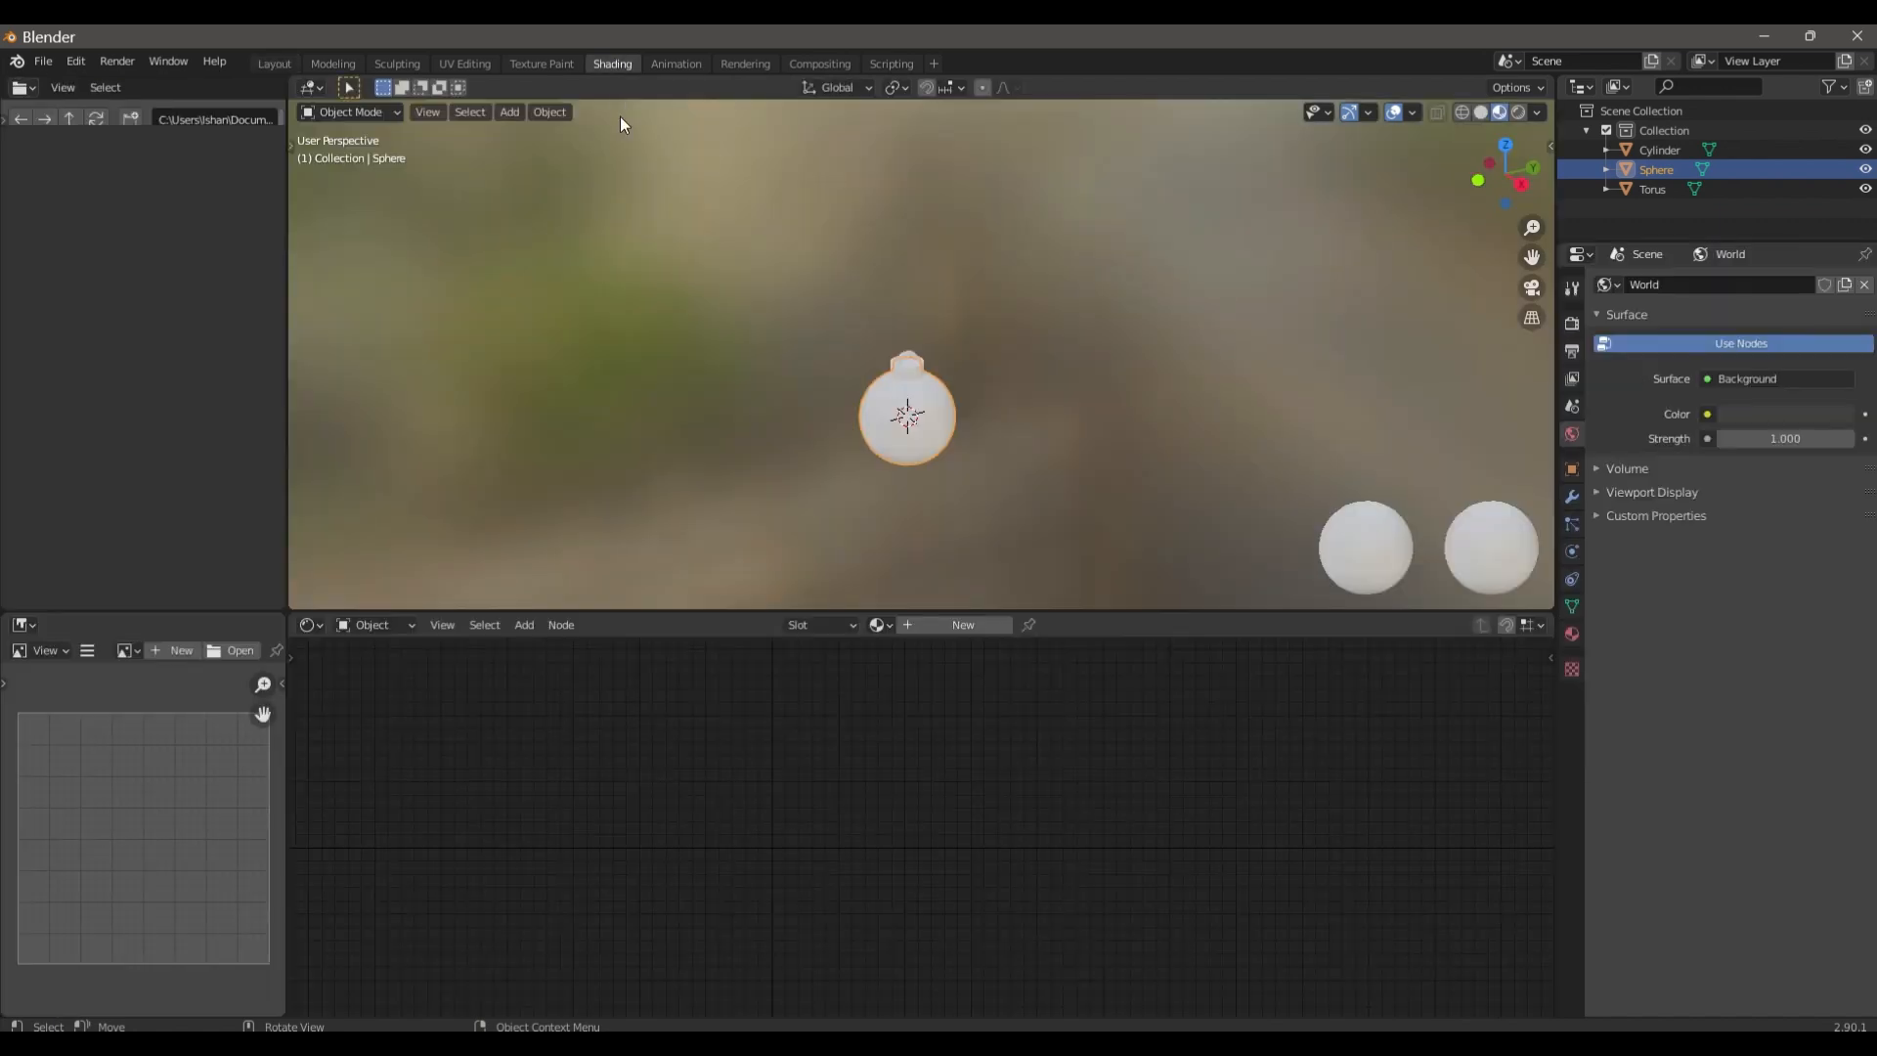
{"action": "left_click", "coordinate": [953, 625]}
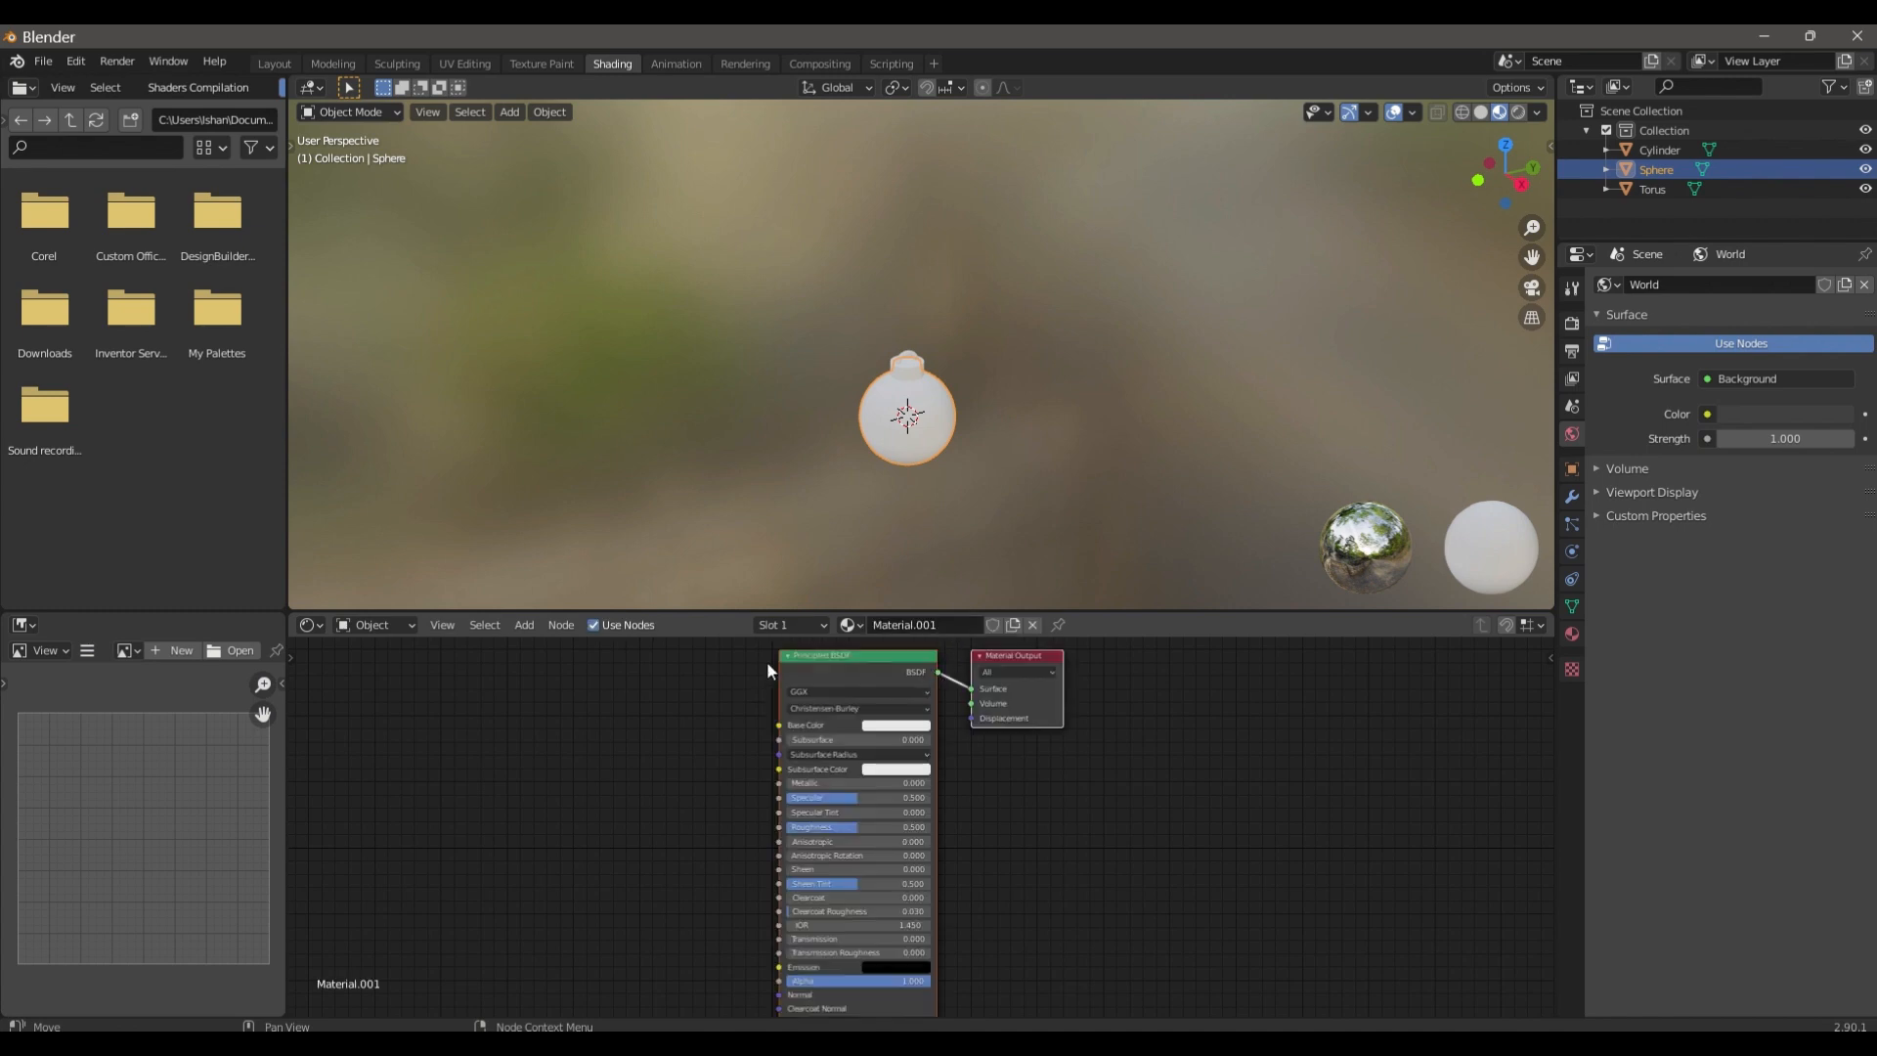
{"action": "scroll", "coordinate": [930, 500], "scroll_direction": "up", "scroll_amount": 6}
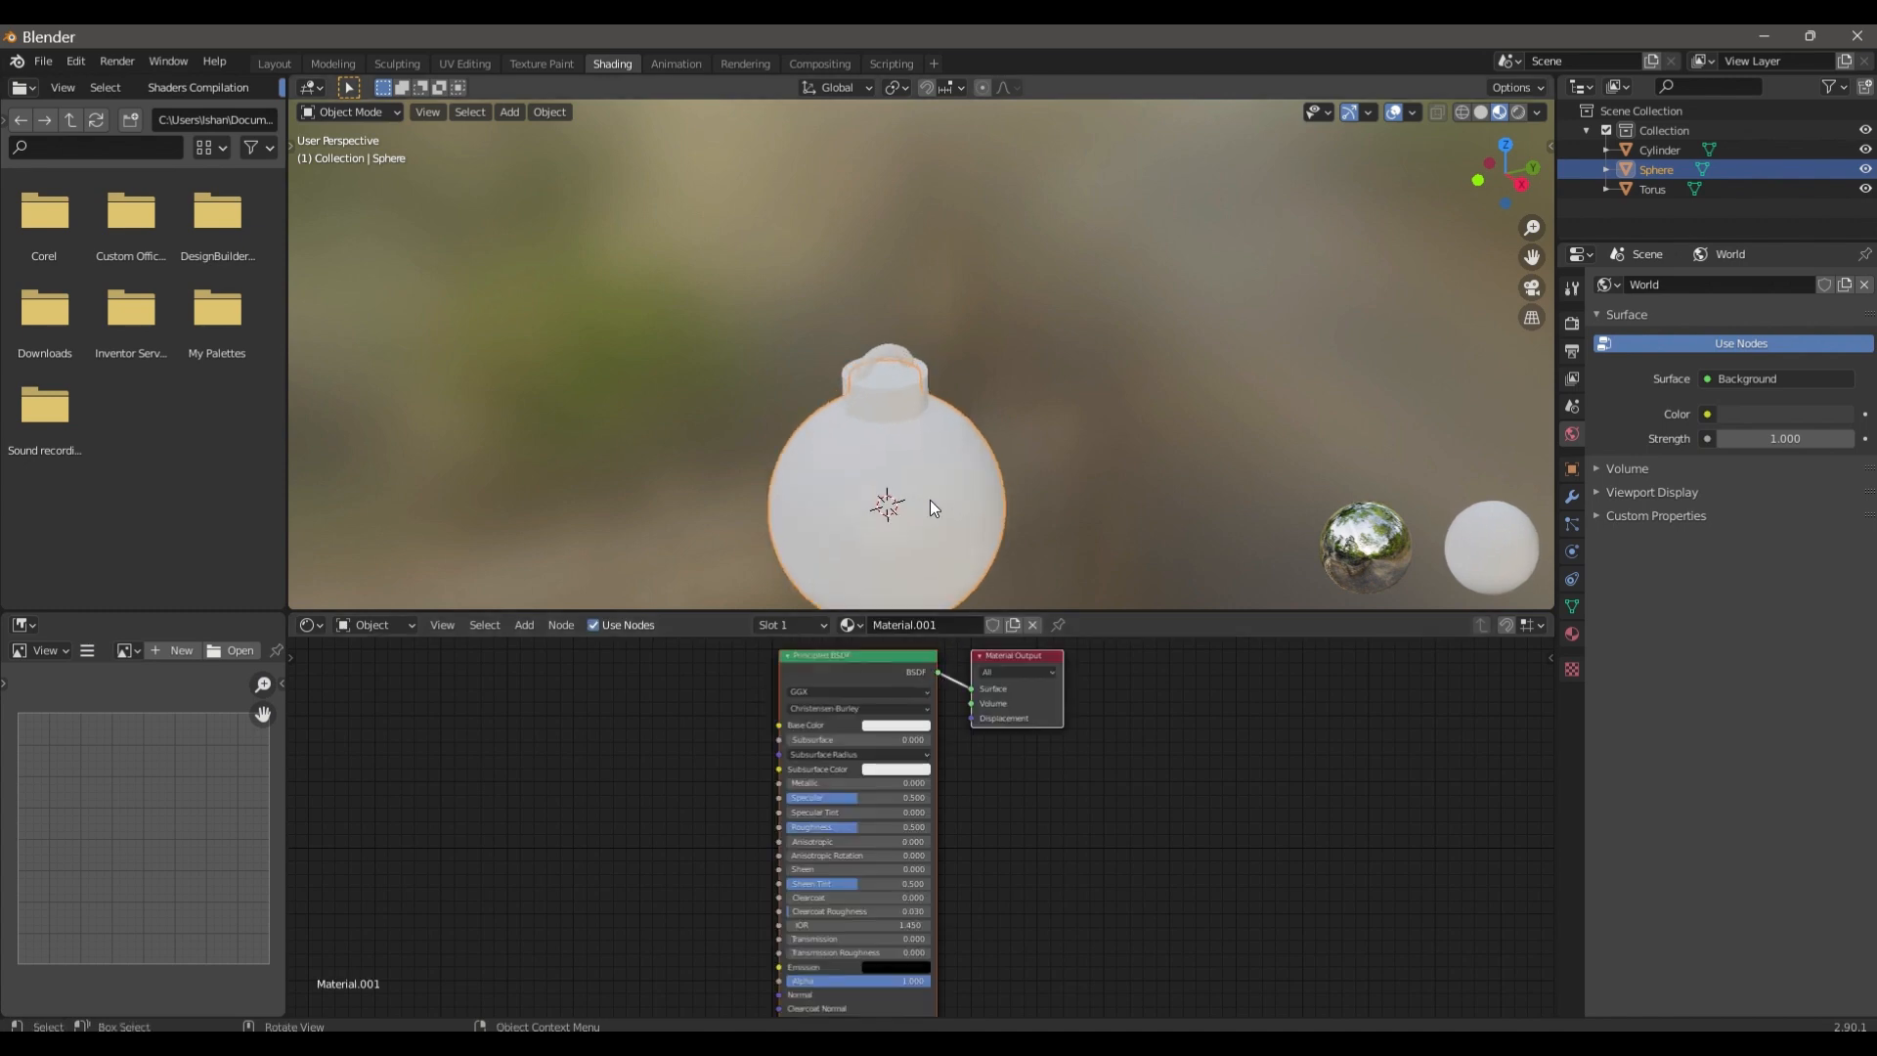
{"action": "left_click", "coordinate": [890, 725]}
{"action": "left_click_drag", "start_coordinate": [925, 619], "coordinate": [918, 633]}
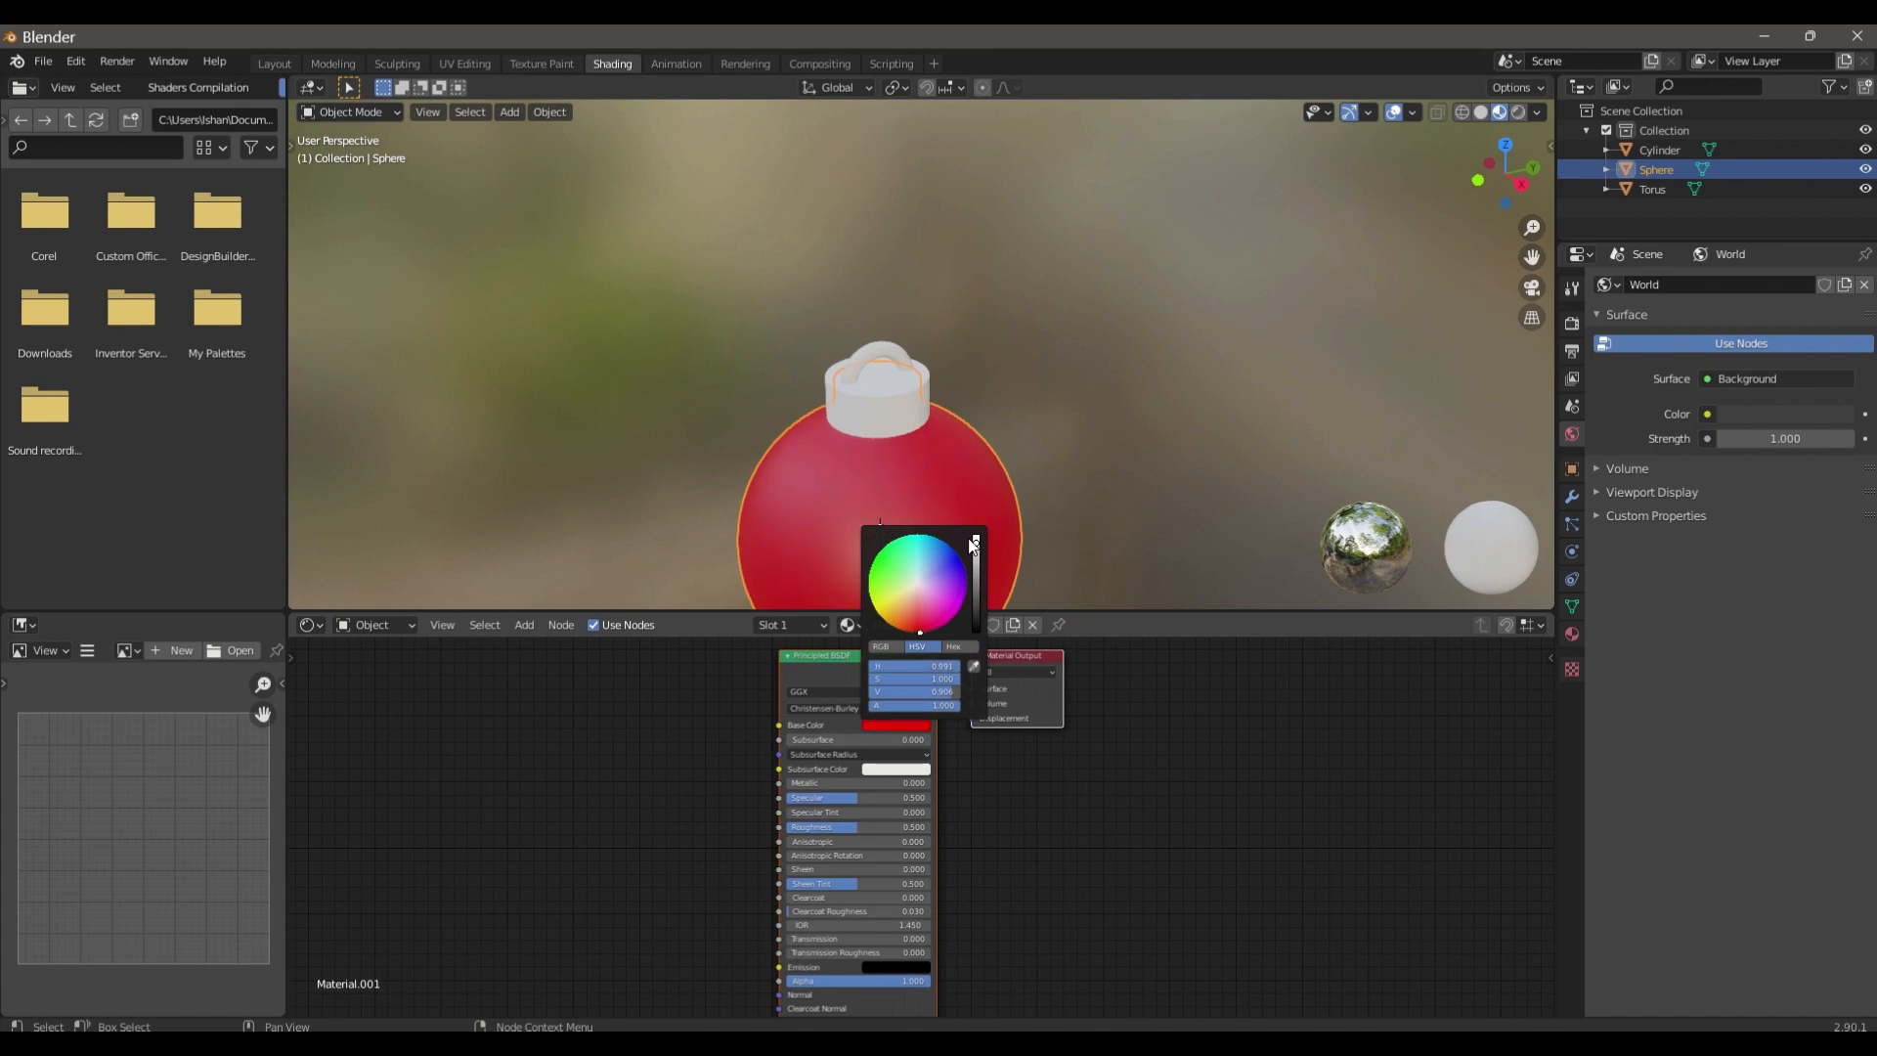
{"action": "left_click_drag", "start_coordinate": [976, 545], "coordinate": [976, 540]}
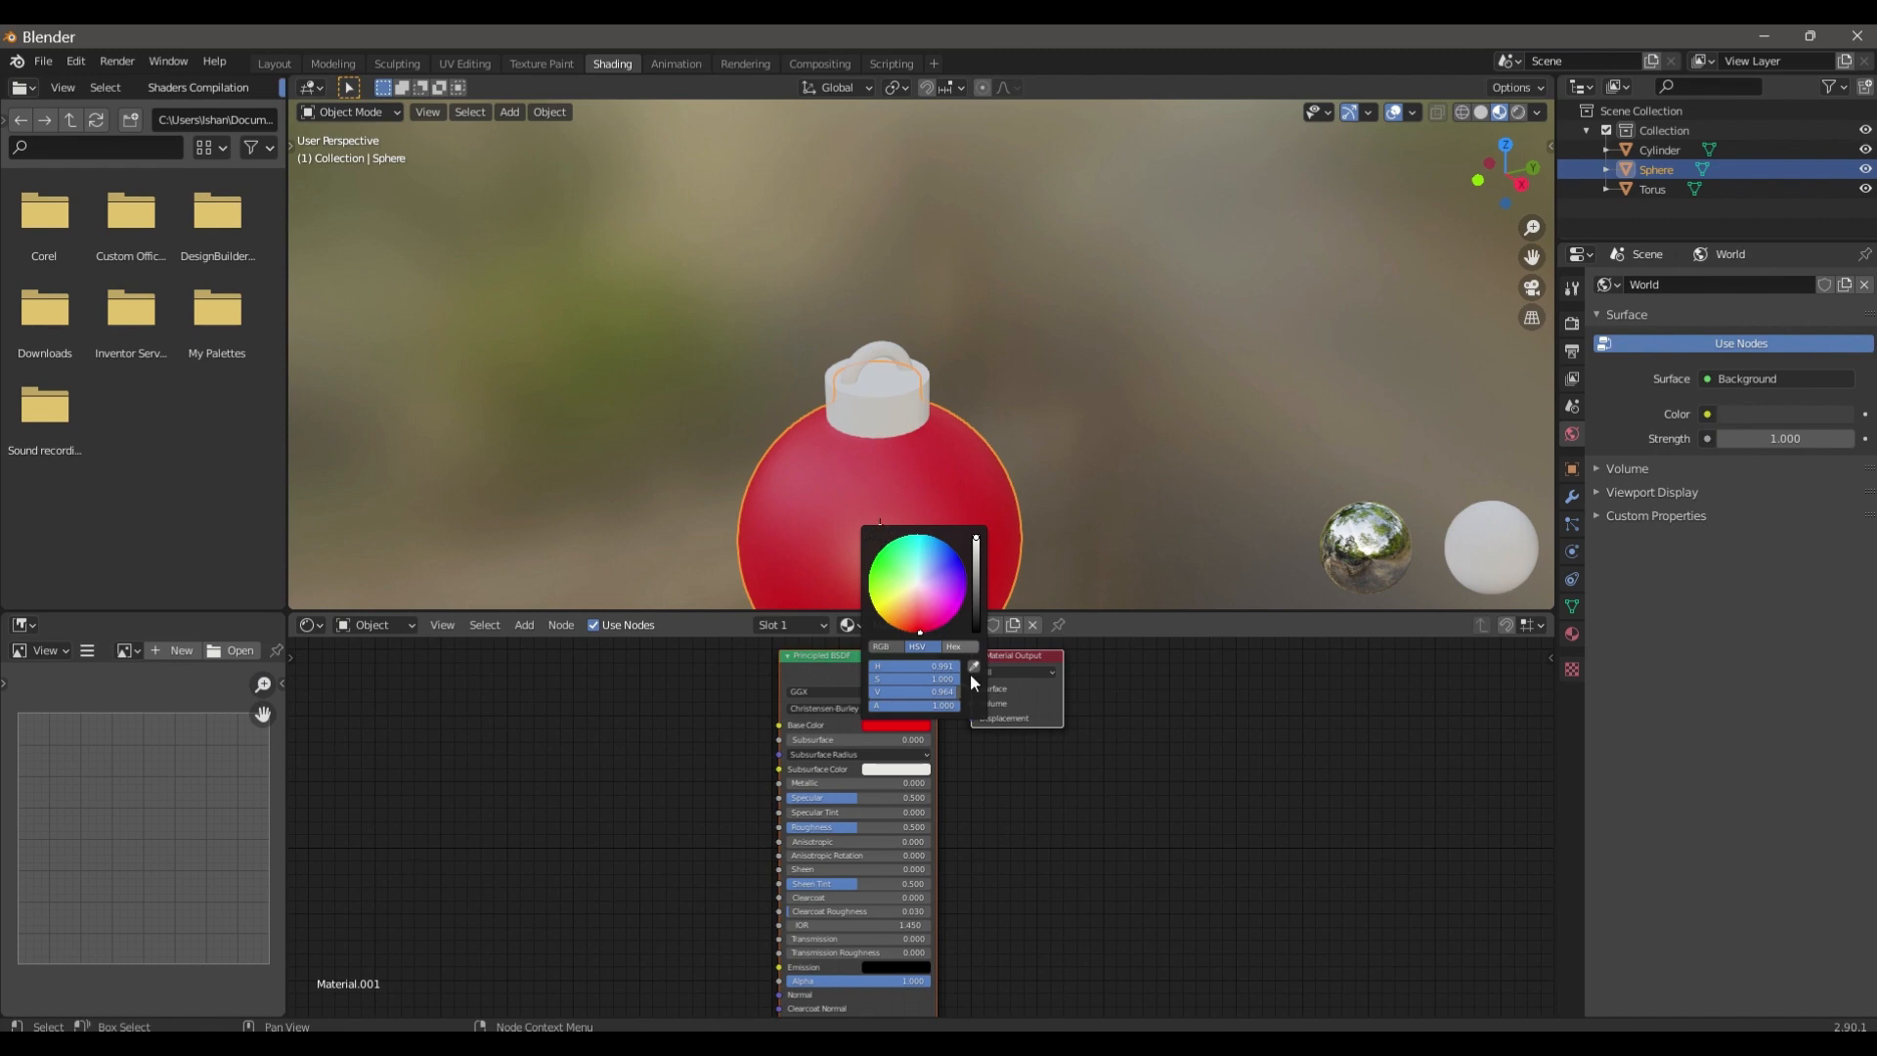
- Set the red material's Metallic to 1 and Roughness to 0.03, and inspect the whole bauble in the viewport
{"action": "left_click_drag", "start_coordinate": [857, 783], "coordinate": [930, 783]}
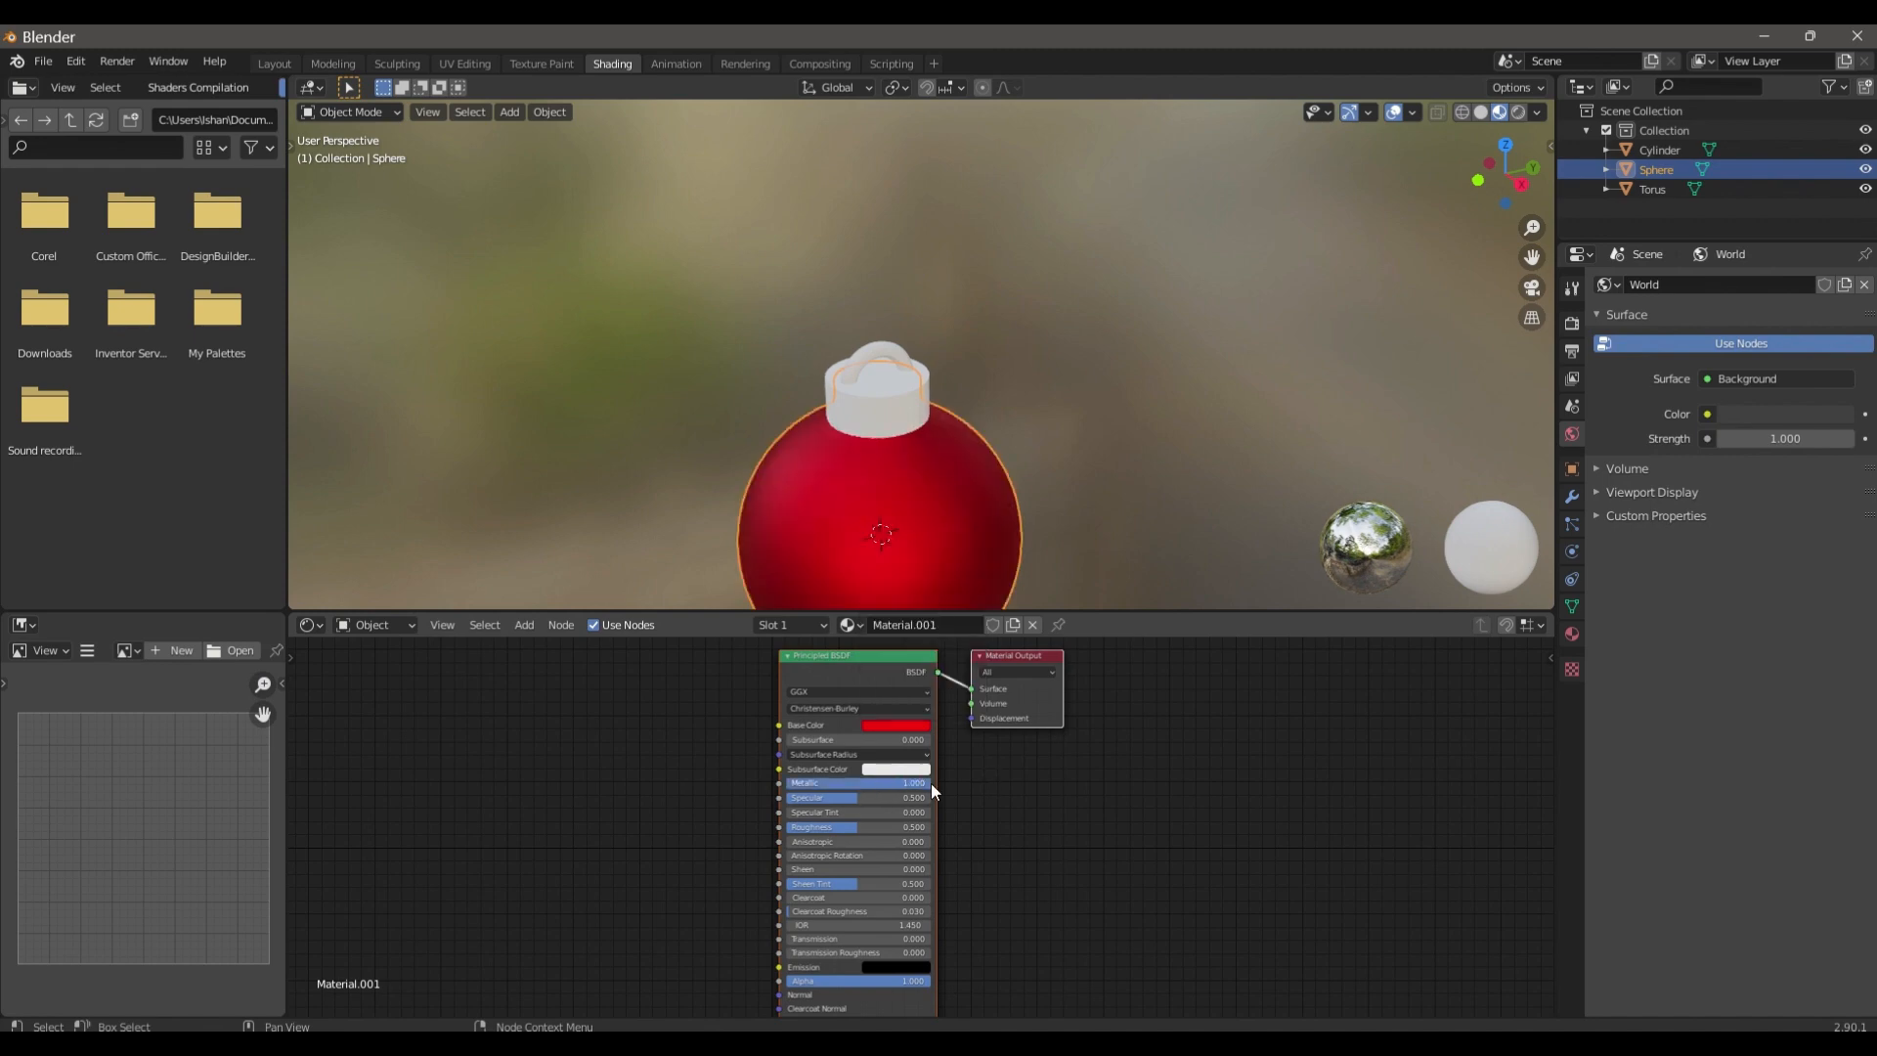
{"action": "left_click_drag", "start_coordinate": [907, 831], "coordinate": [838, 831]}
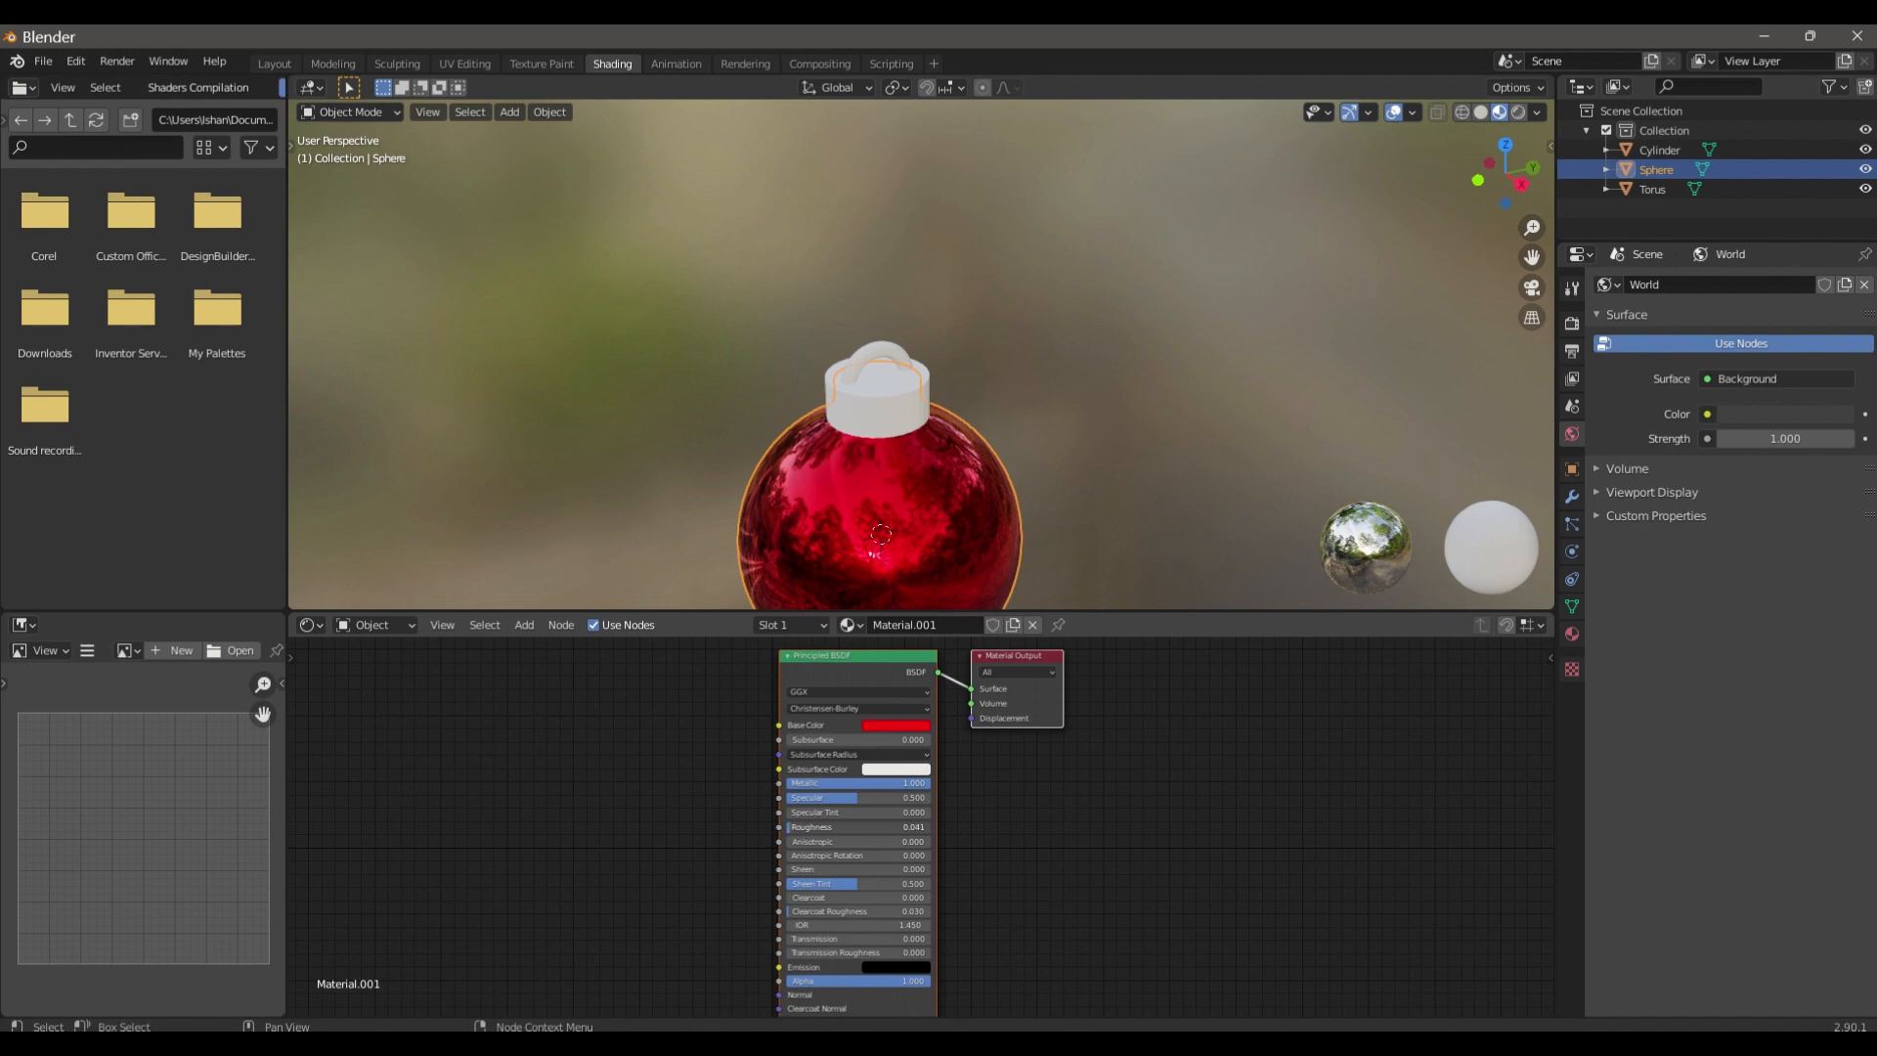
{"action": "left_click", "coordinate": [815, 827]}
{"action": "type", "text": "0"}
{"action": "key", "text": "Return"}
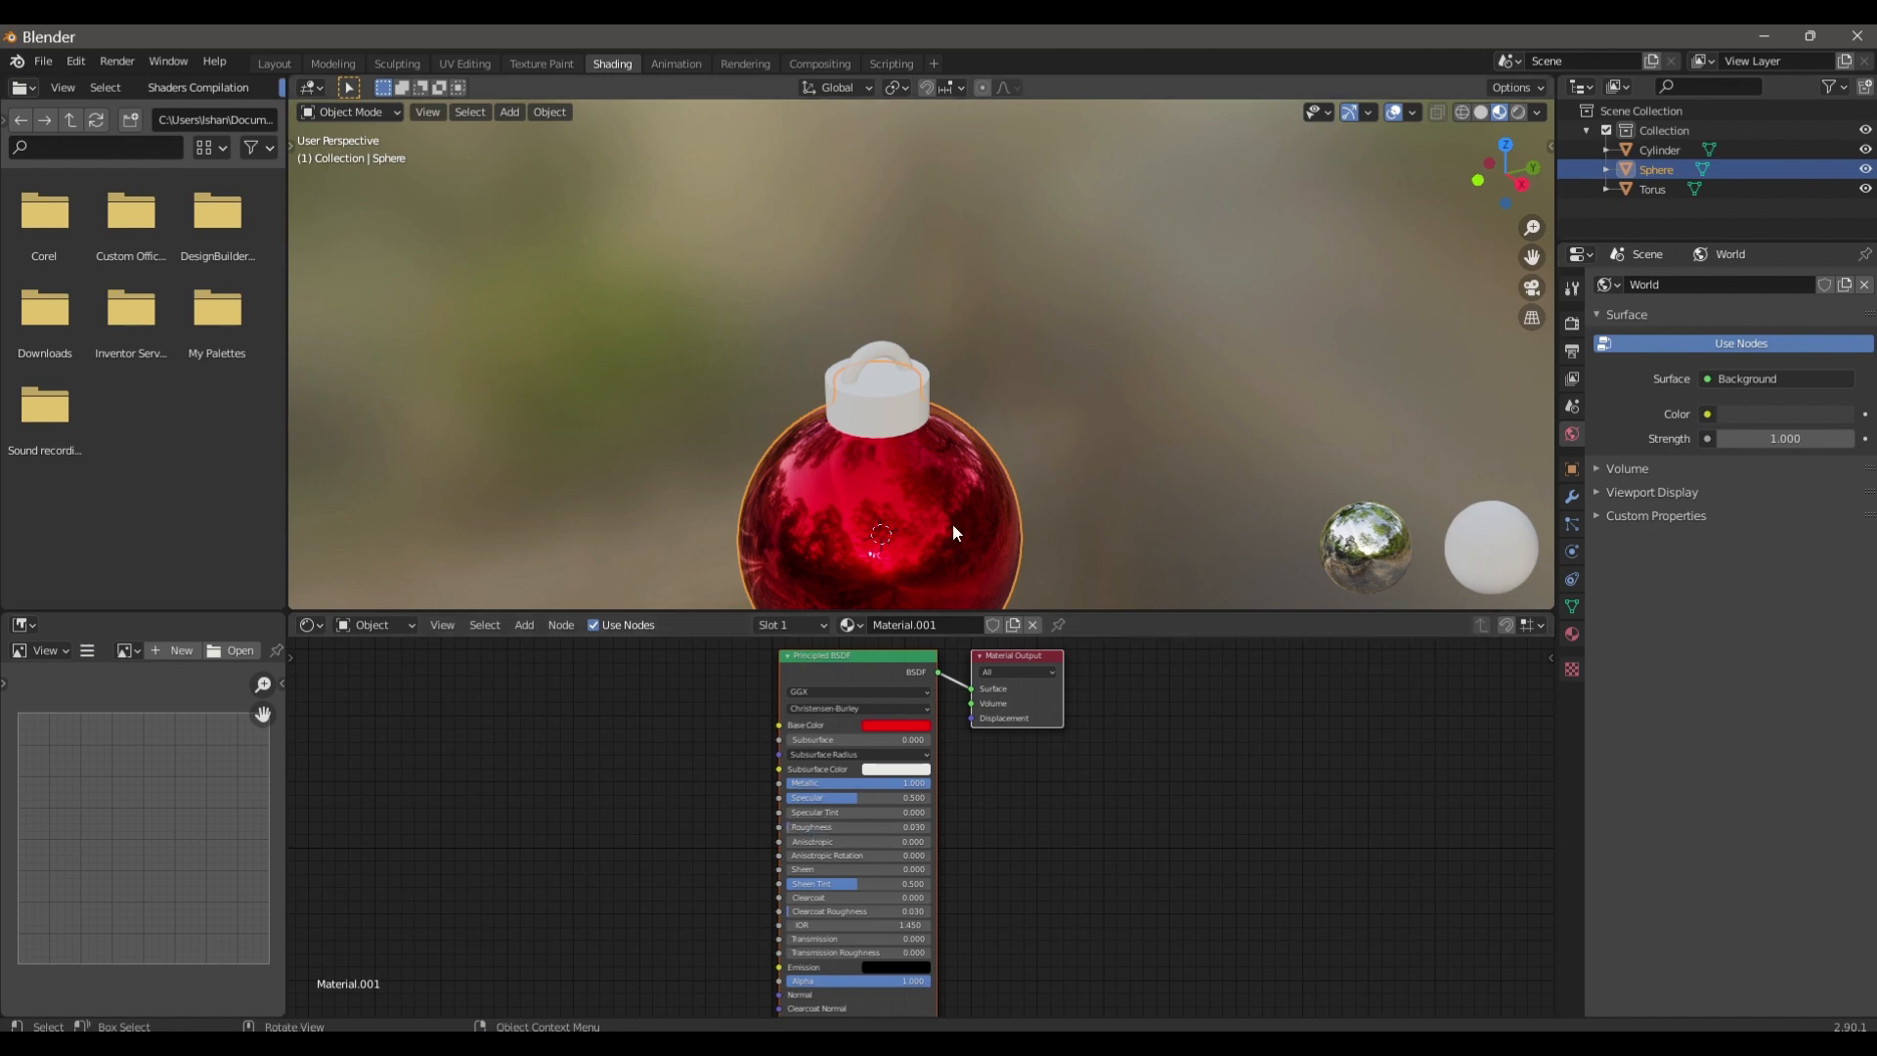
{"action": "scroll", "coordinate": [952, 524], "scroll_direction": "down", "scroll_amount": 3}
{"action": "scroll", "coordinate": [956, 547], "scroll_direction": "up", "scroll_amount": 2}
{"action": "scroll", "coordinate": [915, 457], "scroll_direction": "up", "scroll_amount": 2}
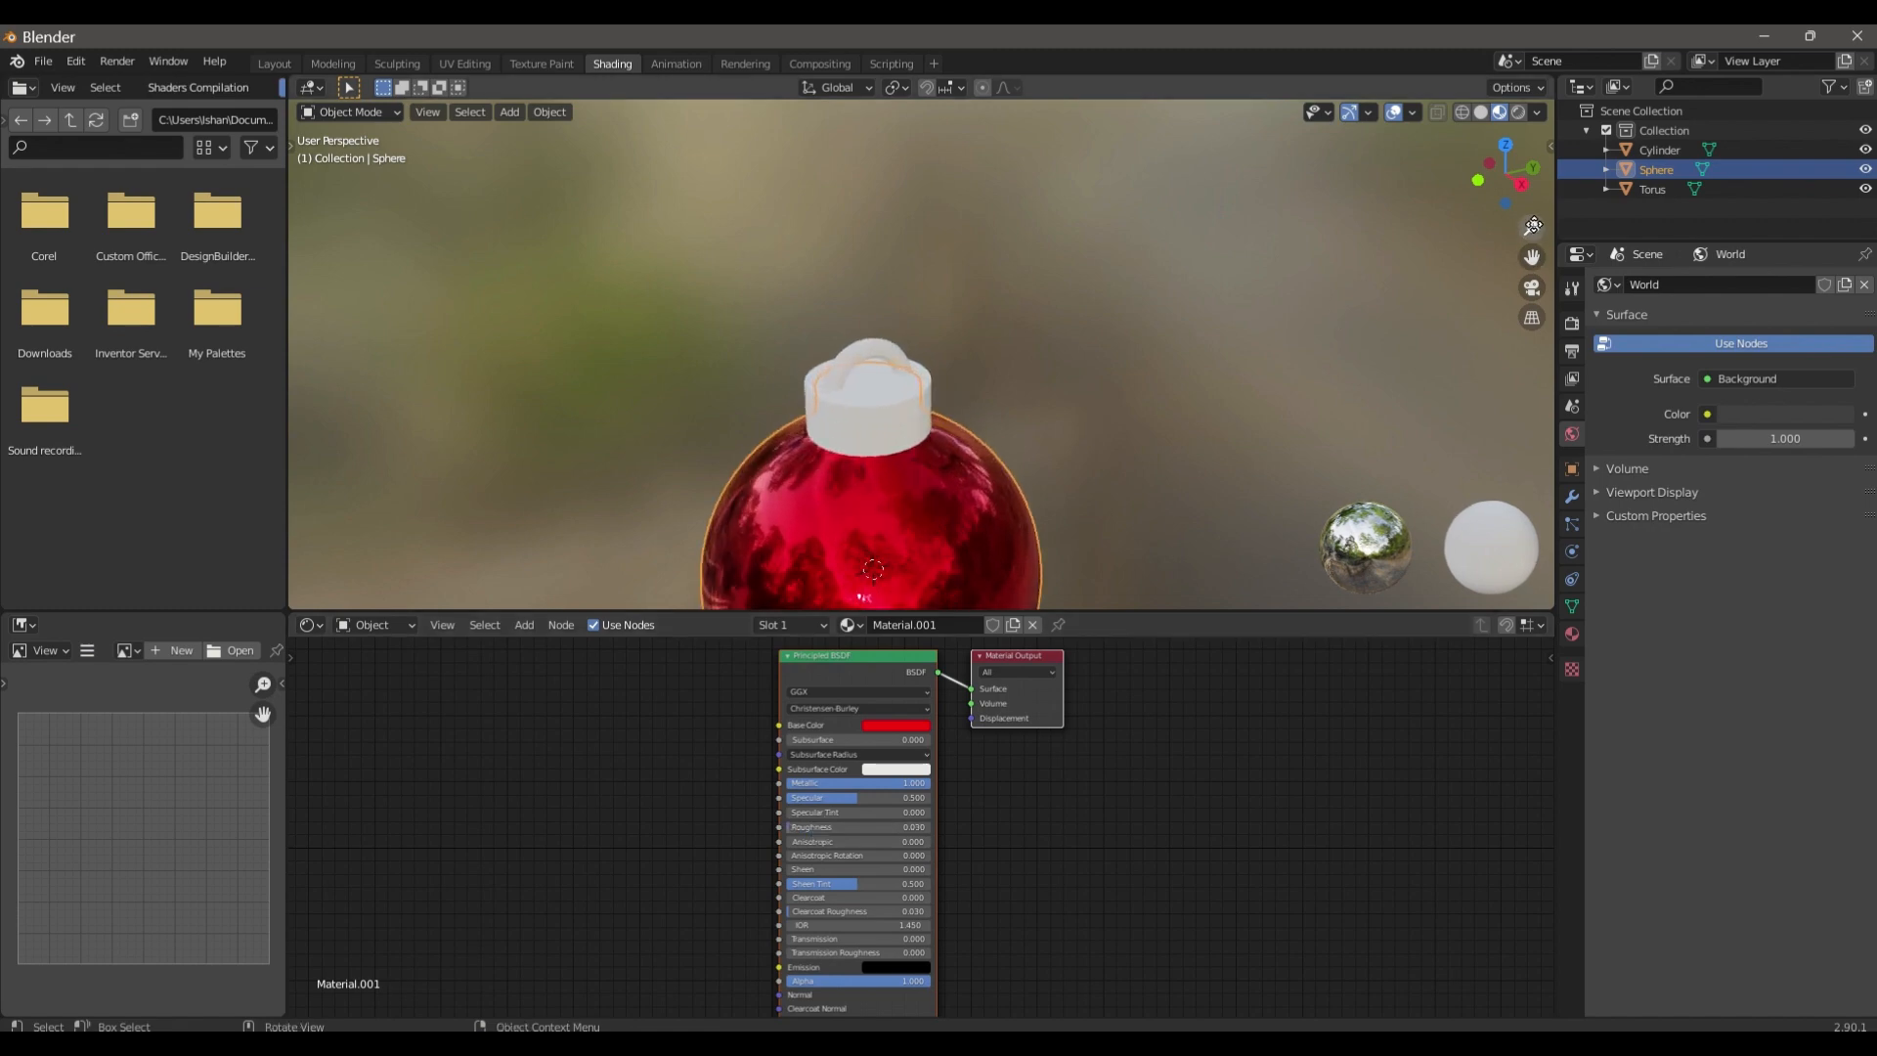
{"action": "left_click_drag", "start_coordinate": [1532, 257], "coordinate": [1515, 77]}
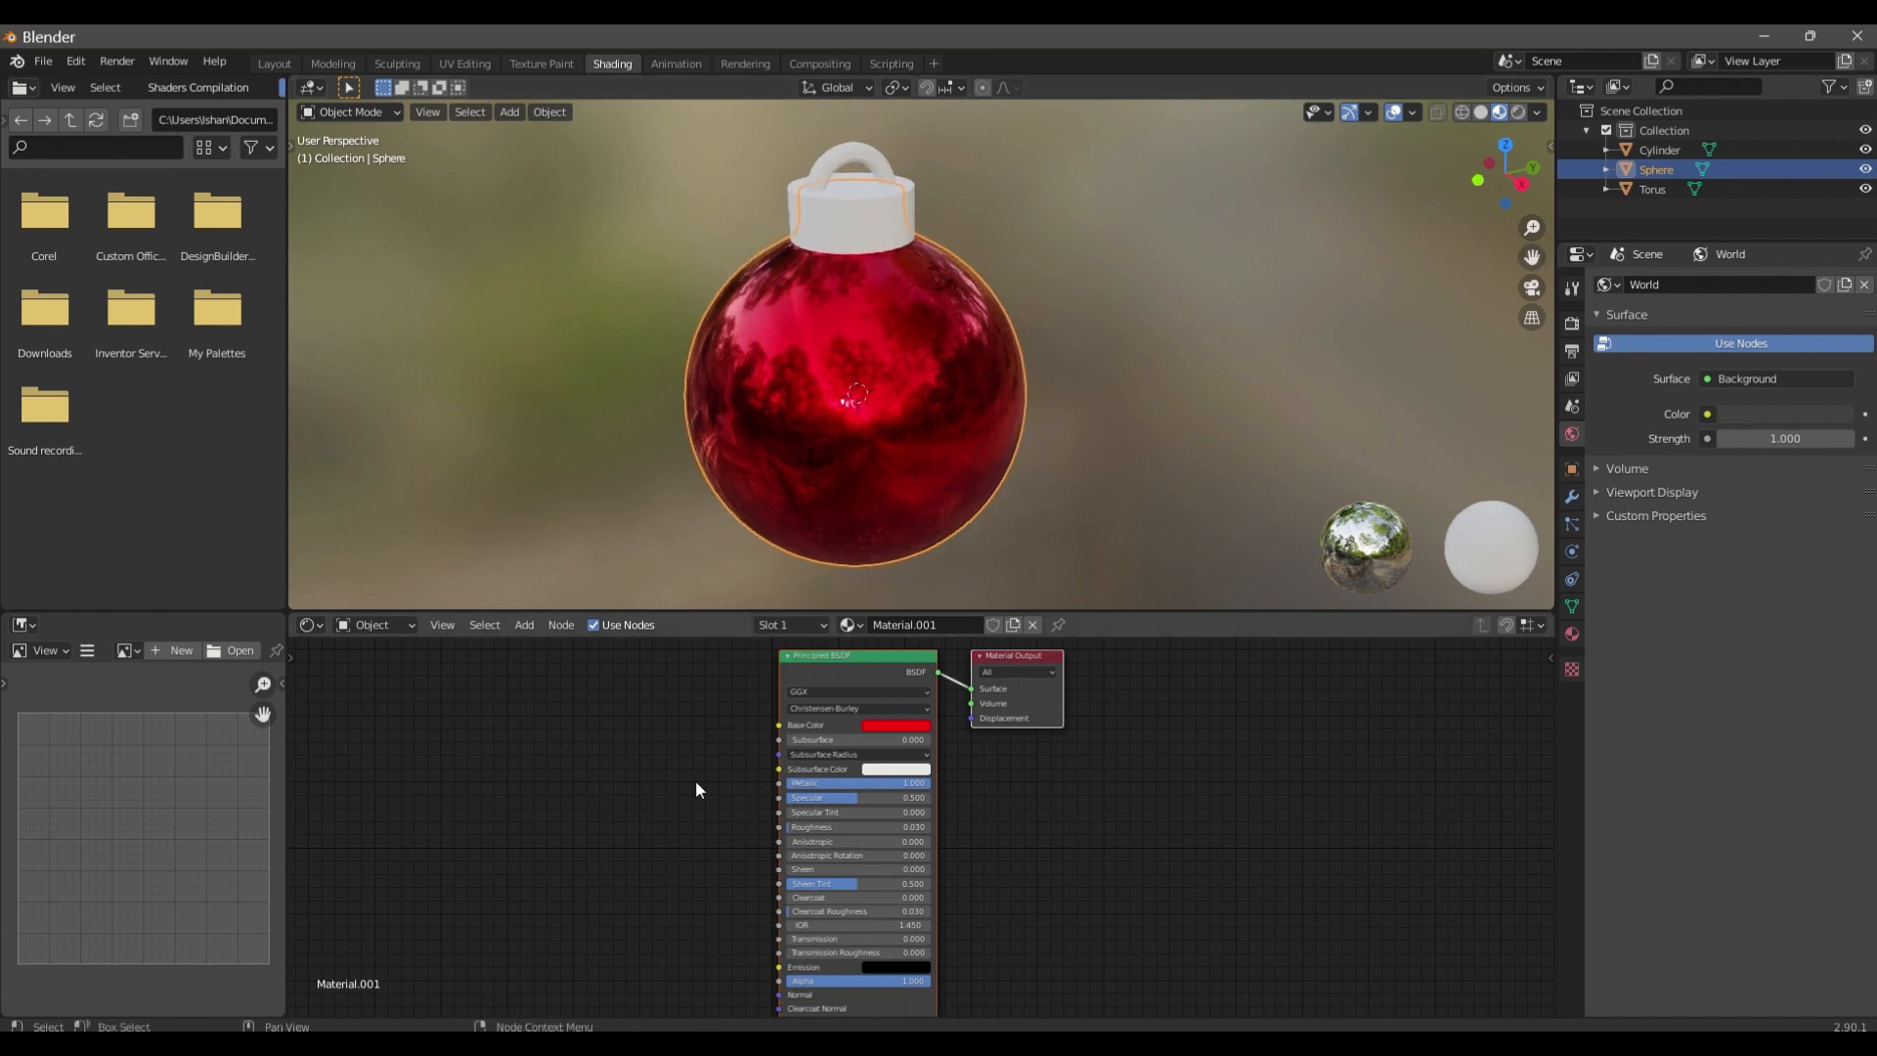
- Shade the cap cylinder and the half-torus loop smooth, and deselect them
{"action": "left_click", "coordinate": [278, 63]}
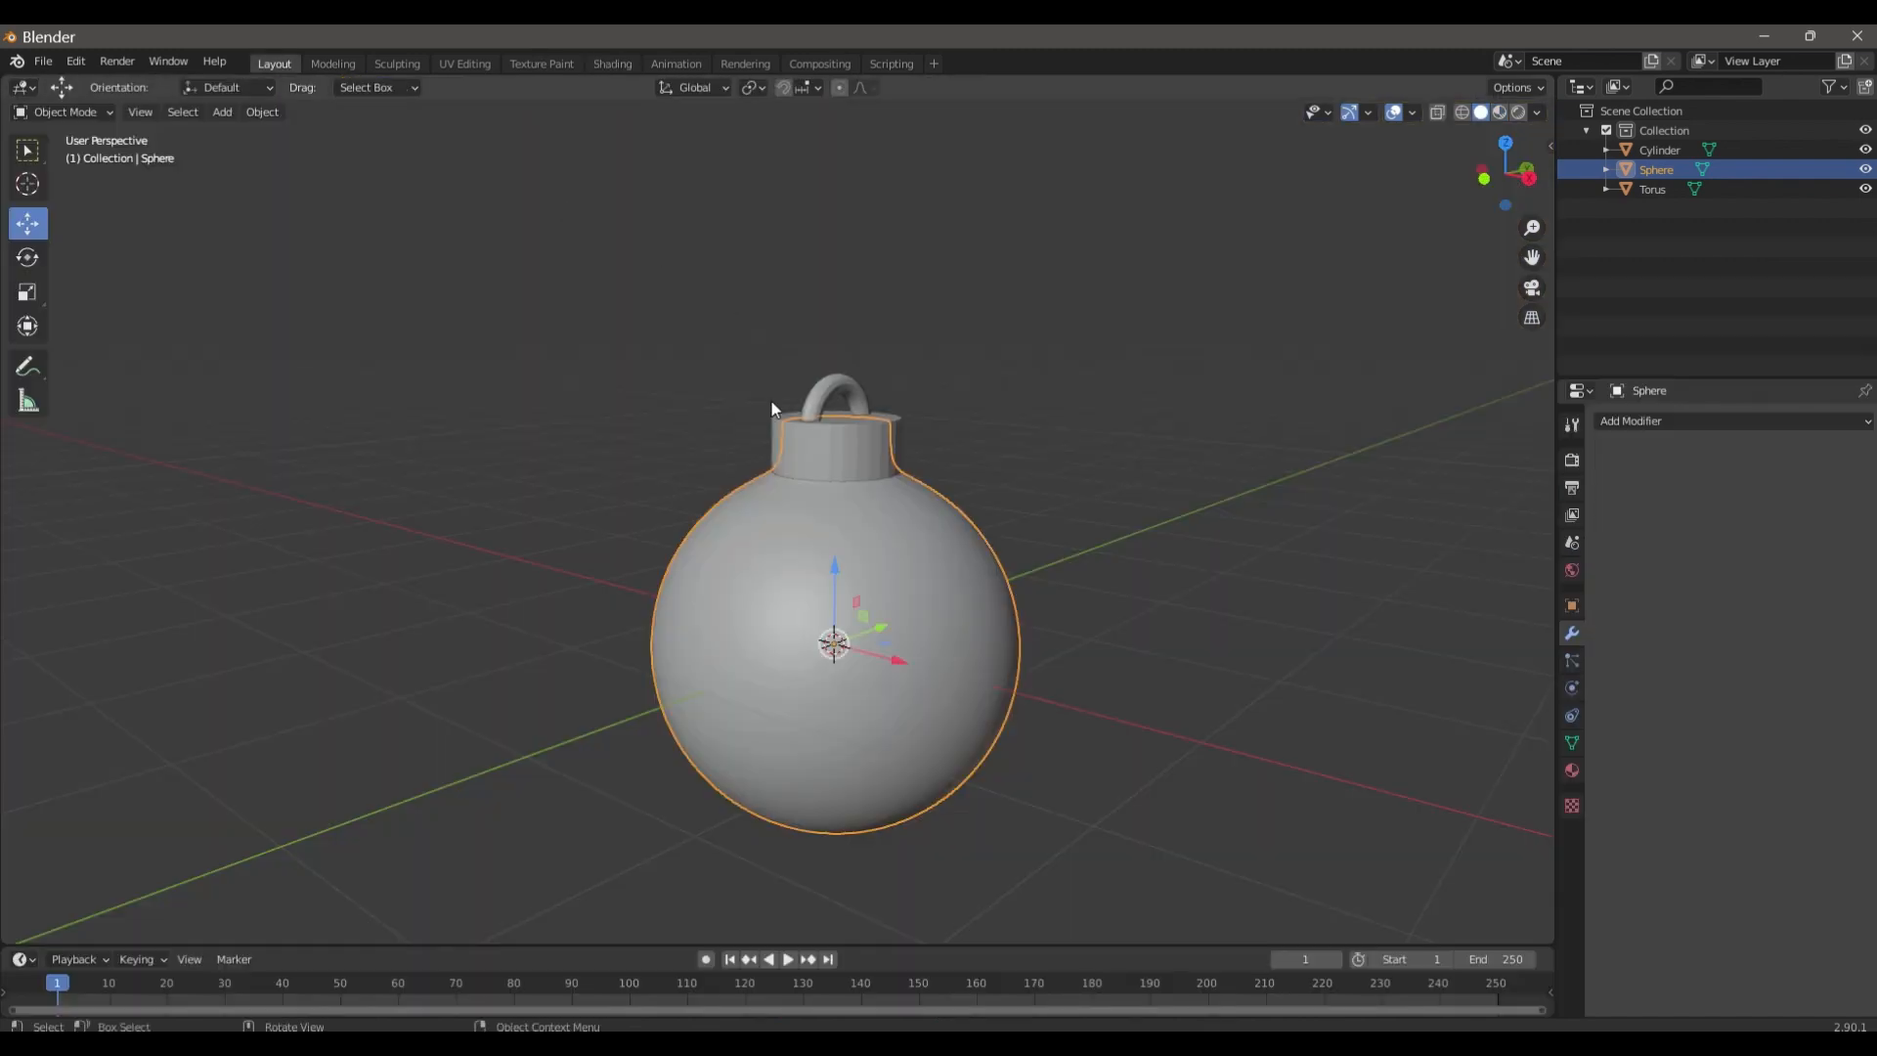
{"action": "left_click", "coordinate": [849, 446]}
{"action": "right_click", "coordinate": [849, 446]}
{"action": "left_click", "coordinate": [846, 448]}
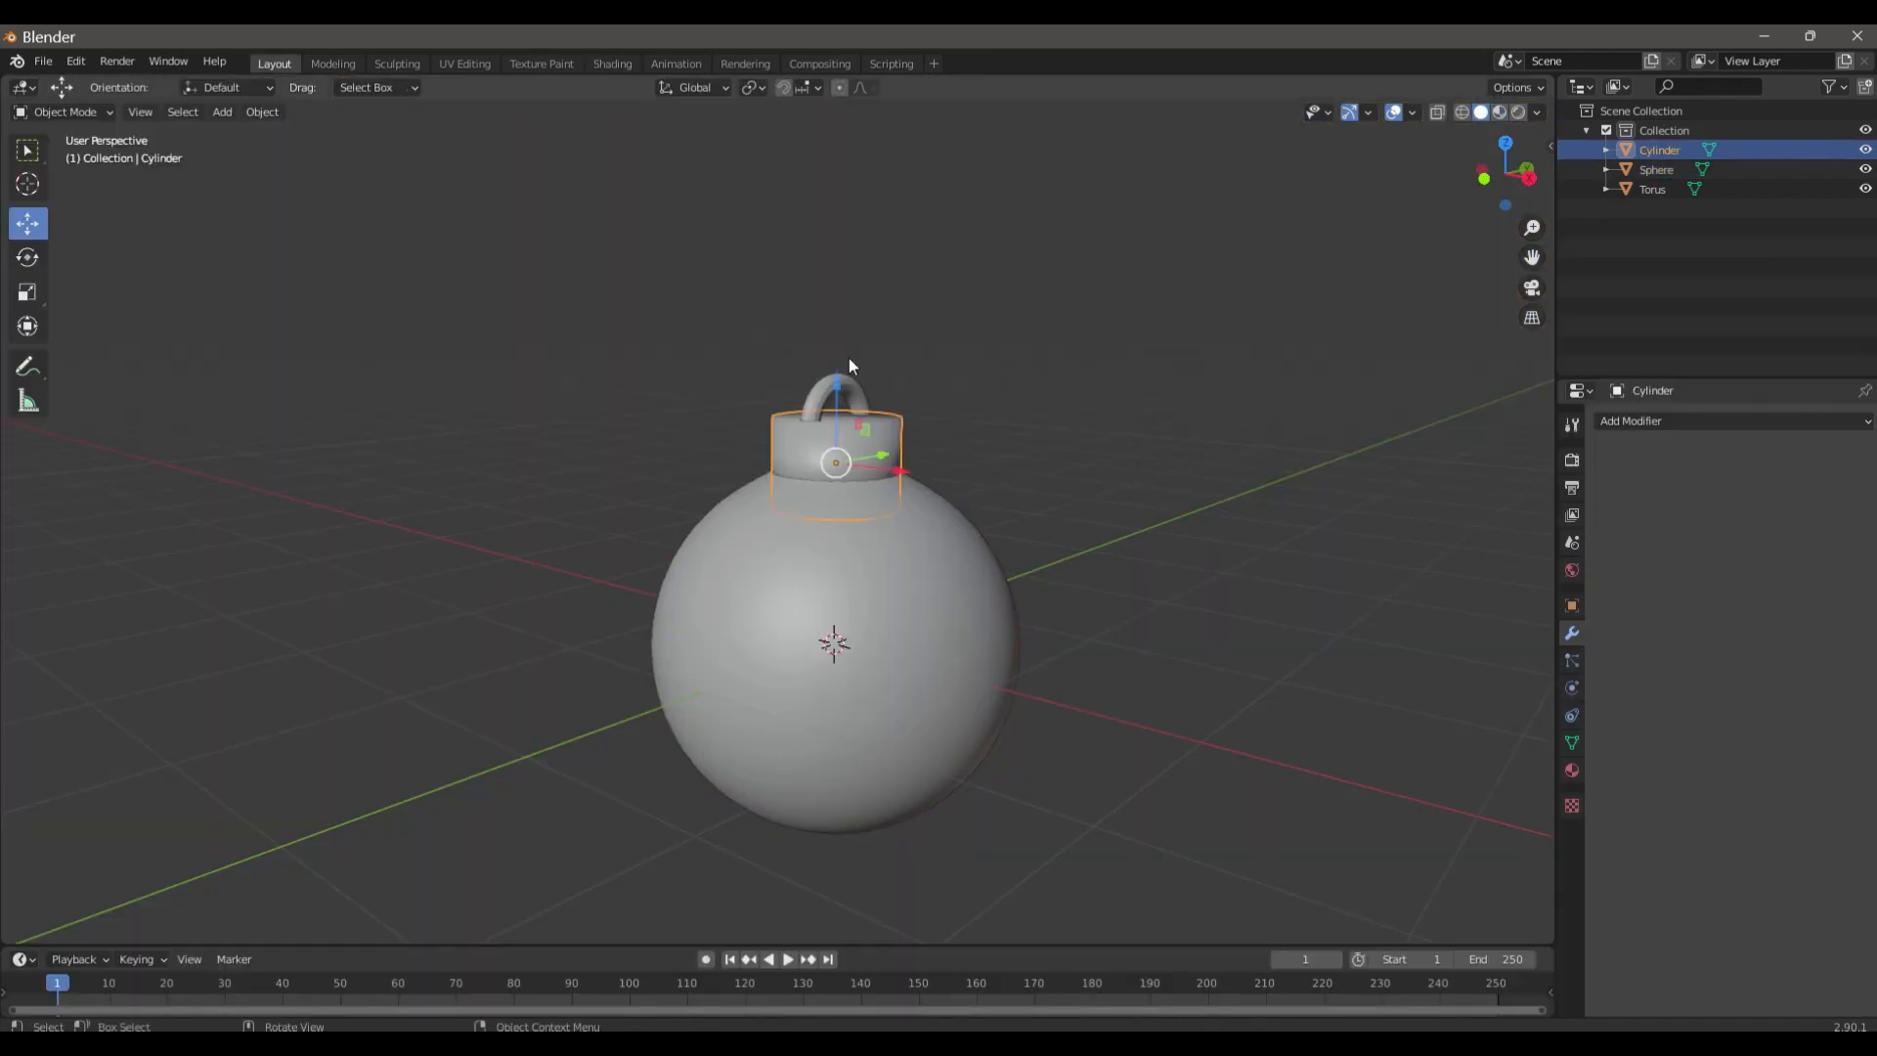
{"action": "left_click", "coordinate": [852, 378]}
{"action": "left_click", "coordinate": [847, 383]}
{"action": "right_click", "coordinate": [847, 383]}
{"action": "left_click", "coordinate": [808, 385]}
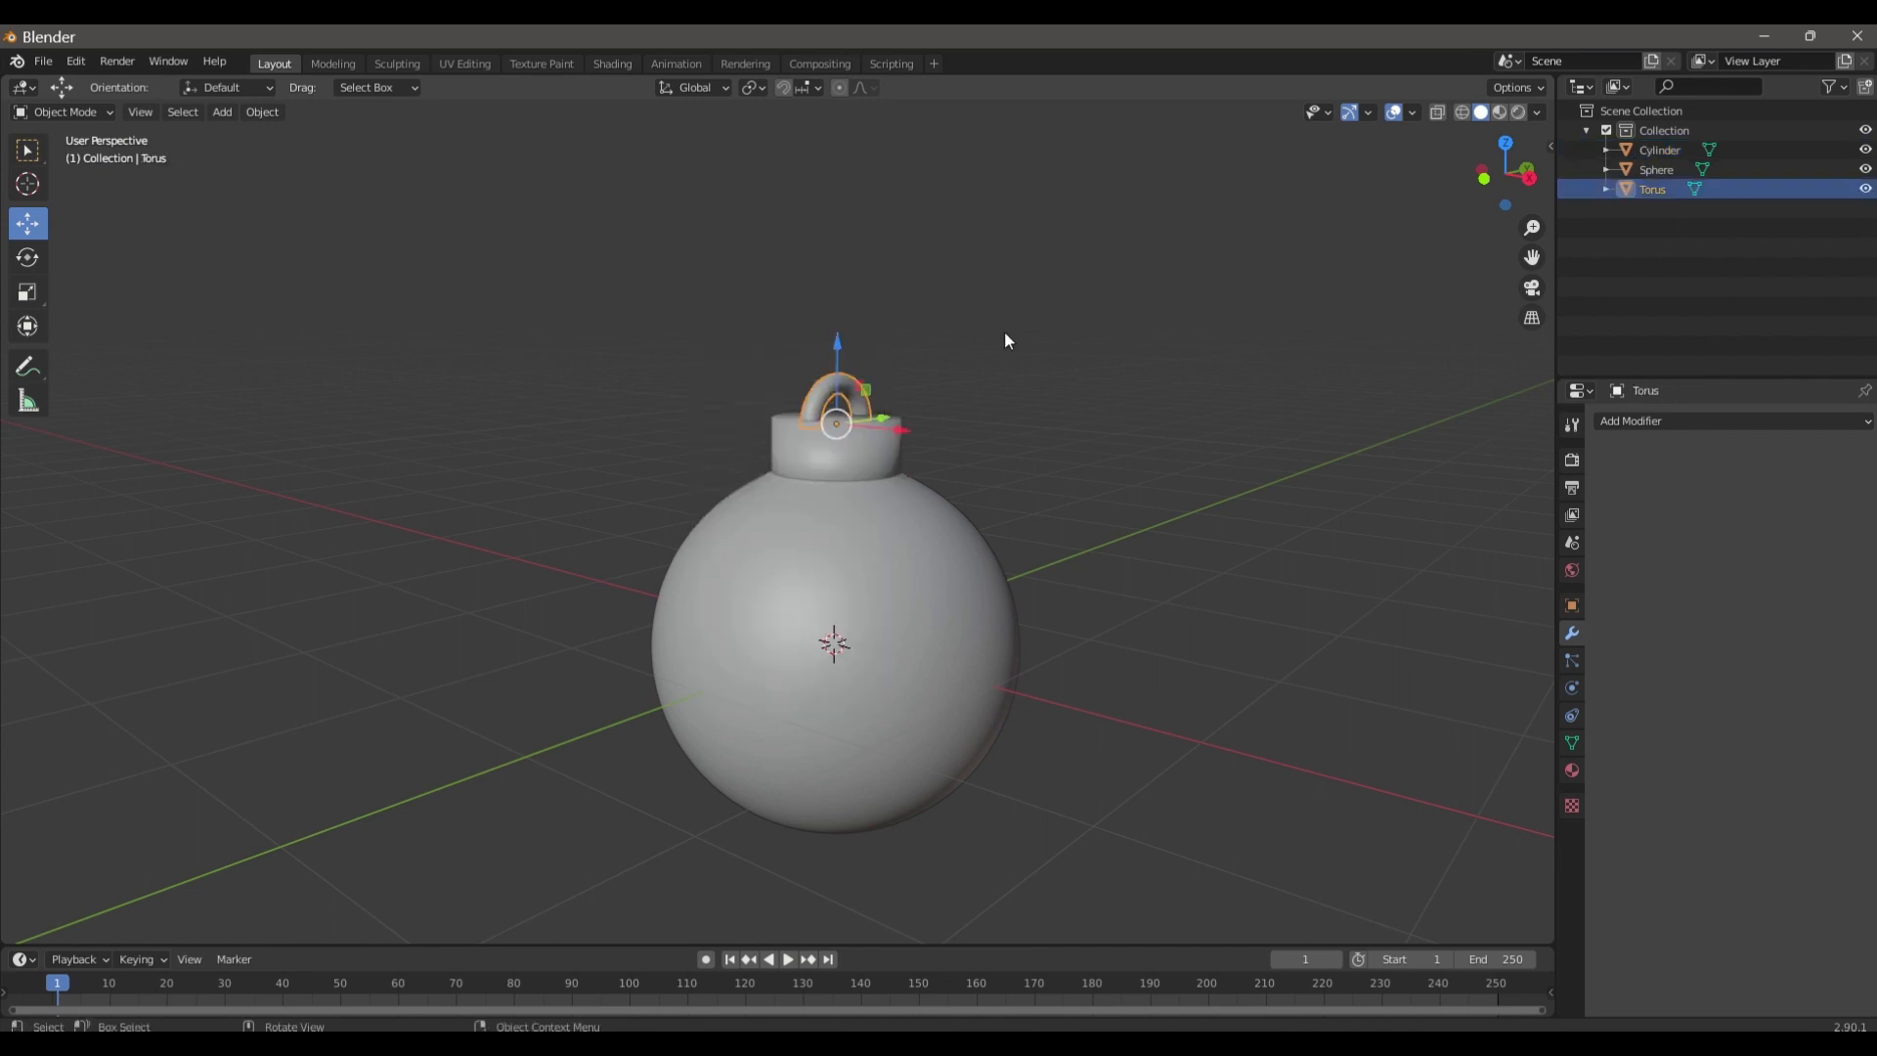
{"action": "left_click", "coordinate": [538, 188]}
- Give the cap cylinder a new material with a golden yellow base color
{"action": "left_click", "coordinate": [613, 63]}
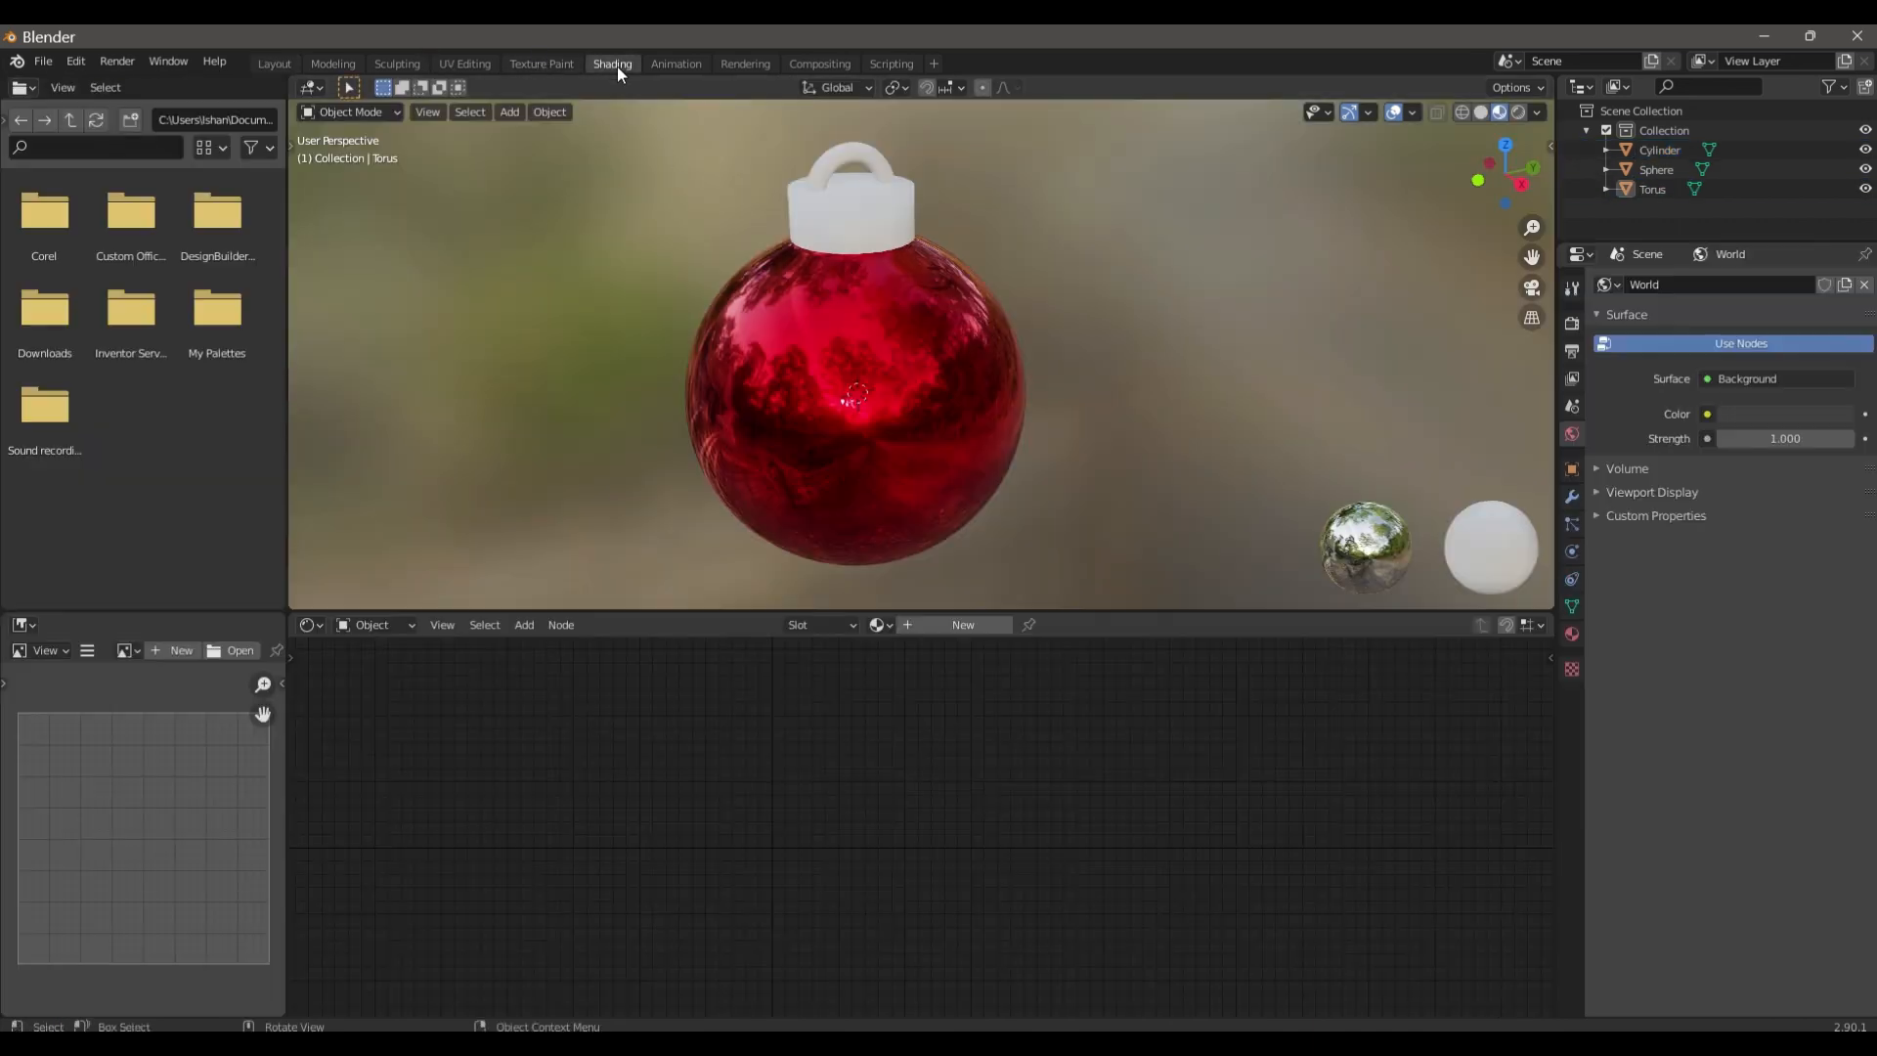
{"action": "left_click", "coordinate": [894, 217]}
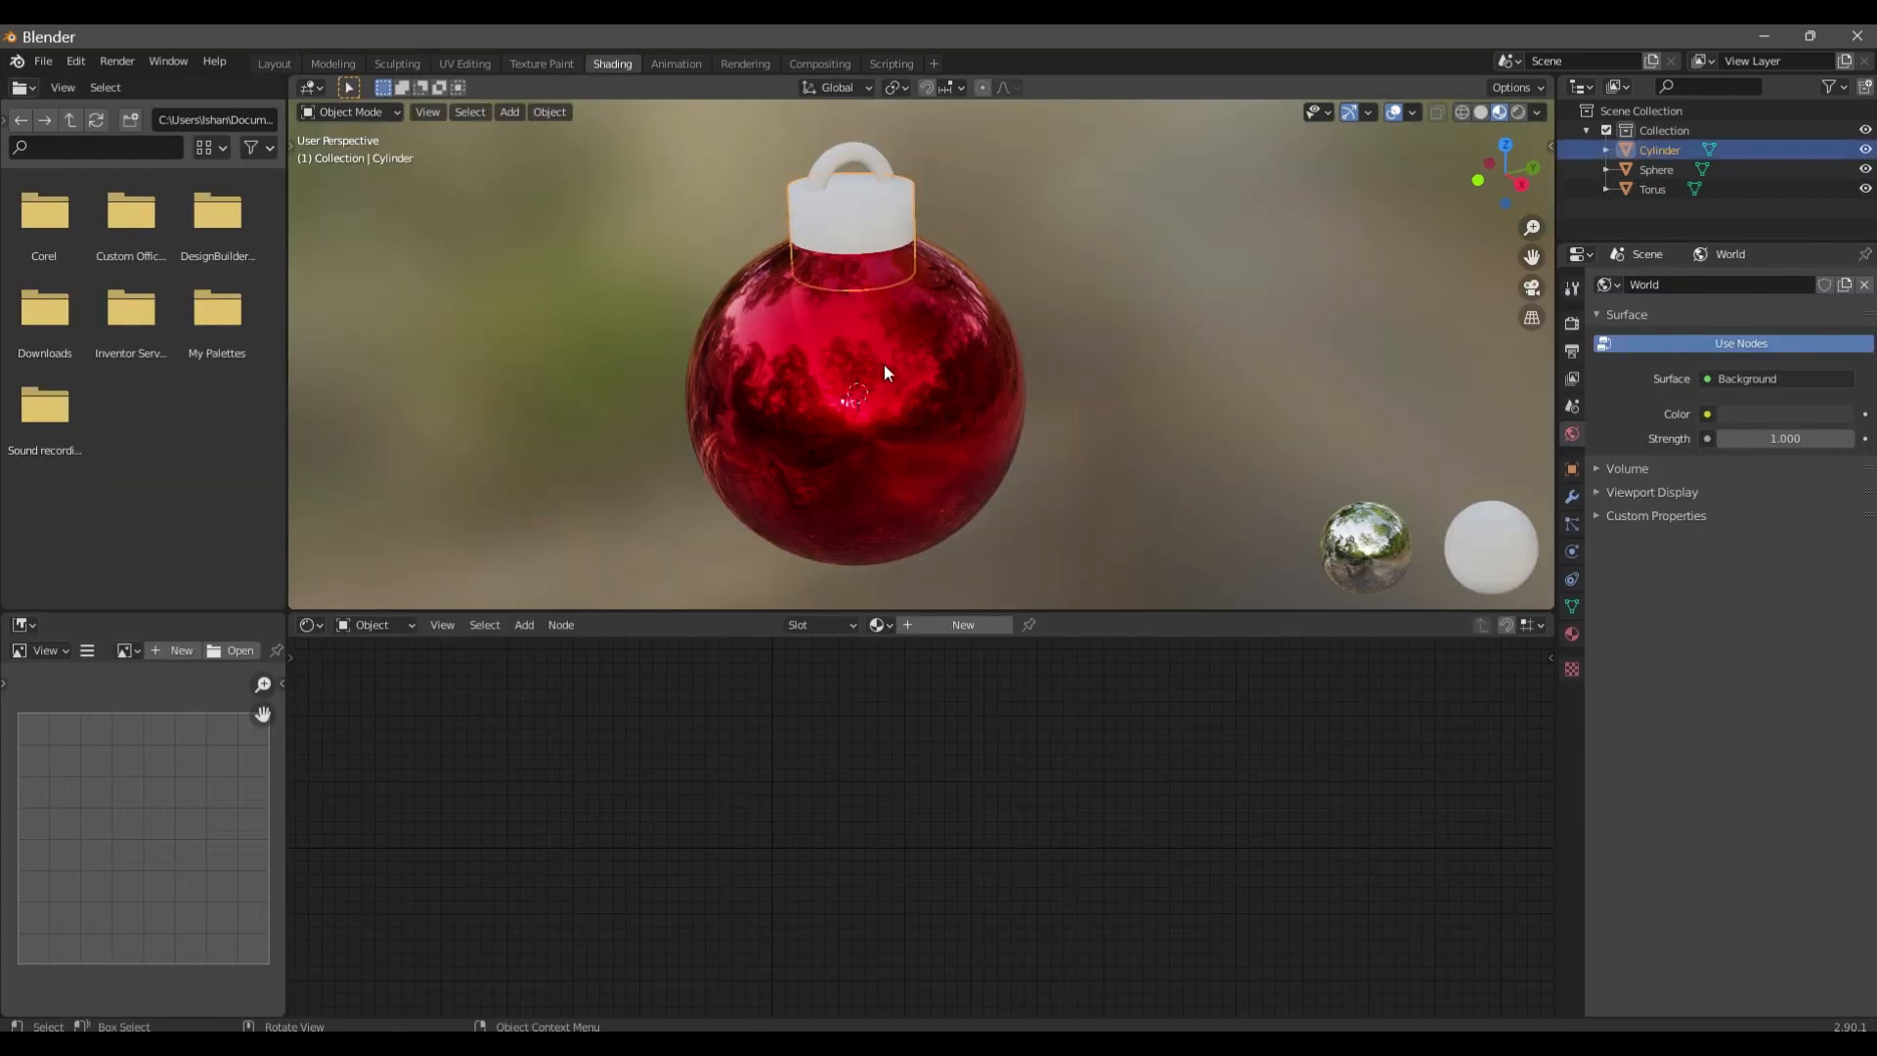
{"action": "left_click", "coordinate": [945, 626]}
{"action": "left_click", "coordinate": [896, 724]}
{"action": "mouse_move", "coordinate": [932, 598]}
{"action": "left_mouse_down"}
{"action": "mouse_move", "coordinate": [879, 612]}
{"action": "mouse_move", "coordinate": [894, 608]}
{"action": "left_mouse_up"}
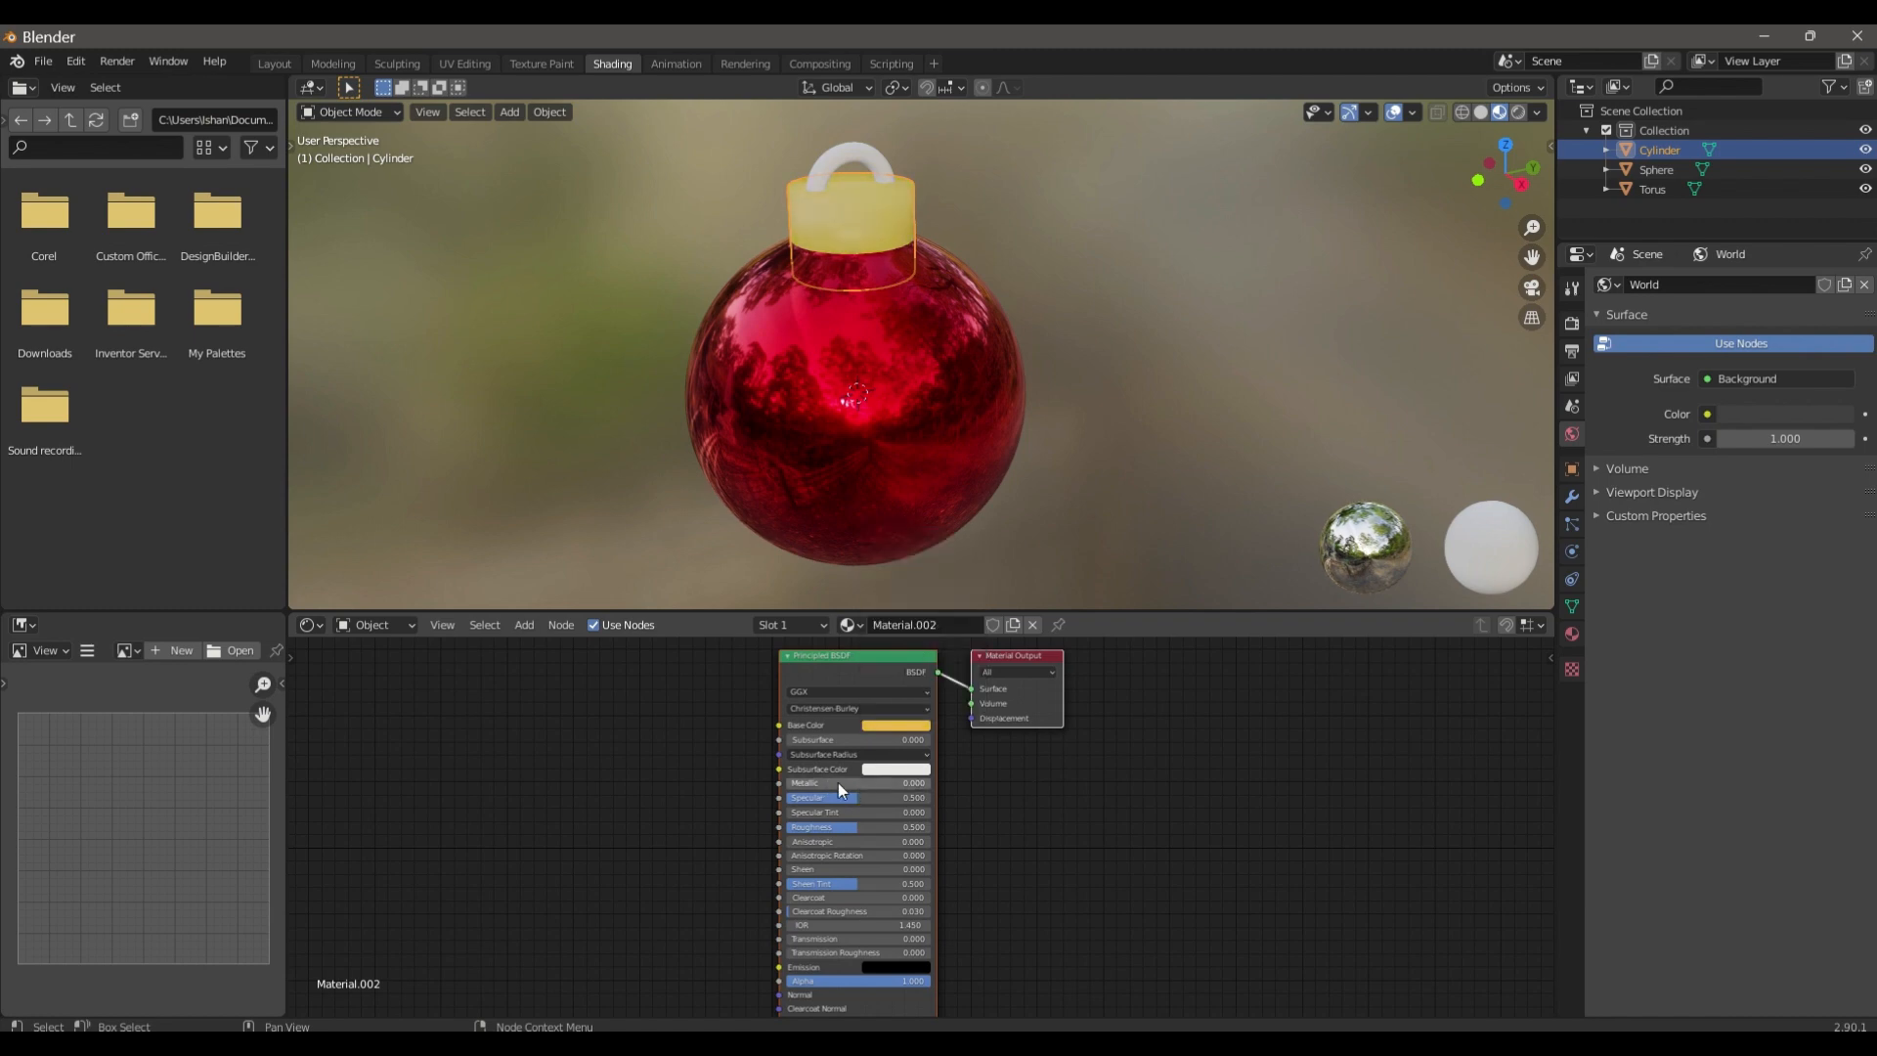
- Set the cap material's Metallic to 0.973 and Roughness to 0.186, and add a Noise Texture node beside the shader
{"action": "left_click_drag", "start_coordinate": [821, 782], "coordinate": [860, 827]}
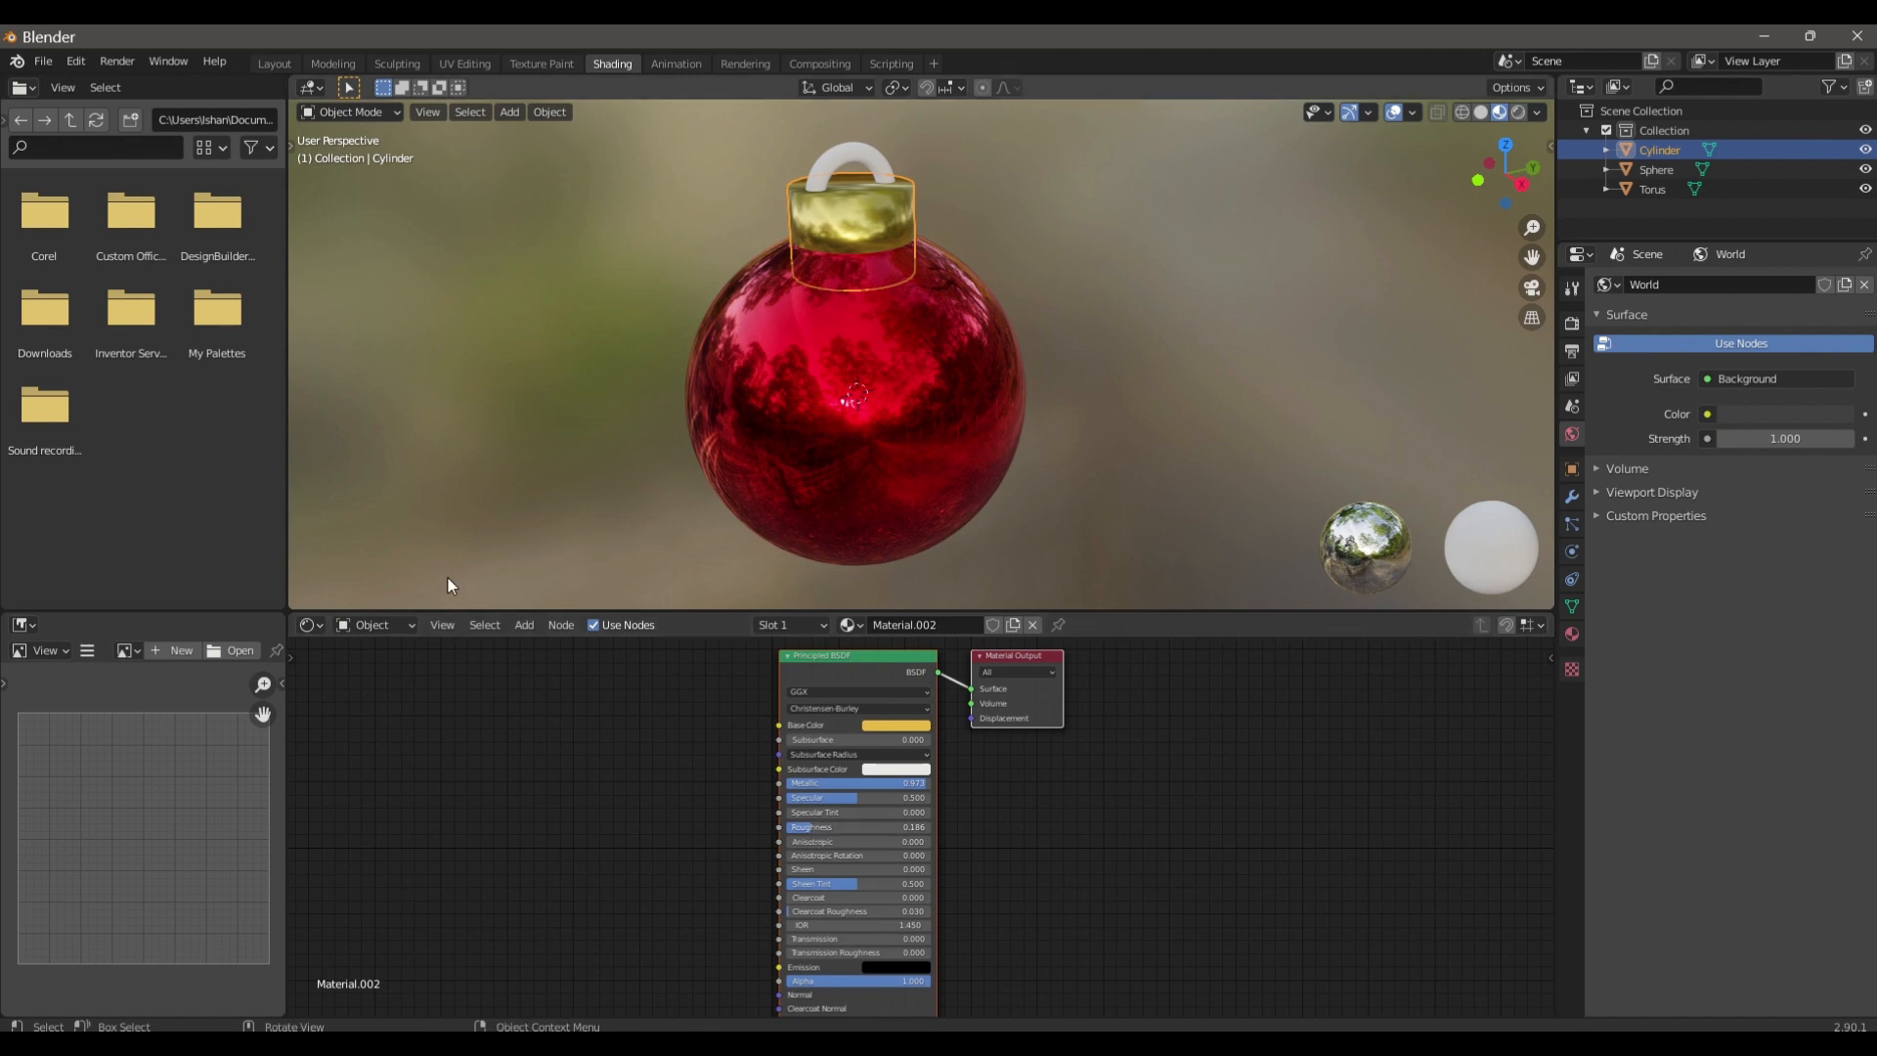
{"action": "left_click", "coordinate": [533, 626]}
{"action": "mouse_move", "coordinate": [567, 711]}
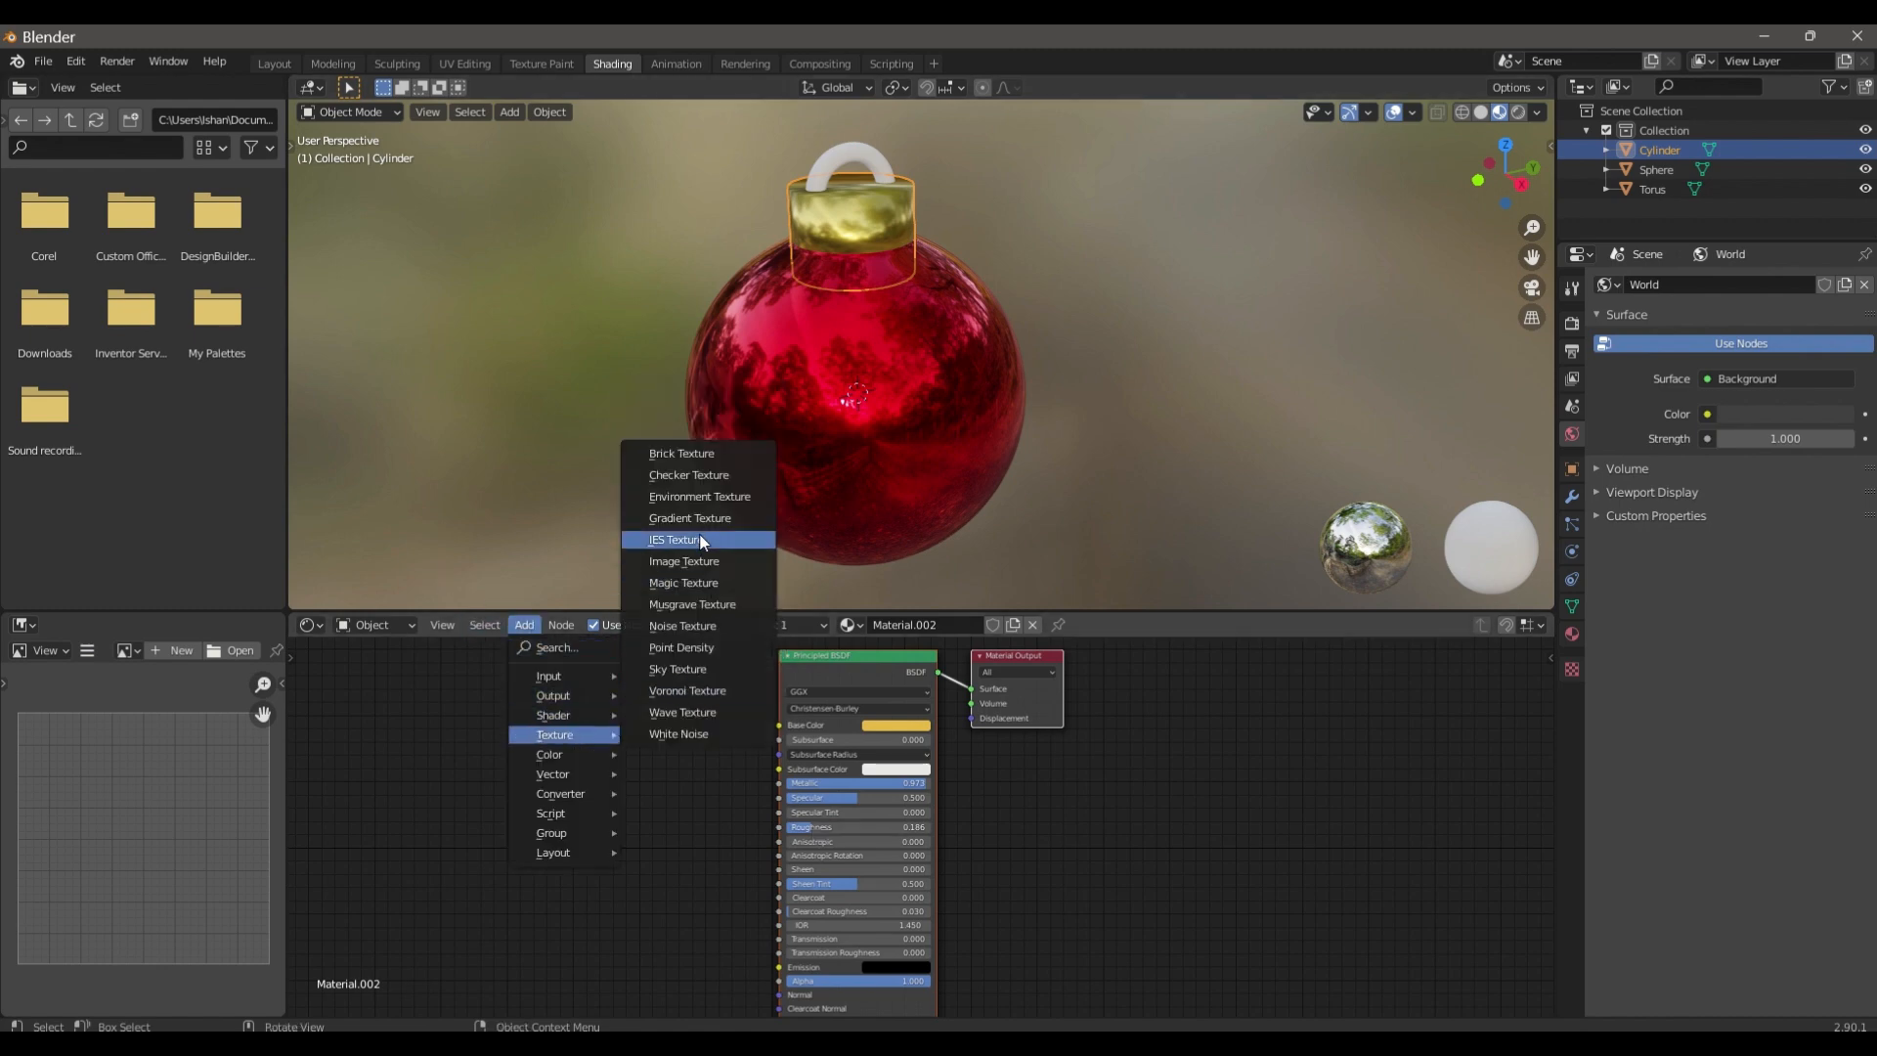
{"action": "left_click", "coordinate": [682, 626]}
{"action": "left_click", "coordinate": [469, 728]}
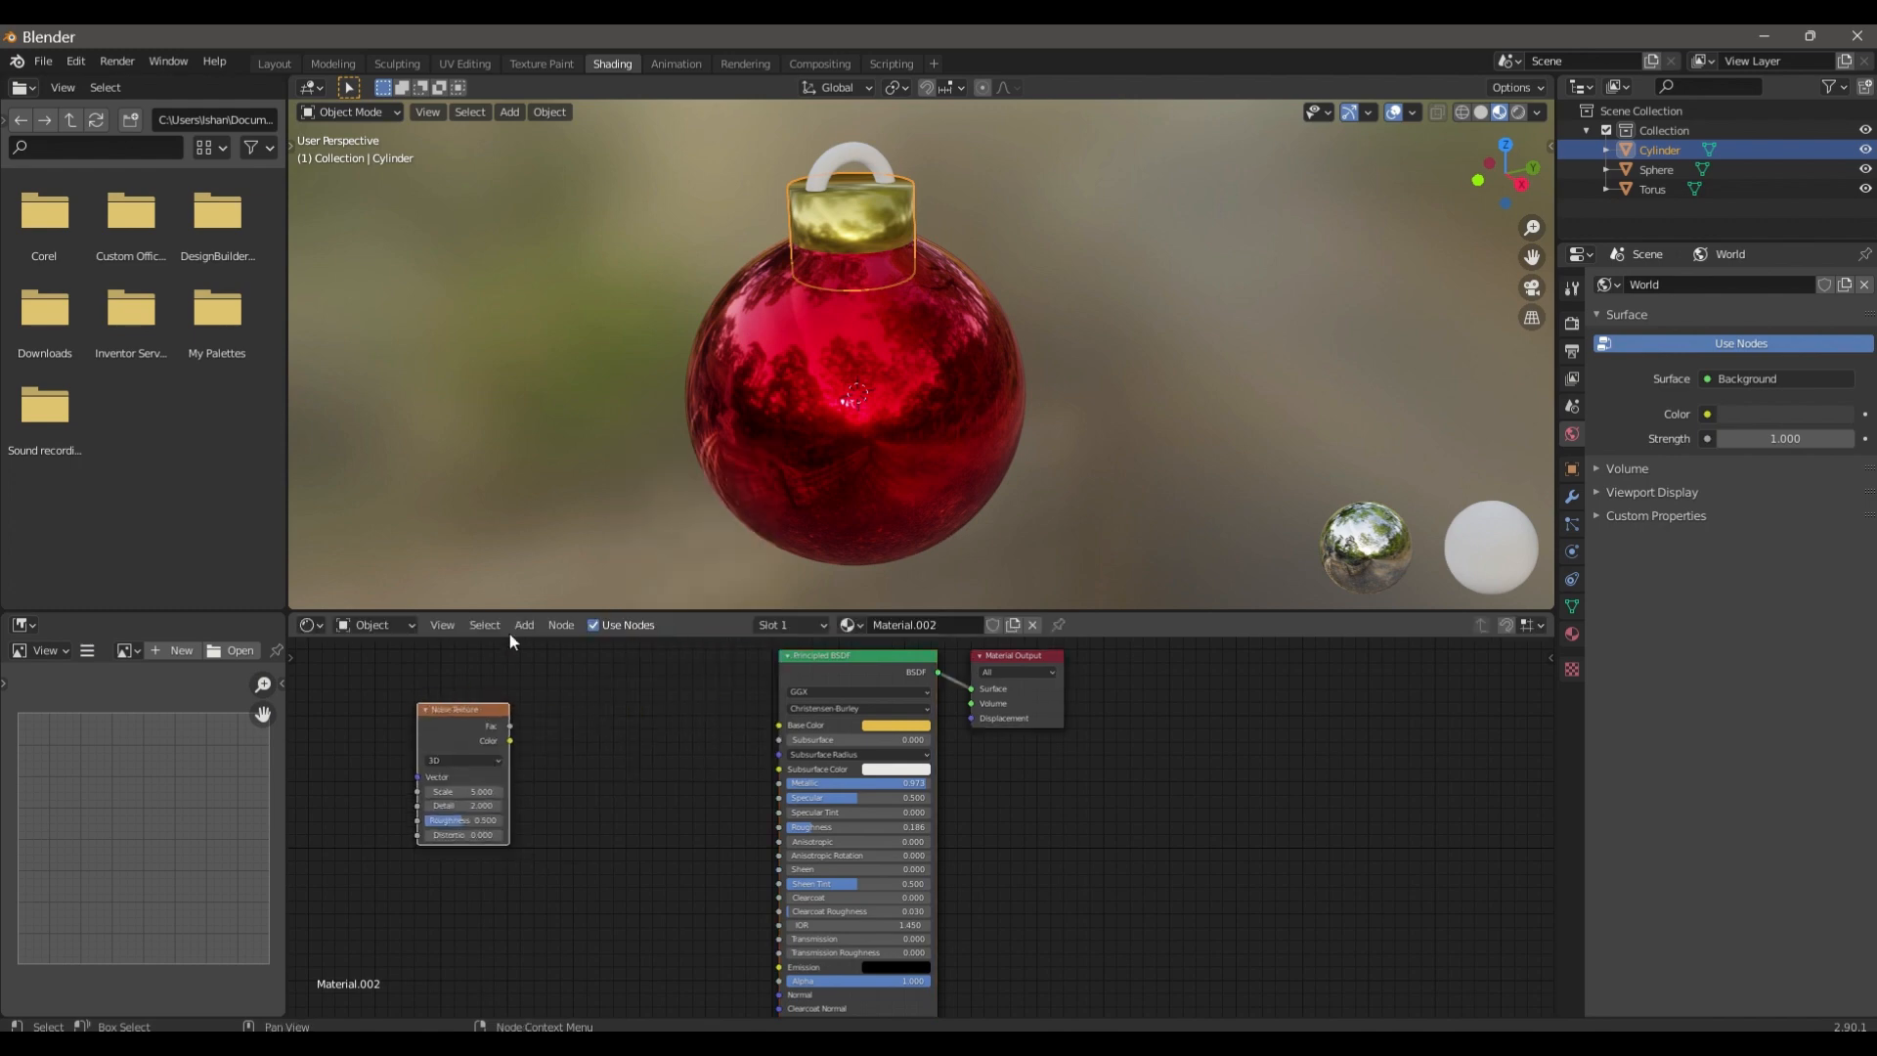
- Add a Bump node, feeding the noise Color into its Height and its Normal output into the Principled BSDF's Normal
{"action": "left_click", "coordinate": [523, 625]}
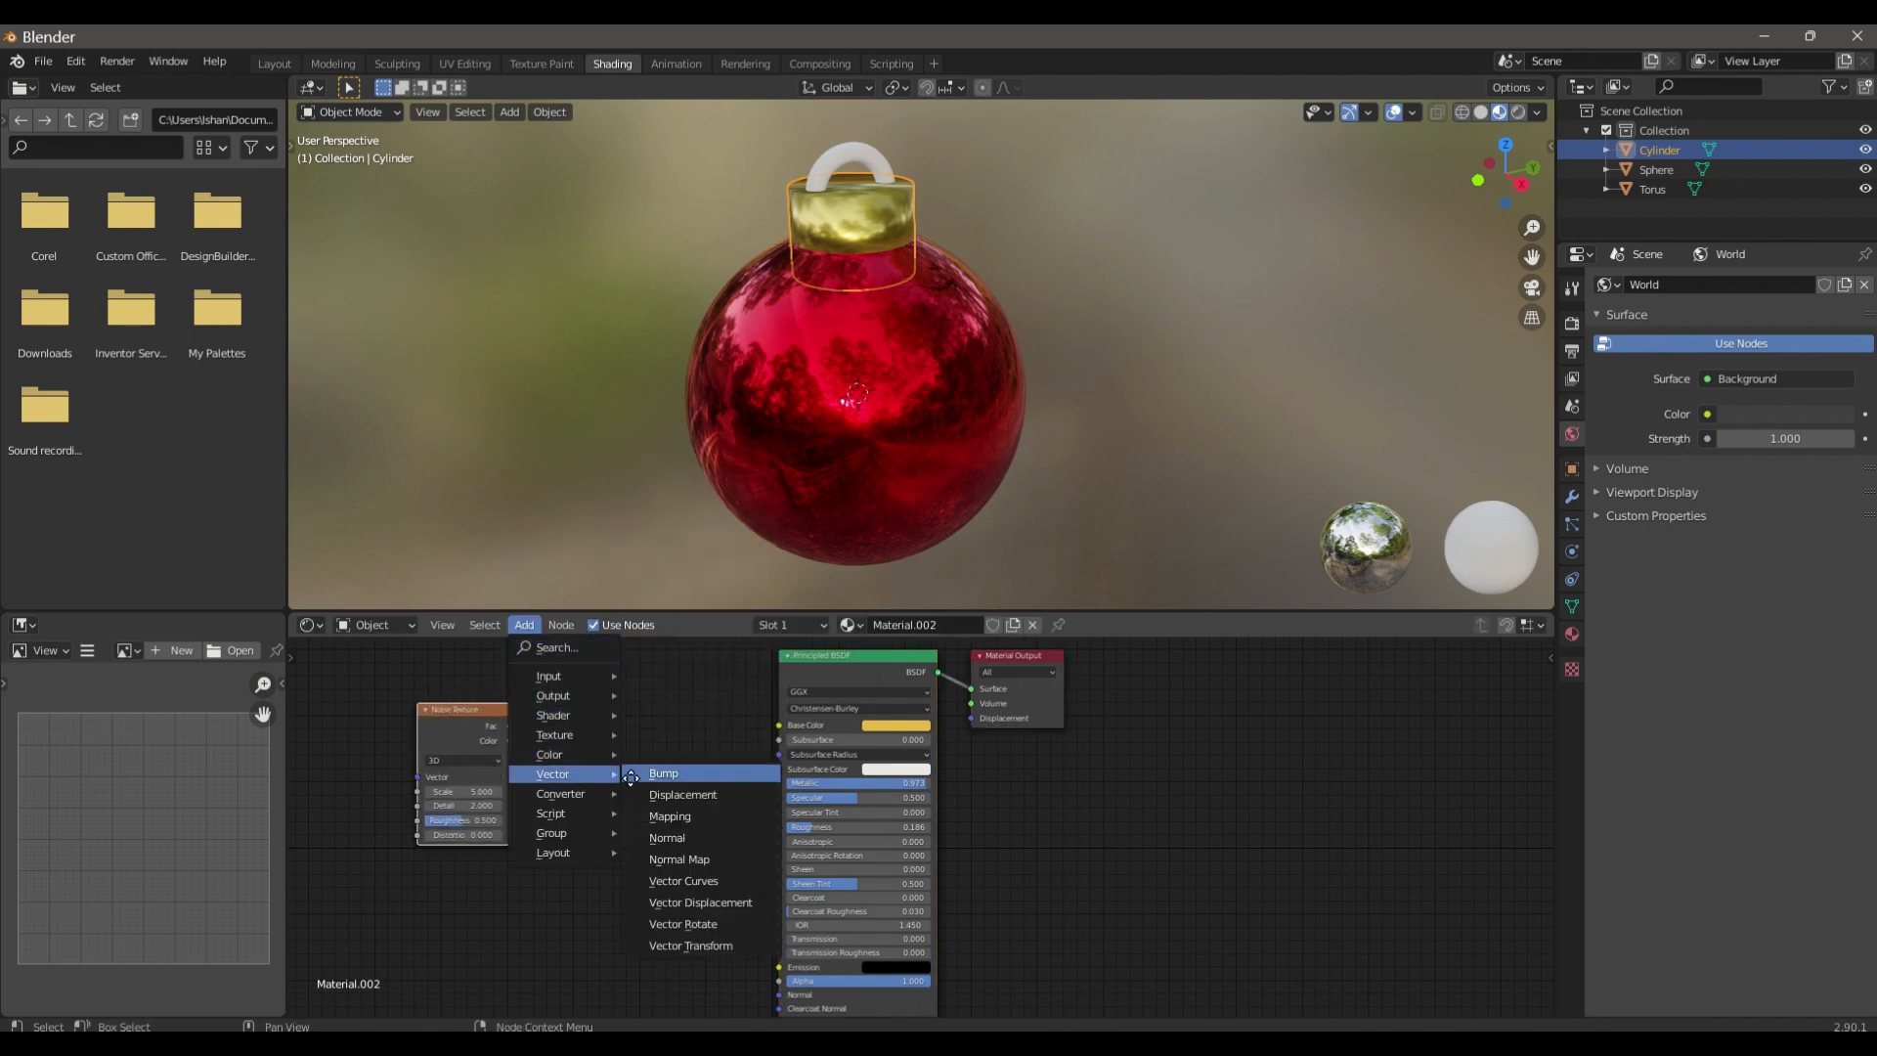
{"action": "left_click", "coordinate": [631, 777]}
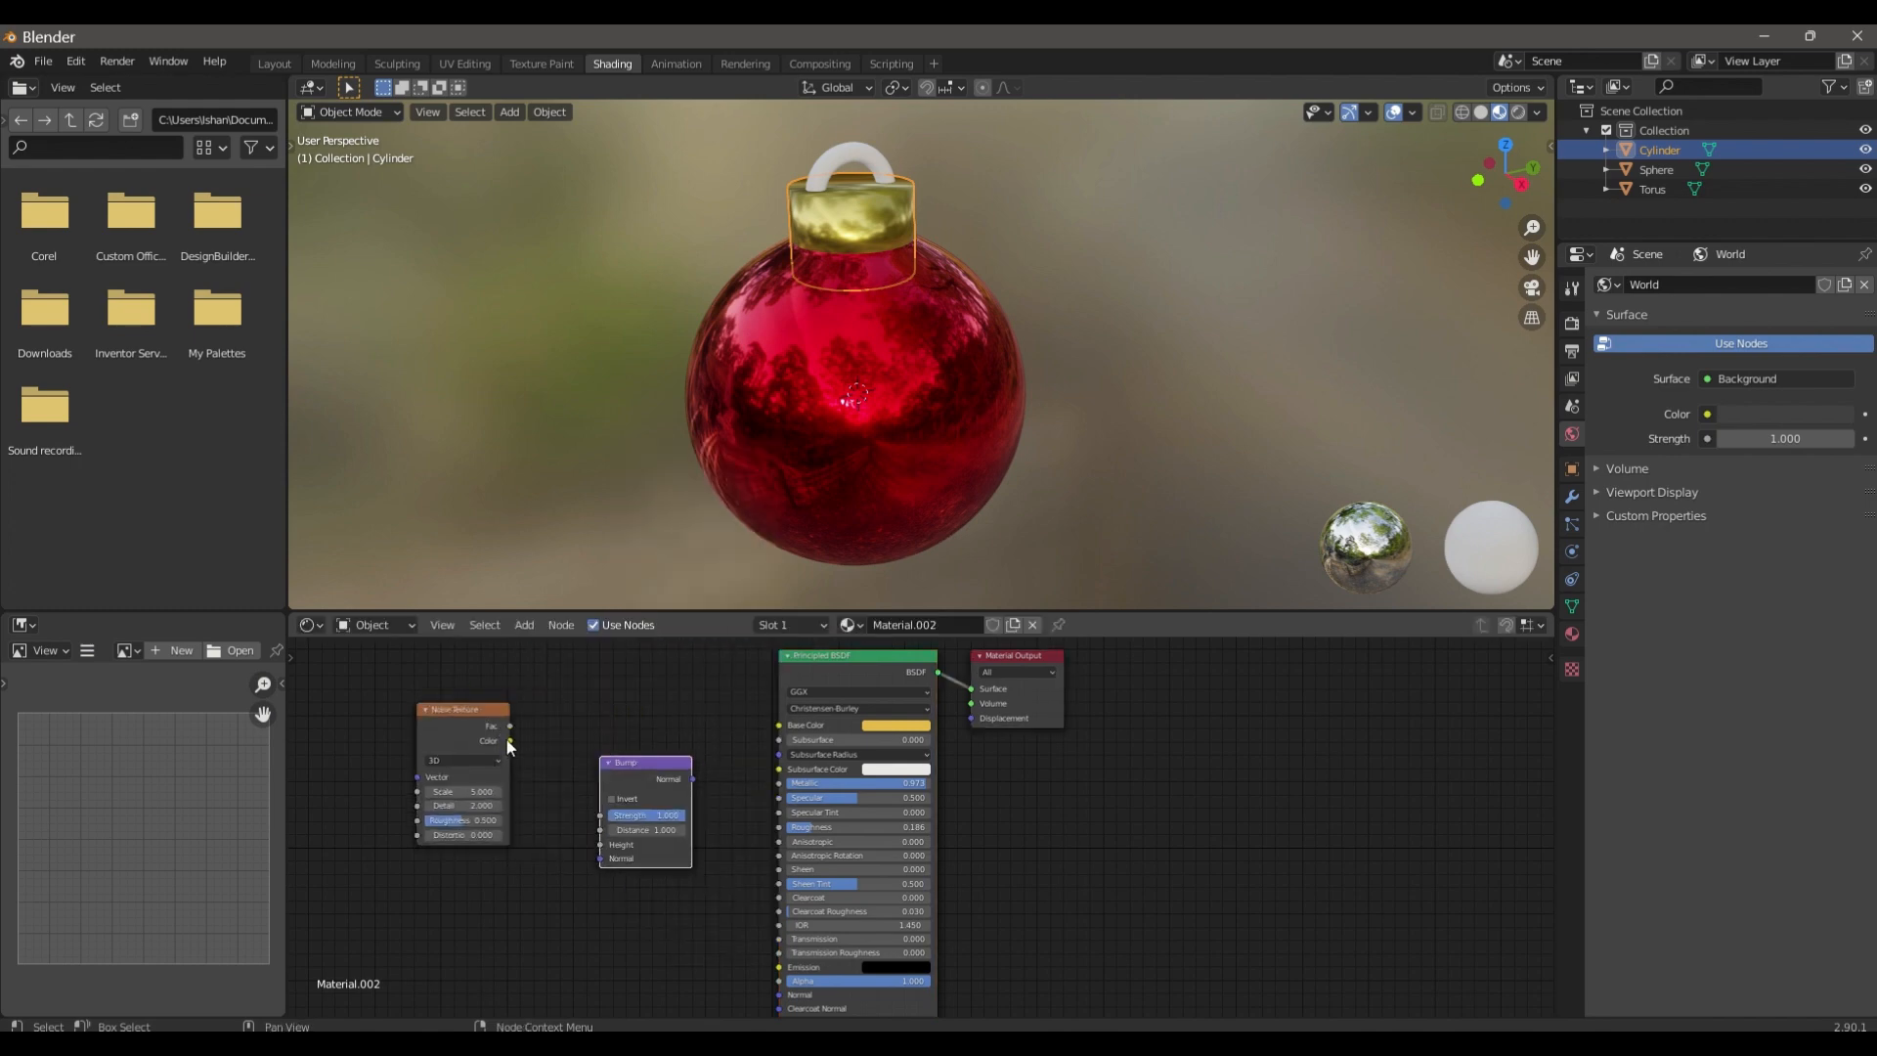
{"action": "left_click_drag", "start_coordinate": [508, 740], "coordinate": [600, 843]}
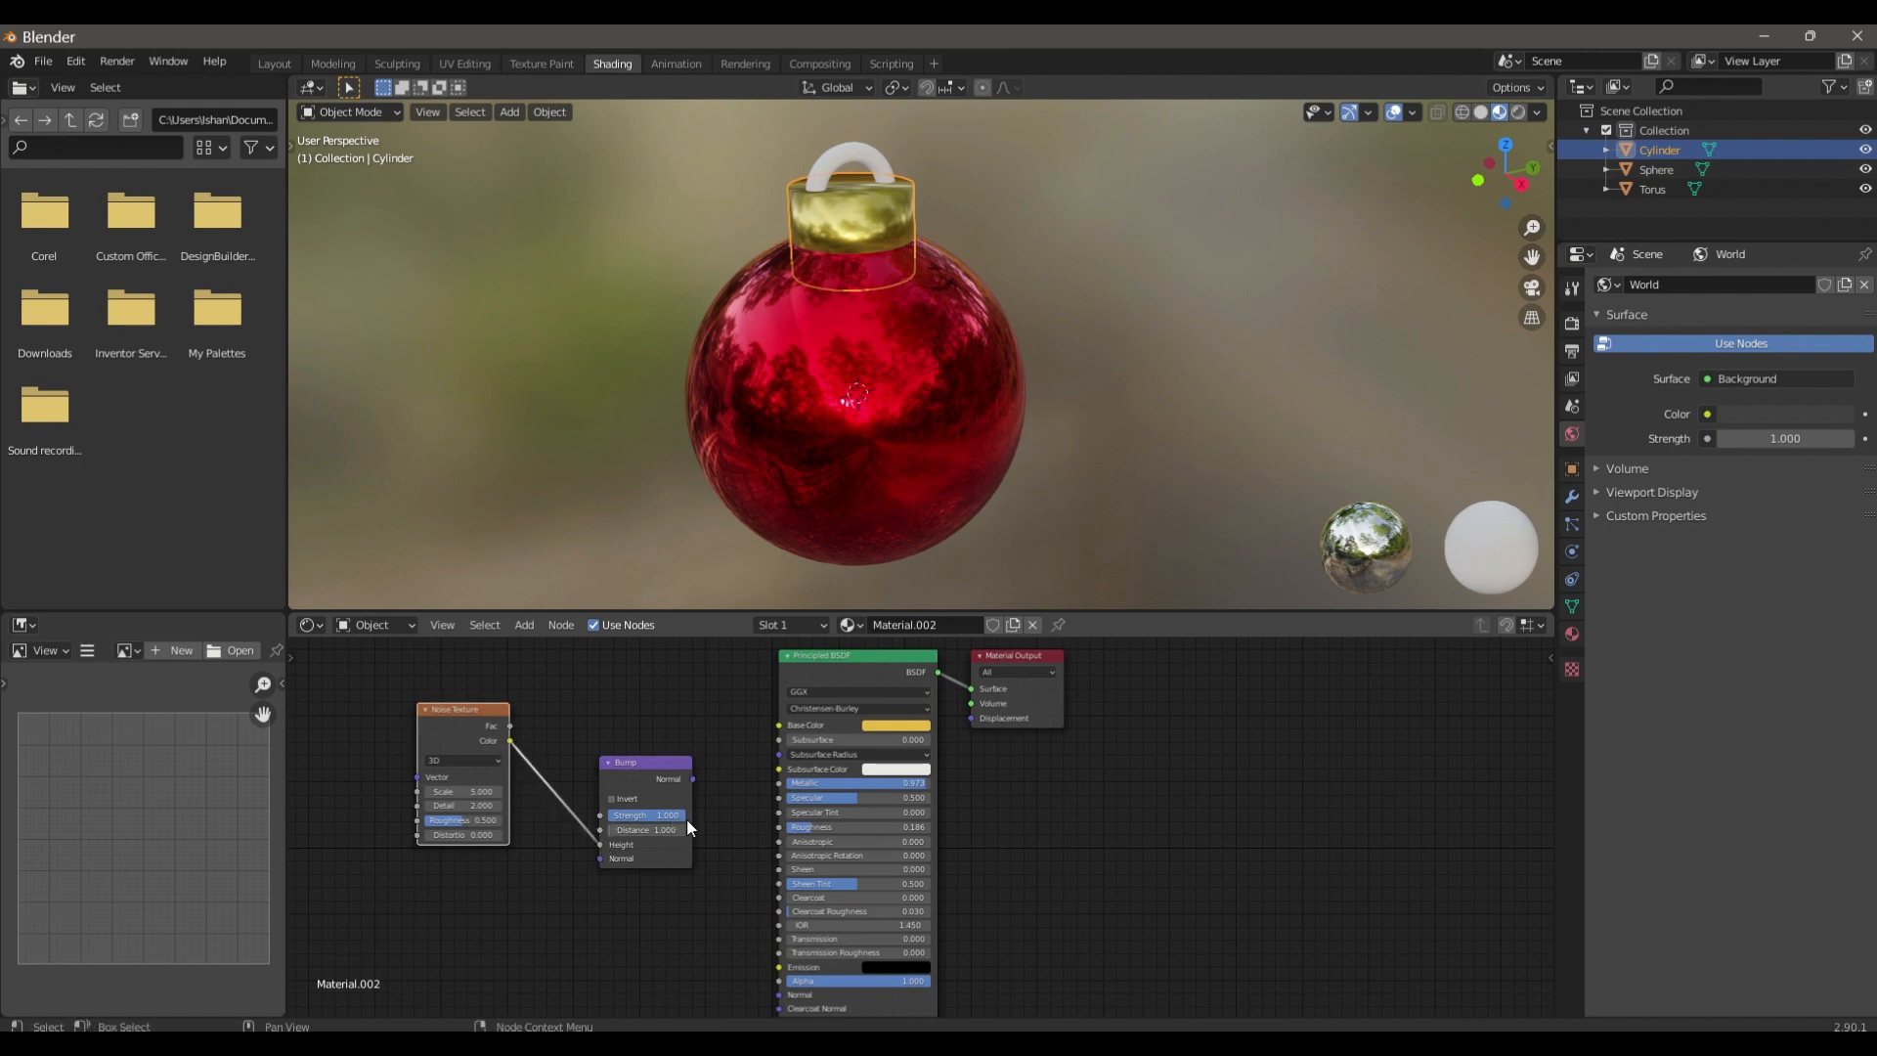
{"action": "left_click_drag", "start_coordinate": [696, 782], "coordinate": [777, 995]}
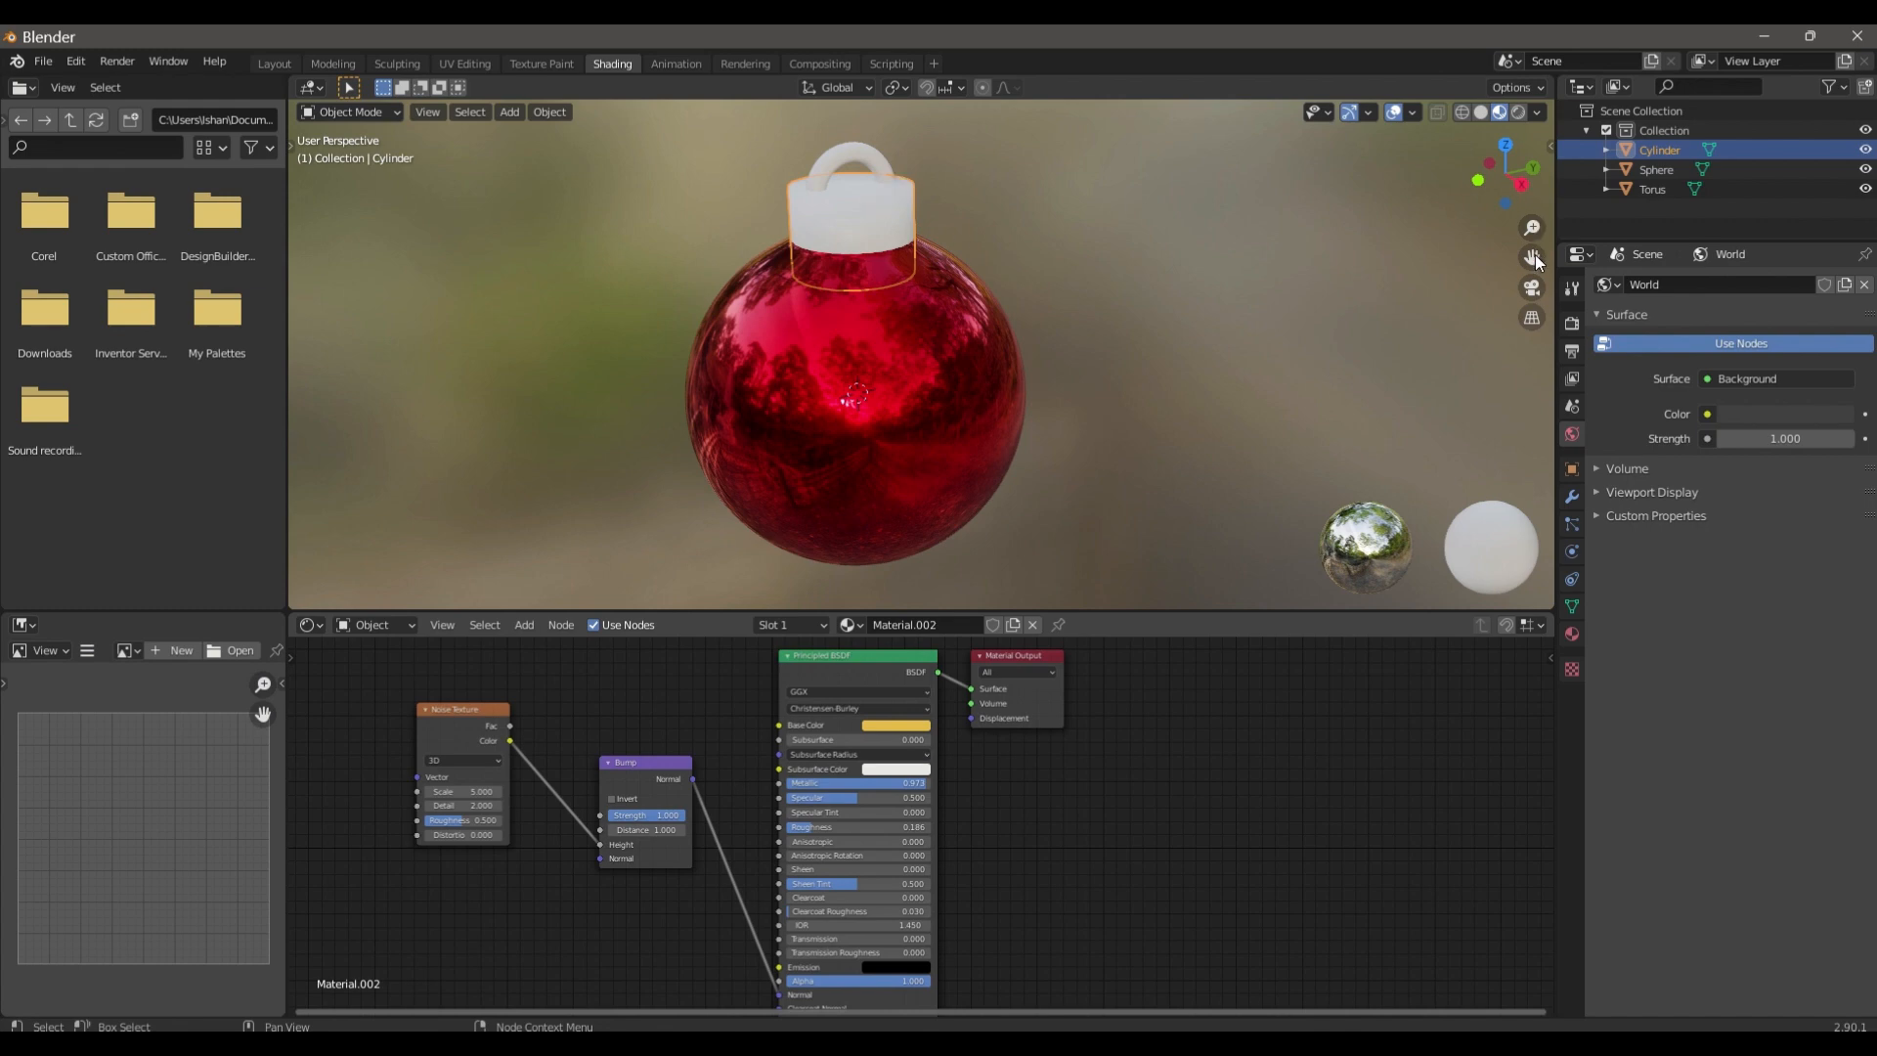
- Set the Noise Texture's Scale to 19.3, Roughness to 0.475 and Distortion to 3.1, and the Bump Strength to 0.242
{"action": "scroll", "coordinate": [942, 831], "scroll_direction": "up", "scroll_amount": 1}
{"action": "scroll", "coordinate": [775, 344], "scroll_direction": "up", "scroll_amount": 3}
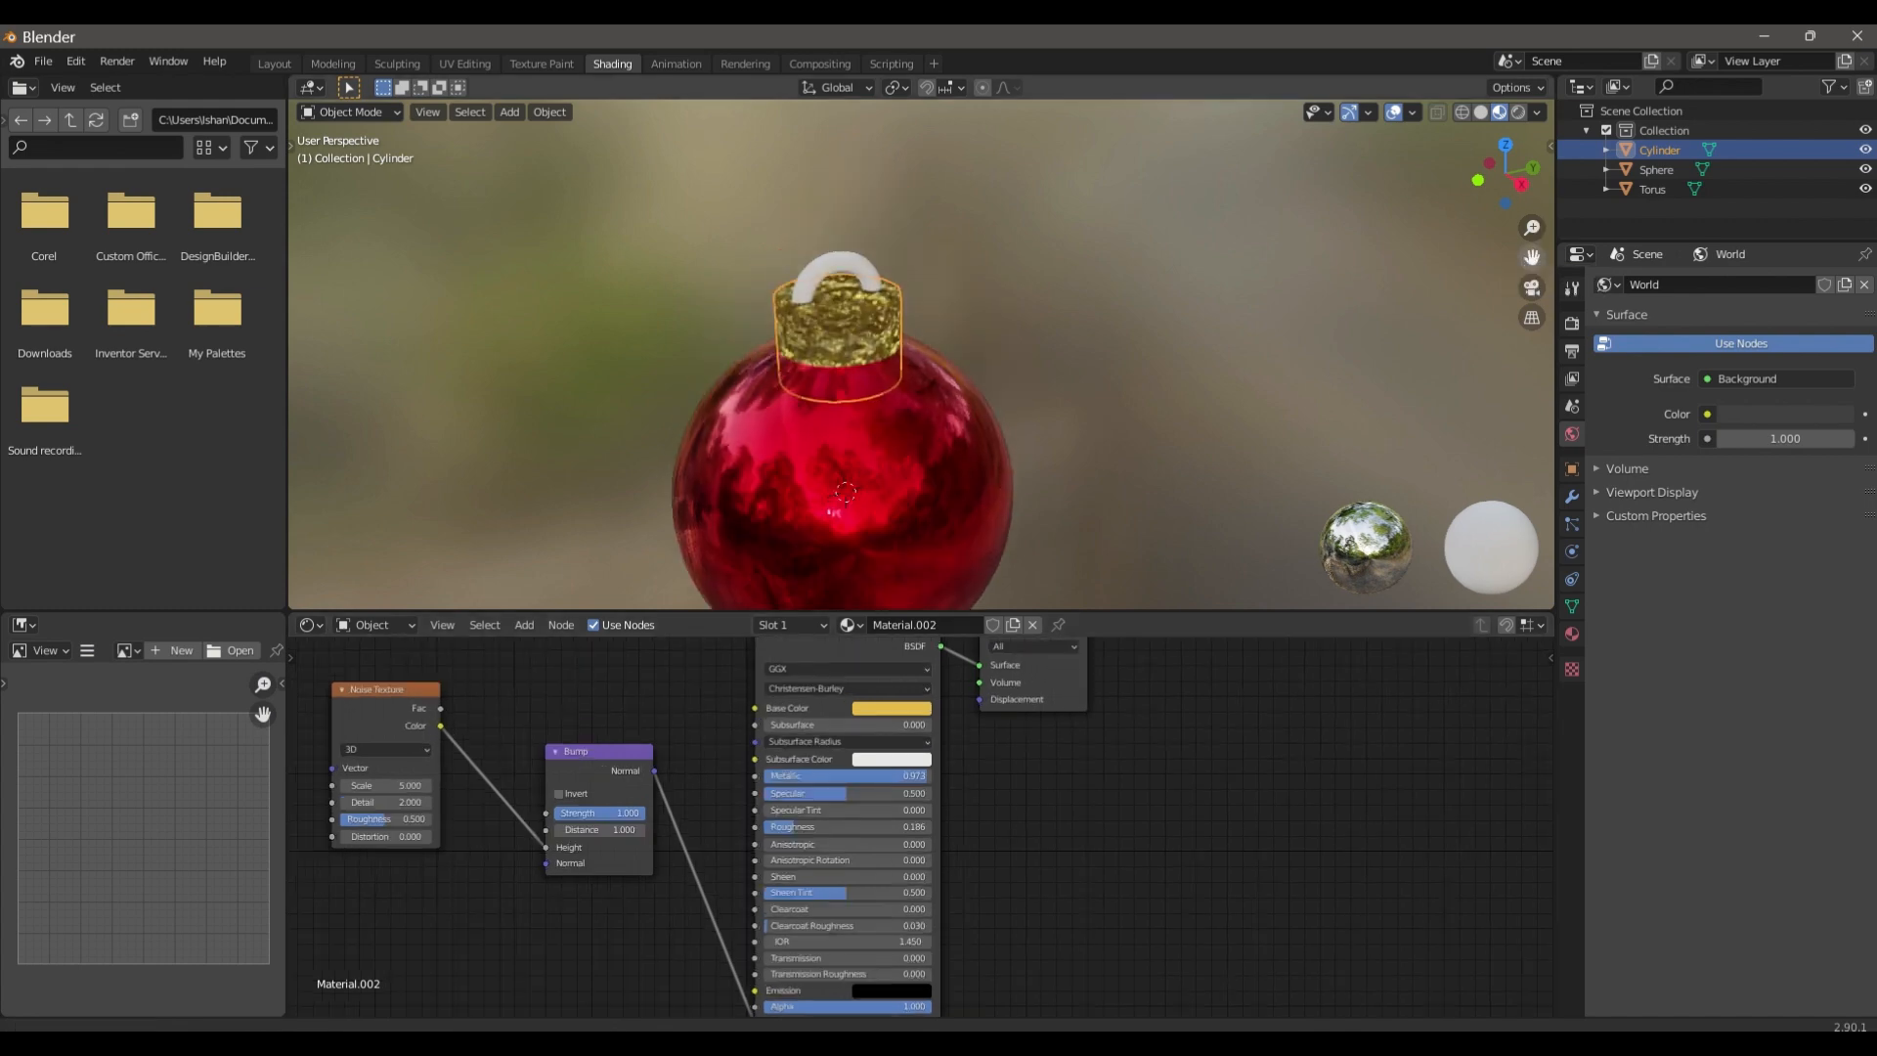
{"action": "scroll", "coordinate": [775, 344], "scroll_direction": "up", "scroll_amount": 5}
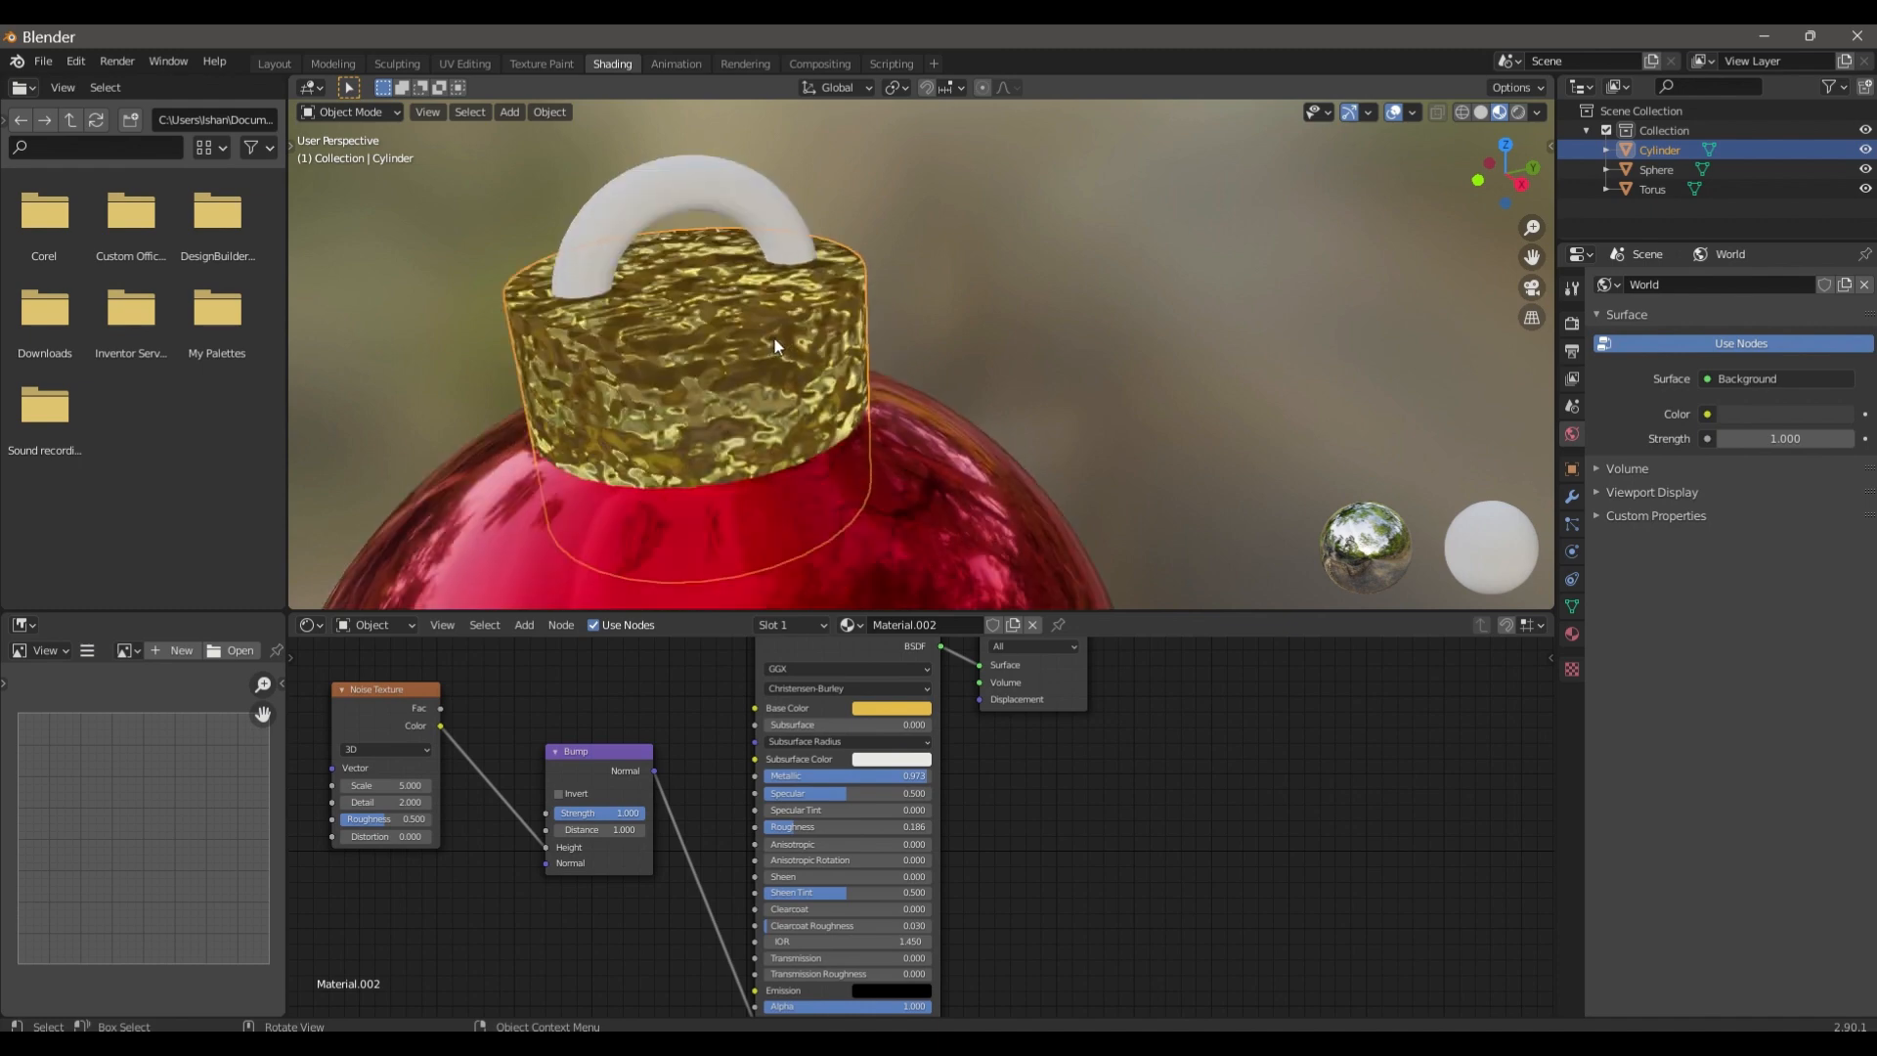
{"action": "left_click_drag", "start_coordinate": [1528, 258], "coordinate": [1862, 258]}
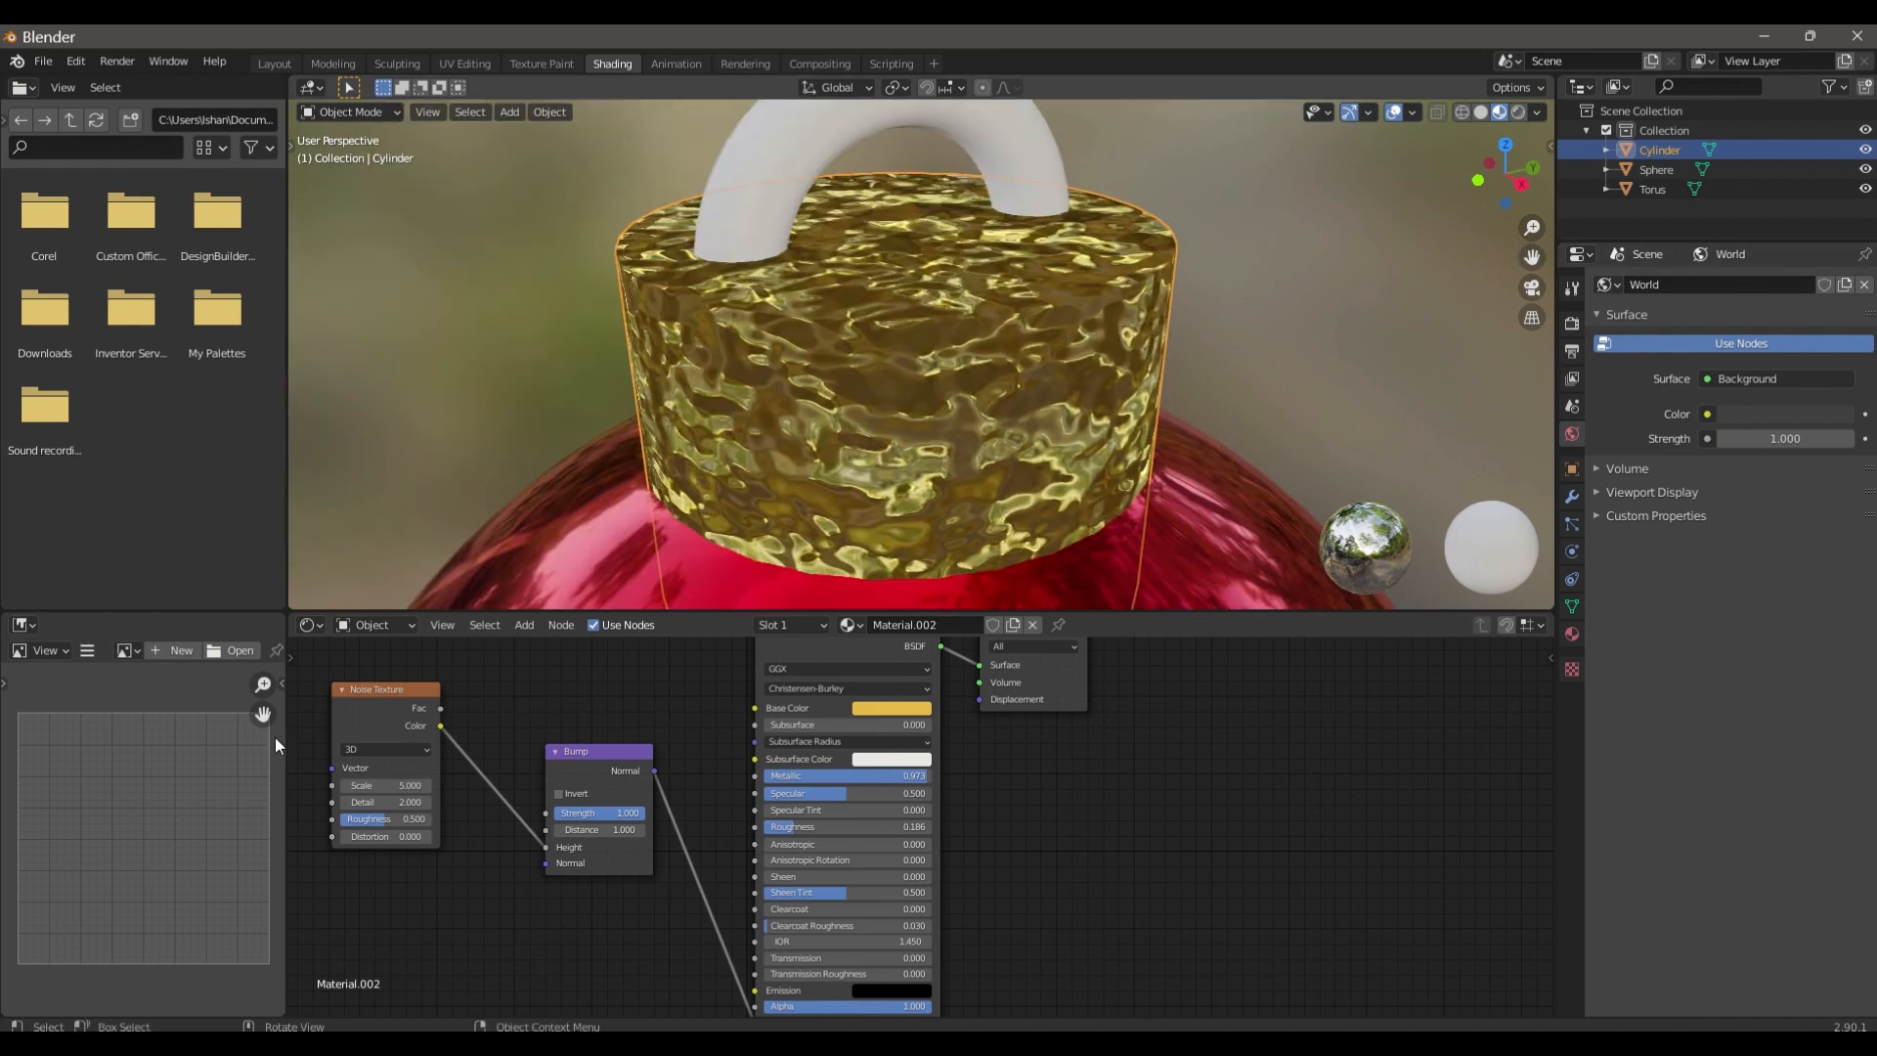
{"action": "left_click_drag", "start_coordinate": [396, 785], "coordinate": [548, 785]}
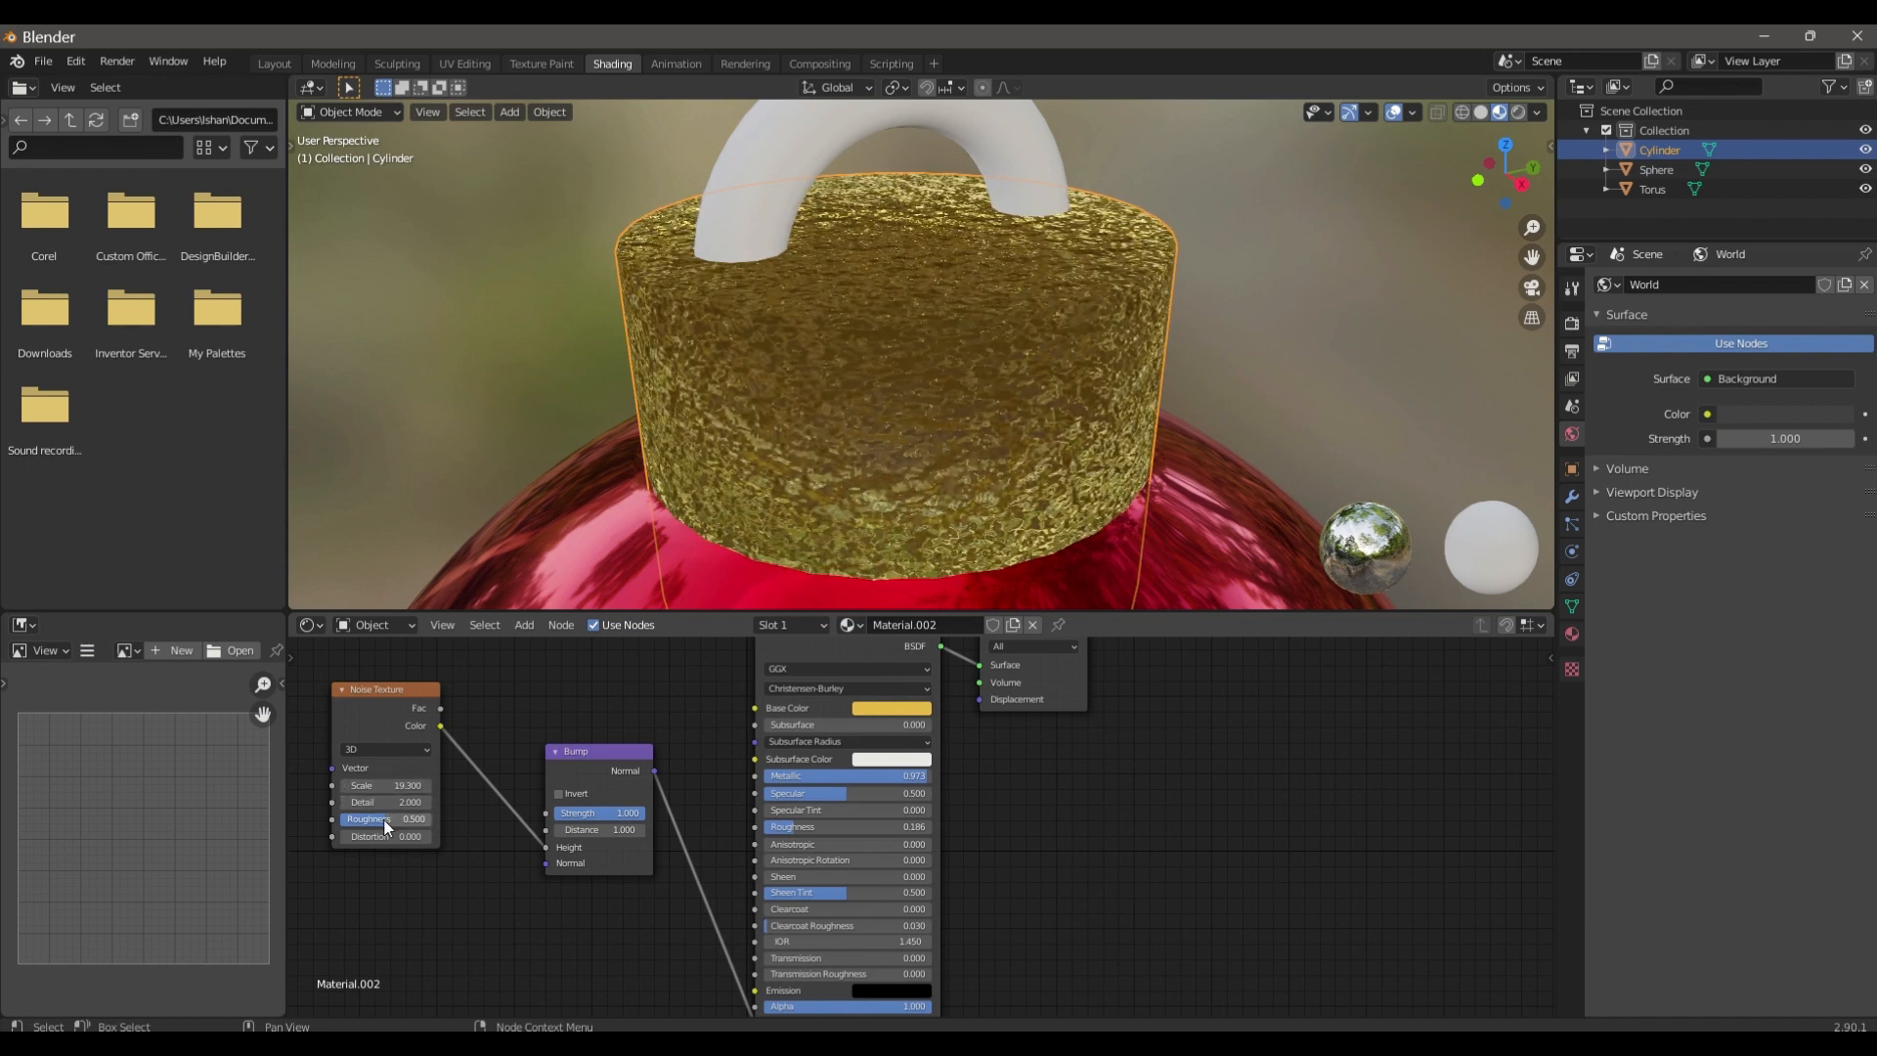
{"action": "mouse_move", "coordinate": [383, 819]}
{"action": "left_mouse_down"}
{"action": "mouse_move", "coordinate": [354, 819]}
{"action": "mouse_move", "coordinate": [407, 838]}
{"action": "left_mouse_up"}
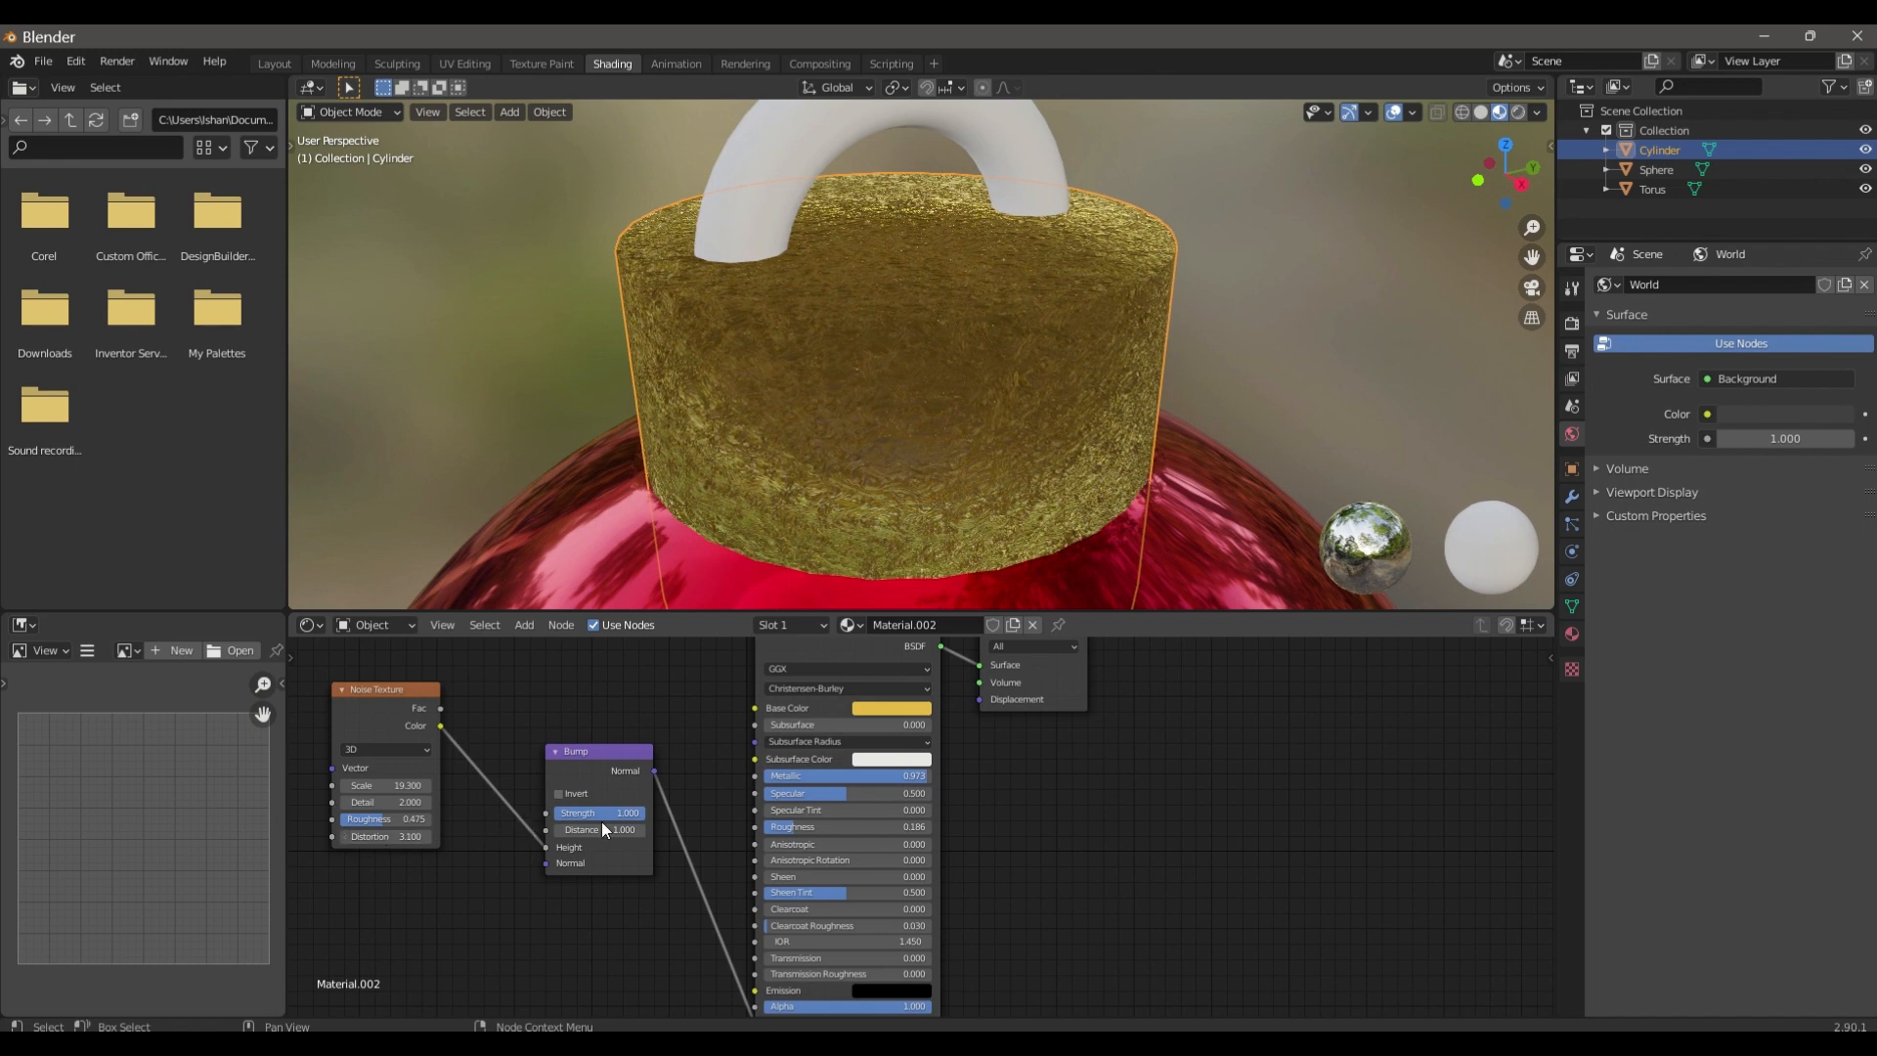
{"action": "mouse_move", "coordinate": [603, 813]}
{"action": "left_mouse_down"}
{"action": "mouse_move", "coordinate": [513, 813]}
{"action": "mouse_move", "coordinate": [533, 814]}
{"action": "left_mouse_up"}
{"action": "scroll", "coordinate": [1474, 205], "scroll_direction": "down", "scroll_amount": 5}
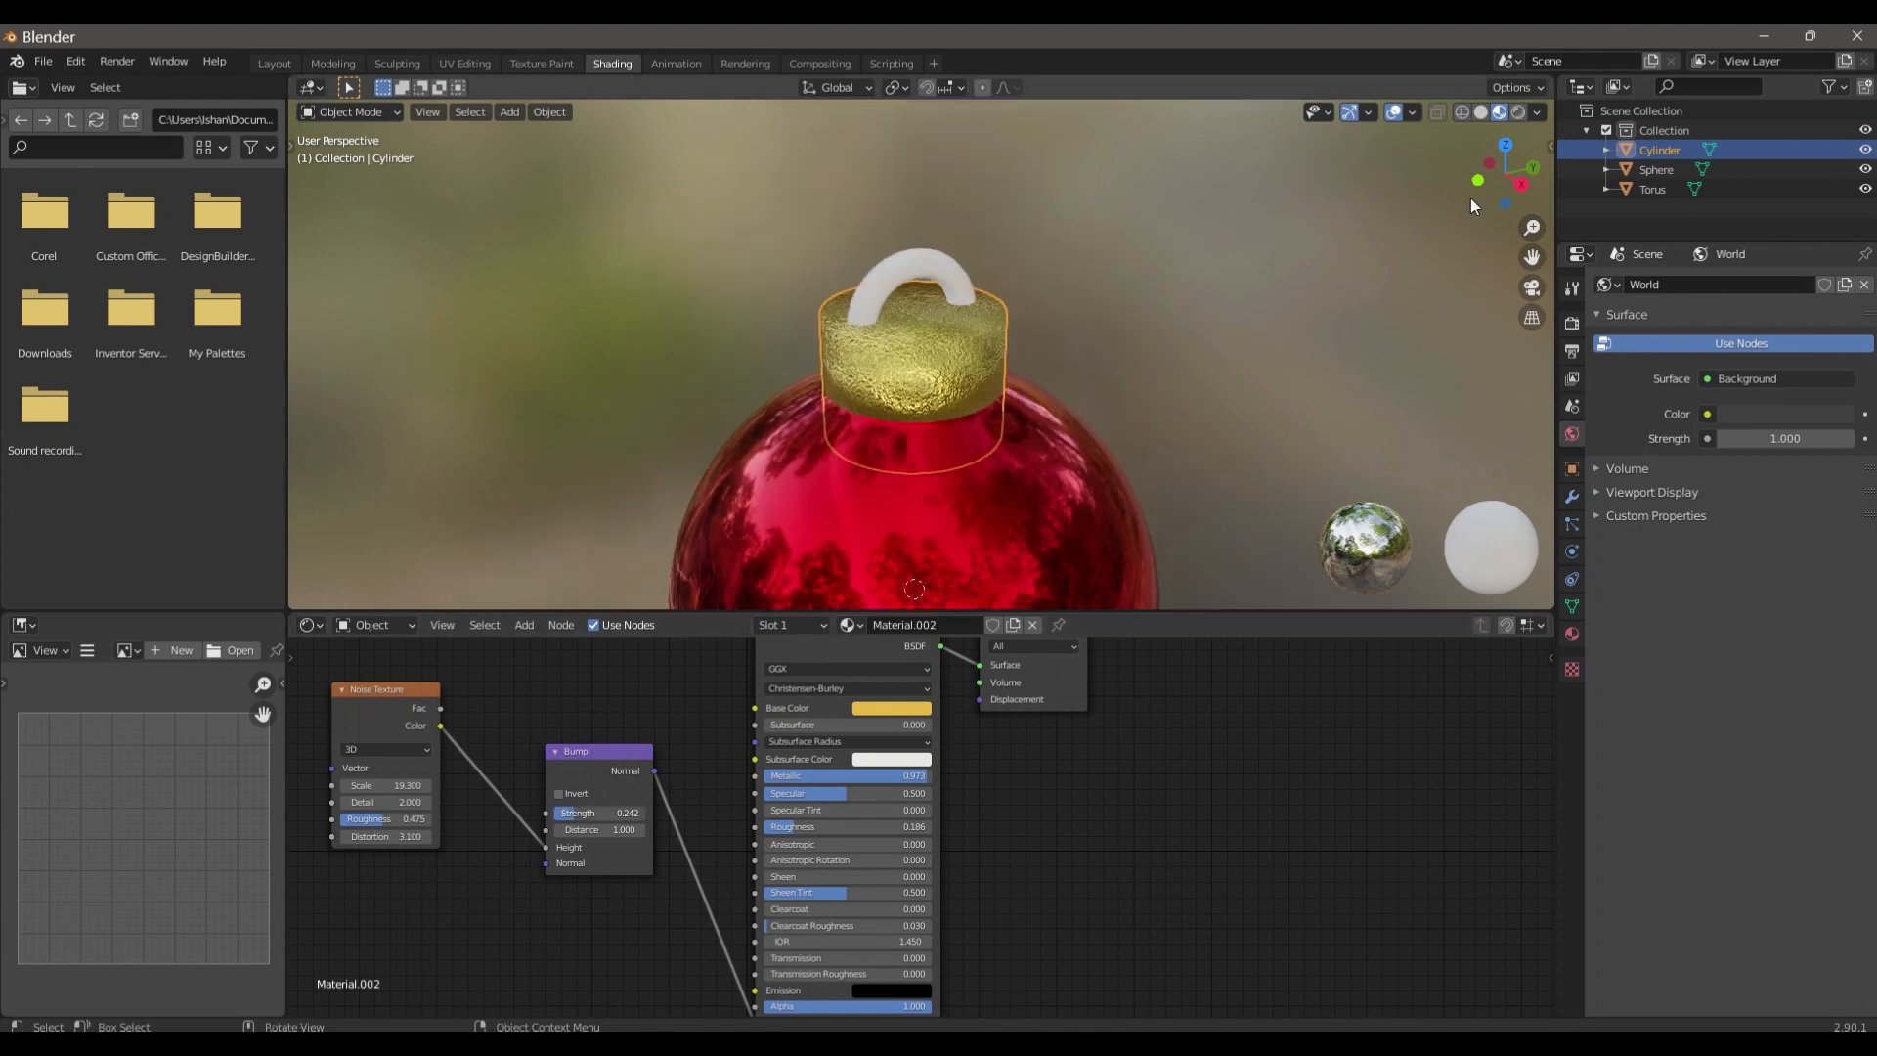
{"action": "left_click", "coordinate": [1442, 257]}
- Assign the cap's existing gold material, Material.002, to the torus loop, and deselect the loop
{"action": "left_click_drag", "start_coordinate": [1506, 176], "coordinate": [1463, 112]}
{"action": "scroll", "coordinate": [1145, 284], "scroll_direction": "down", "scroll_amount": 3}
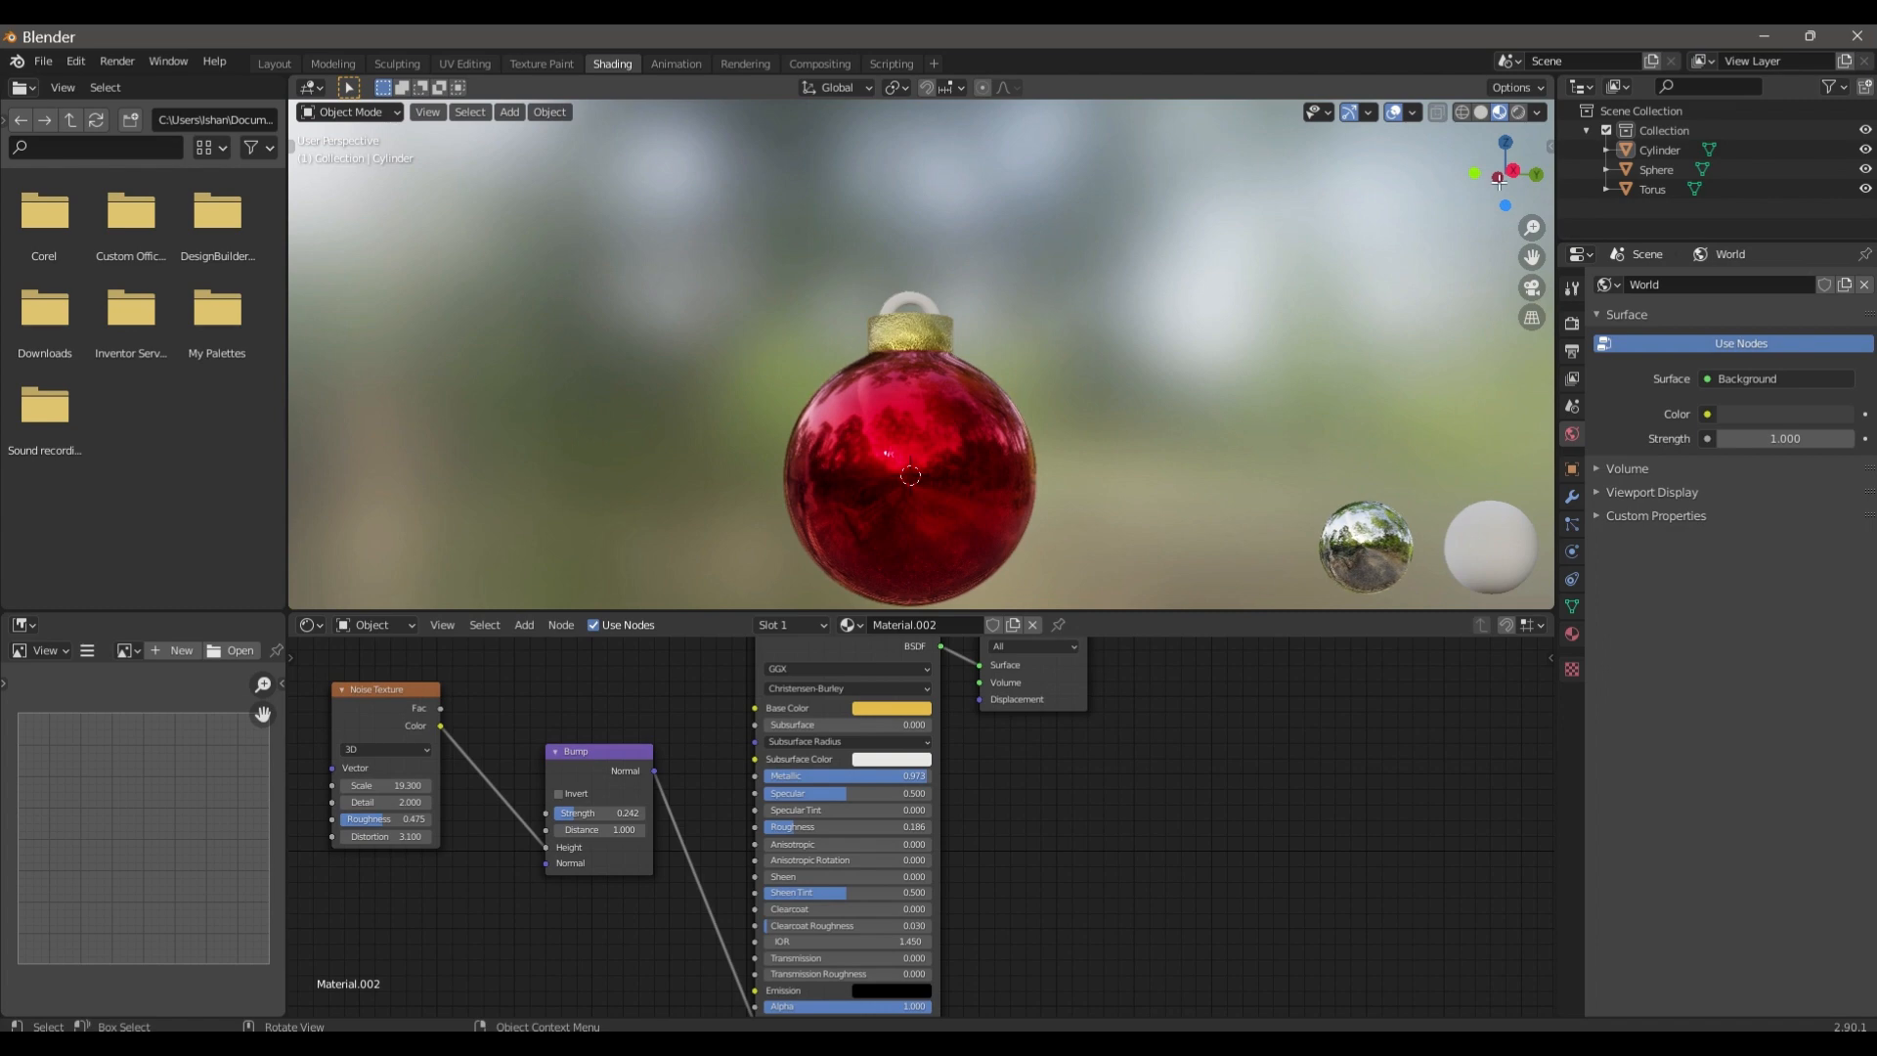
{"action": "left_click_drag", "start_coordinate": [1499, 180], "coordinate": [1478, 174]}
{"action": "scroll", "coordinate": [940, 309], "scroll_direction": "up", "scroll_amount": 5}
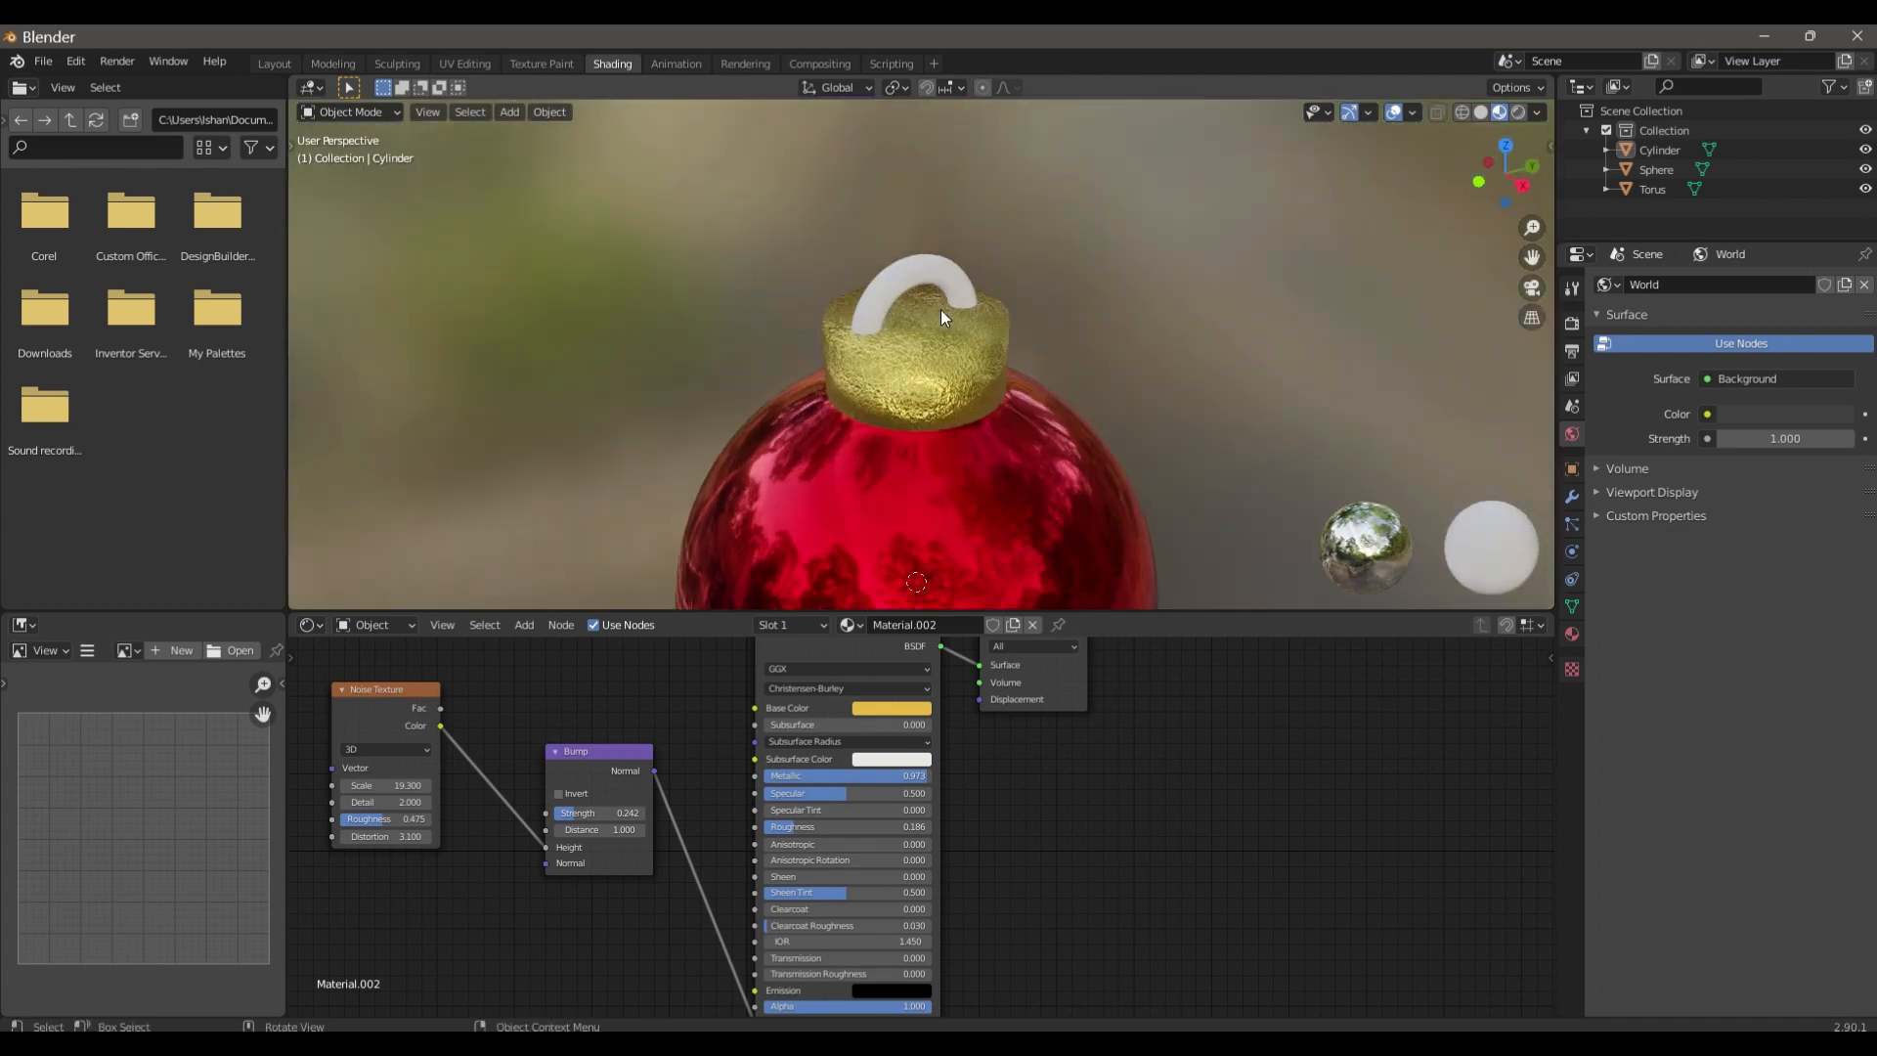
{"action": "left_click", "coordinate": [932, 266]}
{"action": "left_click", "coordinate": [803, 626]}
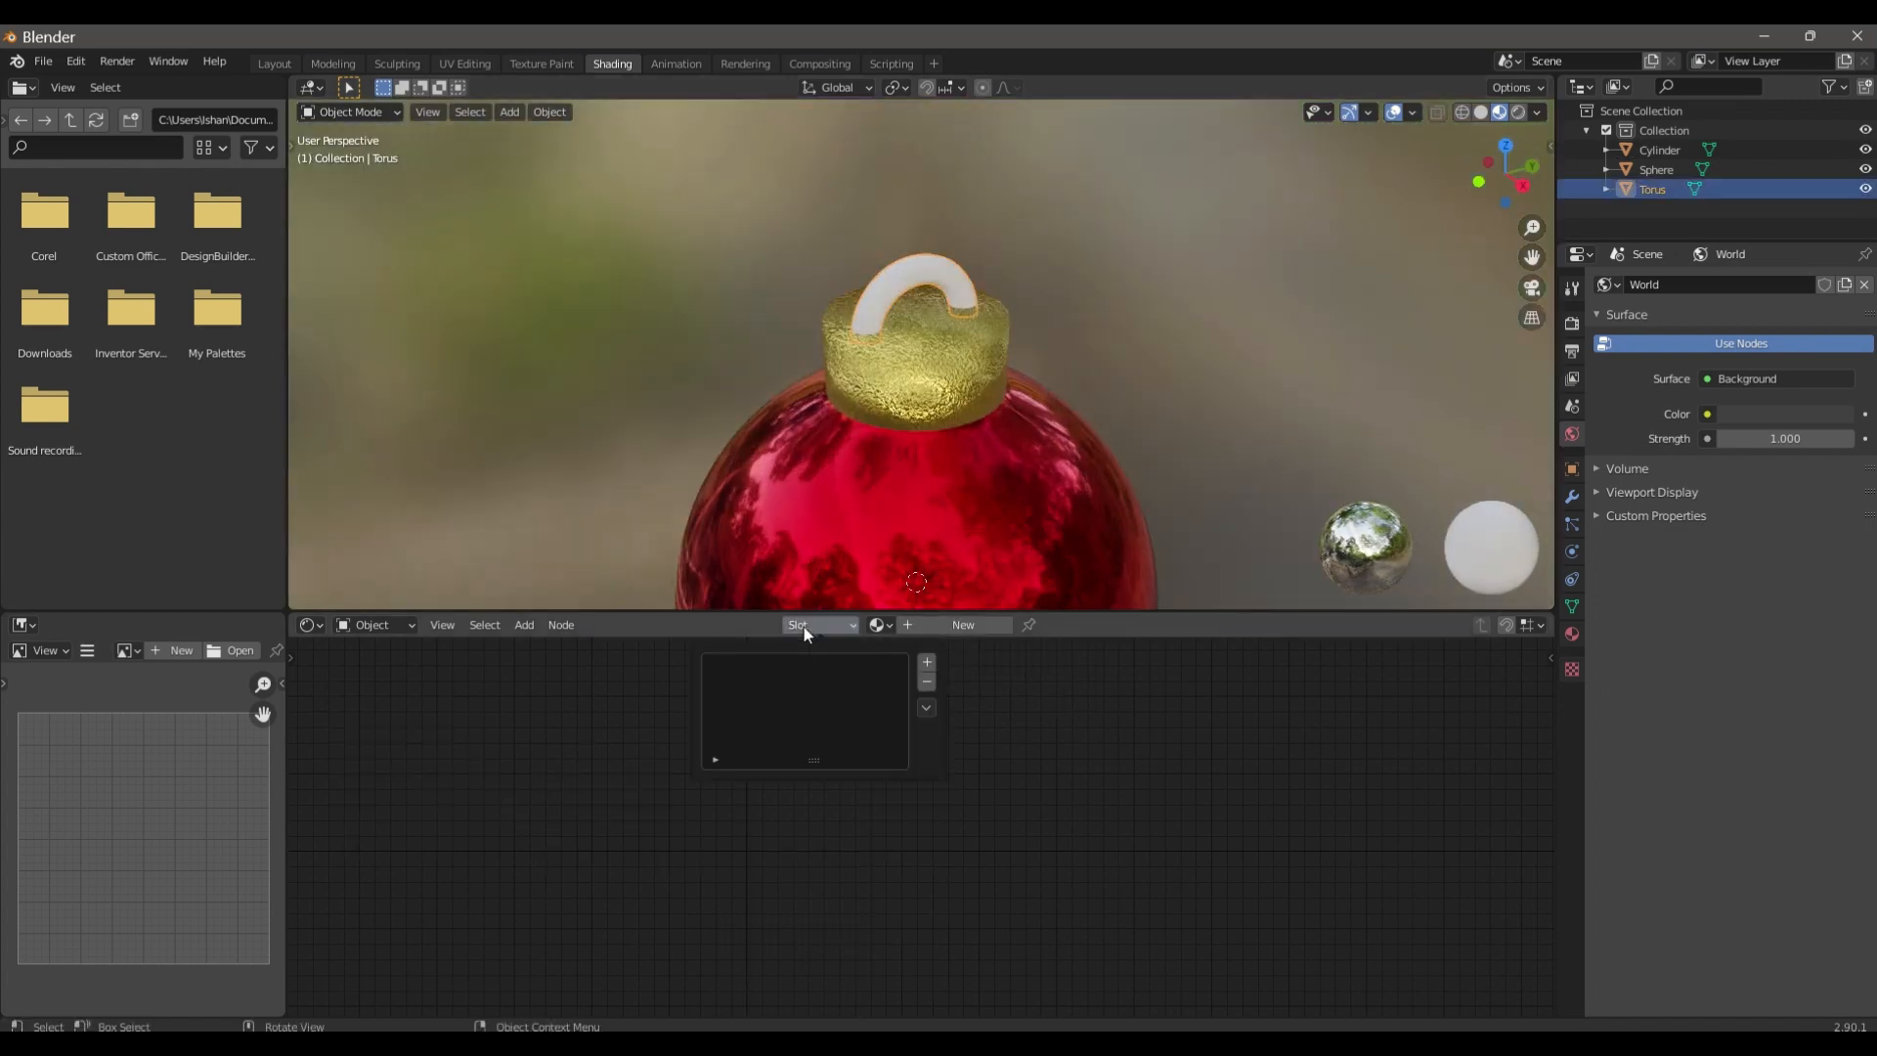
{"action": "left_click", "coordinate": [890, 625]}
{"action": "left_click", "coordinate": [939, 691]}
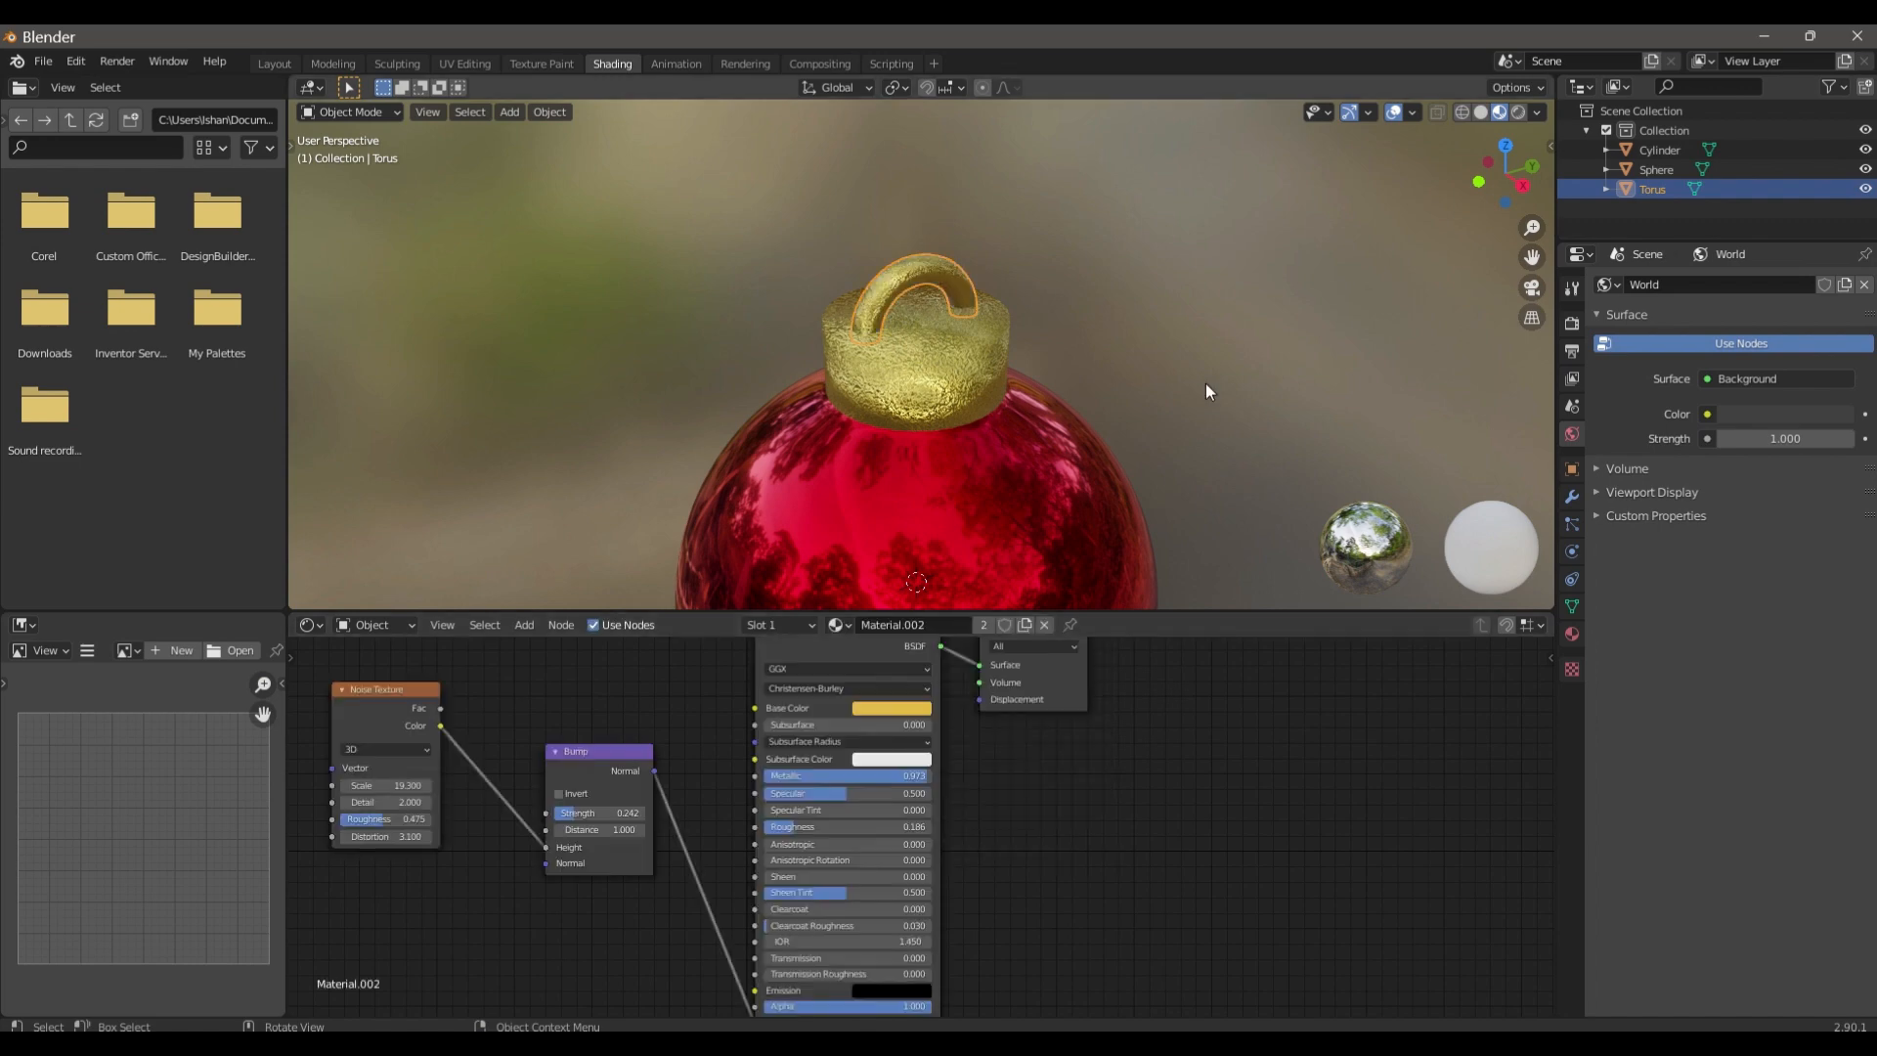
{"action": "left_click", "coordinate": [1205, 391]}
- Switch to the Layout workspace and display the bauble with Rendered viewport shading
{"action": "scroll", "coordinate": [1072, 297], "scroll_direction": "down", "scroll_amount": 4}
{"action": "left_click_drag", "start_coordinate": [1496, 184], "coordinate": [1405, 176]}
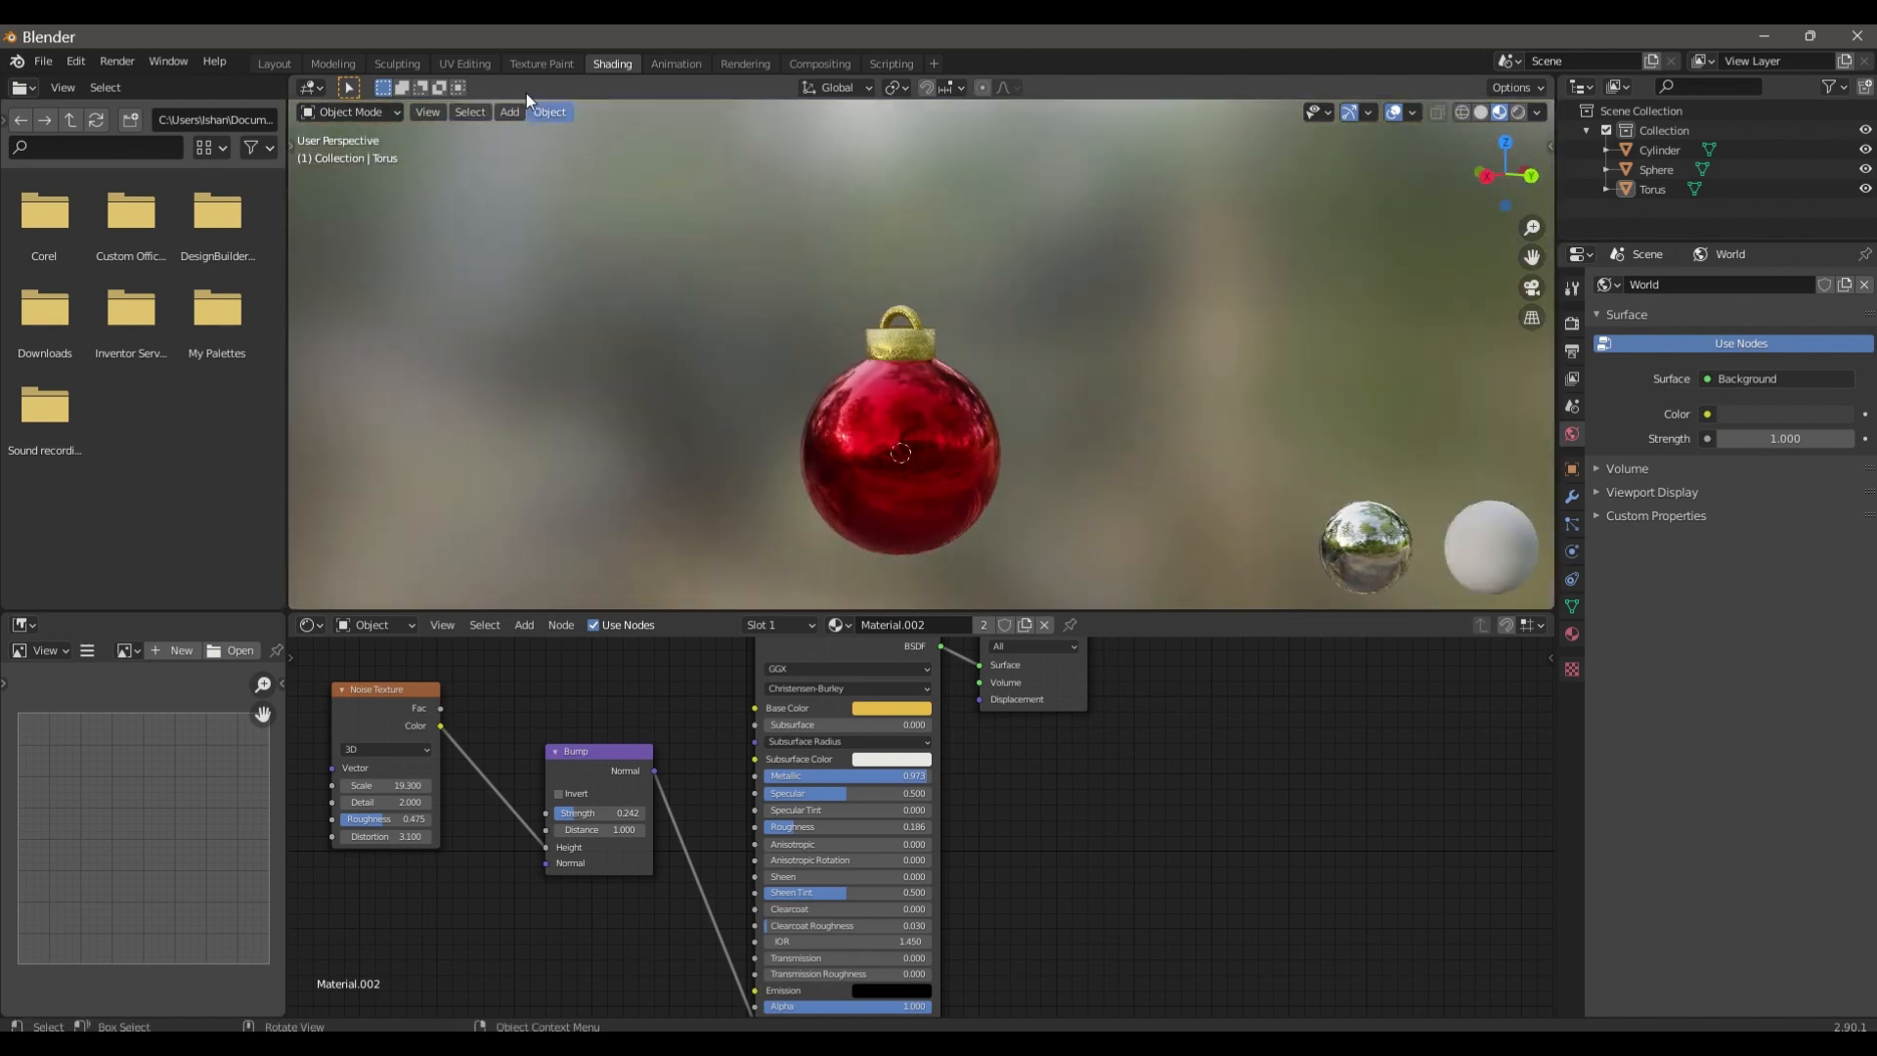
{"action": "left_click", "coordinate": [270, 65]}
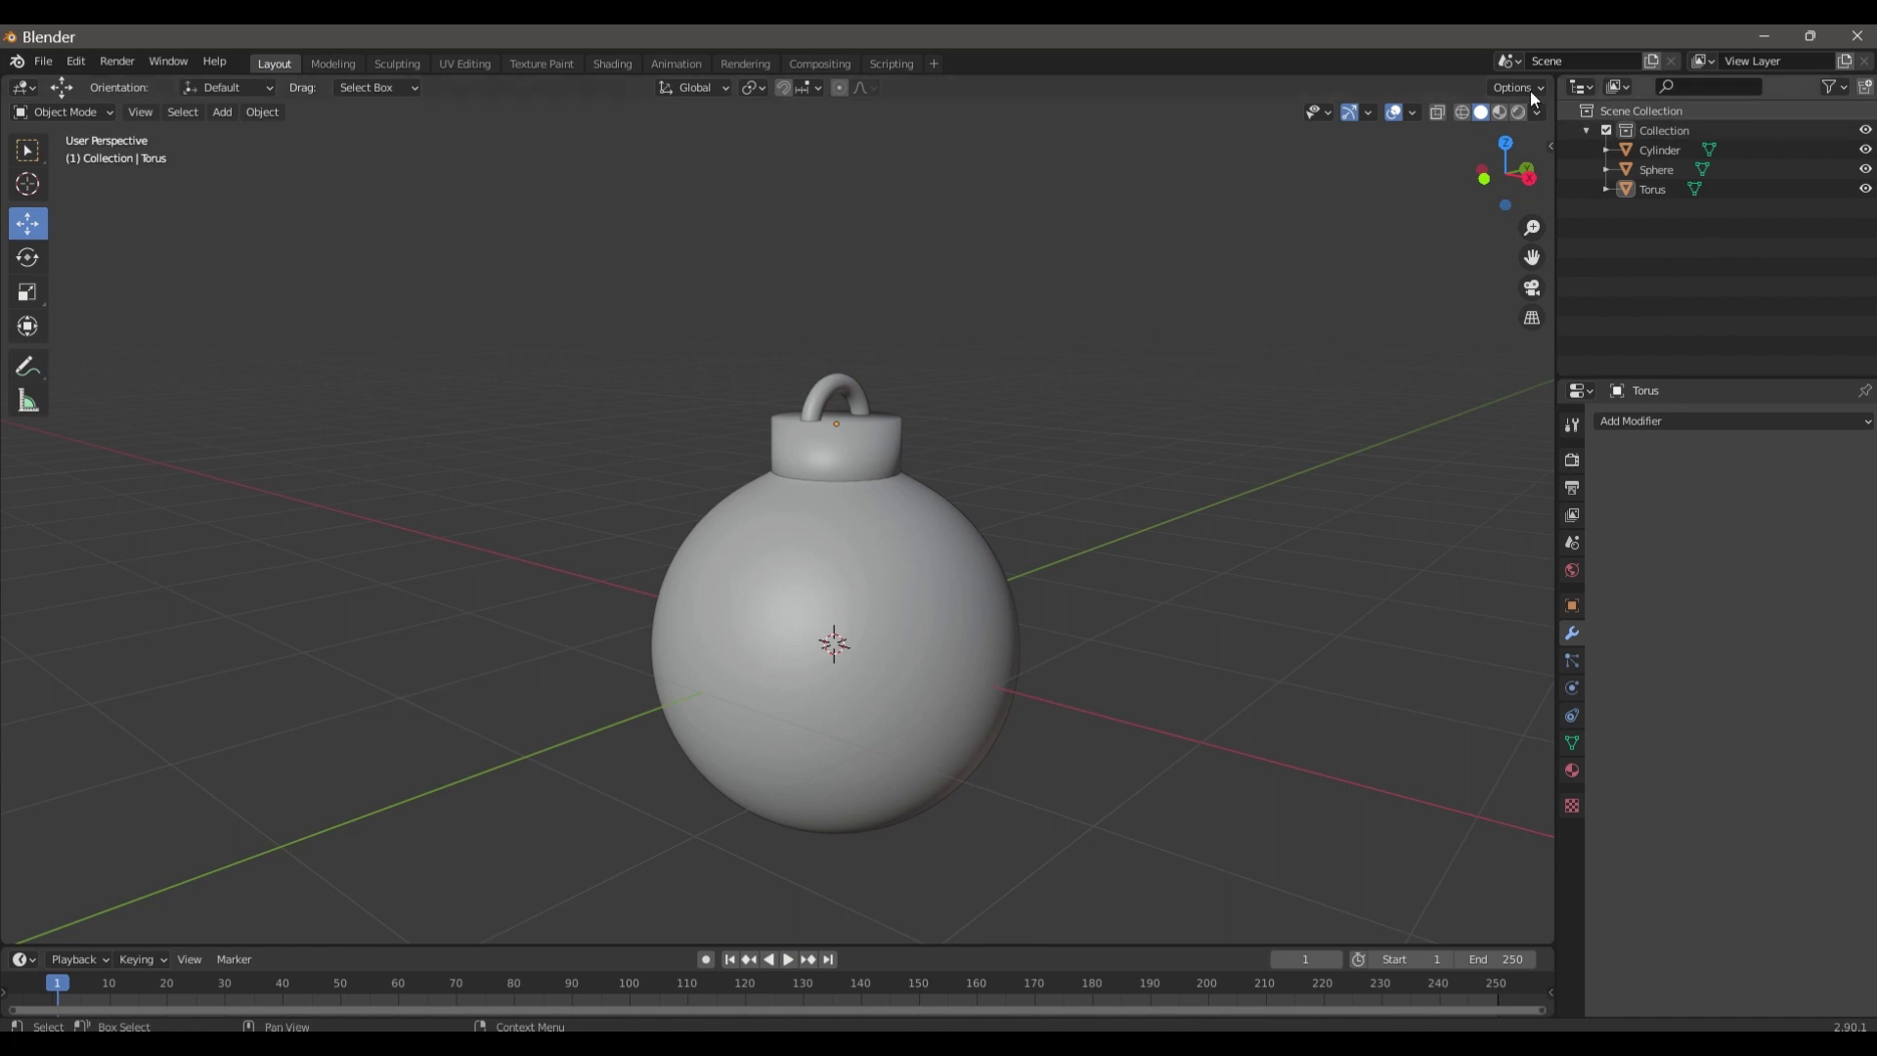
{"action": "left_click", "coordinate": [1499, 112]}
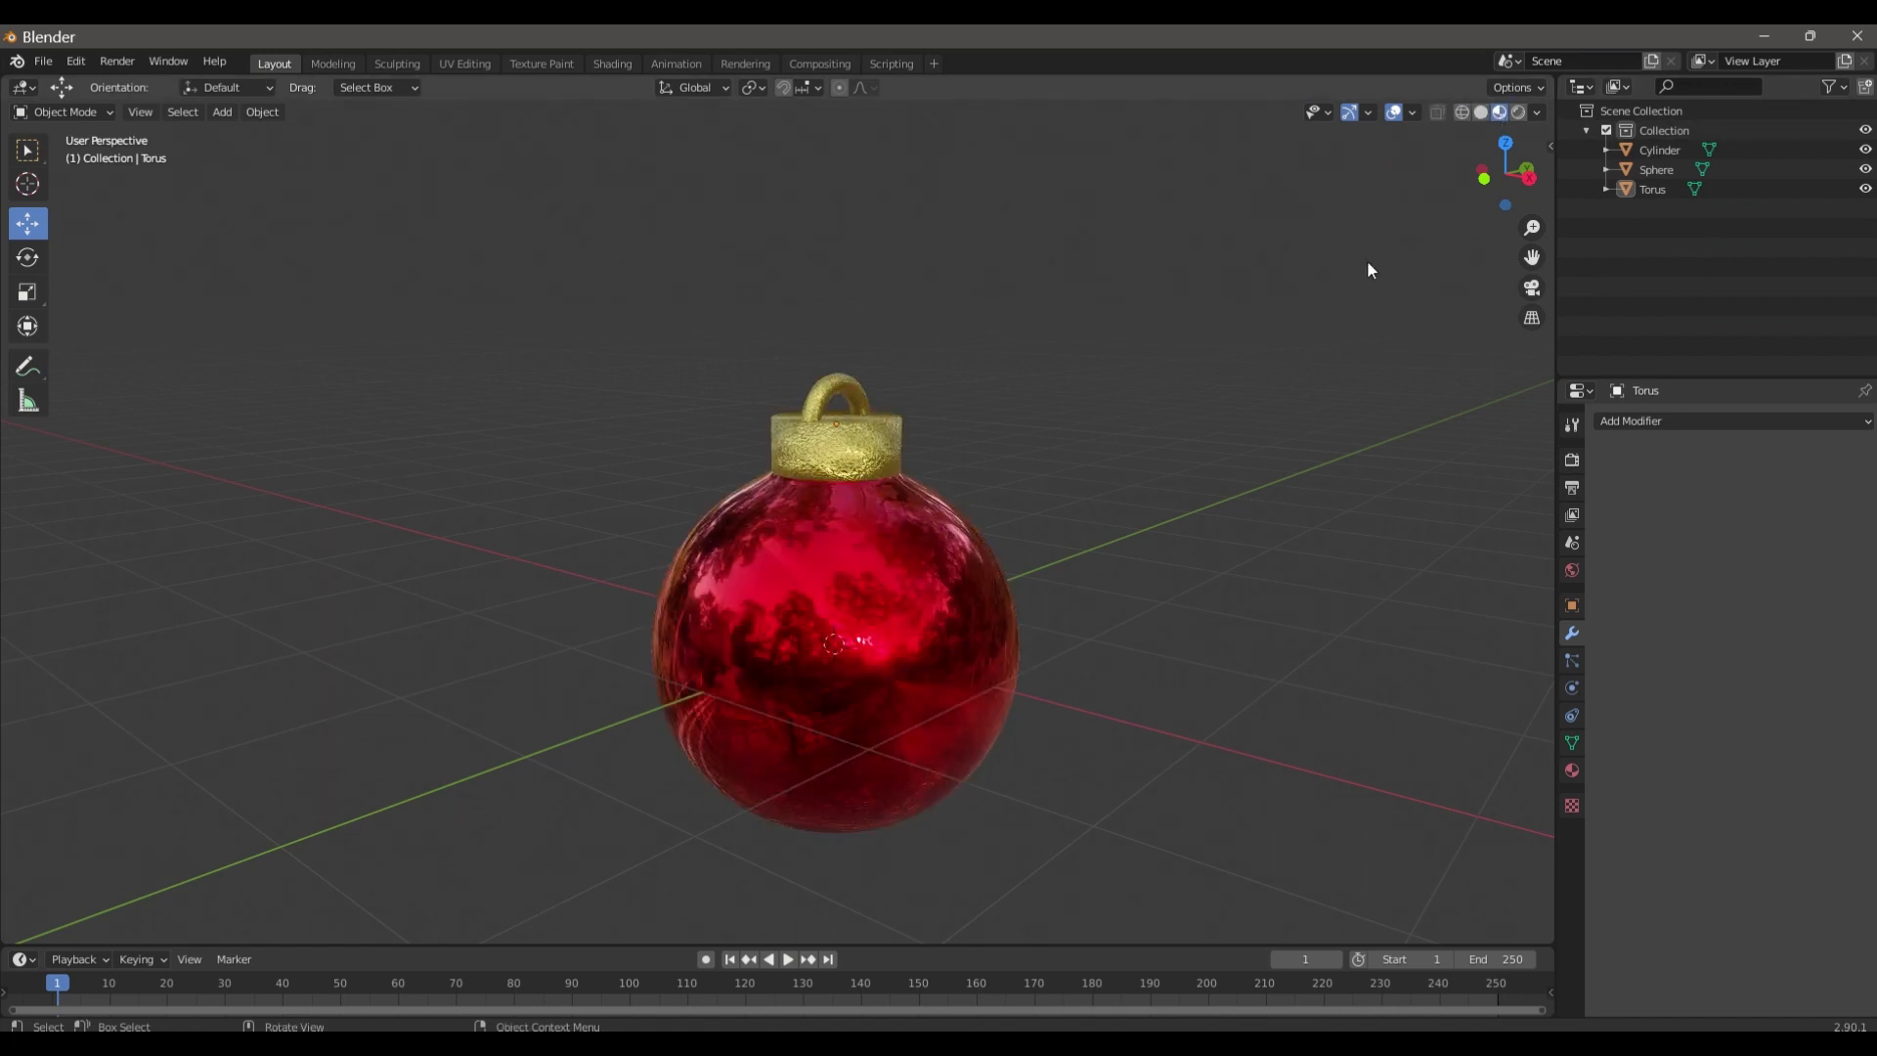
{"action": "left_click_drag", "start_coordinate": [1506, 174], "coordinate": [1525, 178]}
{"action": "left_click", "coordinate": [1520, 113]}
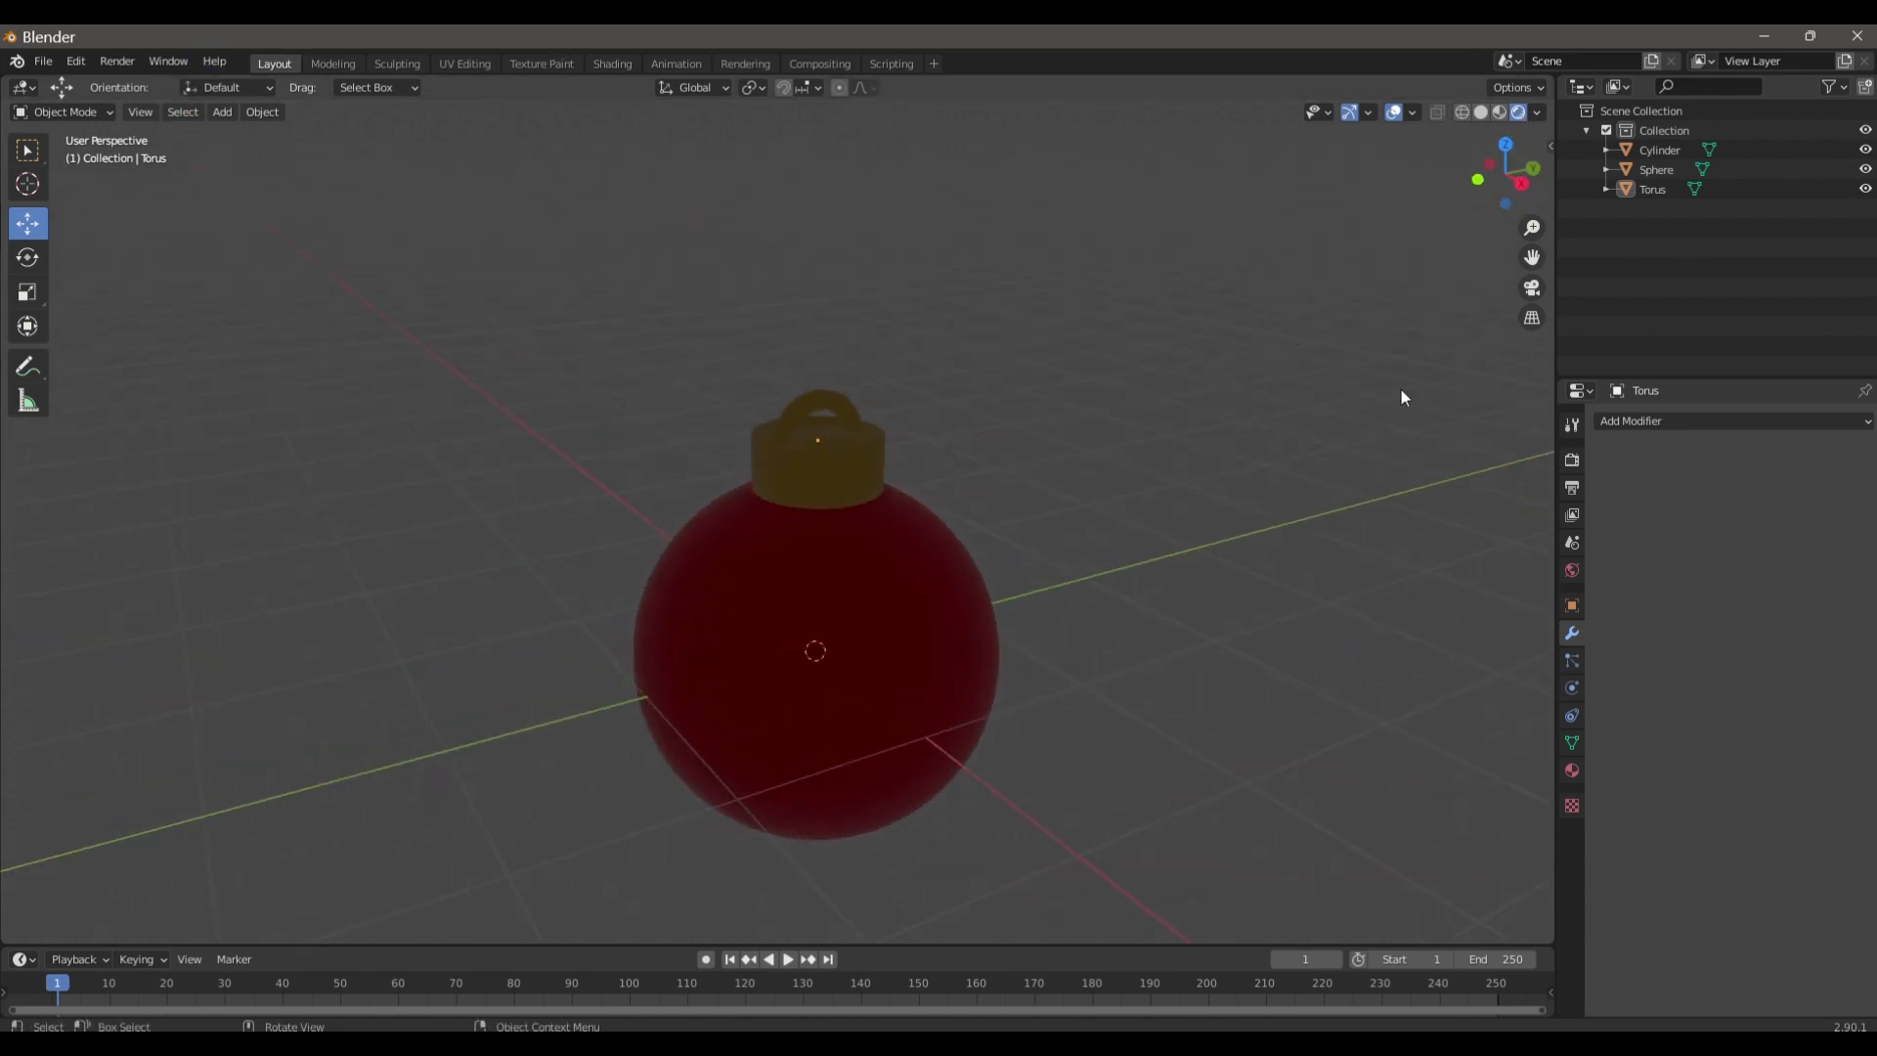
- Set the world background color to an Environment Texture using the image 6.jpg from the Thumbnail folder
{"action": "left_click", "coordinate": [1573, 570]}
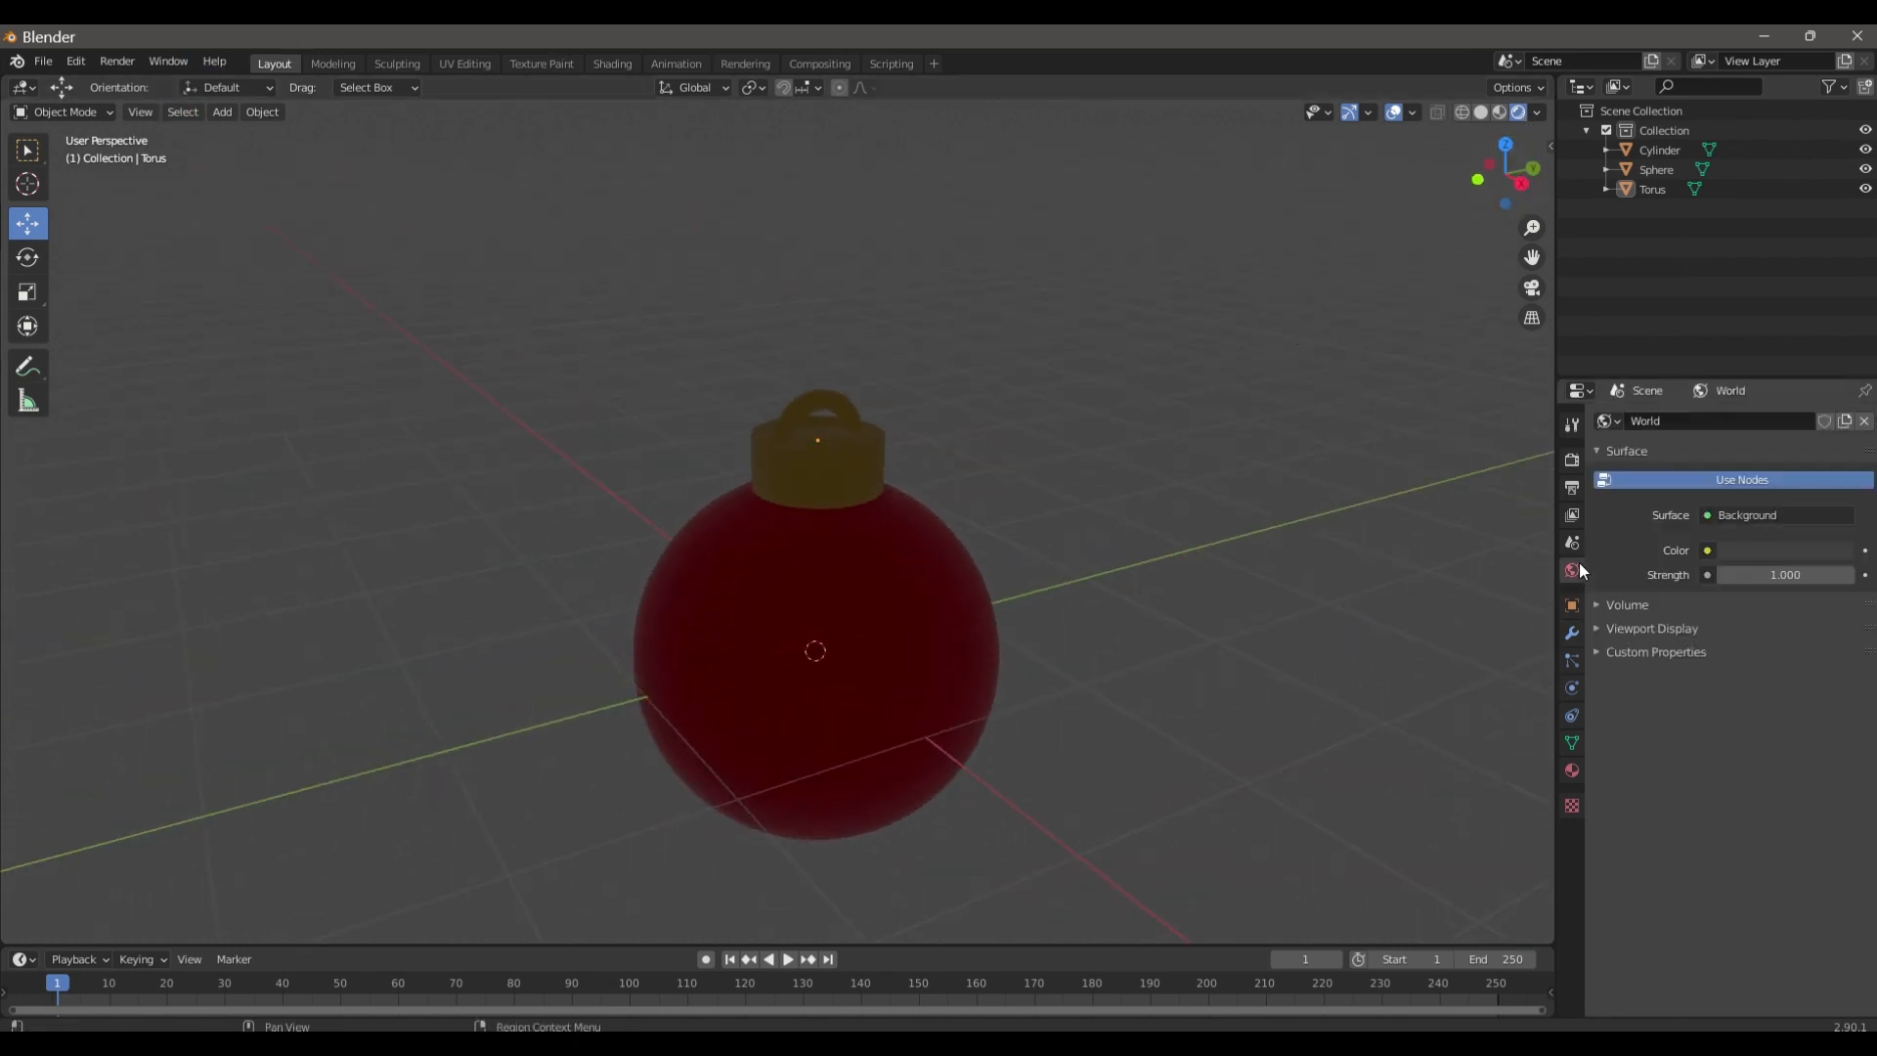
{"action": "left_click", "coordinate": [1707, 550]}
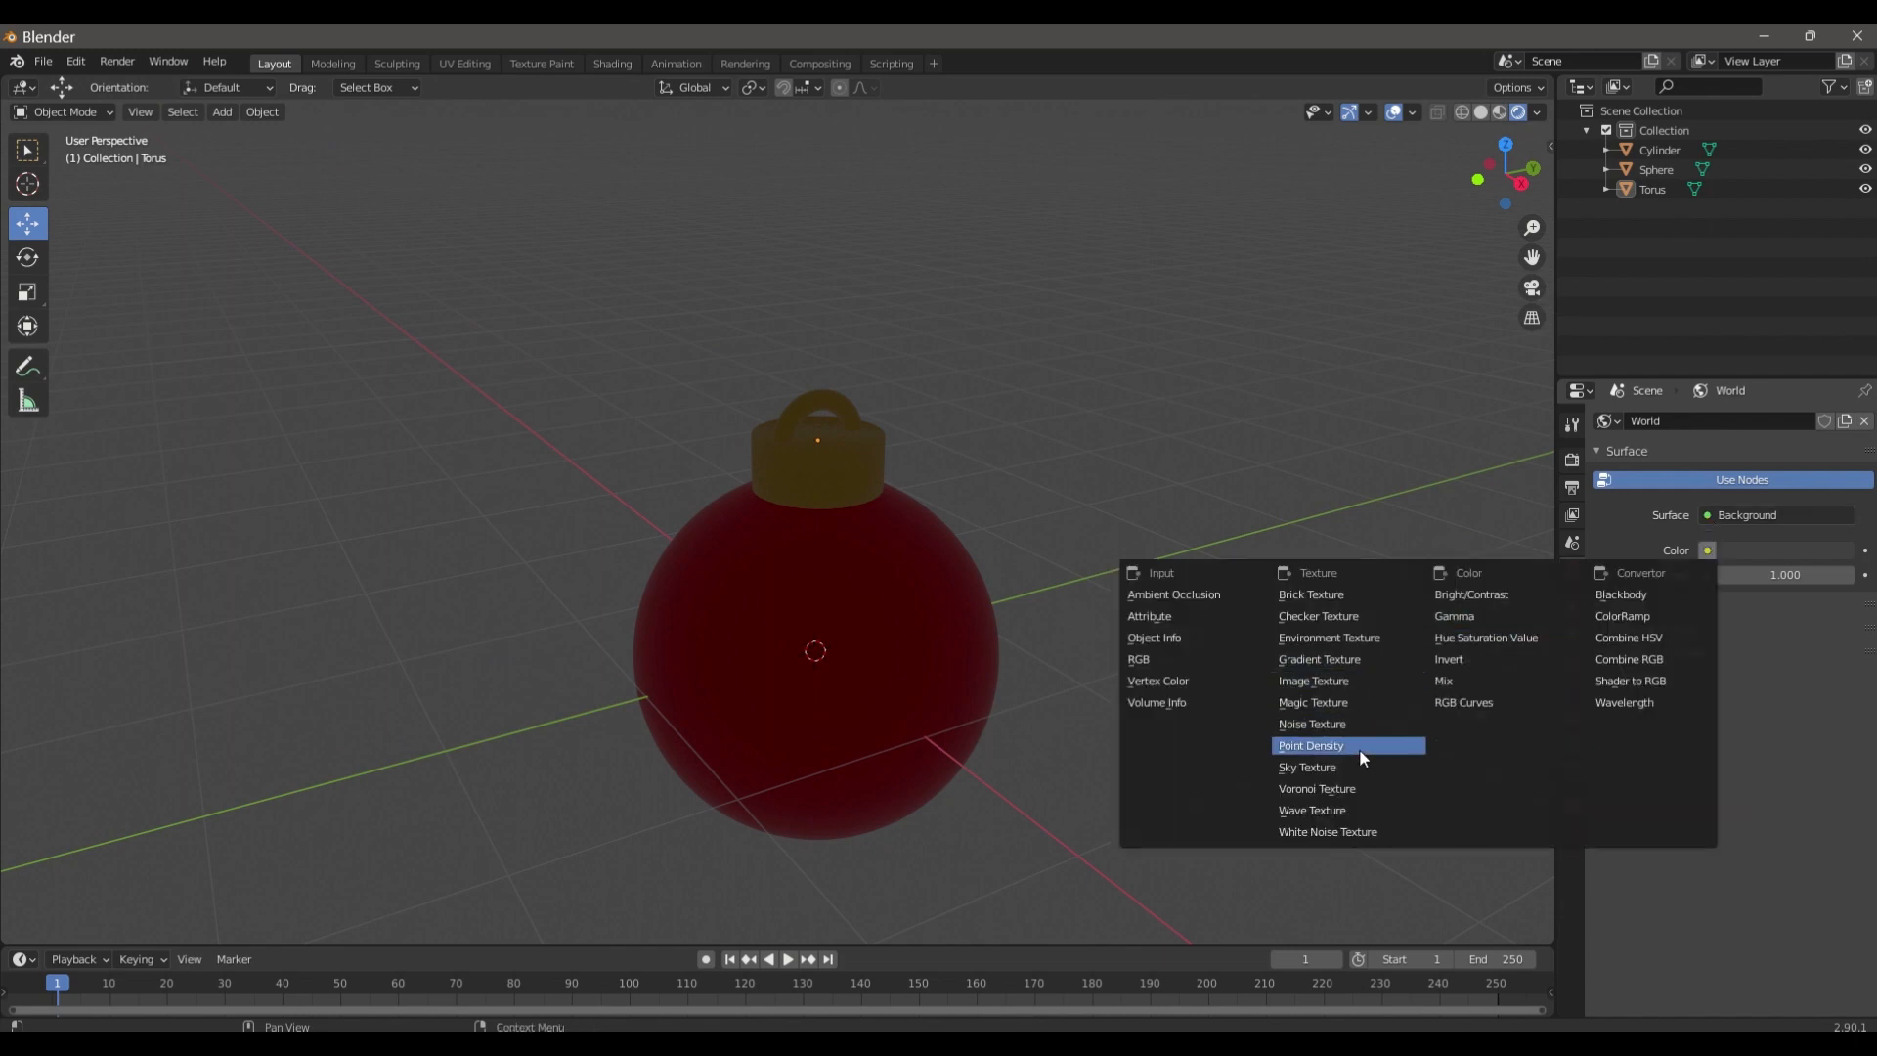
{"action": "left_click", "coordinate": [1348, 641]}
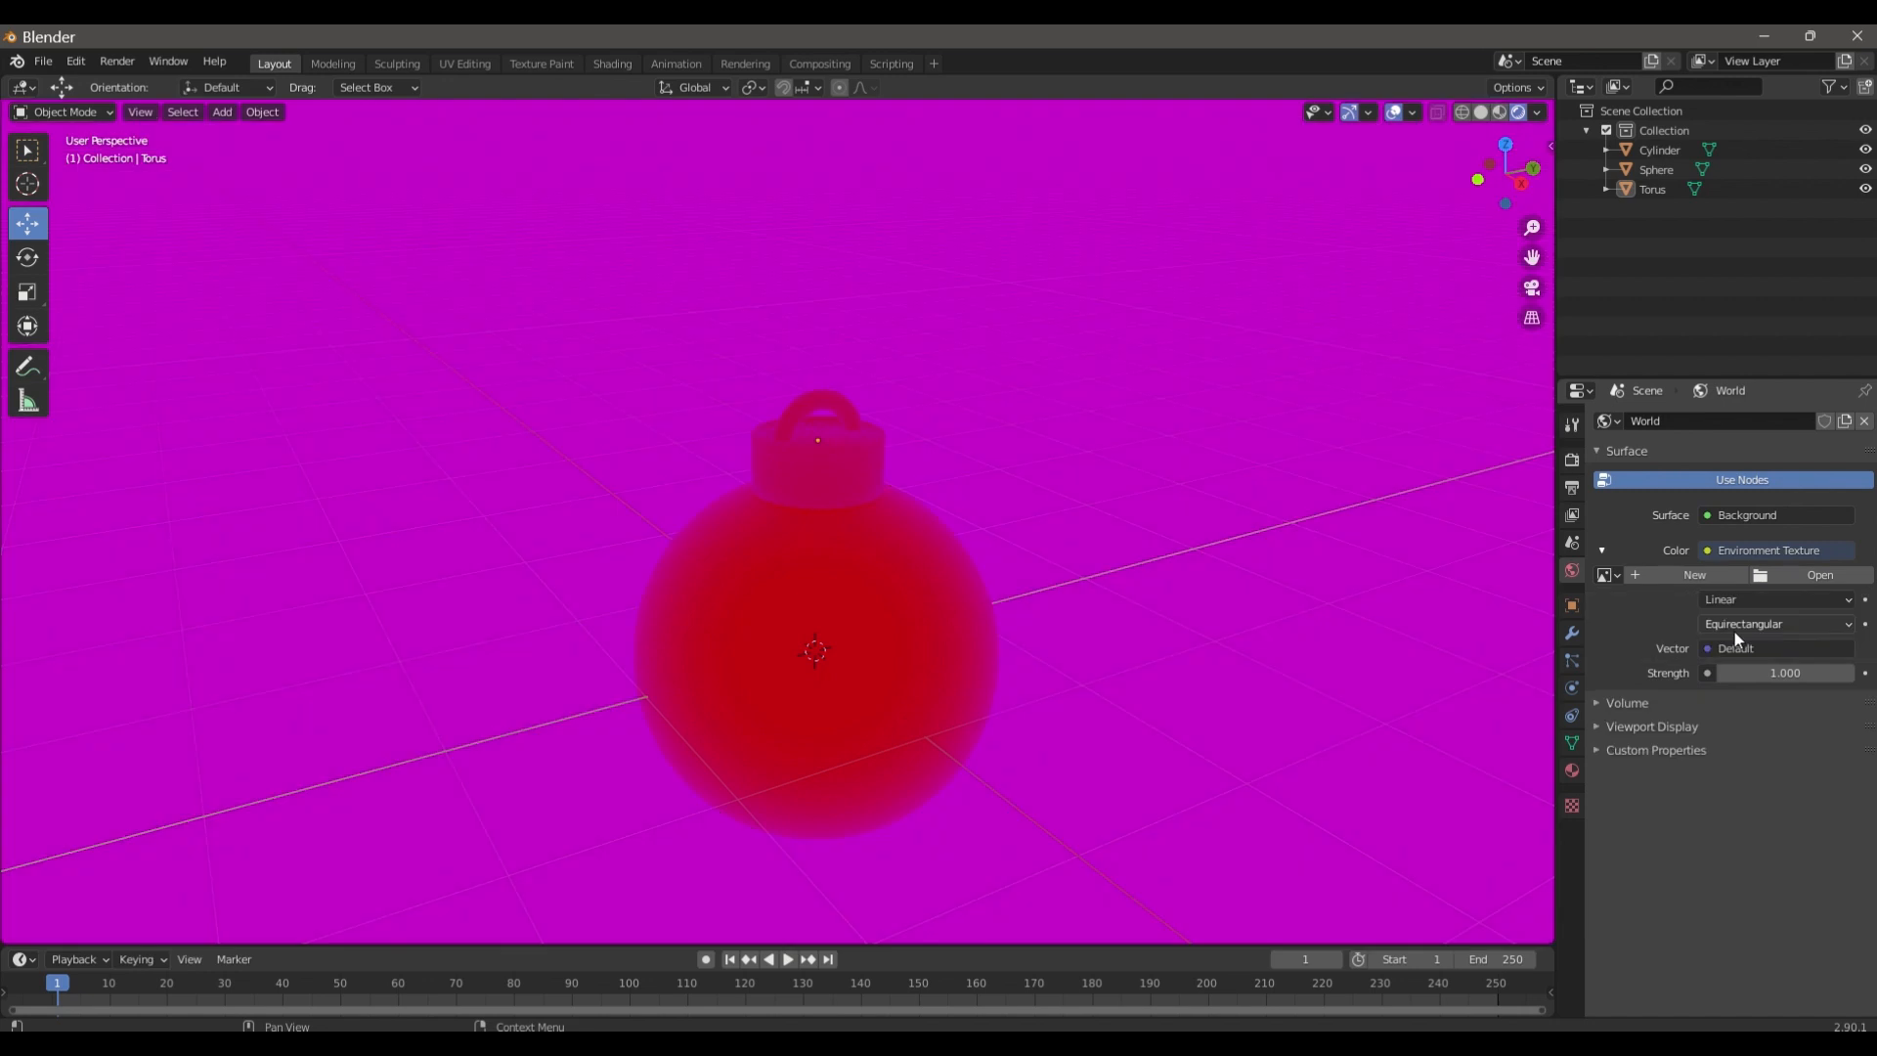
{"action": "left_click", "coordinate": [1775, 577]}
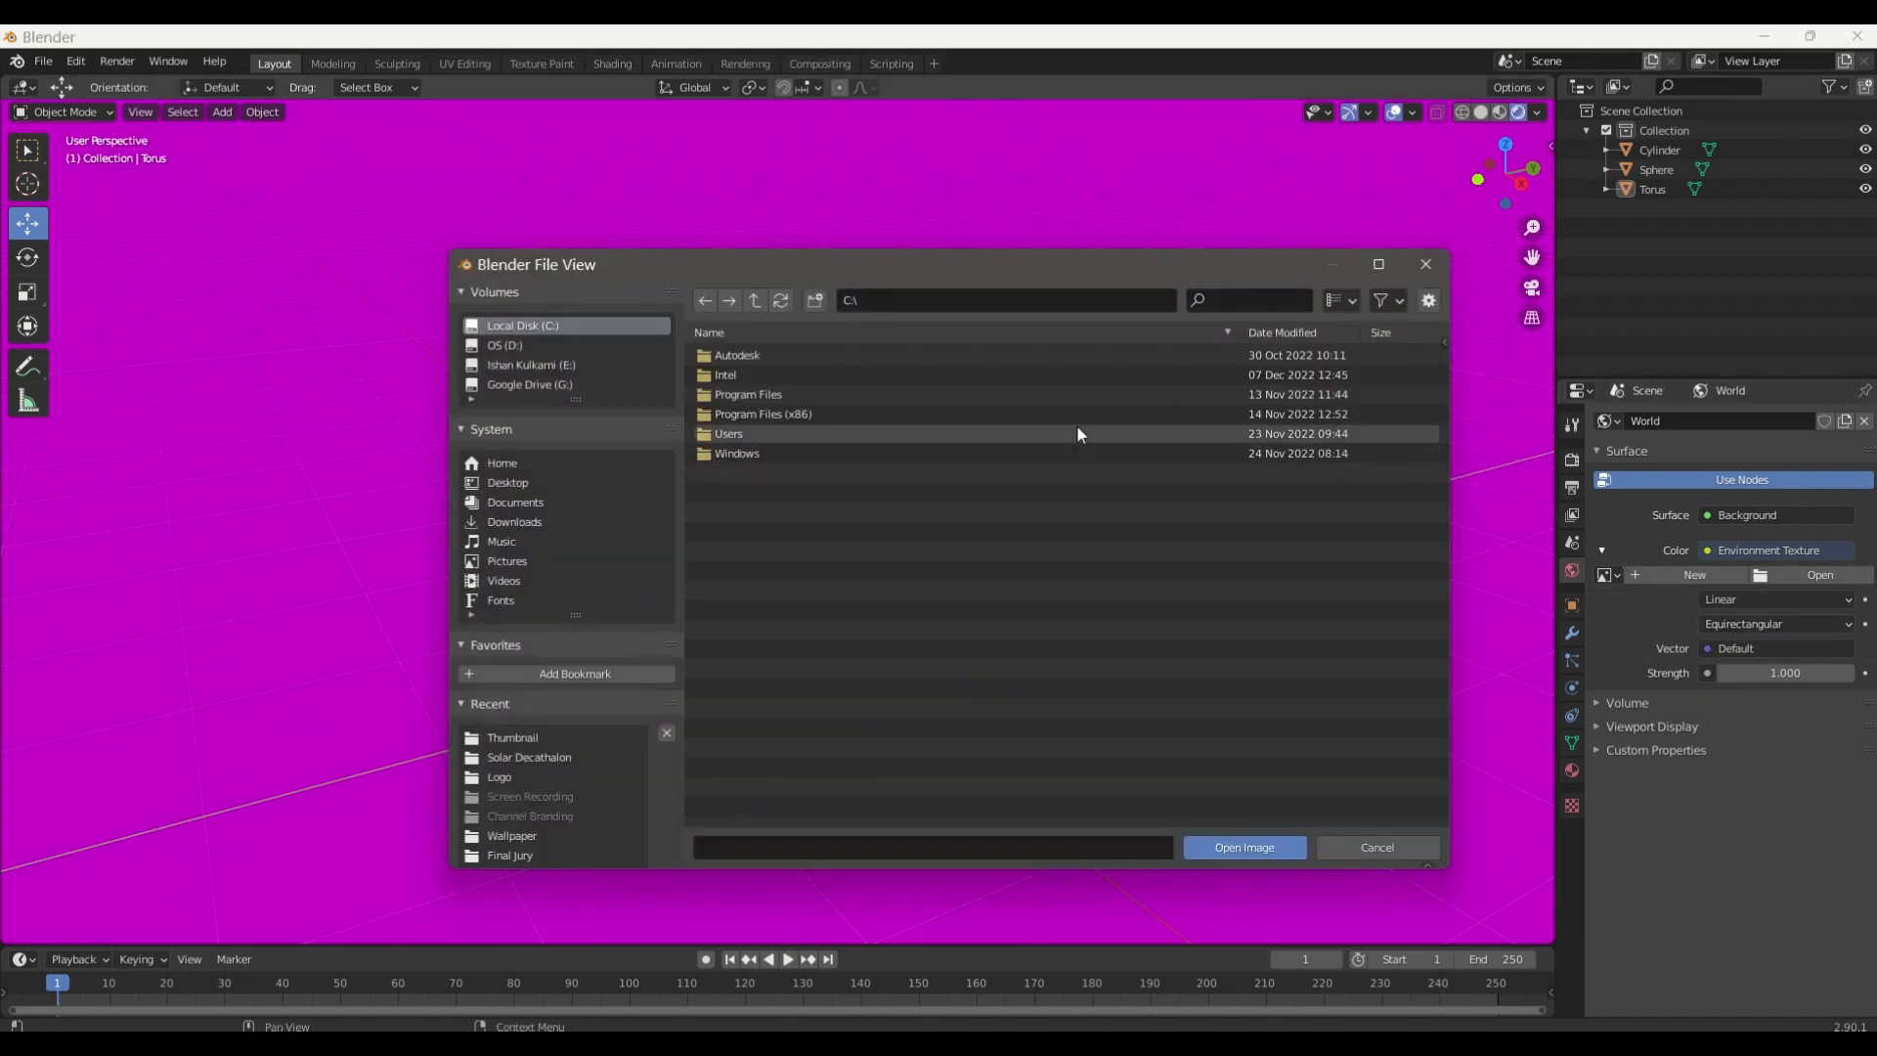
{"action": "left_click", "coordinate": [549, 740]}
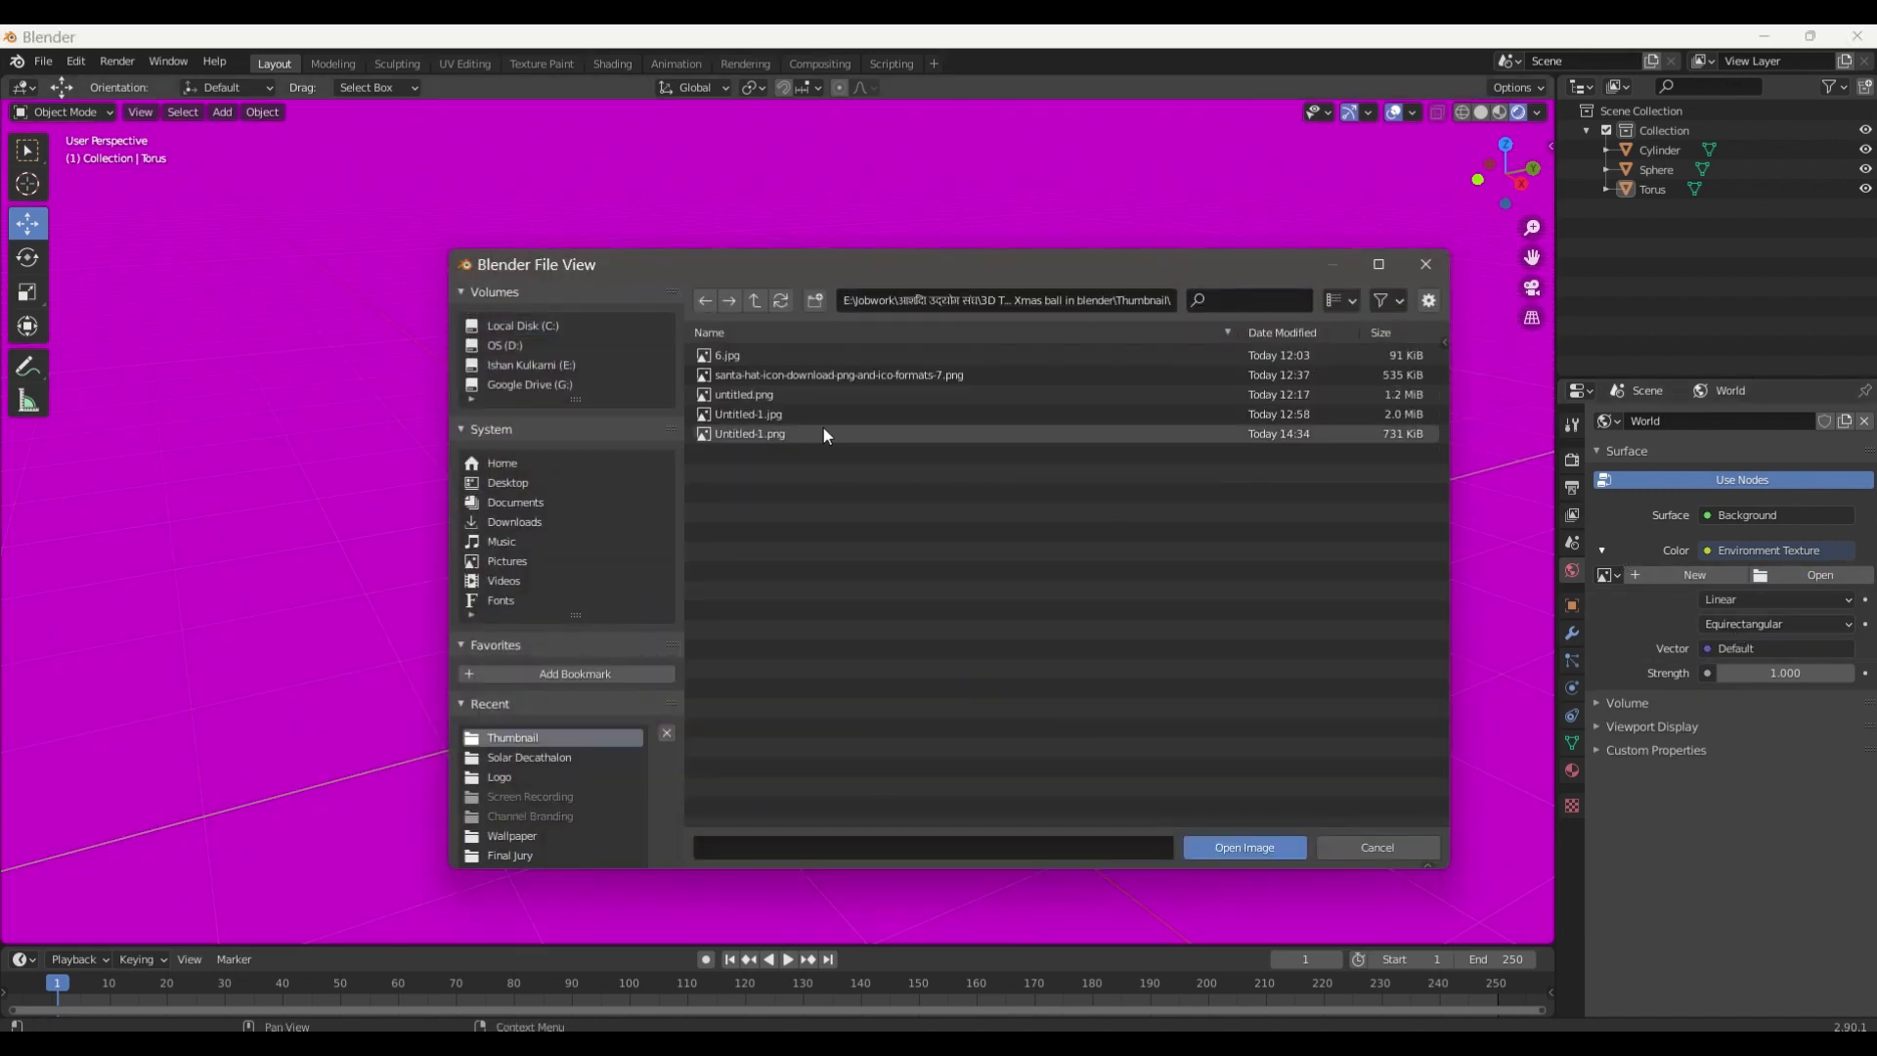
{"action": "double_click", "coordinate": [776, 350]}
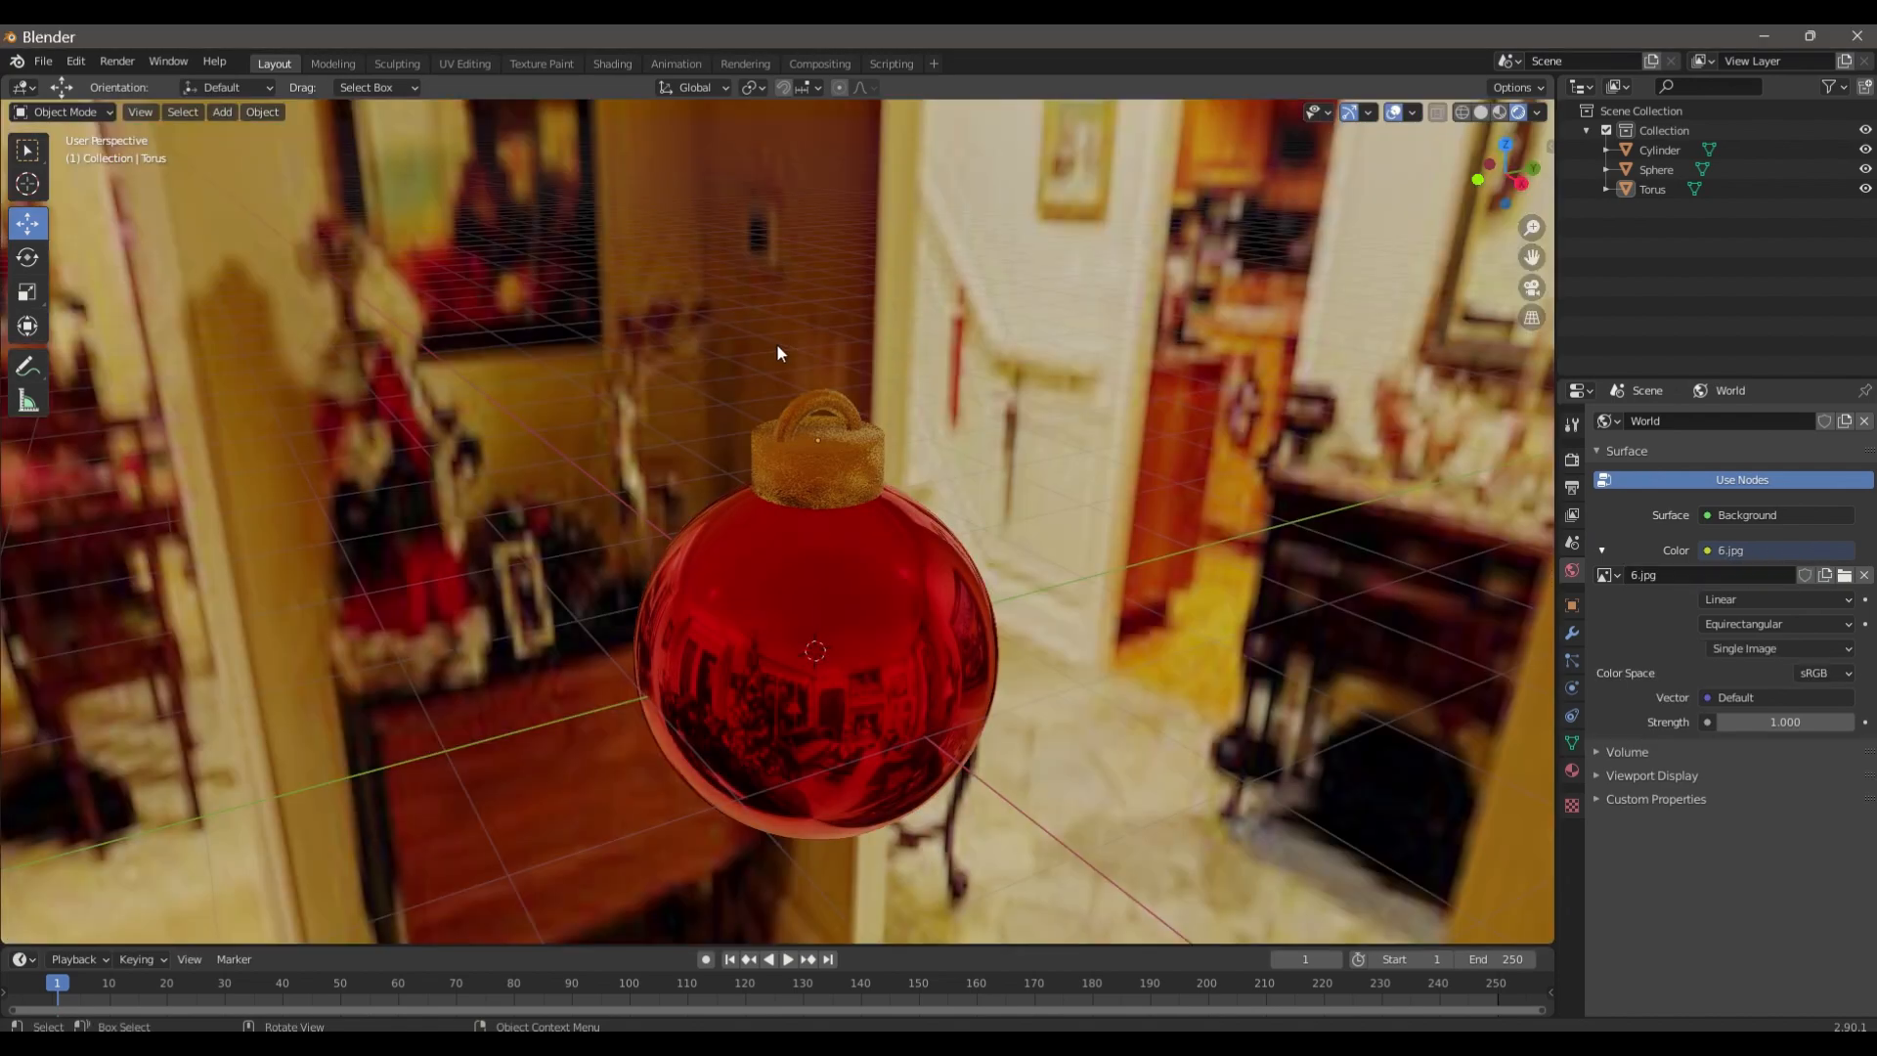
- Make the render background transparent in the Film settings
{"action": "scroll", "coordinate": [1021, 515], "scroll_direction": "down", "scroll_amount": 2}
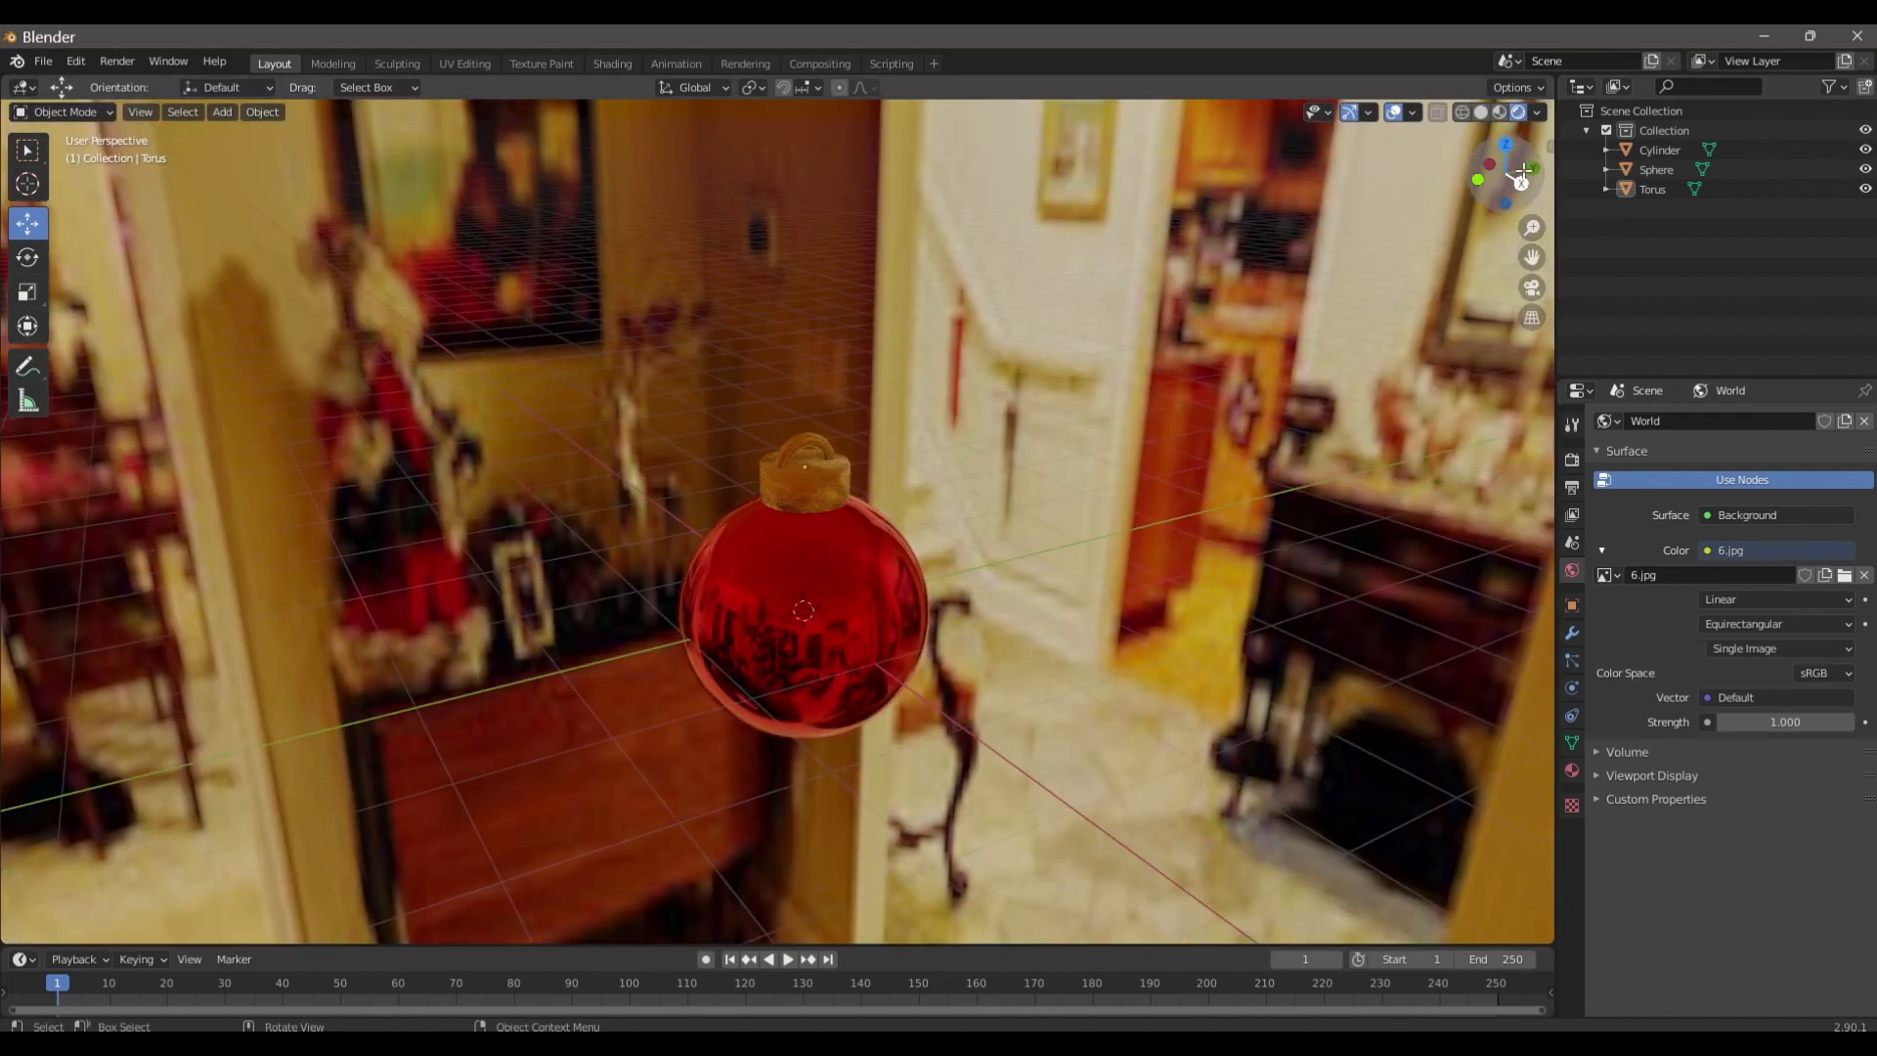
{"action": "mouse_move", "coordinate": [1515, 173]}
{"action": "left_mouse_down"}
{"action": "mouse_move", "coordinate": [1454, 167]}
{"action": "mouse_move", "coordinate": [1437, 120]}
{"action": "mouse_move", "coordinate": [1222, 181]}
{"action": "mouse_move", "coordinate": [1378, 156]}
{"action": "mouse_move", "coordinate": [1652, 166]}
{"action": "mouse_move", "coordinate": [1511, 173]}
{"action": "left_mouse_up"}
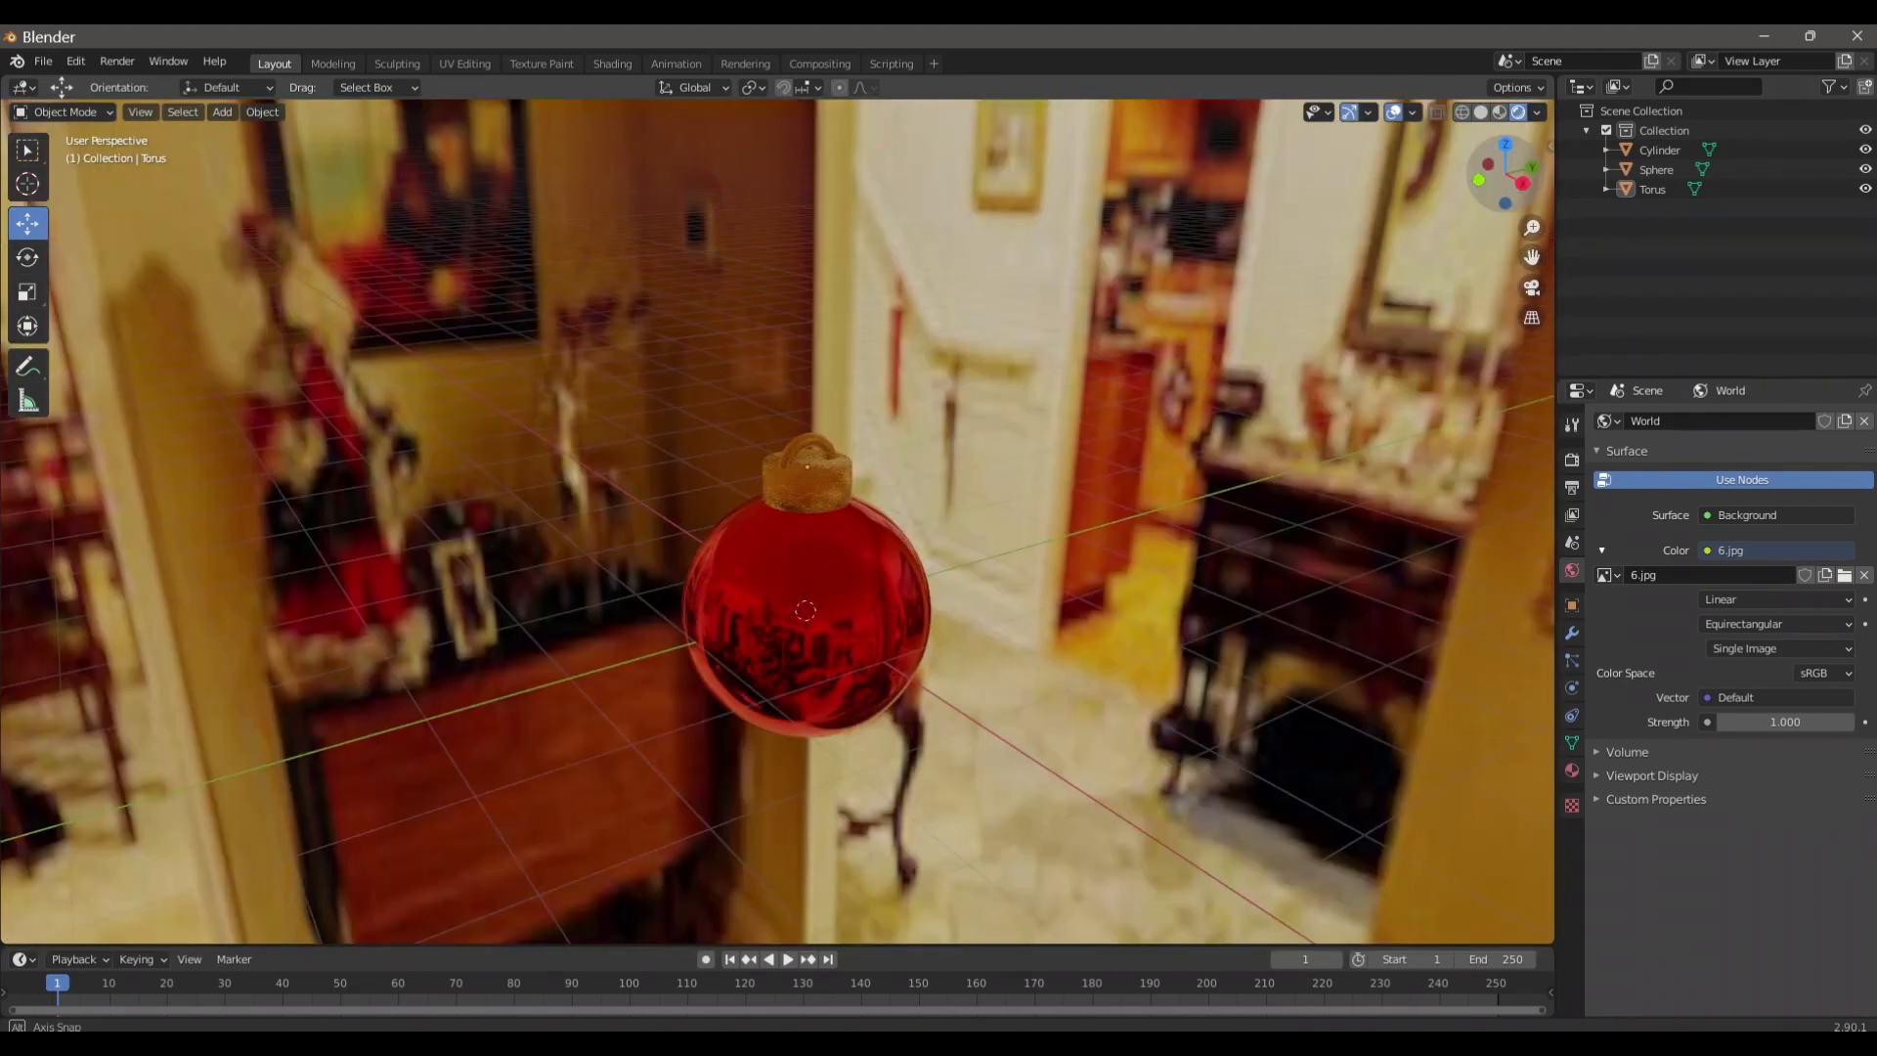
{"action": "scroll", "coordinate": [850, 698], "scroll_direction": "up", "scroll_amount": 4}
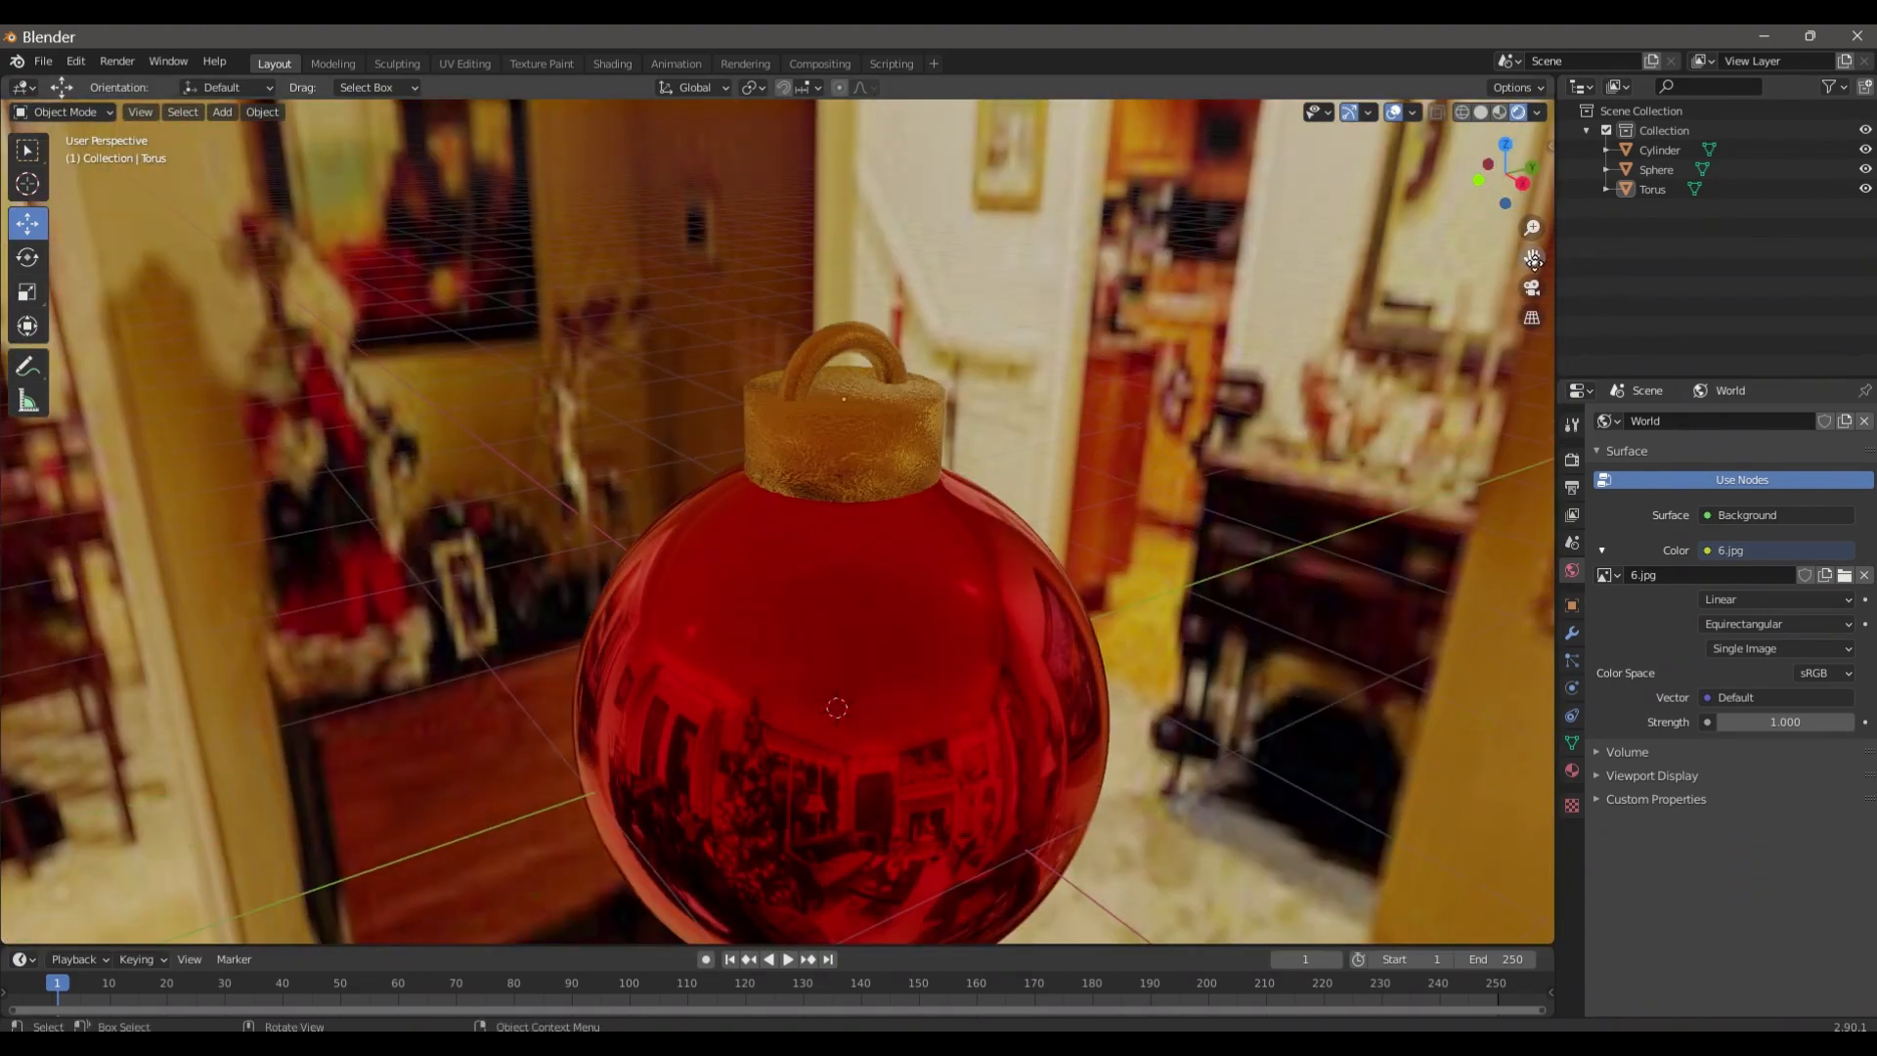
{"action": "left_click_drag", "start_coordinate": [1531, 258], "coordinate": [1500, 192]}
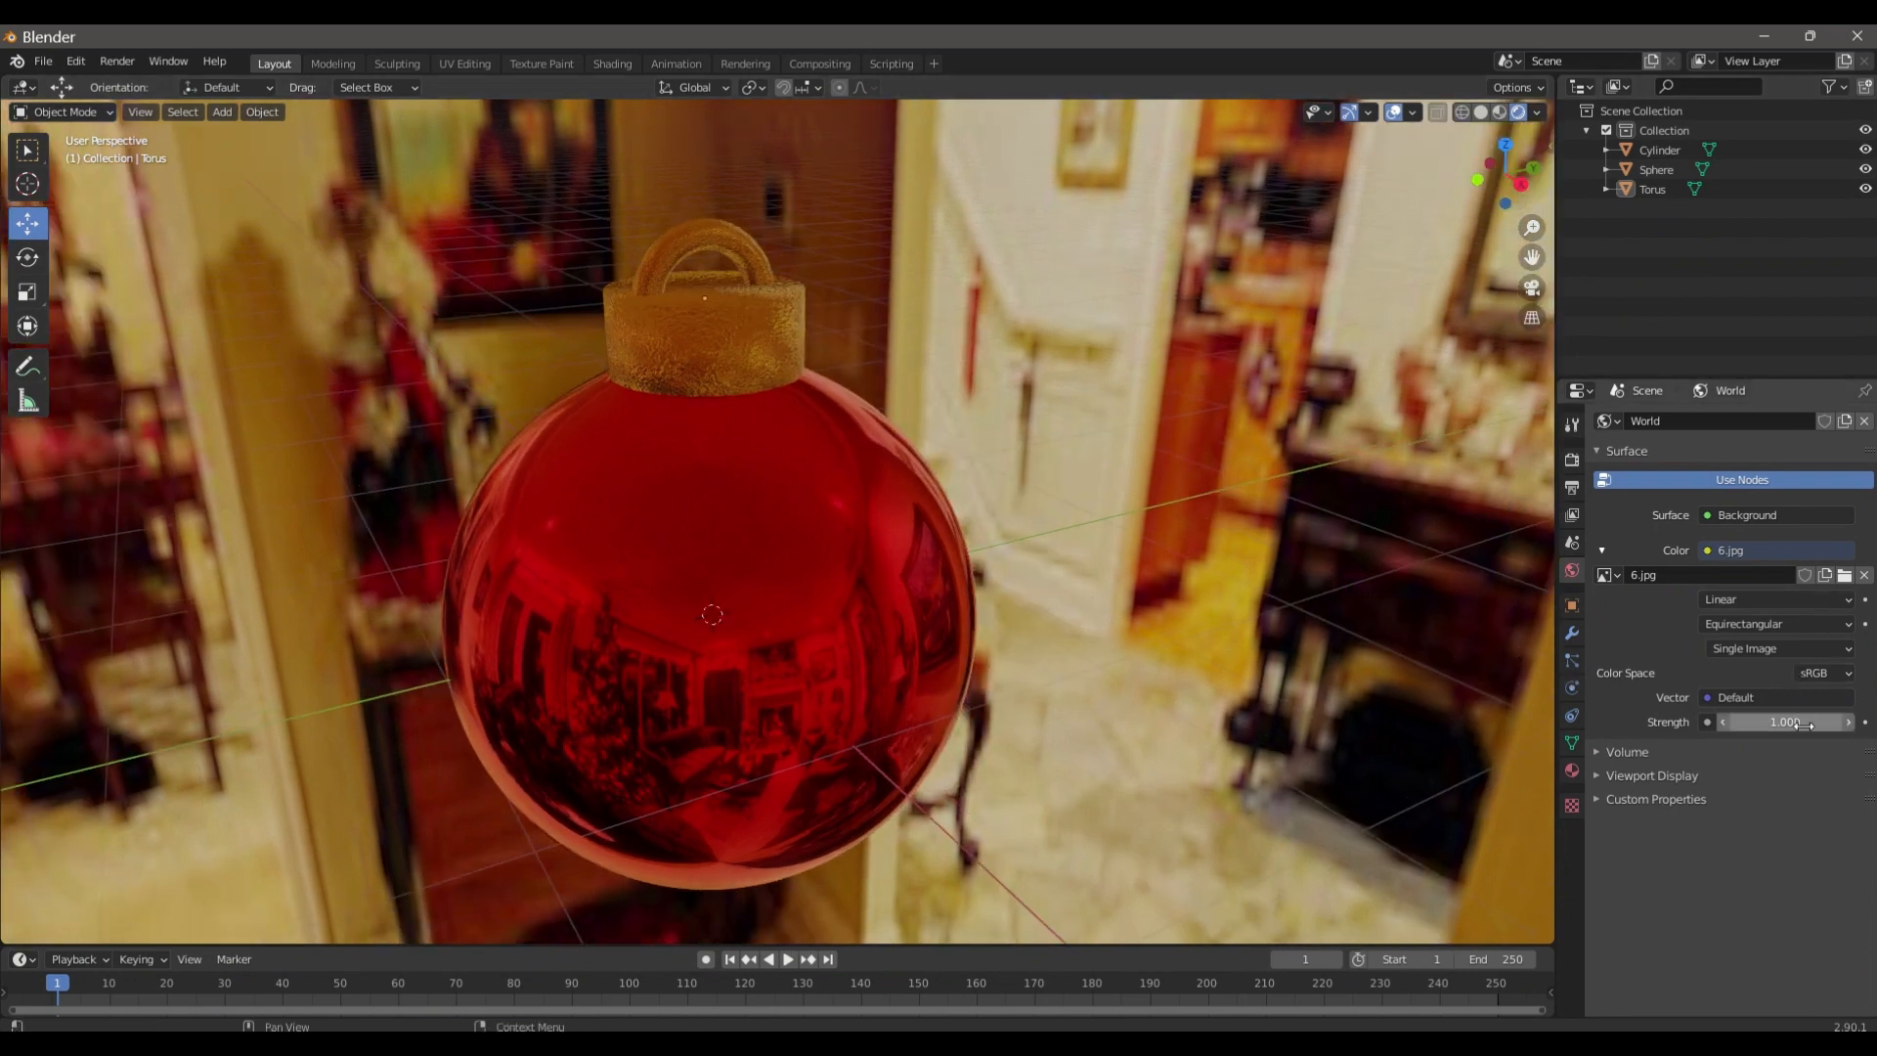
{"action": "left_click", "coordinate": [1567, 463]}
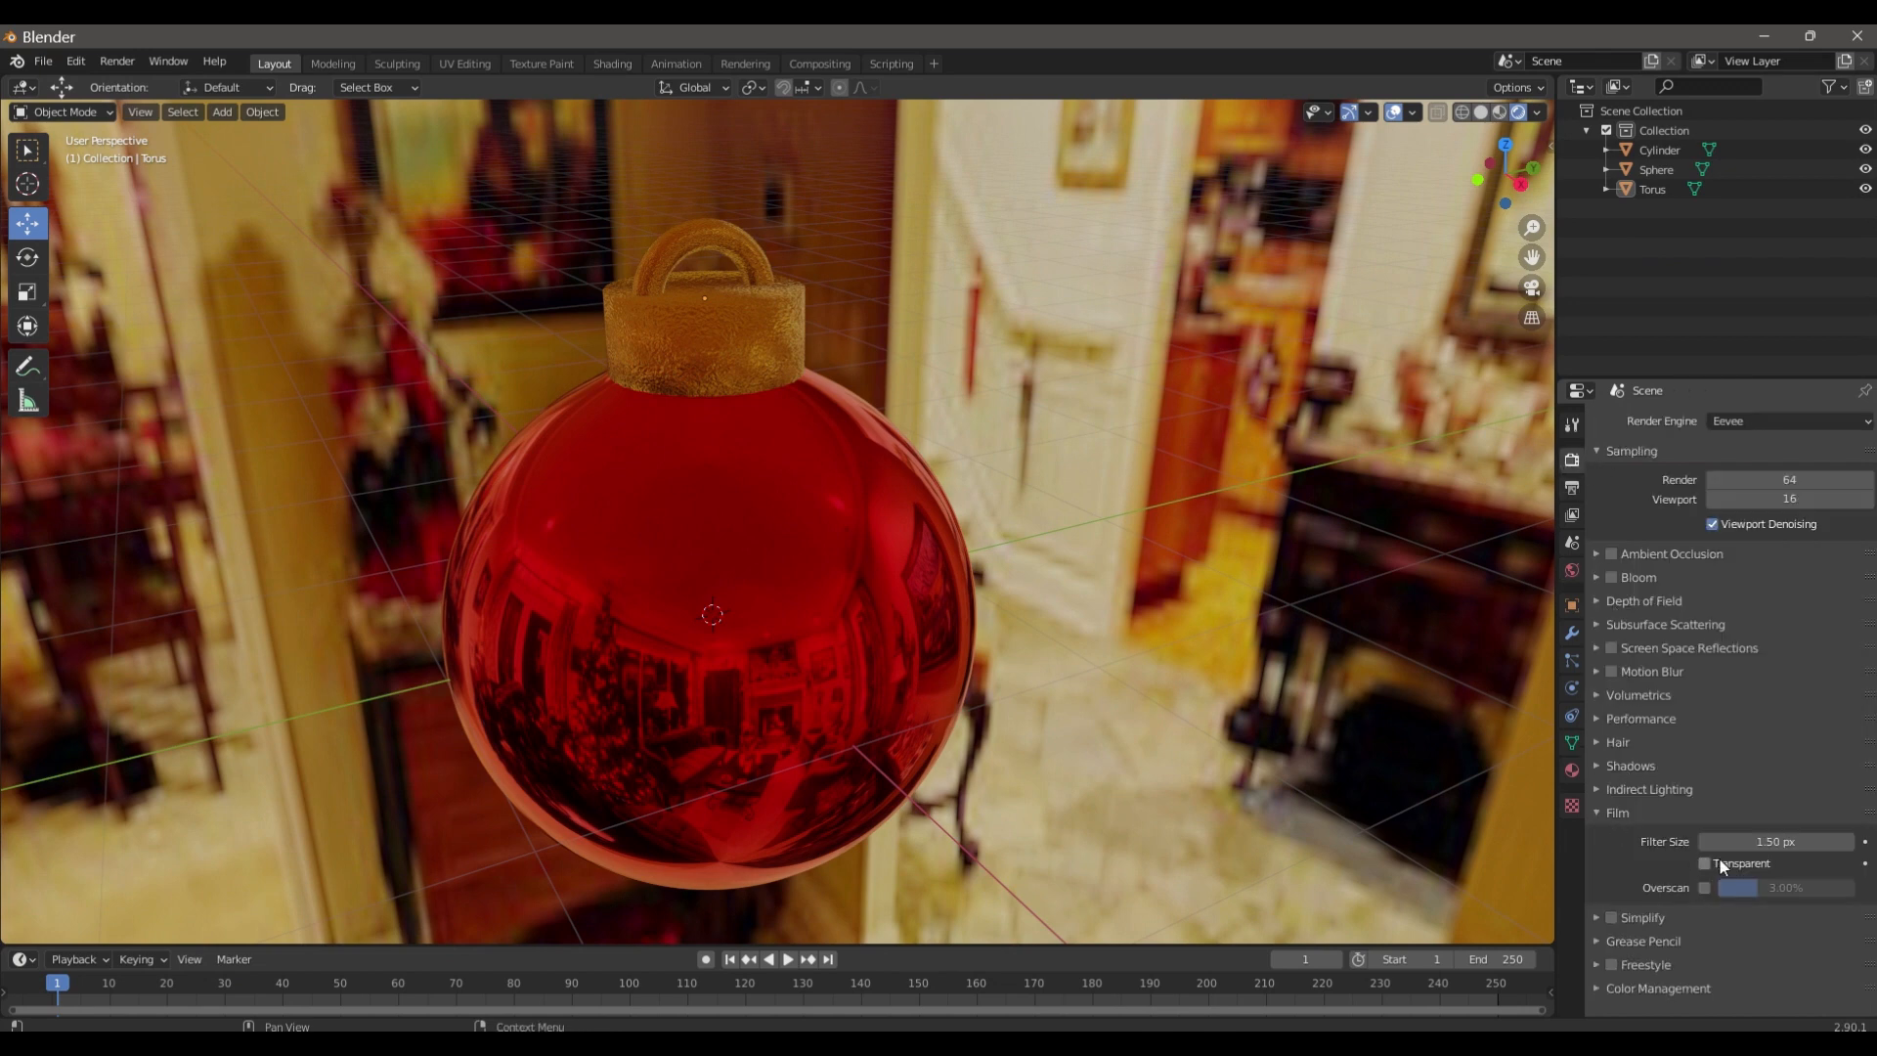
{"action": "left_click", "coordinate": [1706, 863]}
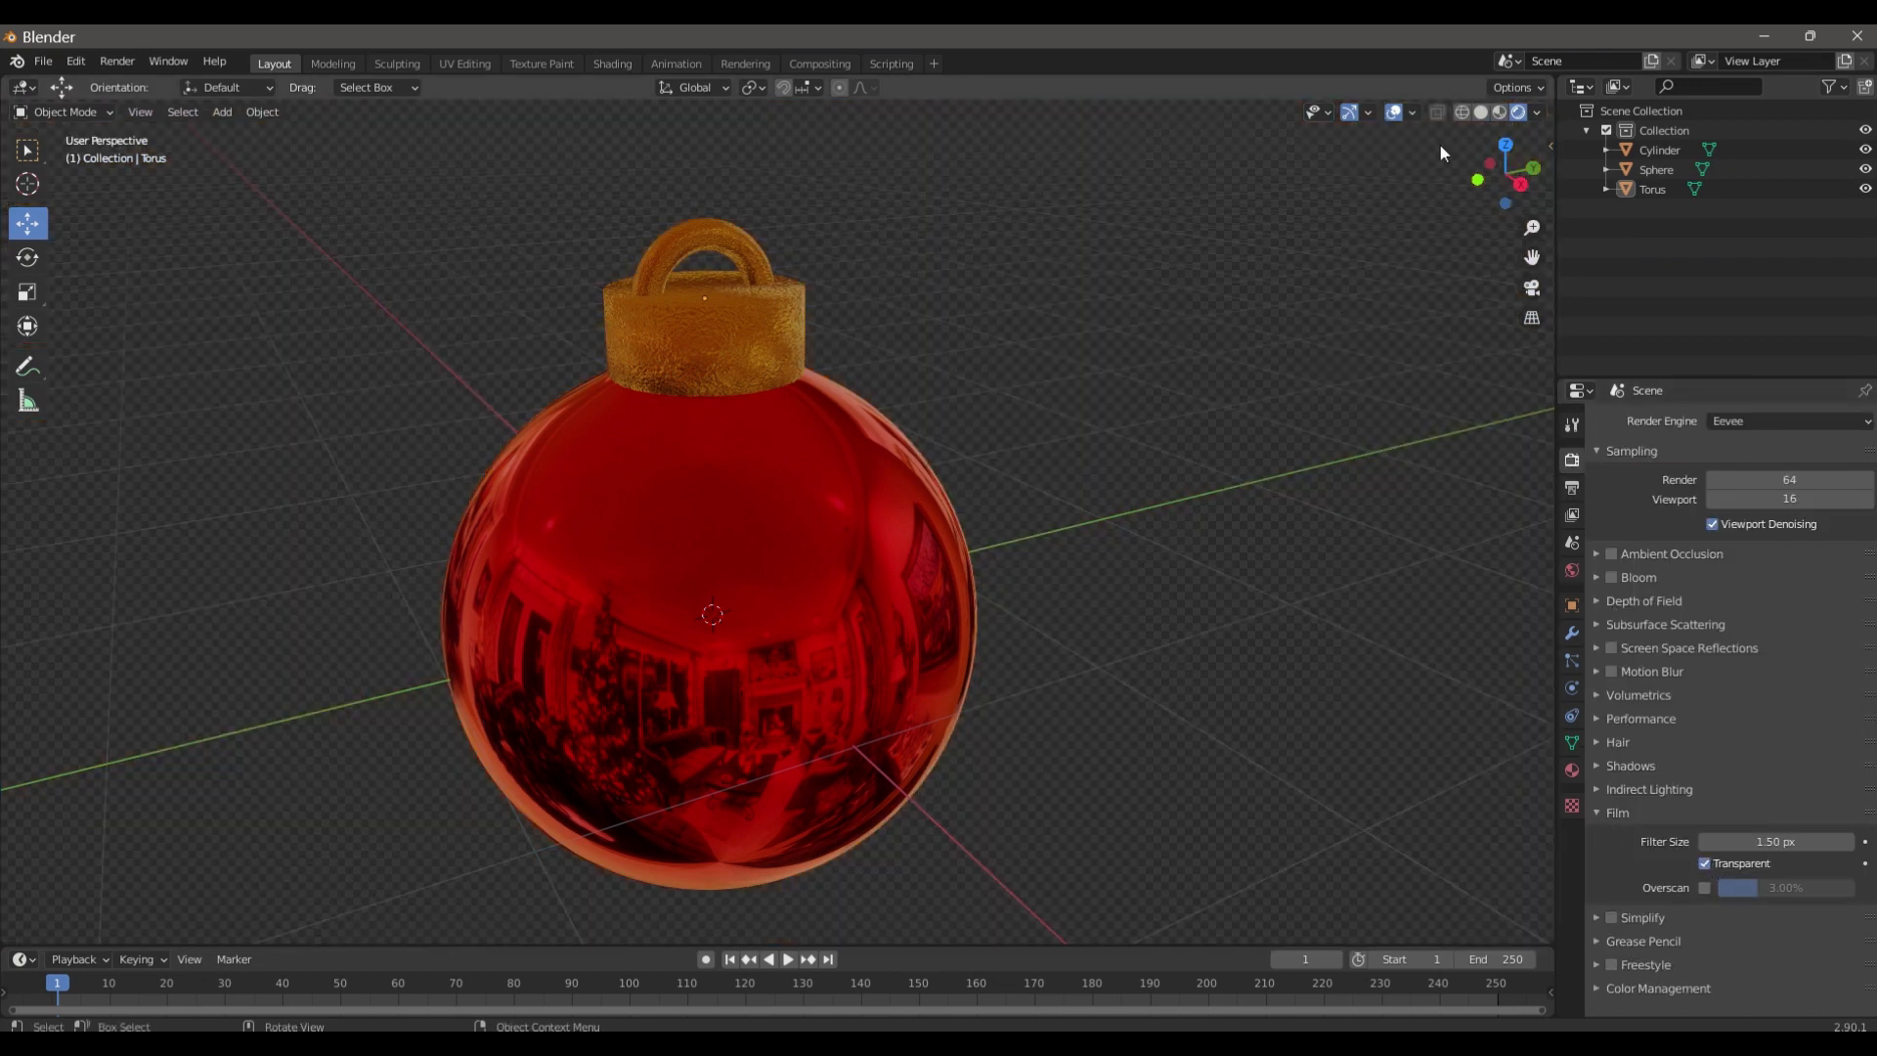
- Add an area light at the bauble's center and enlarge it to about 4.17 m
{"action": "left_click_drag", "start_coordinate": [1505, 172], "coordinate": [1472, 179]}
{"action": "scroll", "coordinate": [1135, 336], "scroll_direction": "down", "scroll_amount": 3}
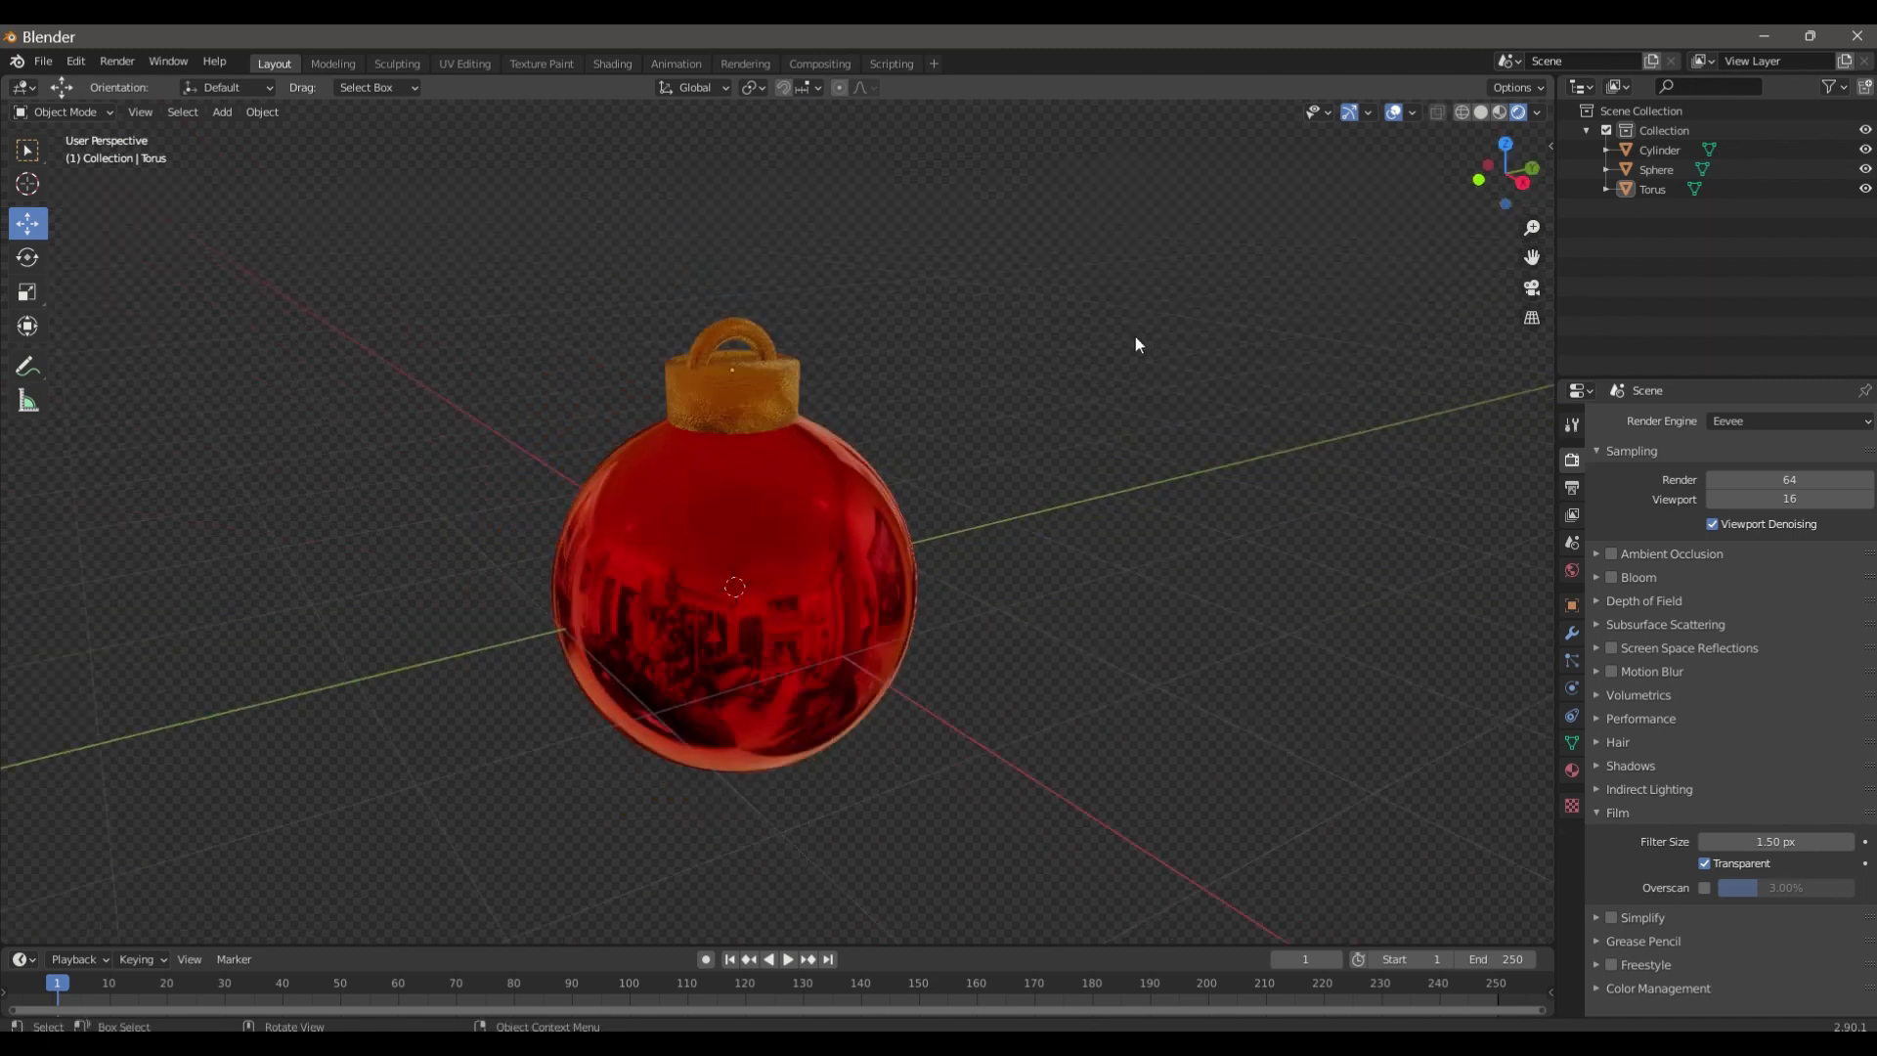
{"action": "left_click", "coordinate": [216, 114]}
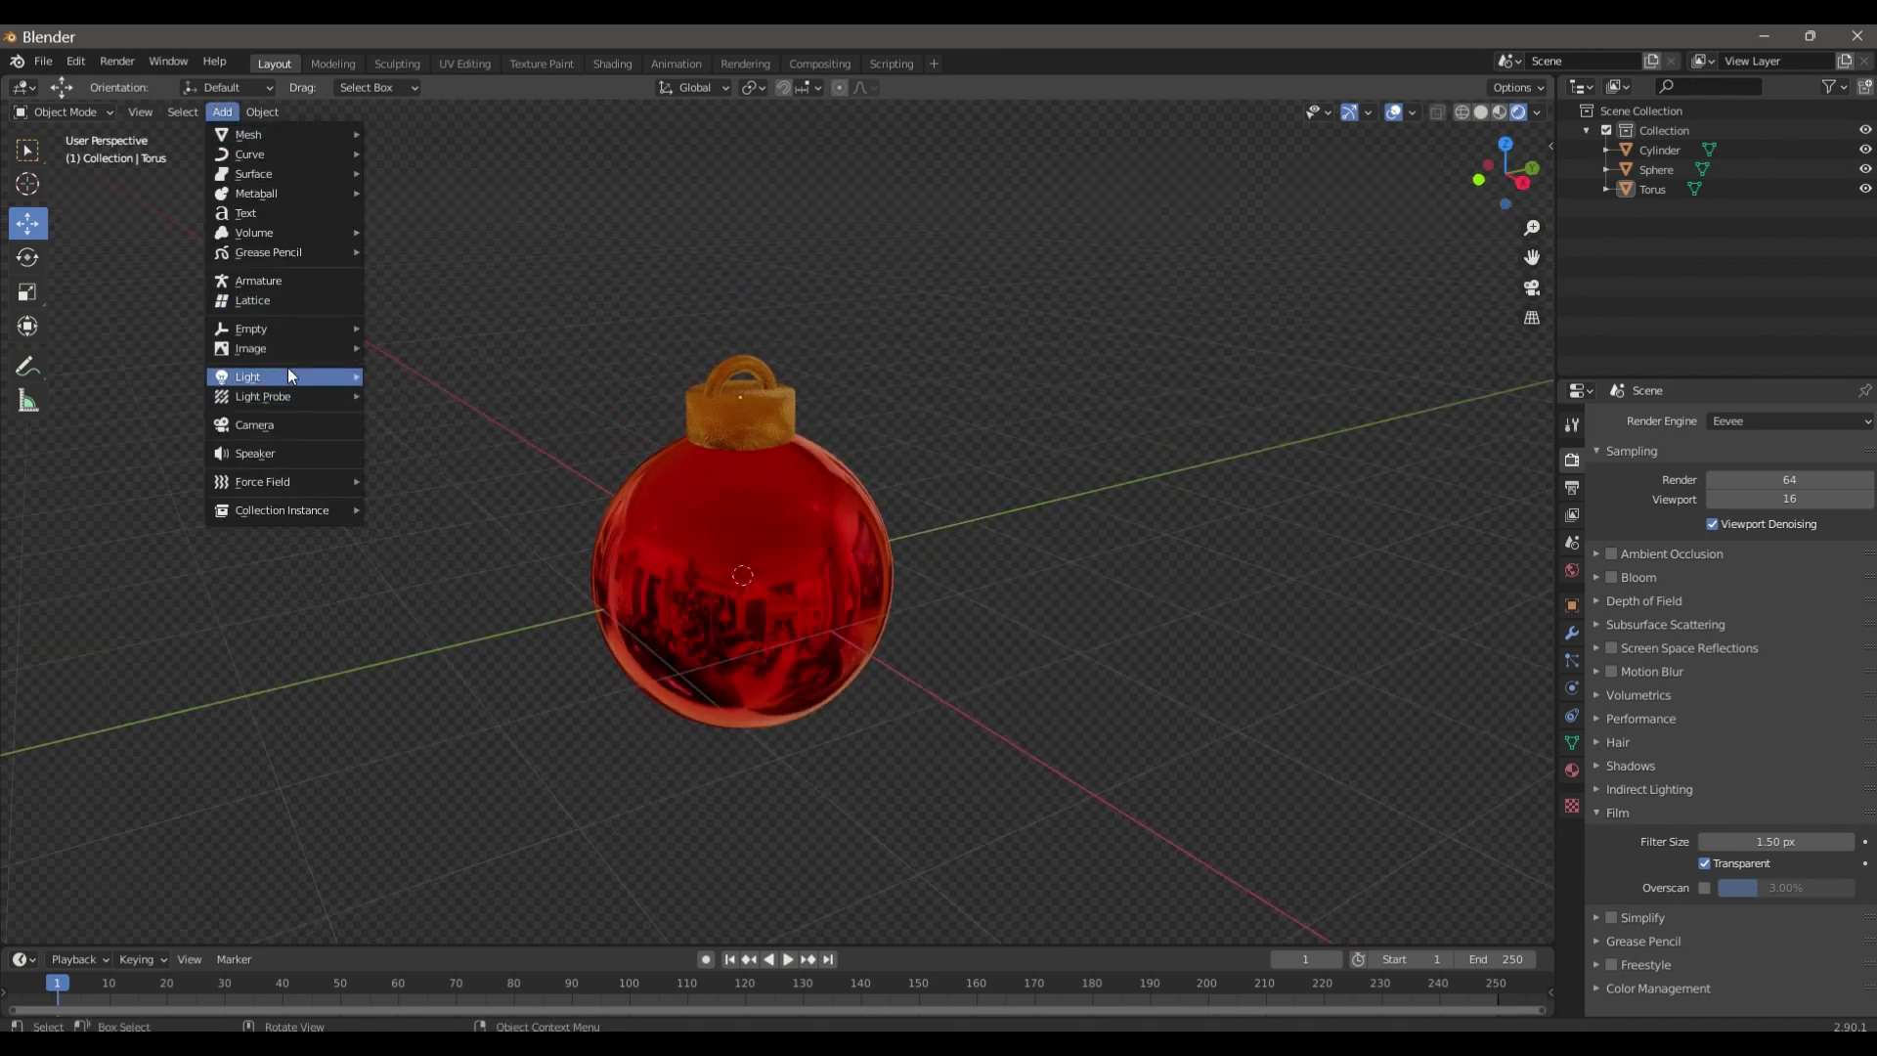
{"action": "mouse_move", "coordinate": [287, 373]}
{"action": "left_click", "coordinate": [404, 440]}
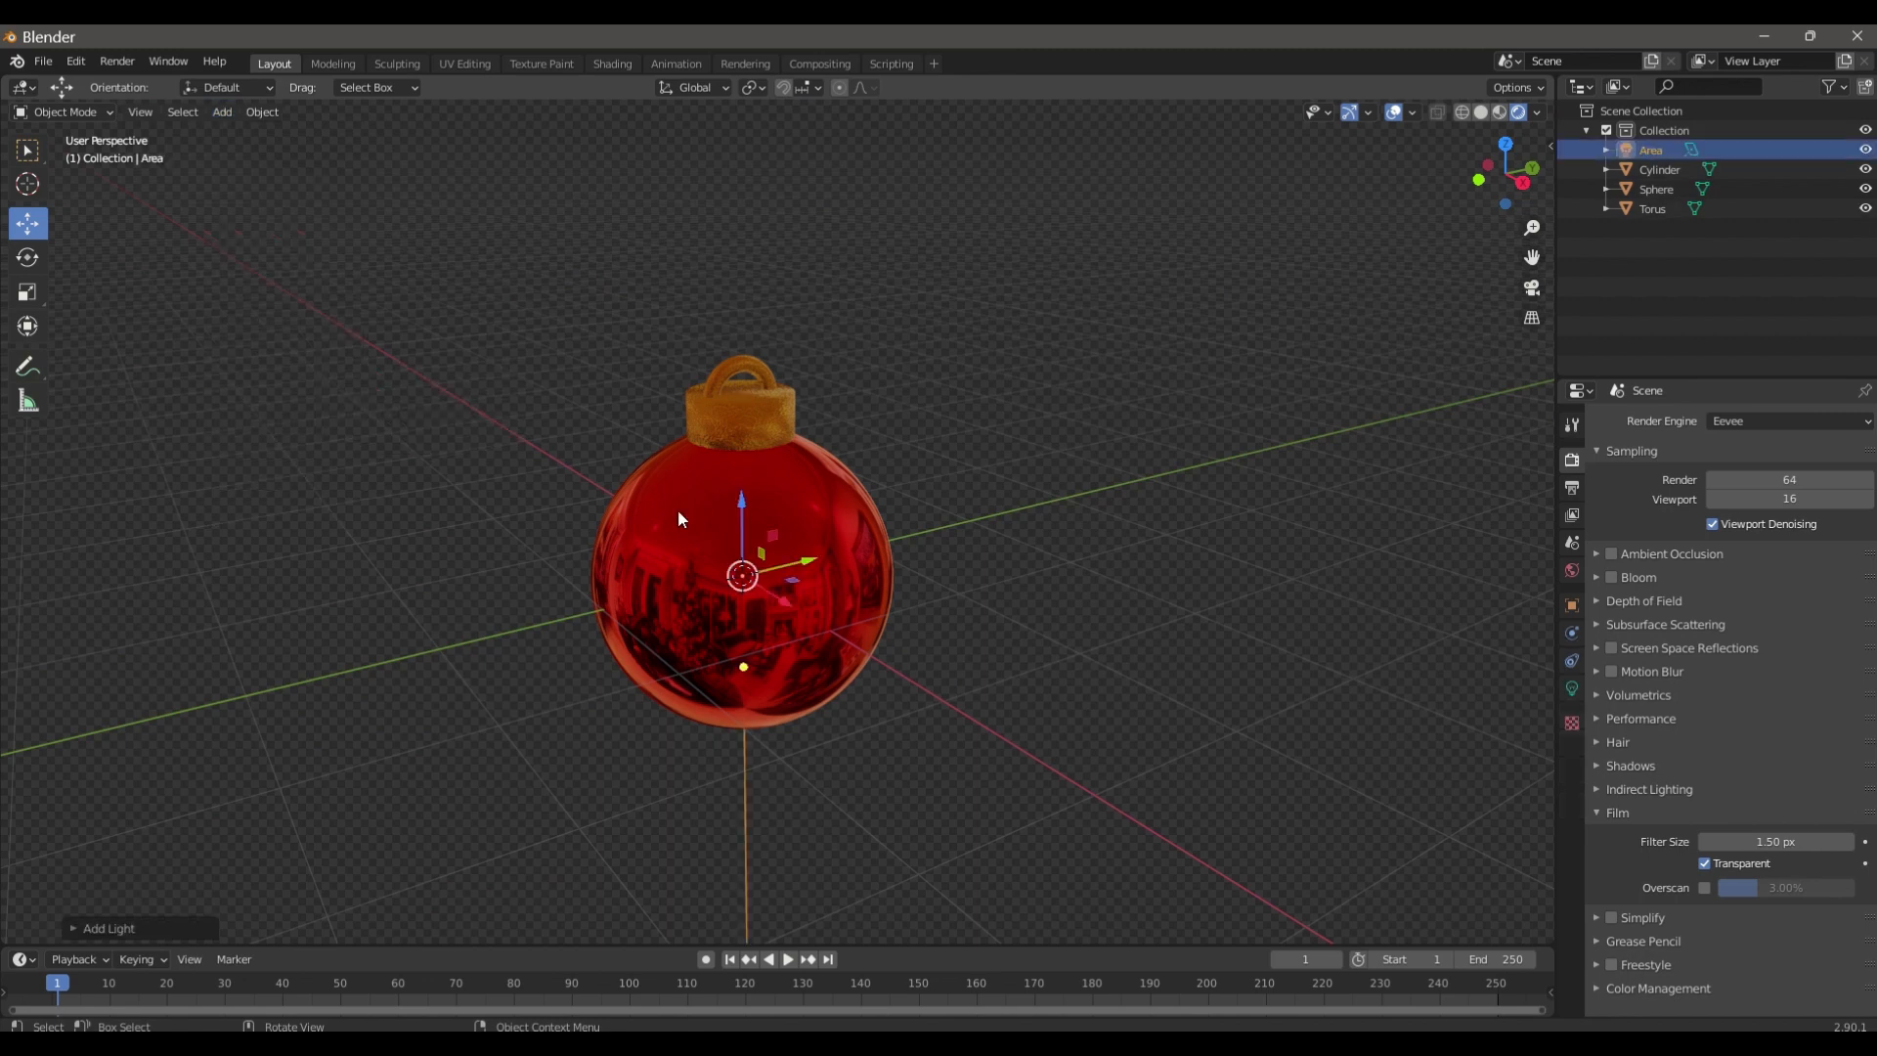
{"action": "key", "text": "s"}
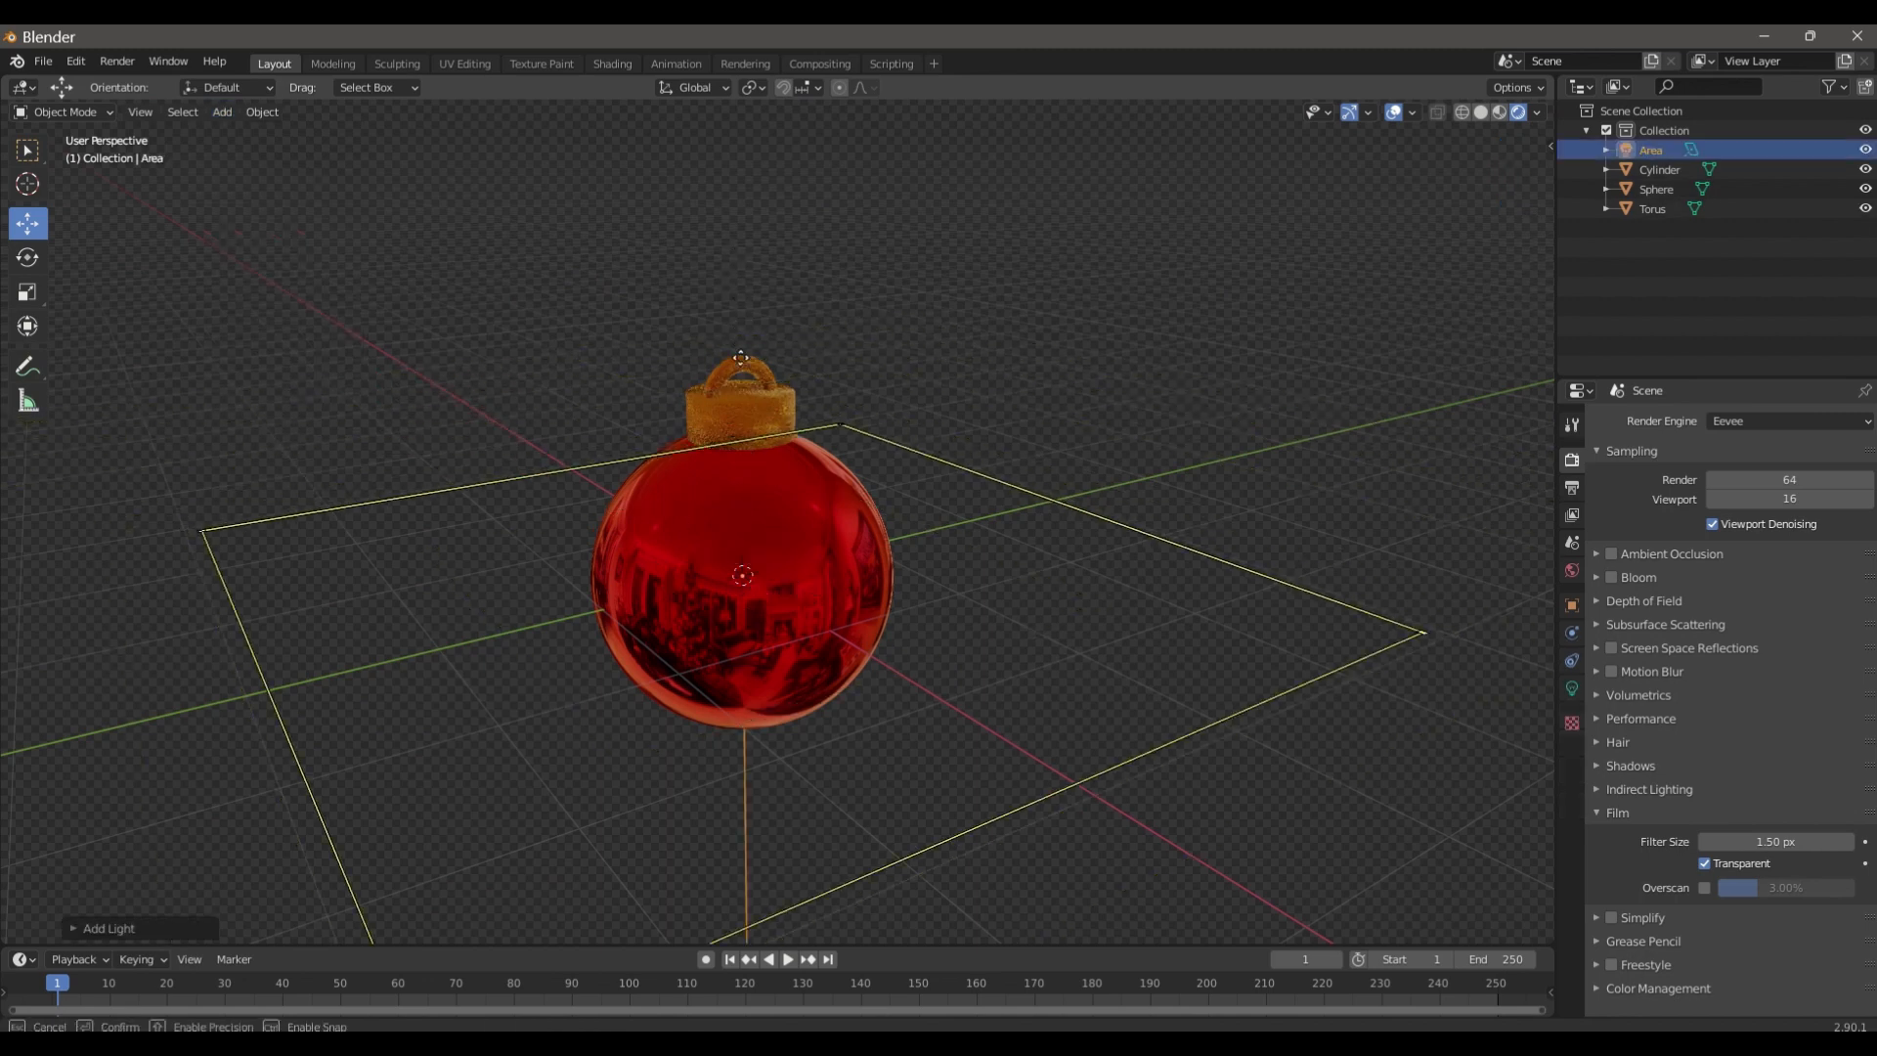
{"action": "left_click", "coordinate": [742, 509]}
- Move the area light up and to the side of the bauble, and rotate it to aim at the ornament
{"action": "left_click_drag", "start_coordinate": [741, 509], "coordinate": [740, 217]}
{"action": "left_click_drag", "start_coordinate": [795, 275], "coordinate": [1115, 389]}
{"action": "left_click", "coordinate": [27, 257]}
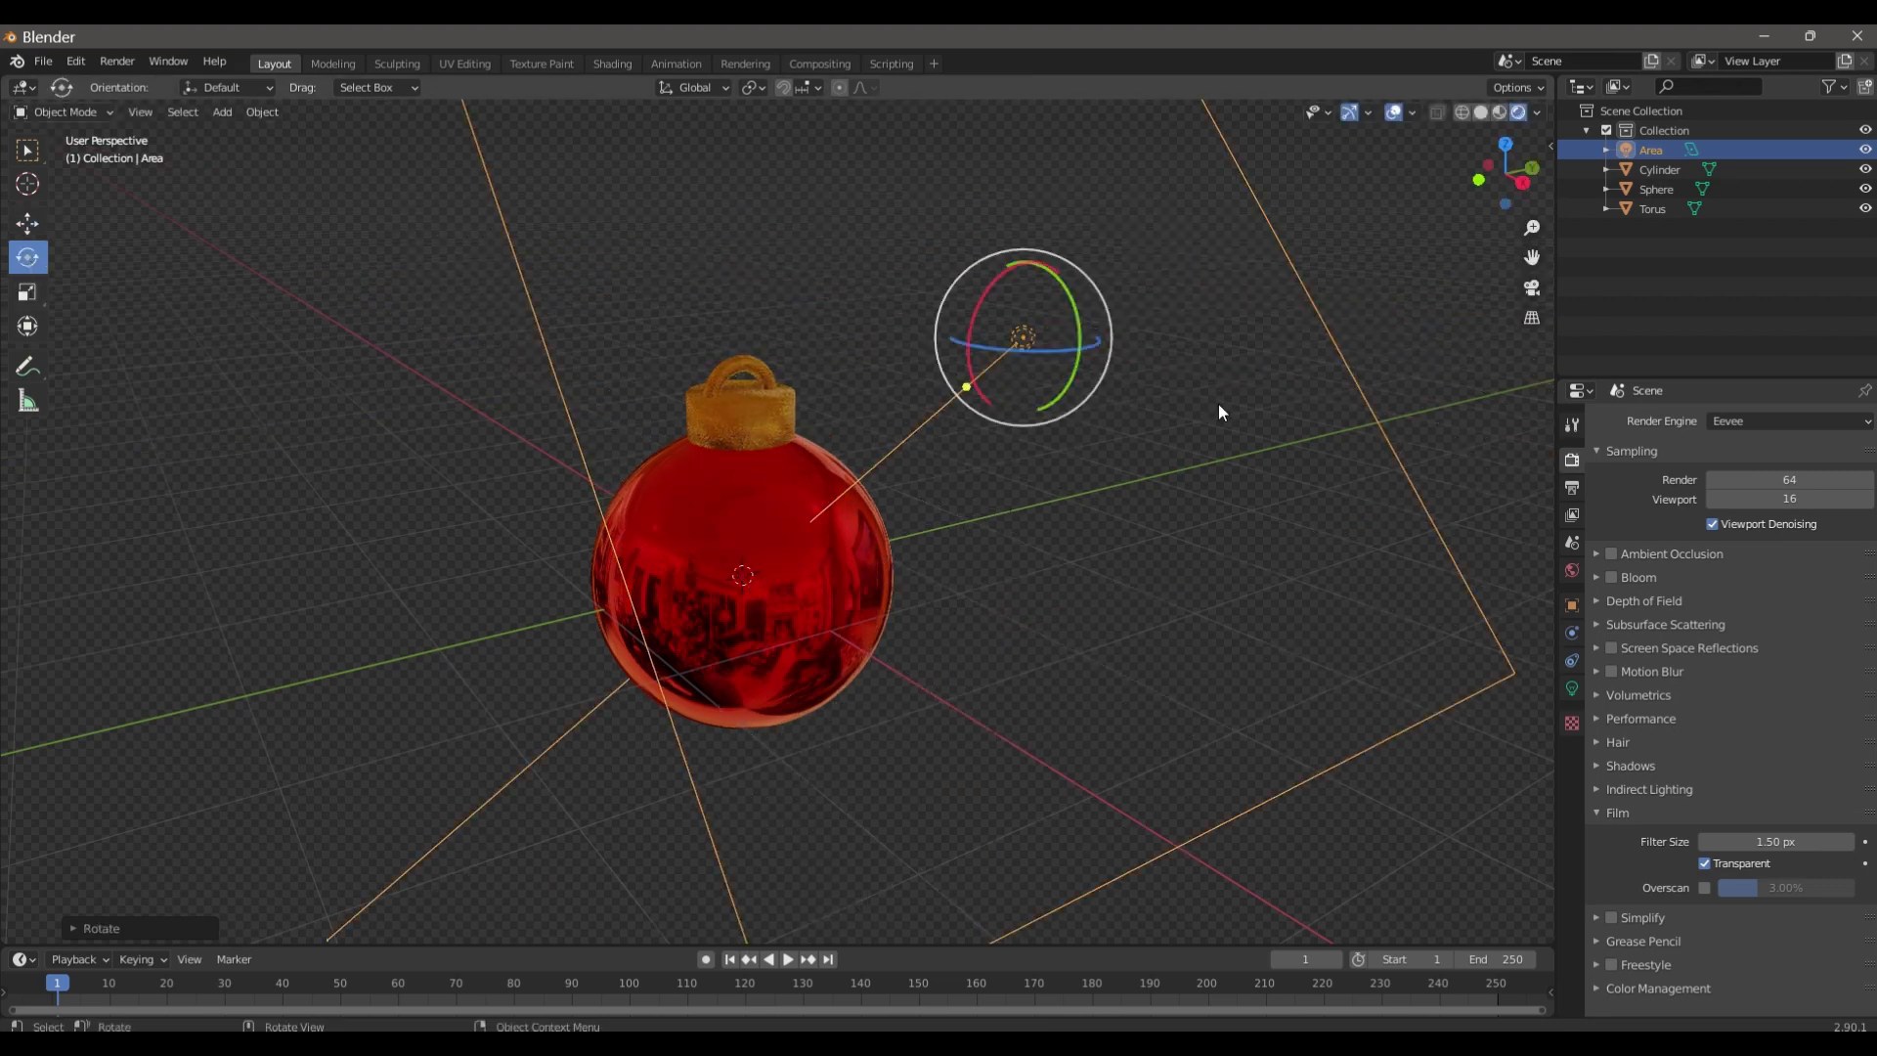
- Set the area light's power to about 158 W, and delete the light
{"action": "left_click", "coordinate": [1572, 689]}
{"action": "left_click_drag", "start_coordinate": [1723, 559], "coordinate": [1789, 559]}
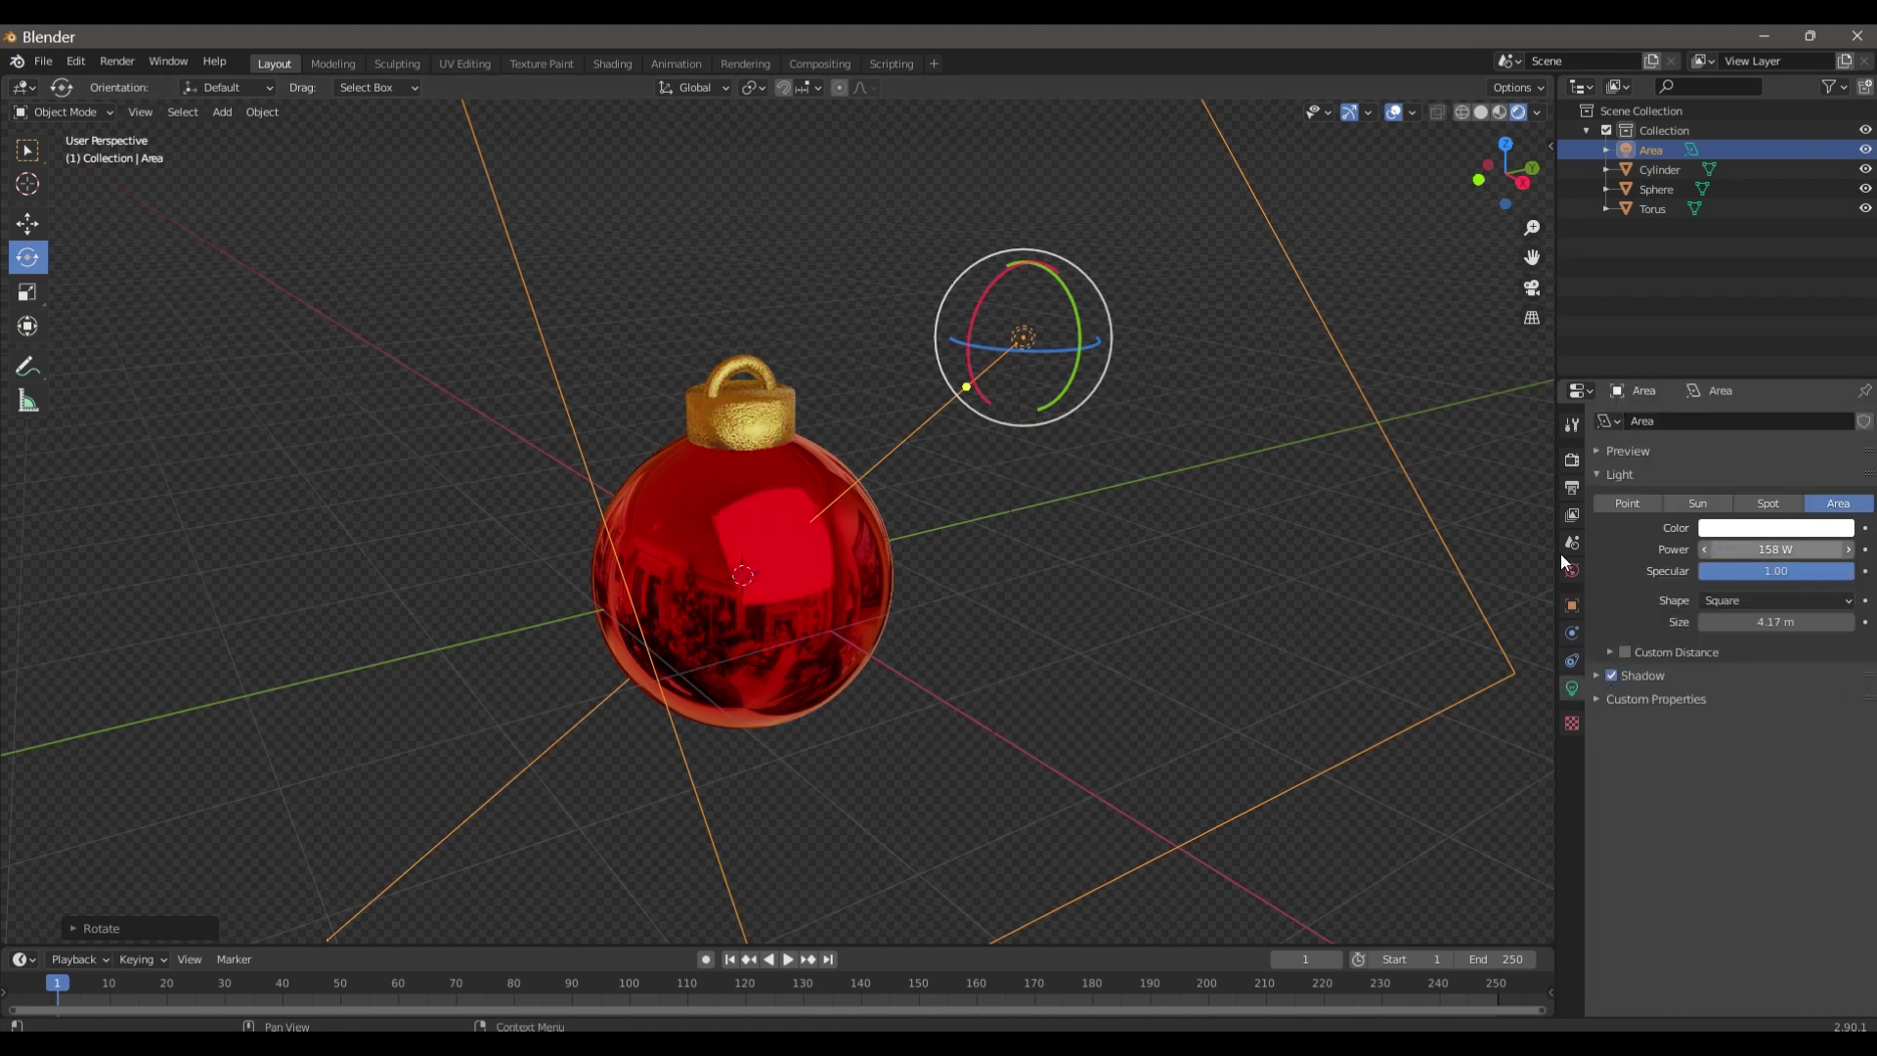
{"action": "key", "text": "Delete"}
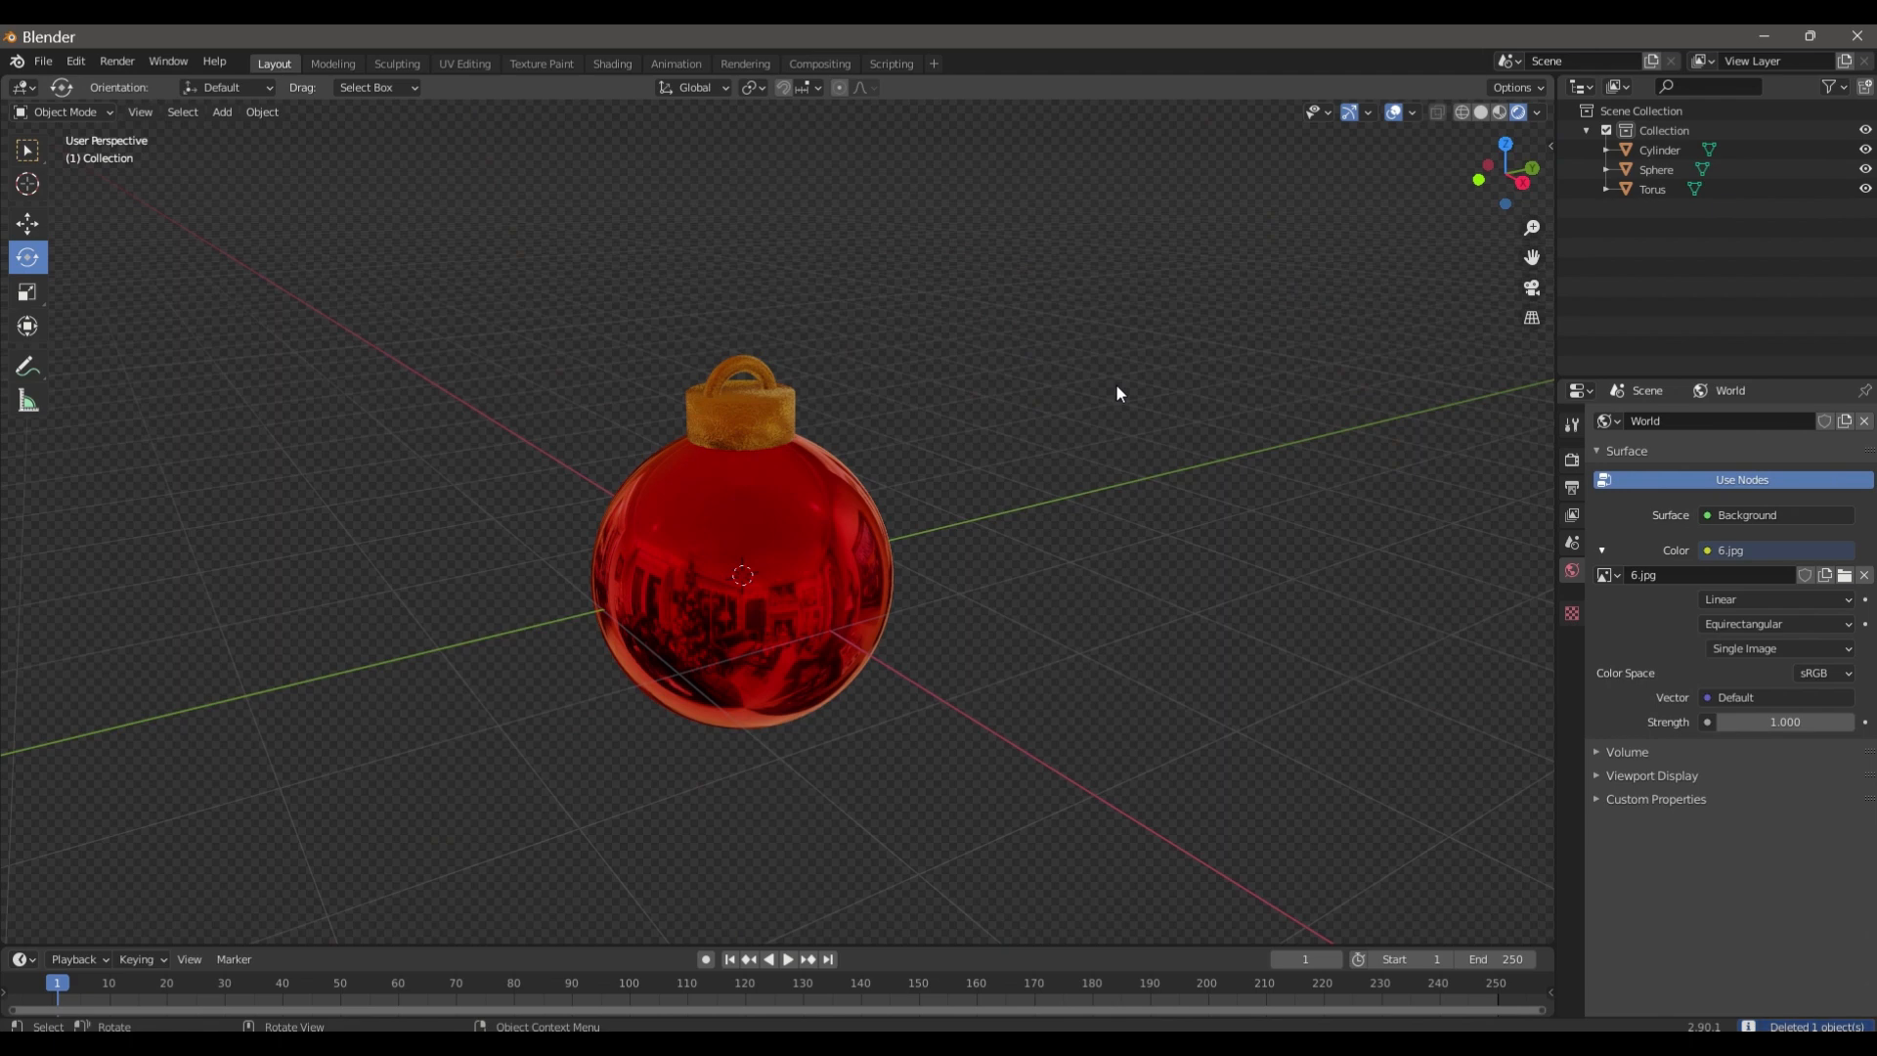
- Set the scene's render engine to Cycles for the rendered preview of the bauble
{"action": "left_click", "coordinate": [1573, 461]}
{"action": "left_click", "coordinate": [1763, 418]}
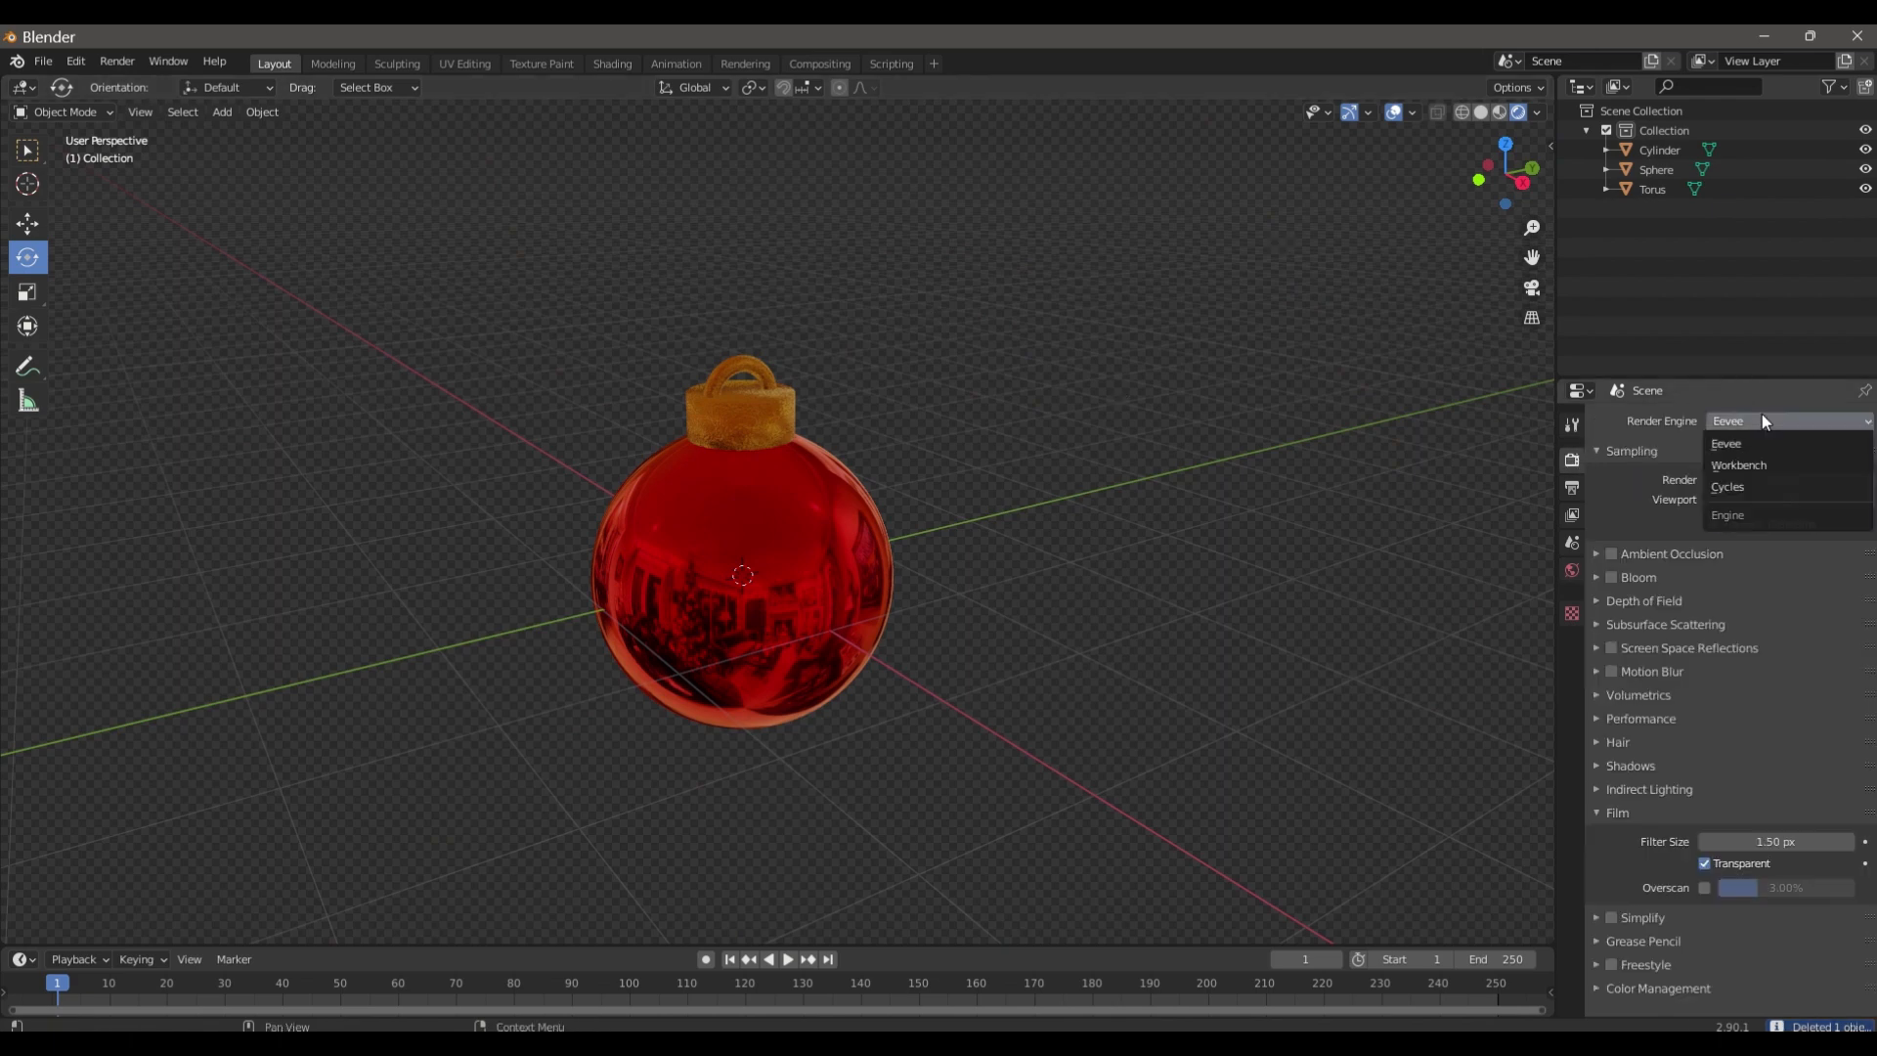
{"action": "left_click", "coordinate": [1762, 477]}
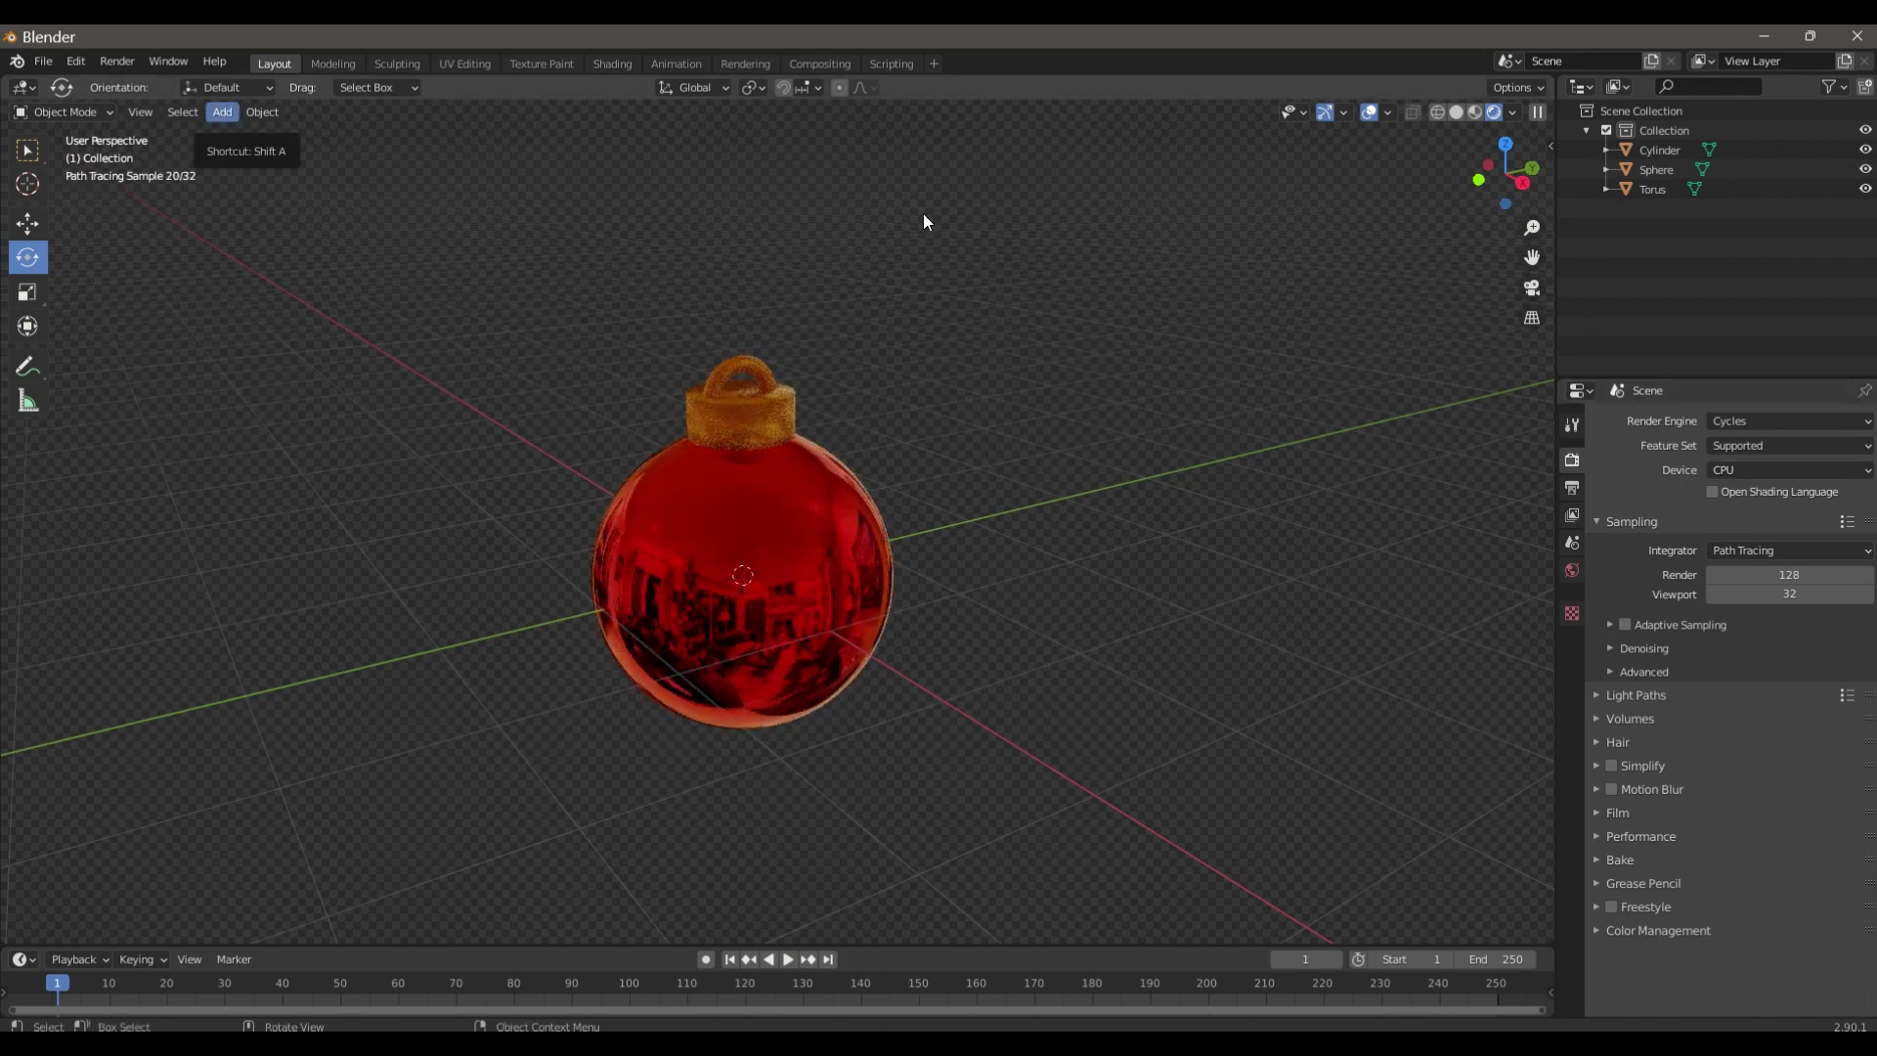
{"action": "mouse_move", "coordinate": [1500, 185]}
{"action": "left_mouse_down"}
{"action": "mouse_move", "coordinate": [1460, 188]}
{"action": "mouse_move", "coordinate": [1531, 199]}
{"action": "mouse_move", "coordinate": [1500, 155]}
{"action": "left_mouse_up"}
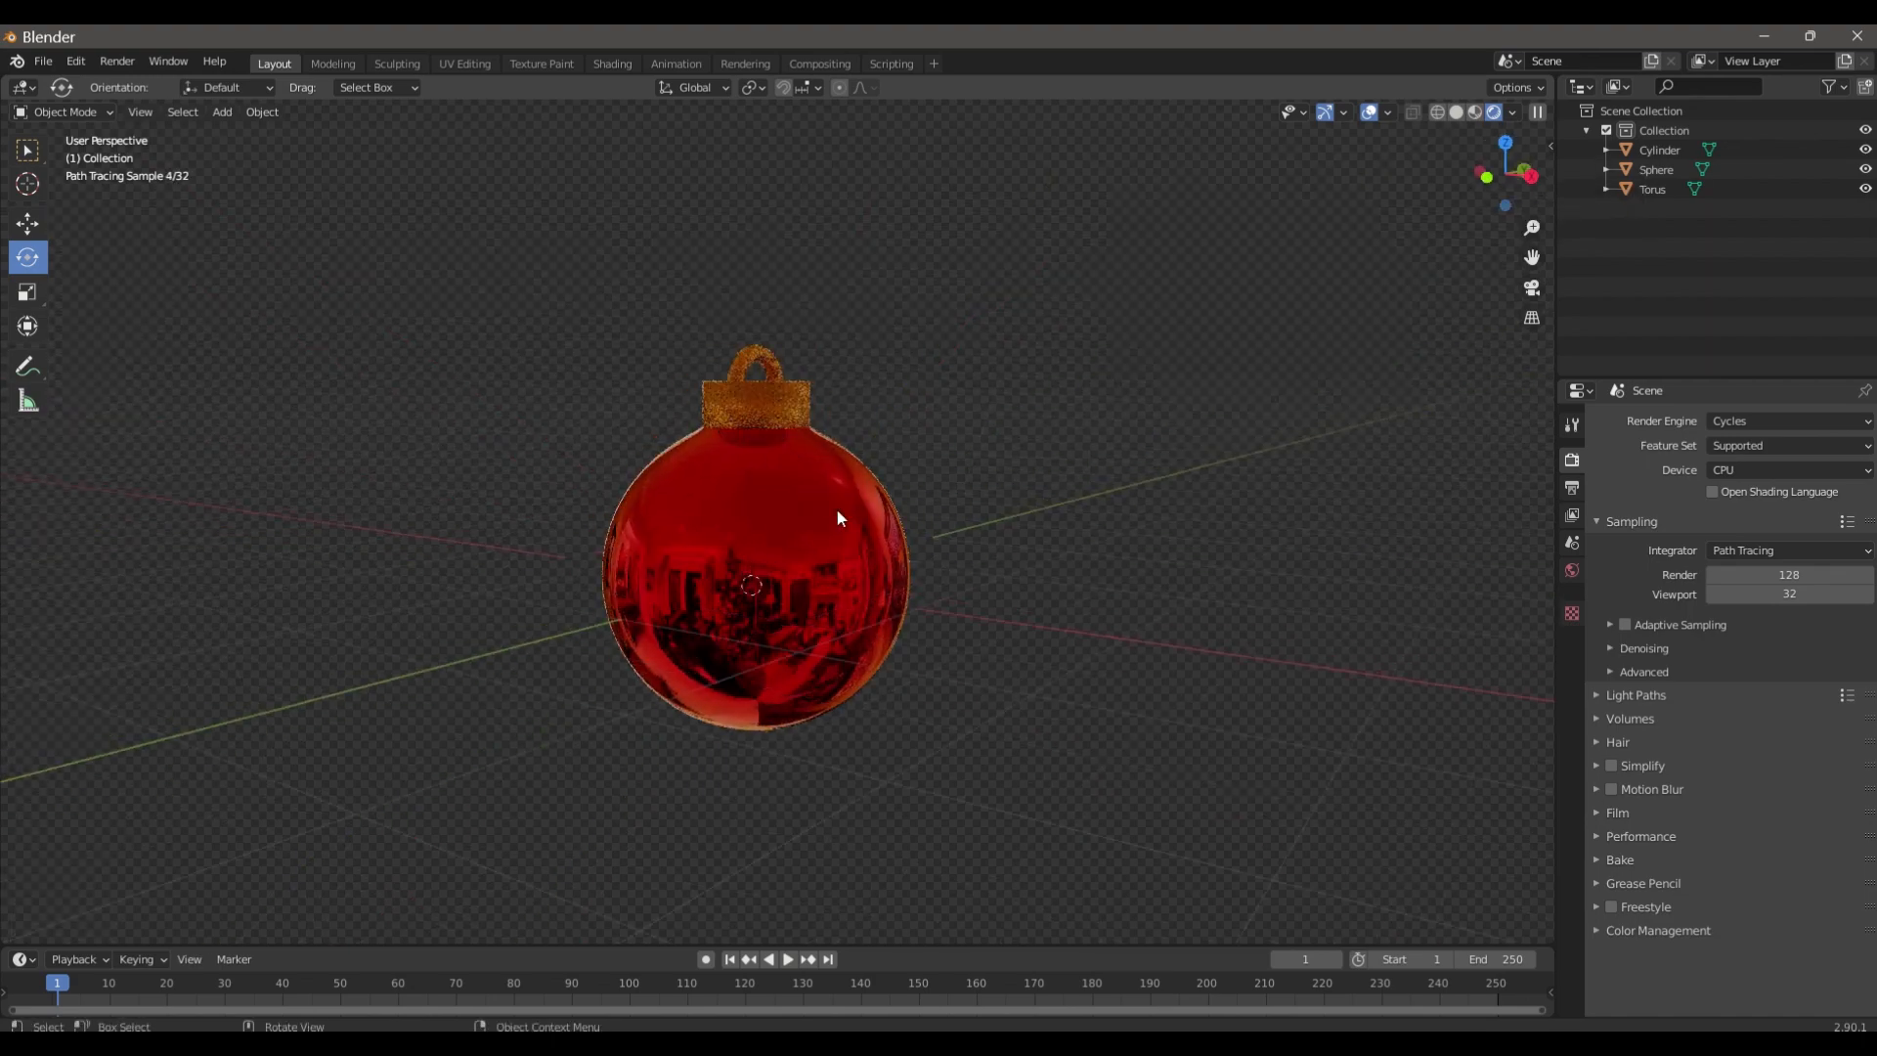
{"action": "scroll", "coordinate": [837, 518], "scroll_direction": "up", "scroll_amount": 3}
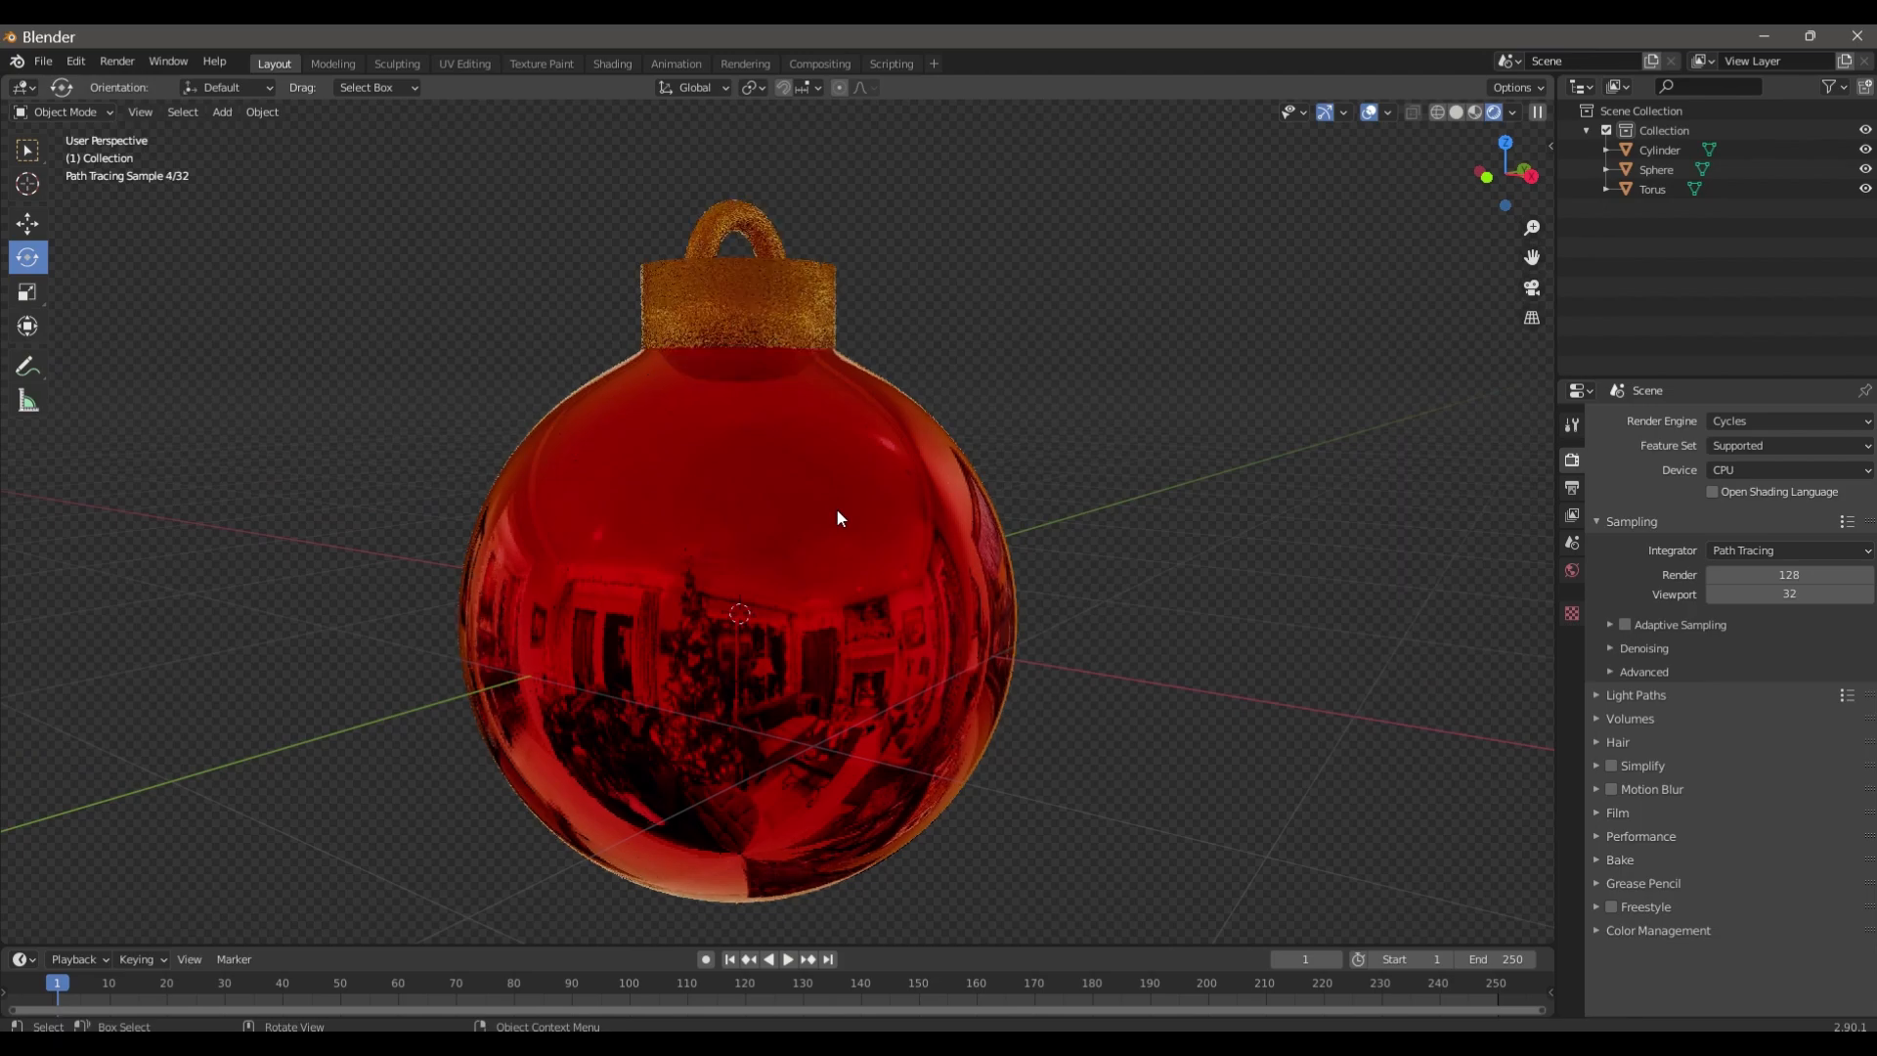